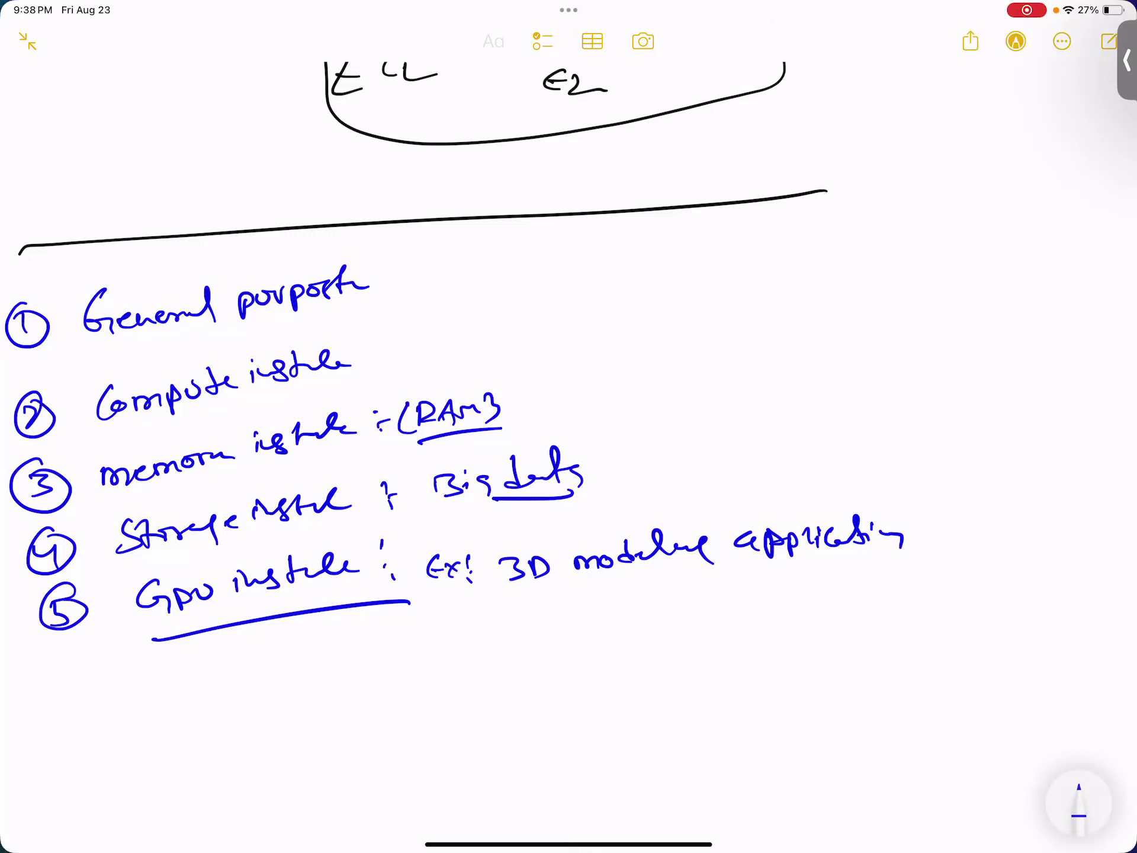
- Add short handwritten pen marks after the General purpose and Compute instance items in the list
click(377, 357)
drag(381, 357, 392, 355)
click(388, 286)
drag(386, 264, 401, 284)
drag(32, 803, 45, 842)
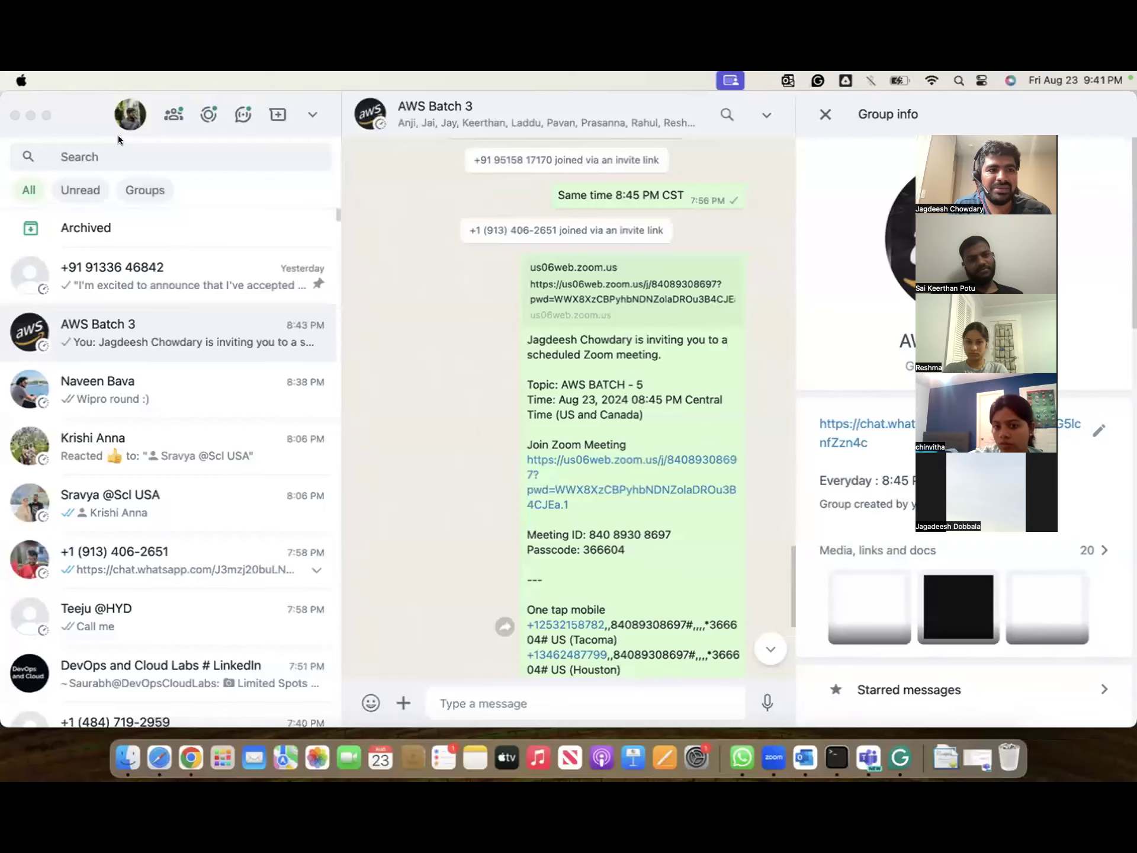
- Close the WhatsApp window, switch to the browser, and reload the EC2 Instances page
click(31, 115)
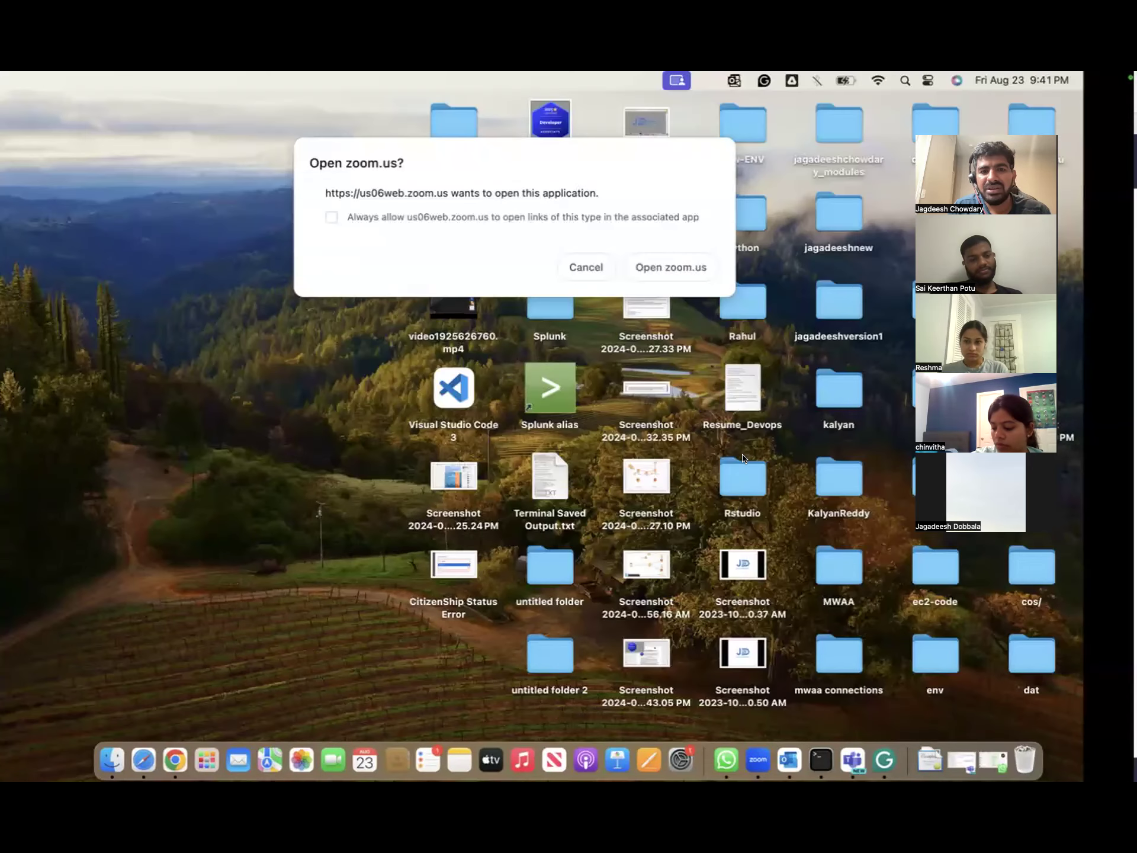
key(super+Tab)
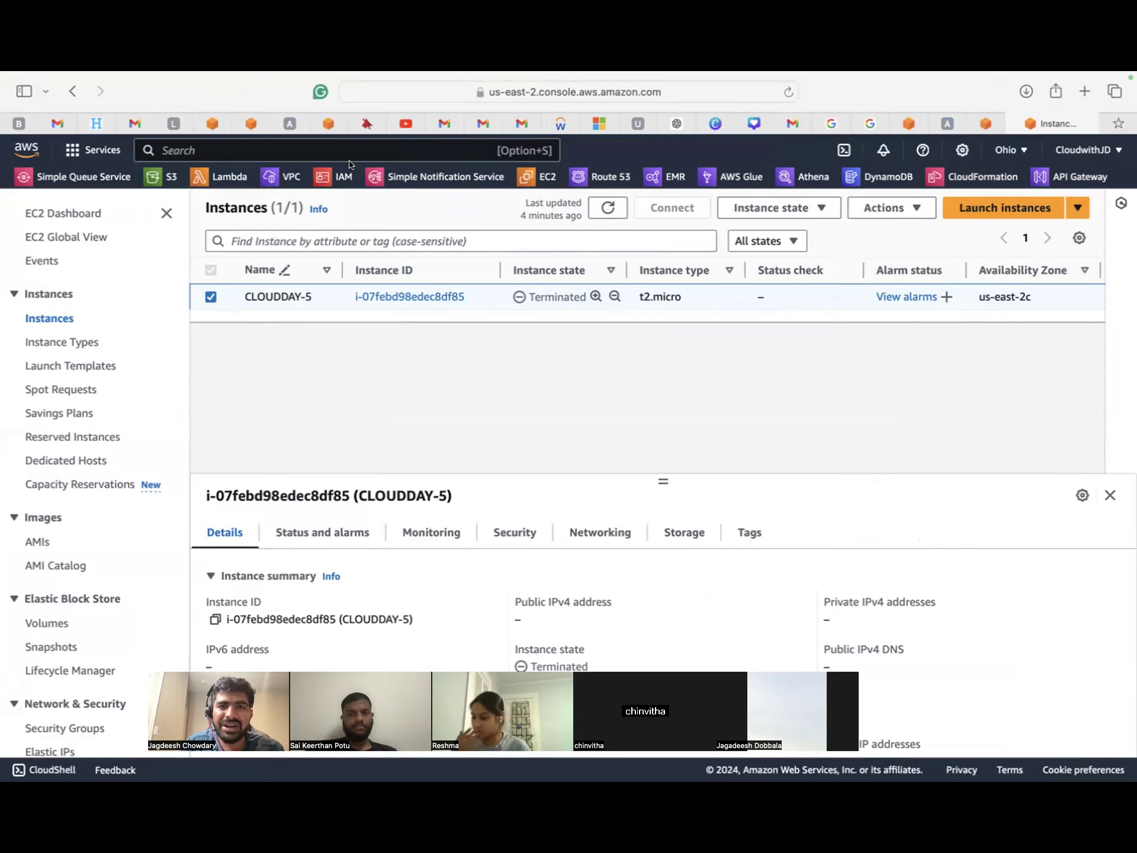
click(788, 91)
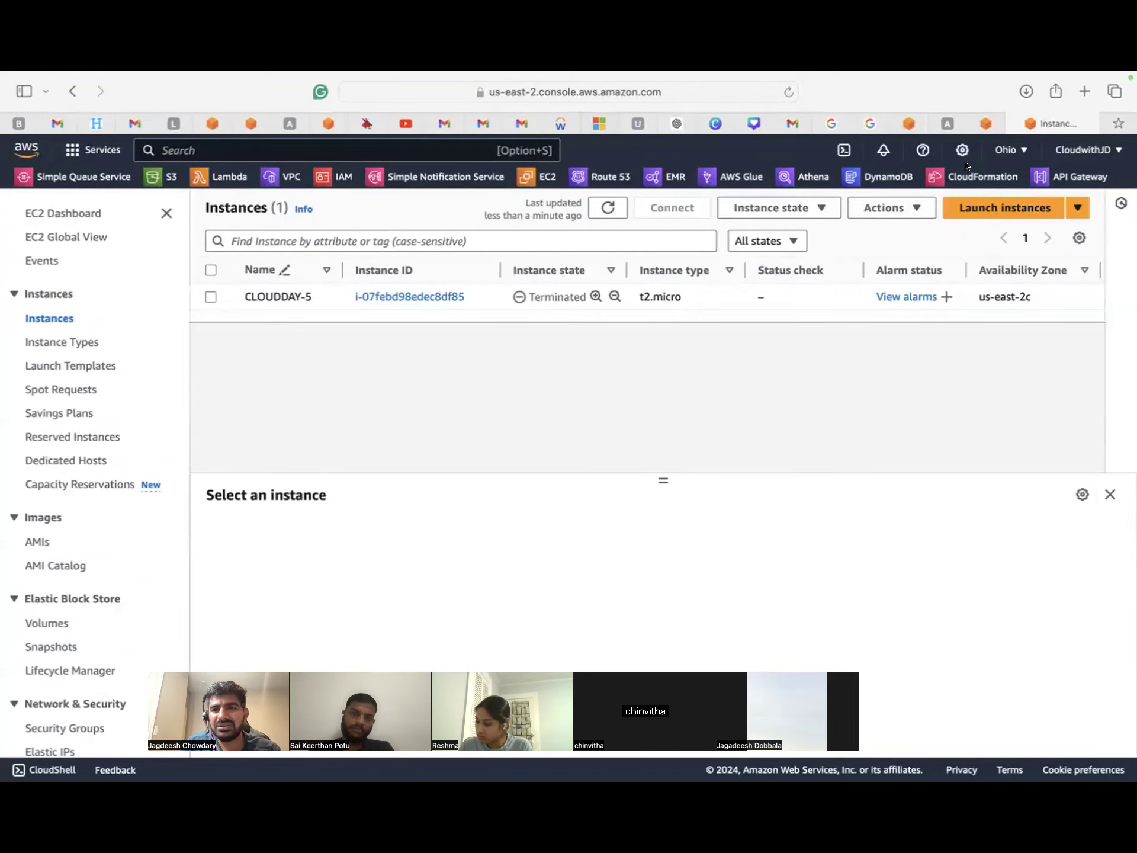
- Go from the earlier launch confirmation page back to the Instances list and open a new instance launch form
click(984, 119)
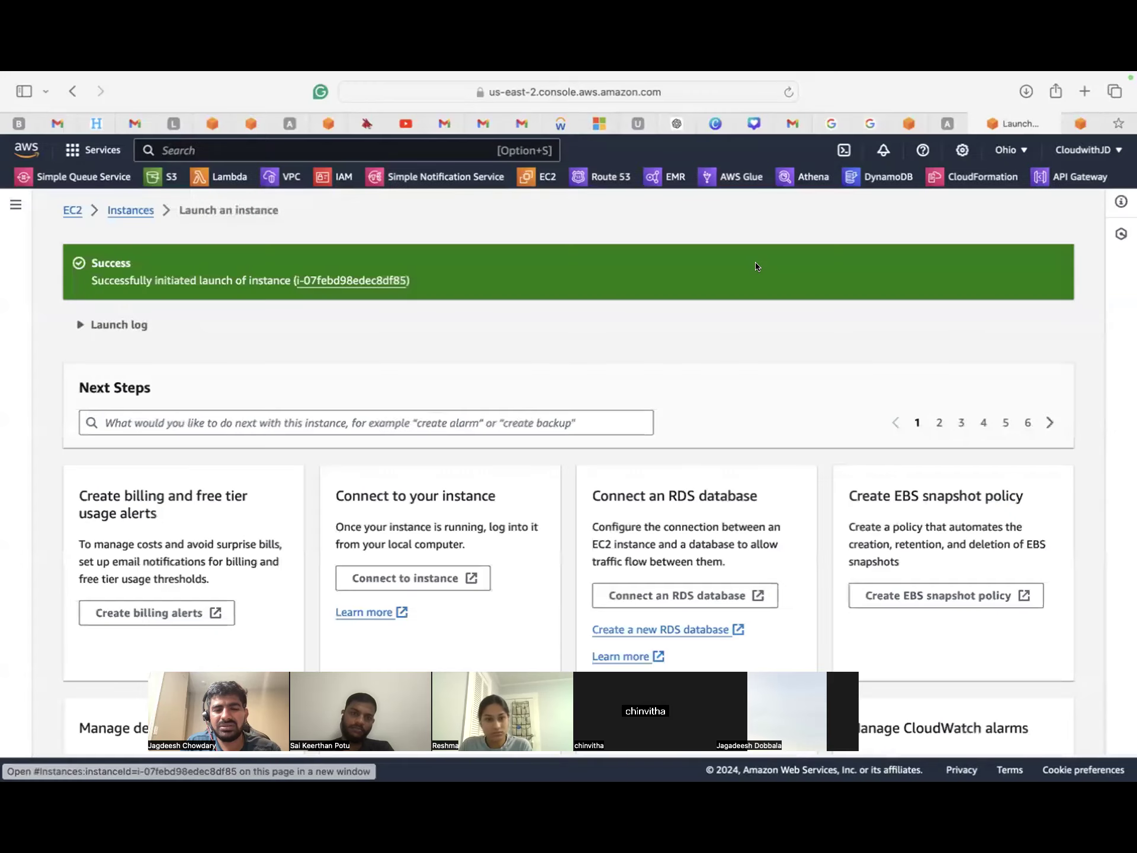
click(128, 212)
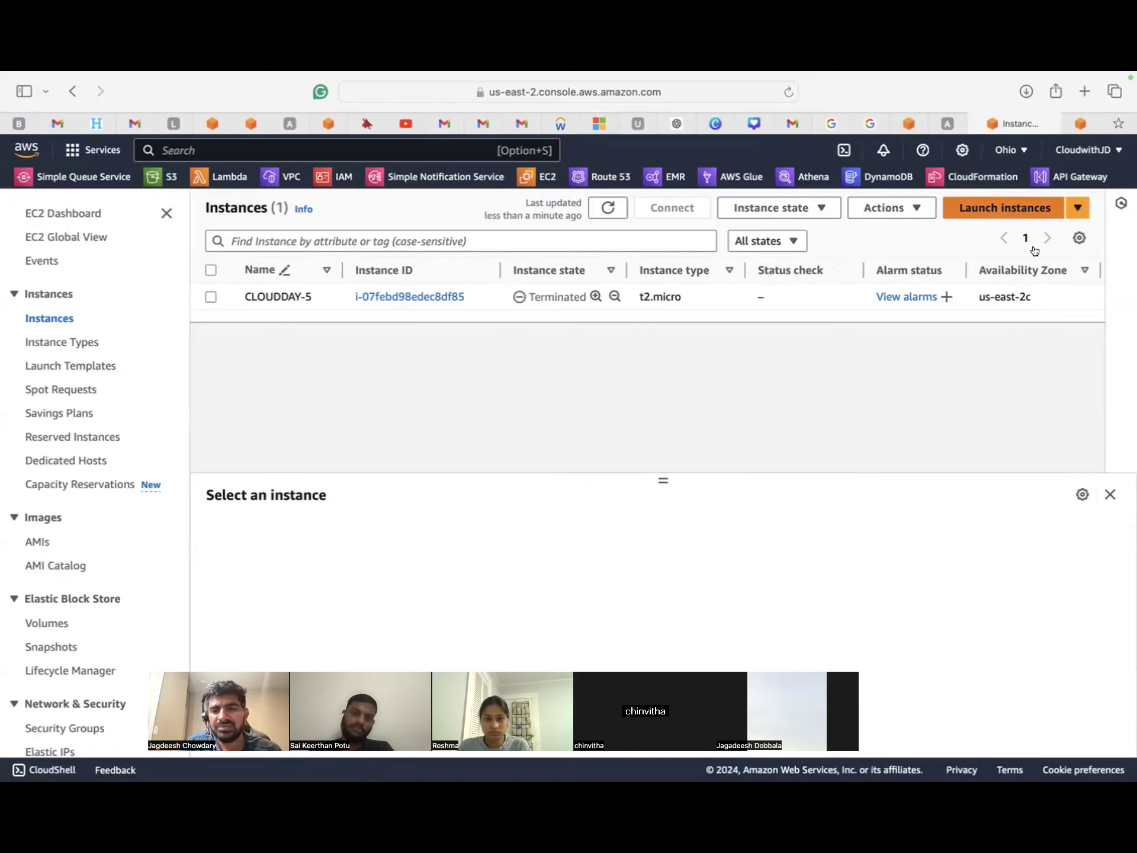
click(990, 208)
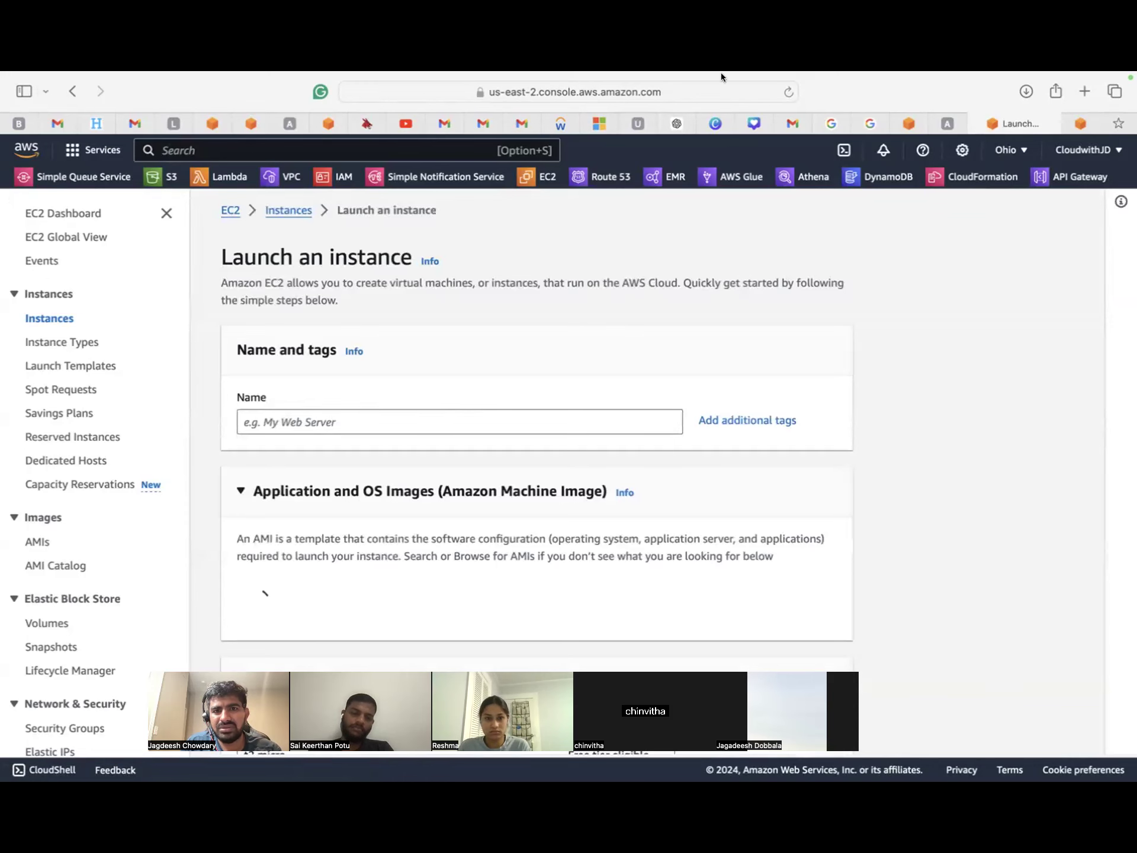
scroll(460, 465, down, 2)
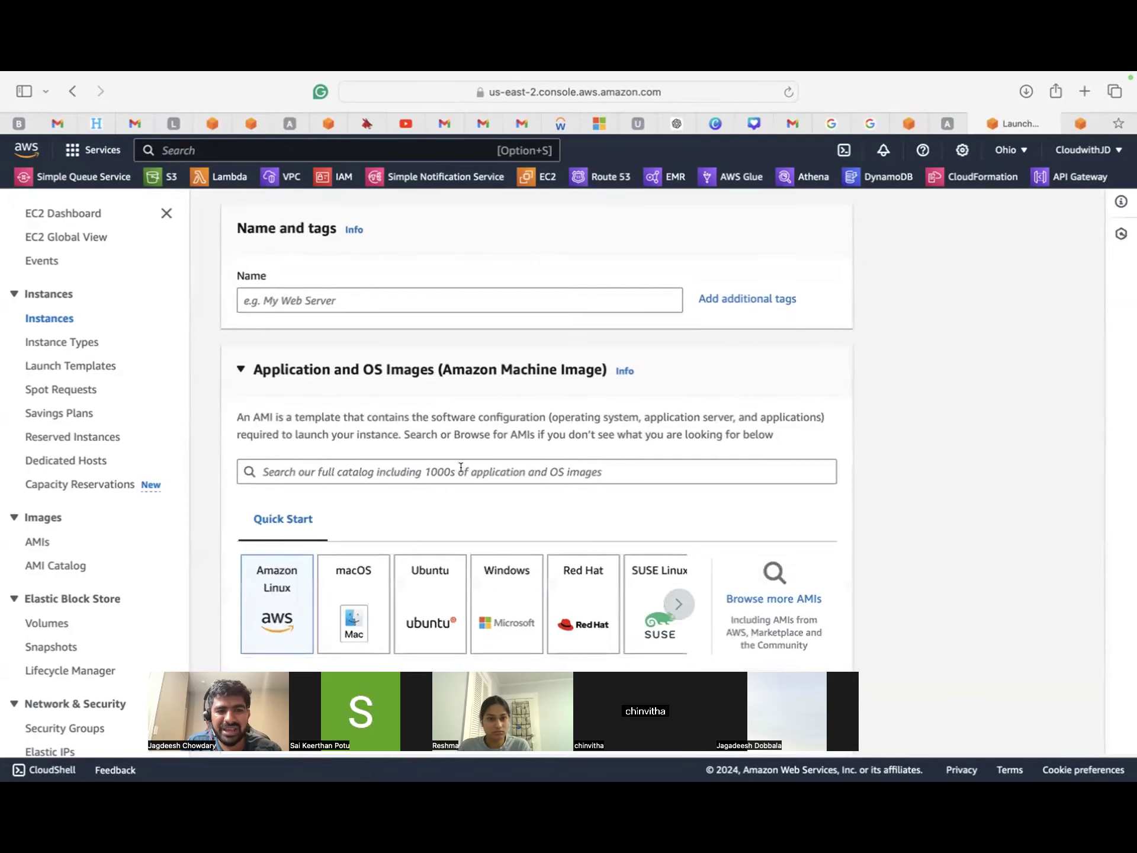
scroll(461, 468, down, 2)
scroll(461, 470, down, 1)
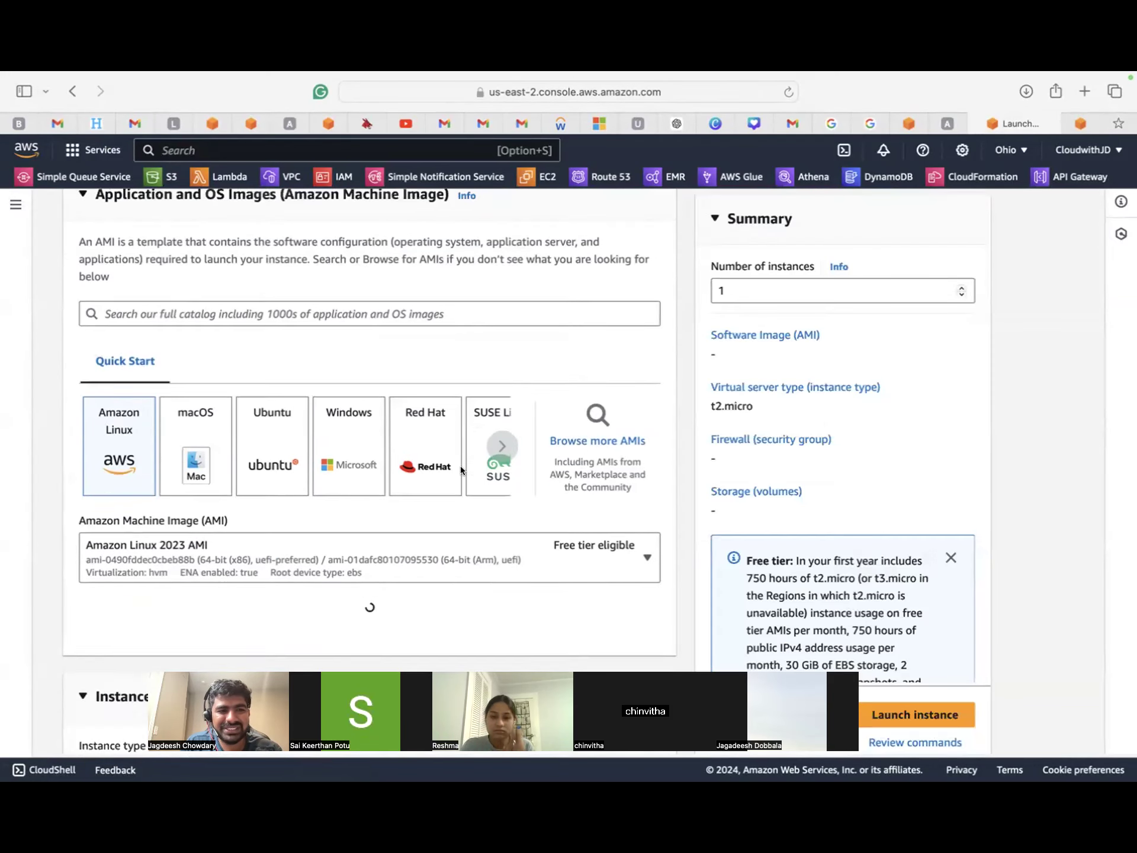
scroll(460, 466, down, 1)
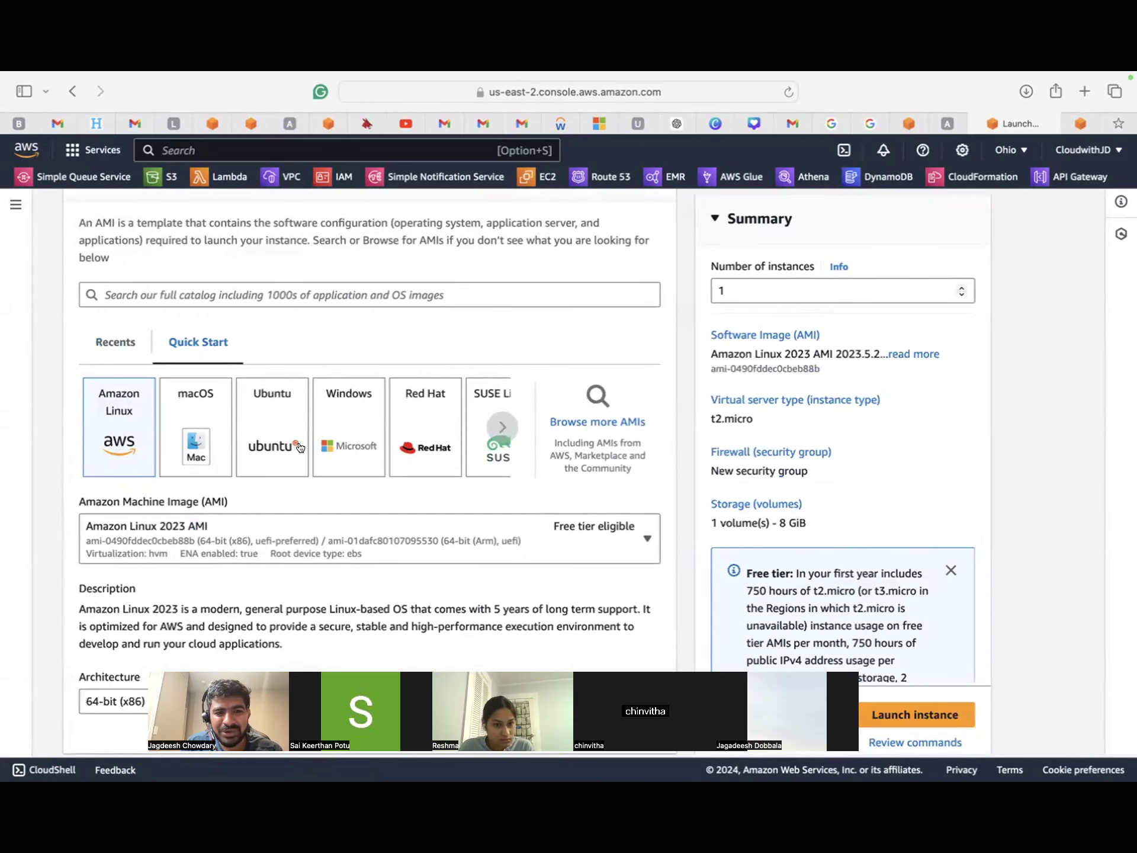
click(170, 293)
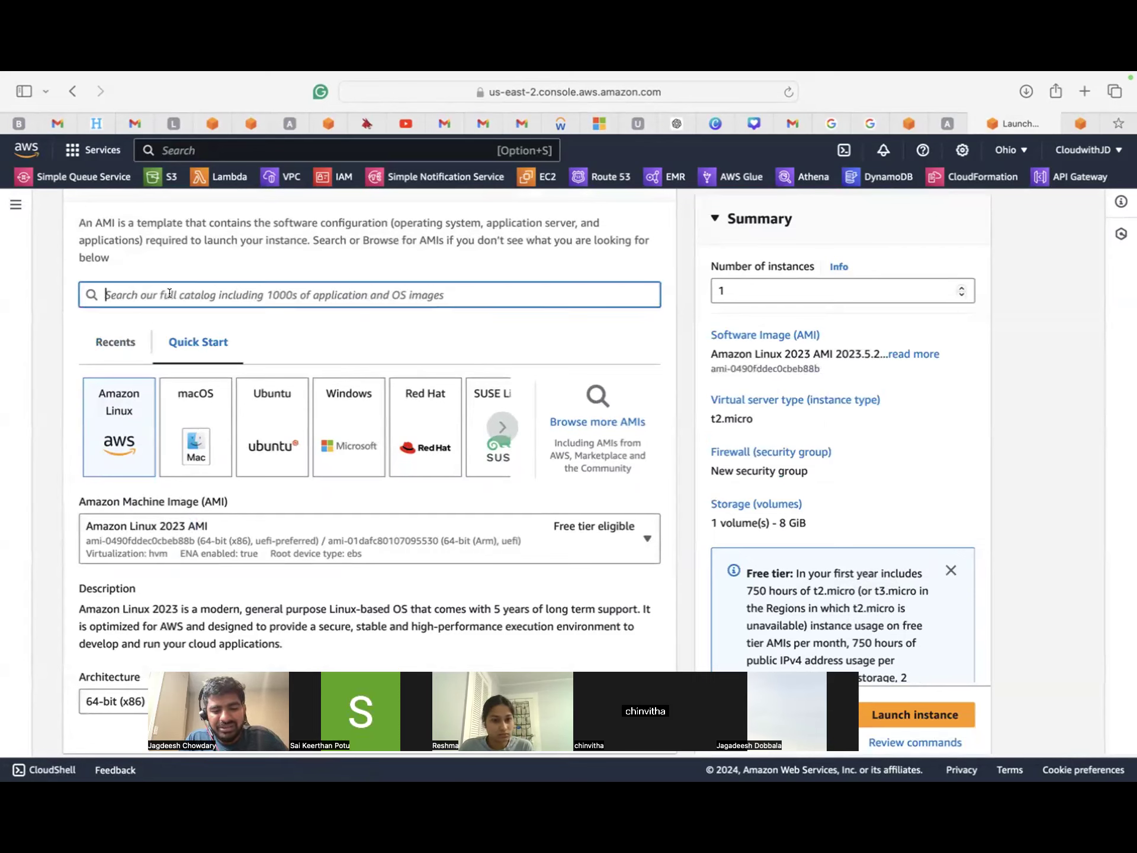
text(Keerthan-ec2)
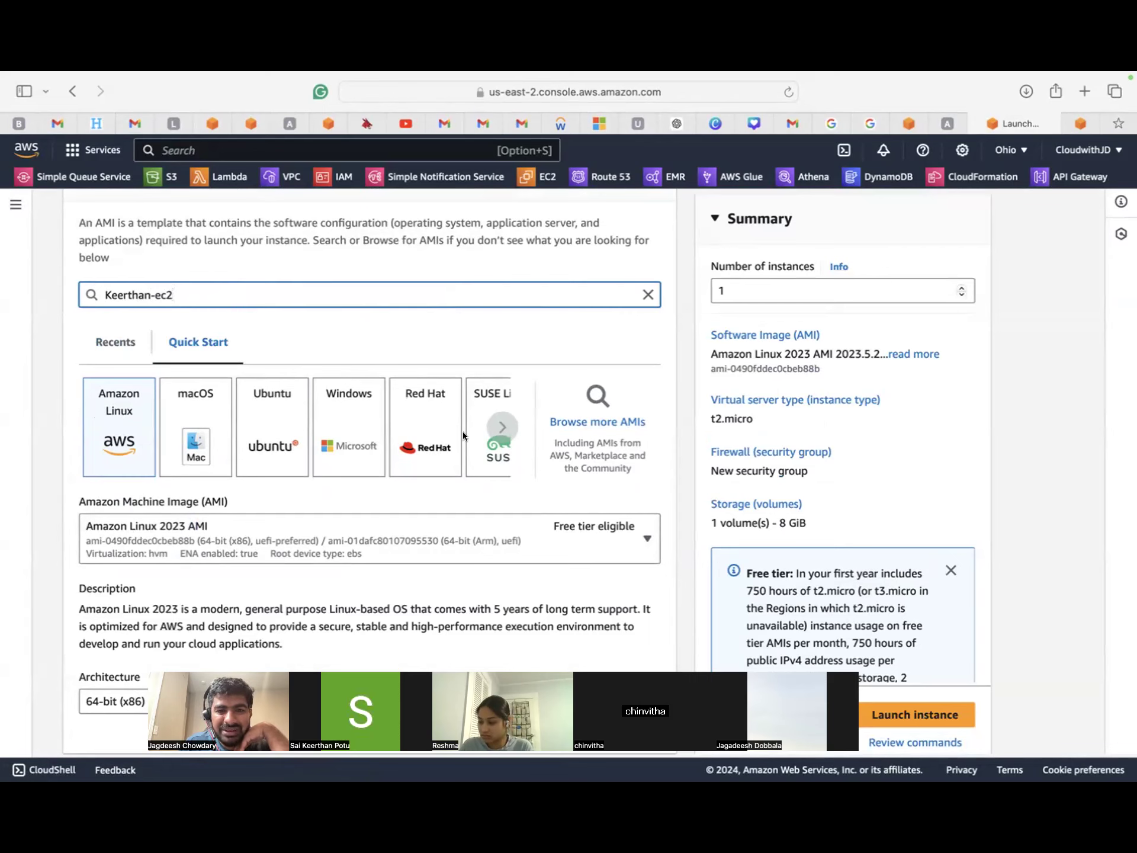
click(502, 427)
click(503, 428)
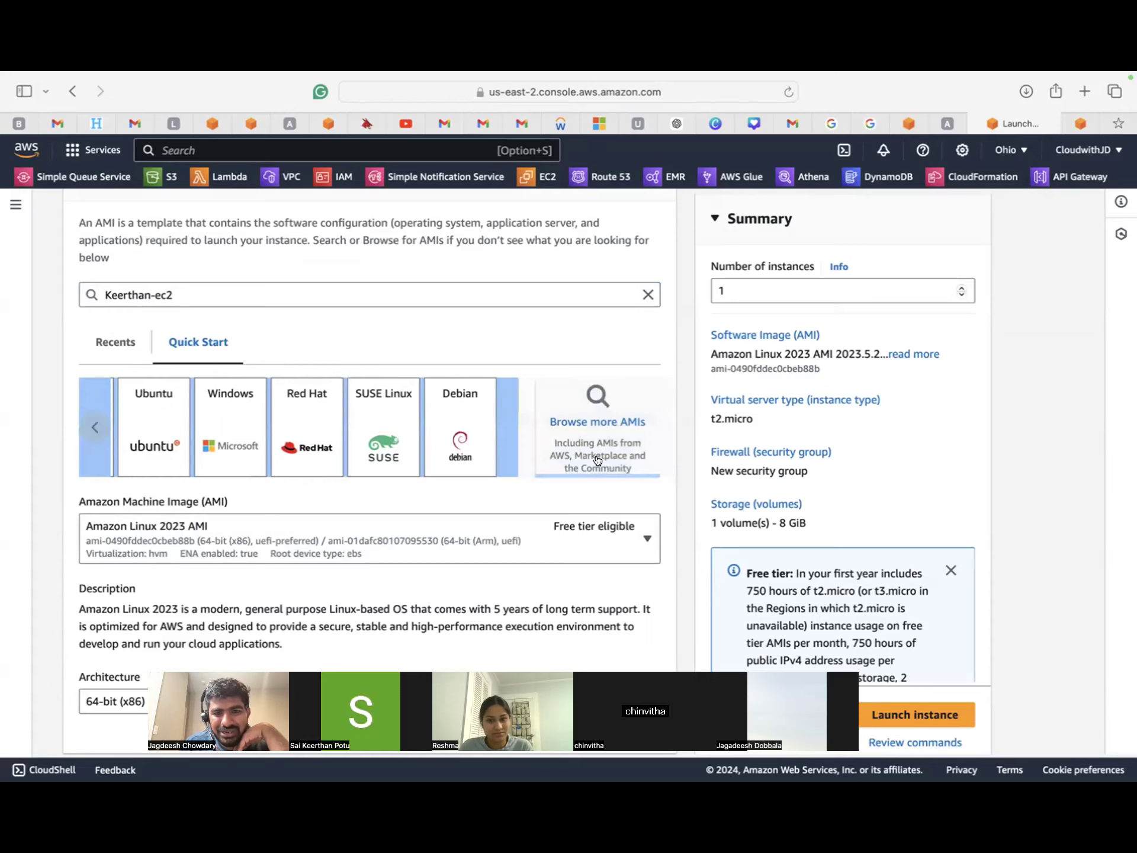
click(588, 419)
scroll(577, 507, down, 2)
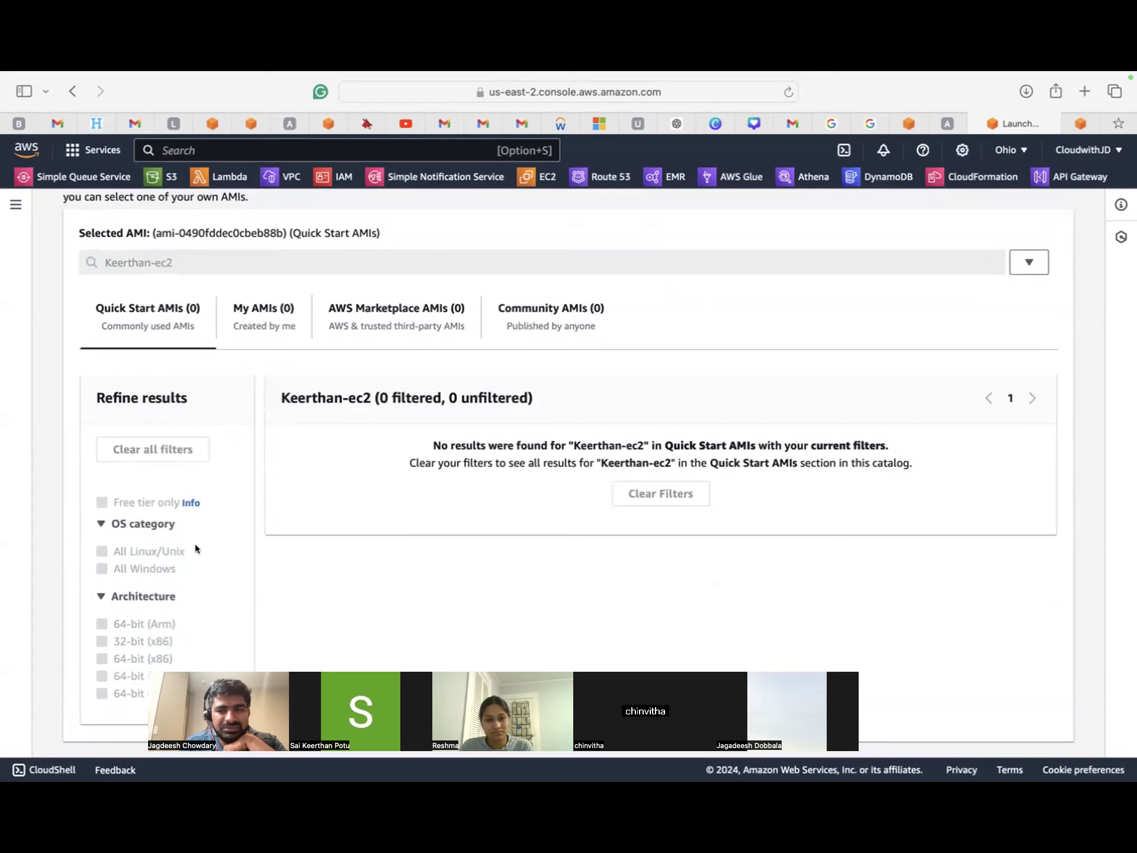
scroll(537, 429, up, 2)
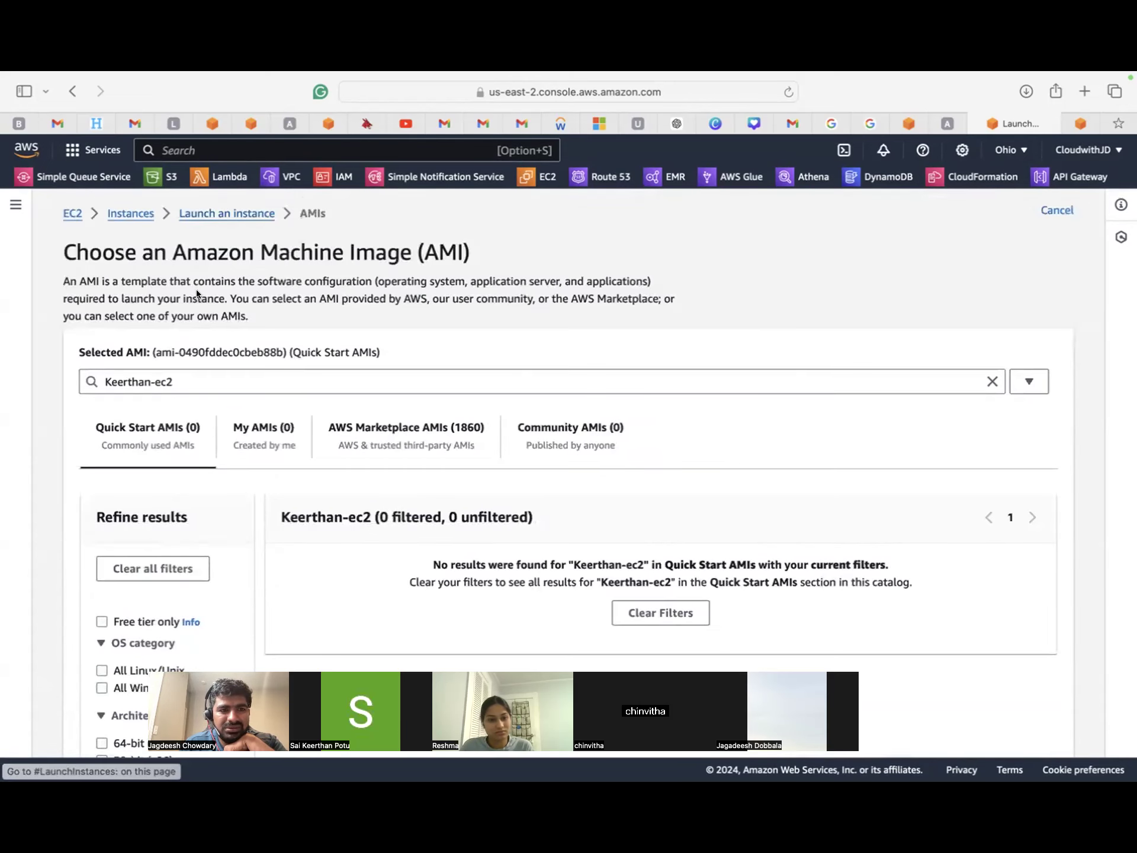
scroll(219, 436, down, 2)
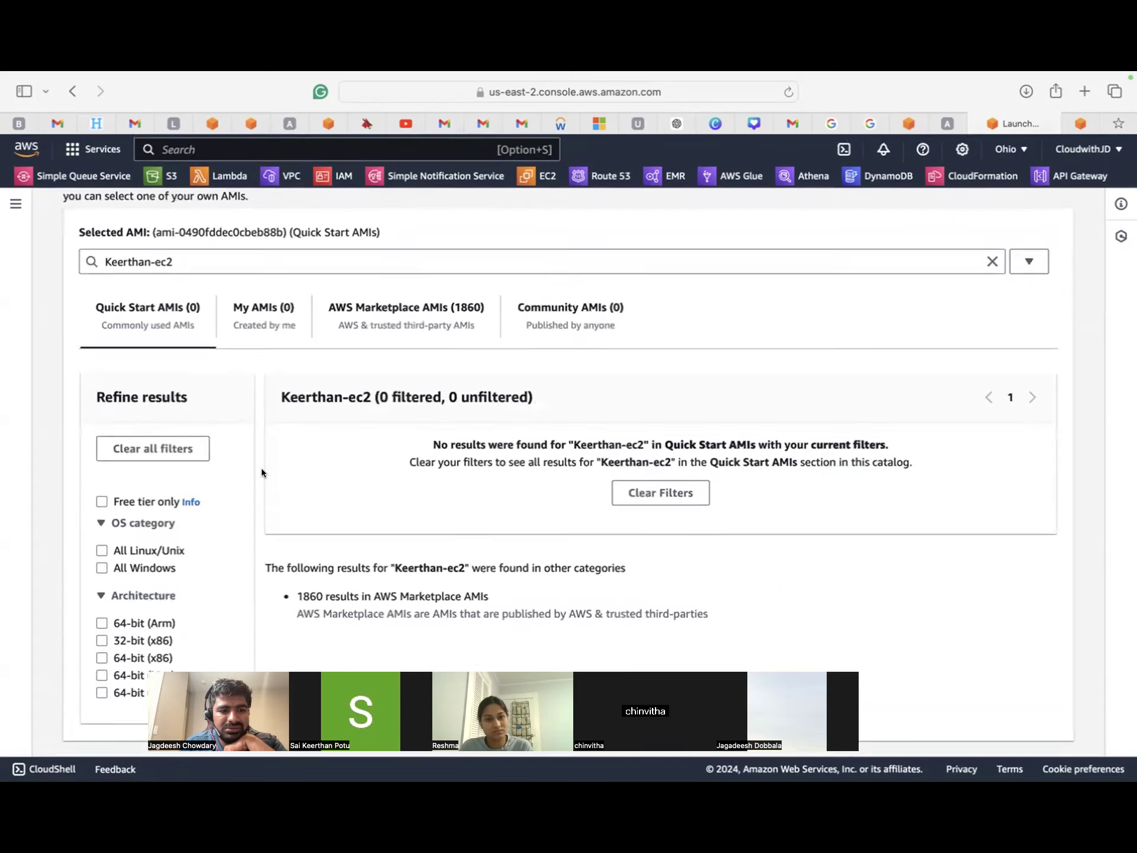
click(71, 91)
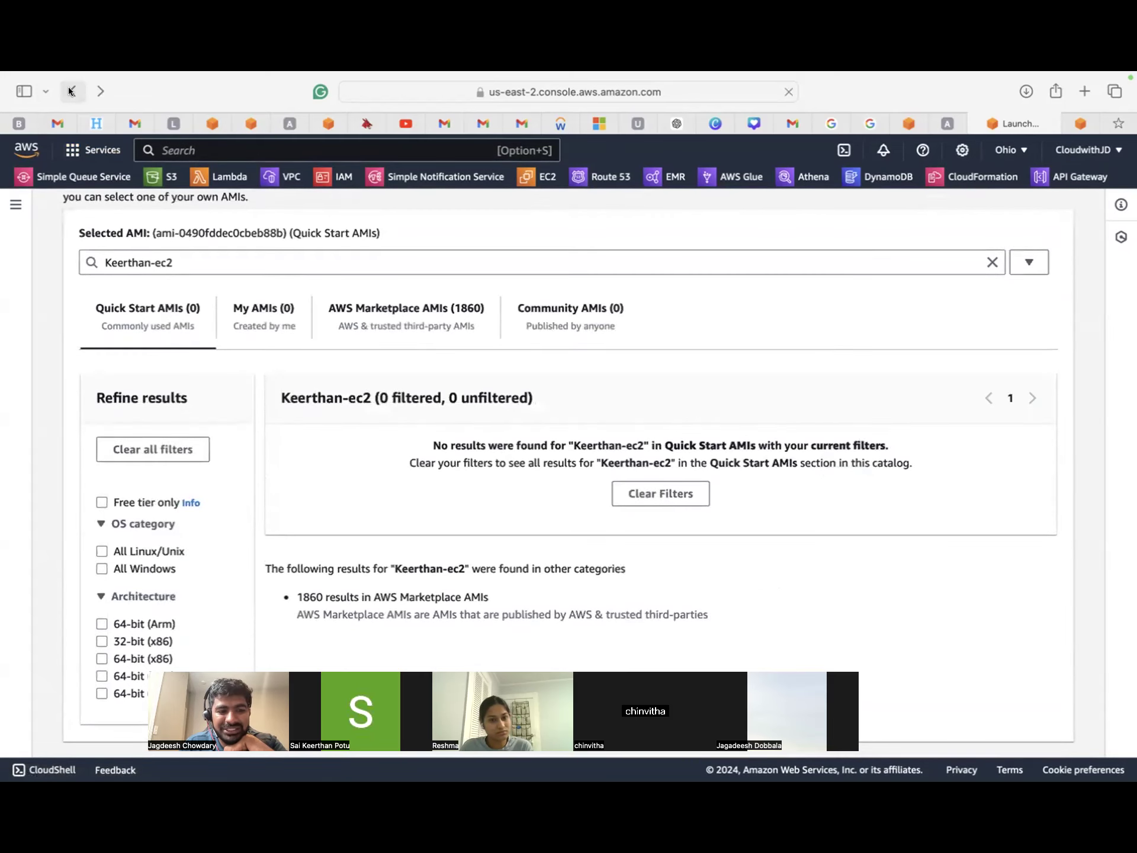
click(1006, 211)
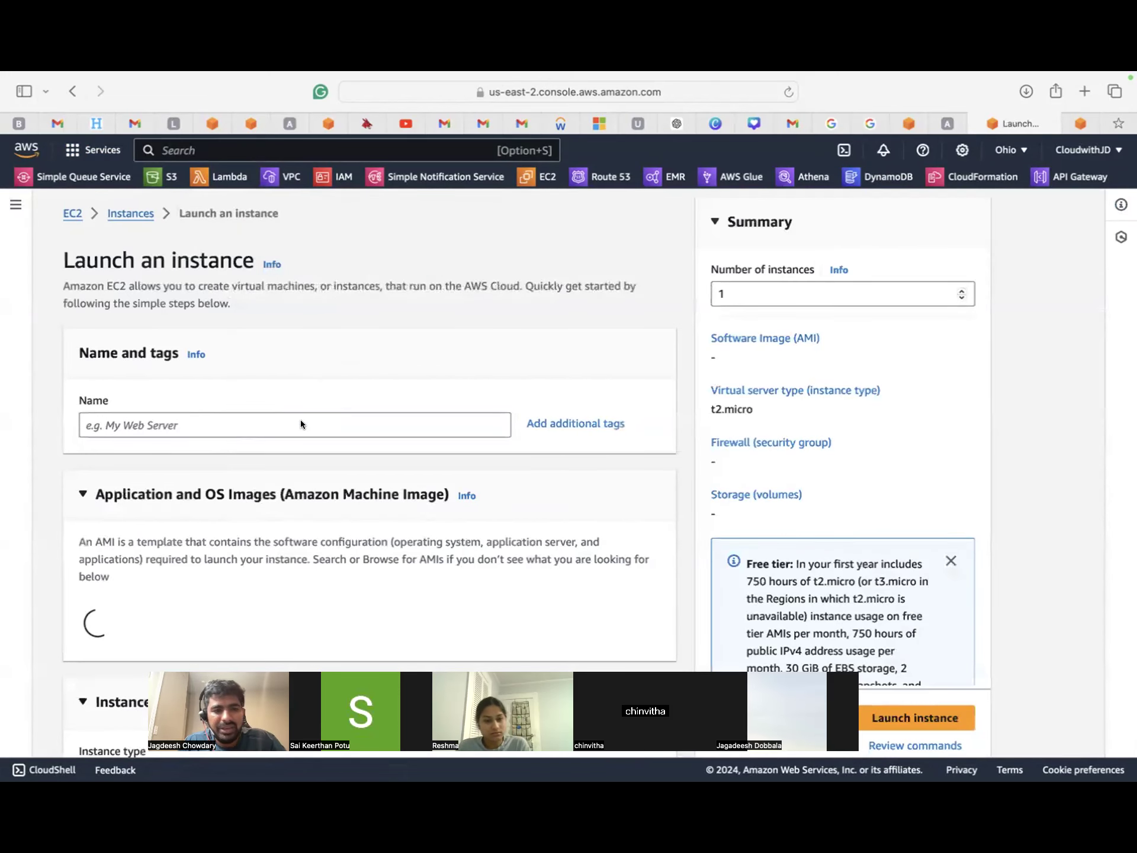
- Name the new instance with the participant's first name followed by "-ec2"
click(235, 418)
text(keert)
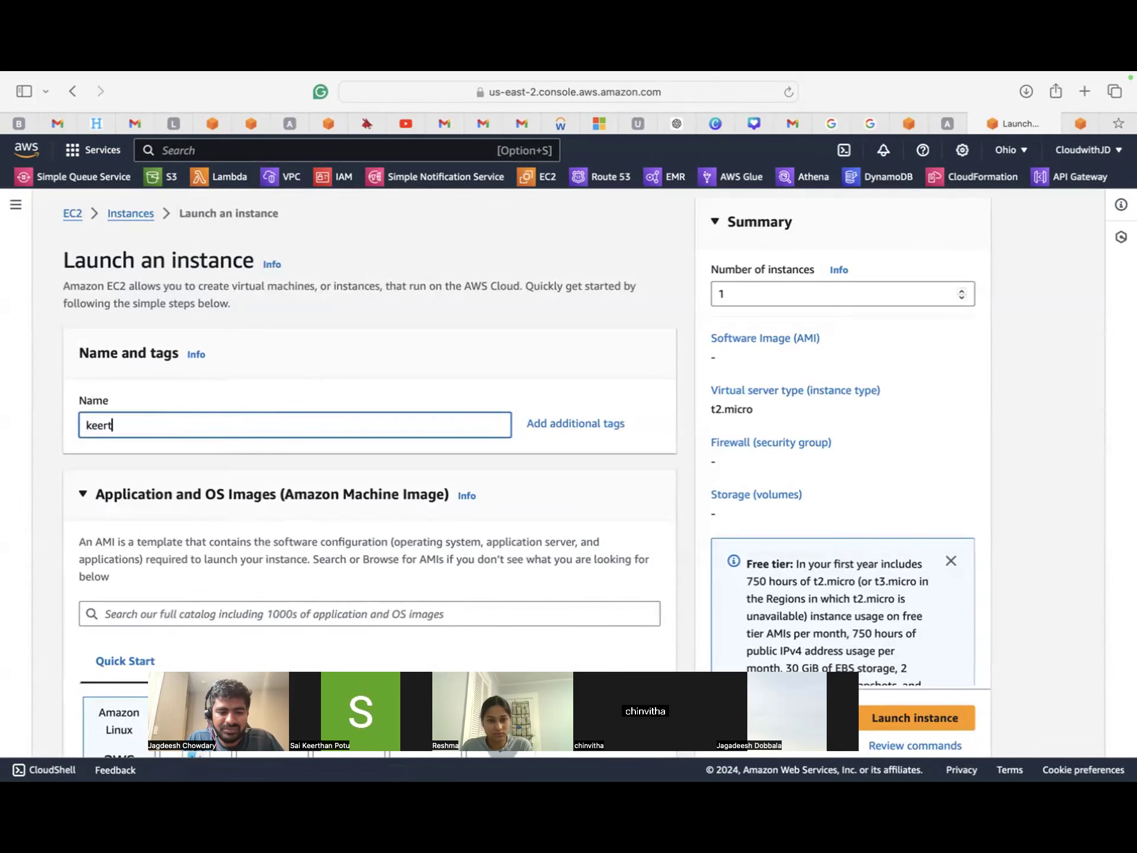
scroll(217, 509, down, 6)
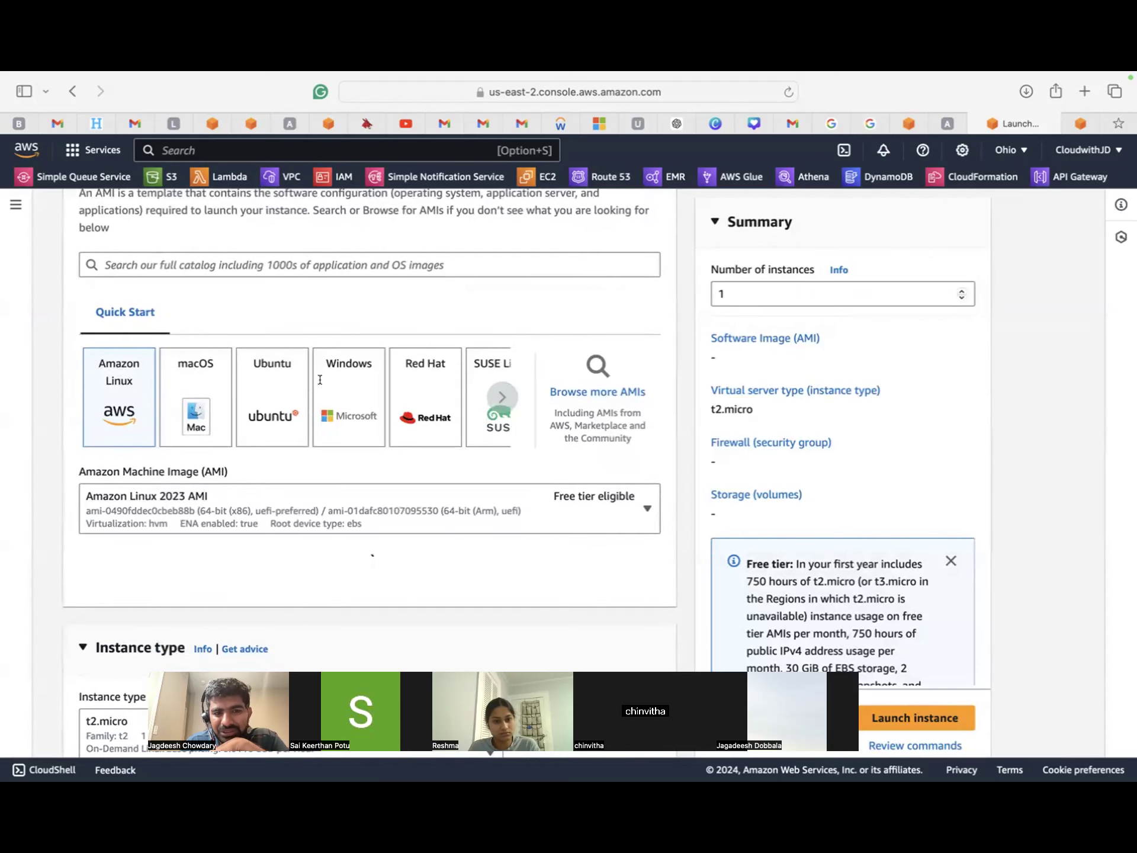
text(han-ec2)
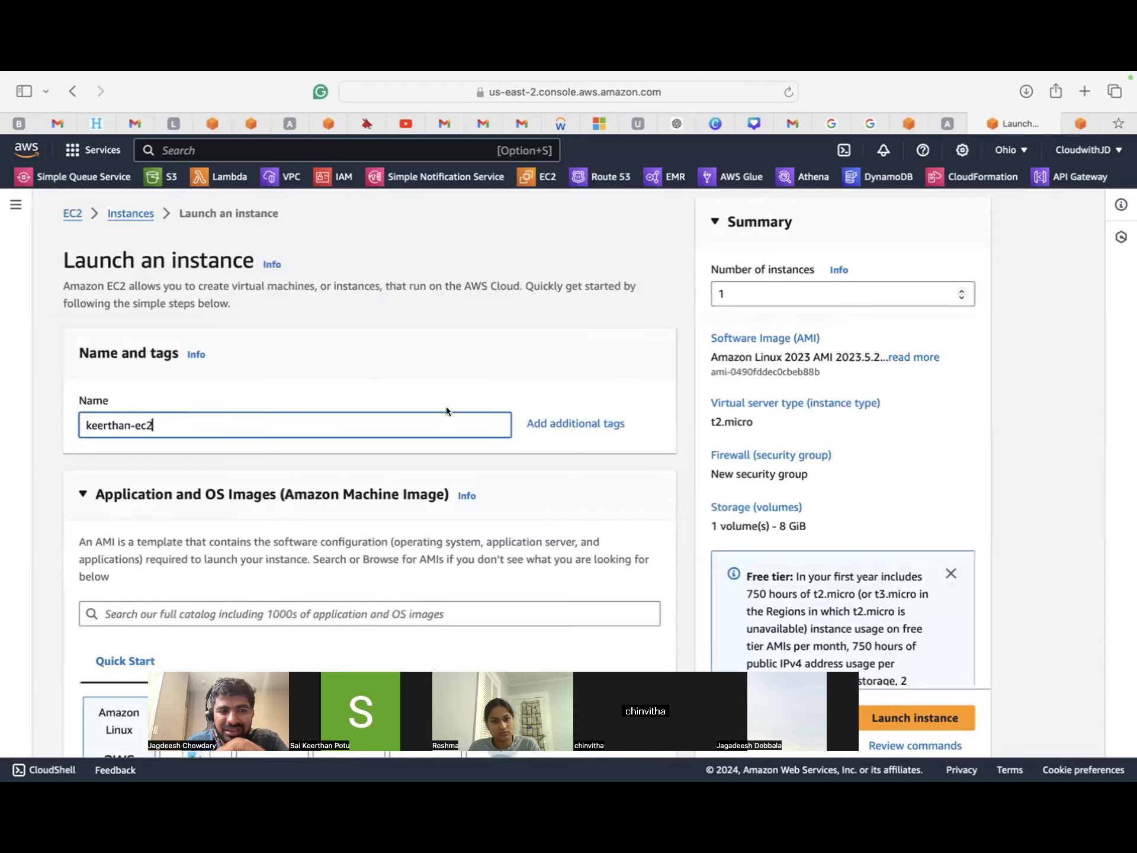
- Browse the available Amazon Linux machine images and choose Amazon Linux 2023 AMI for the instance
scroll(363, 532, down, 3)
scroll(361, 534, down, 4)
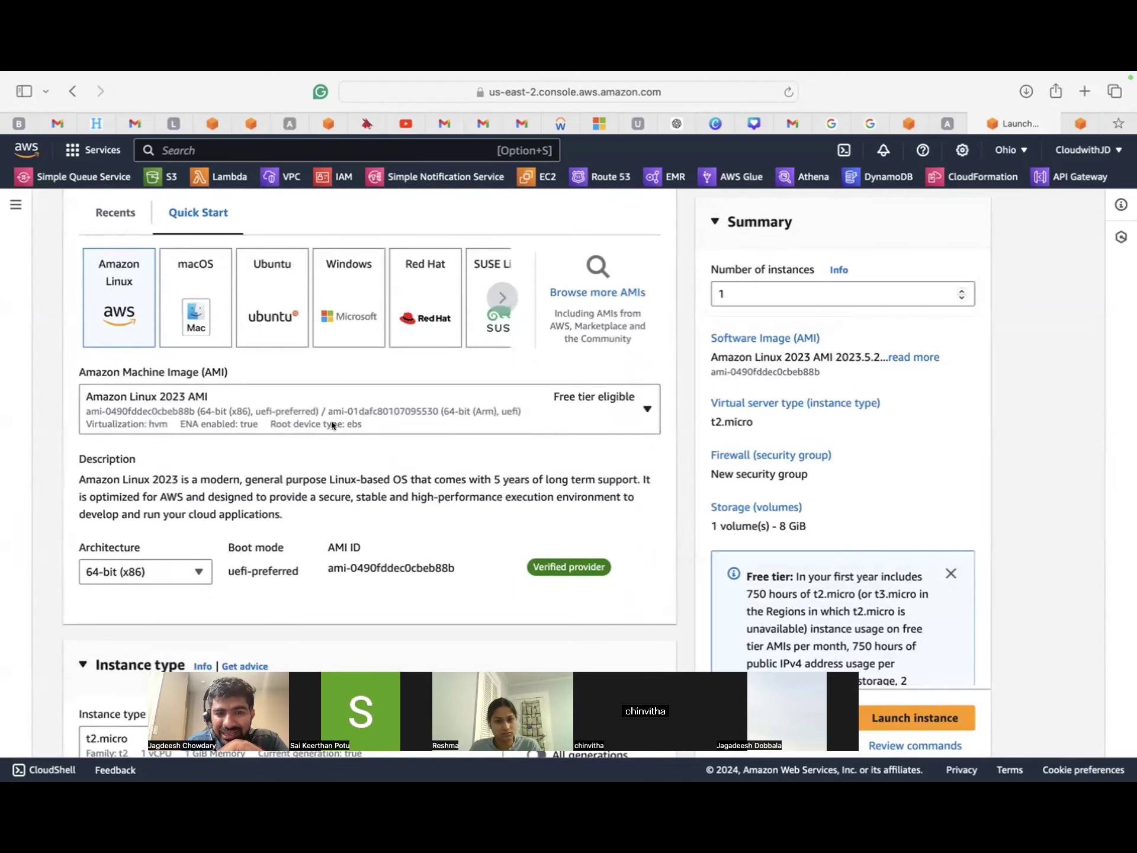
click(332, 421)
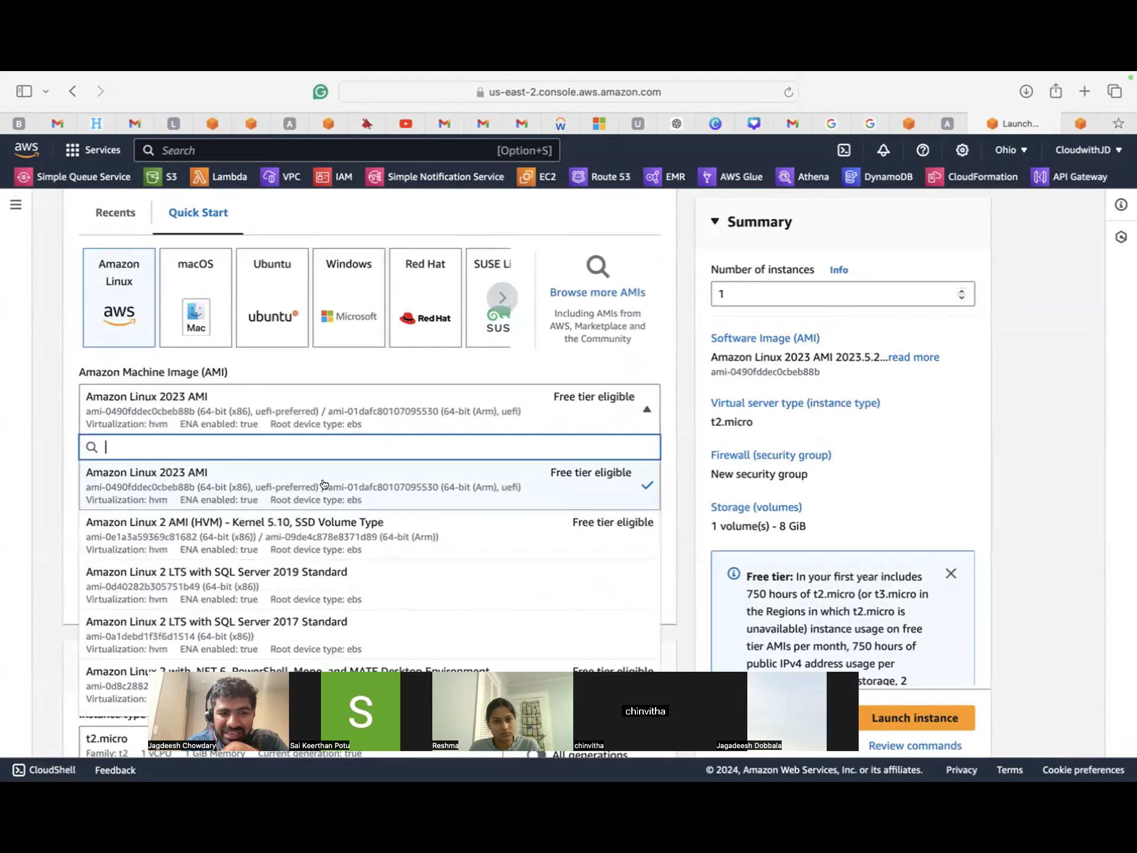
scroll(318, 483, down, 1)
scroll(318, 483, up, 1)
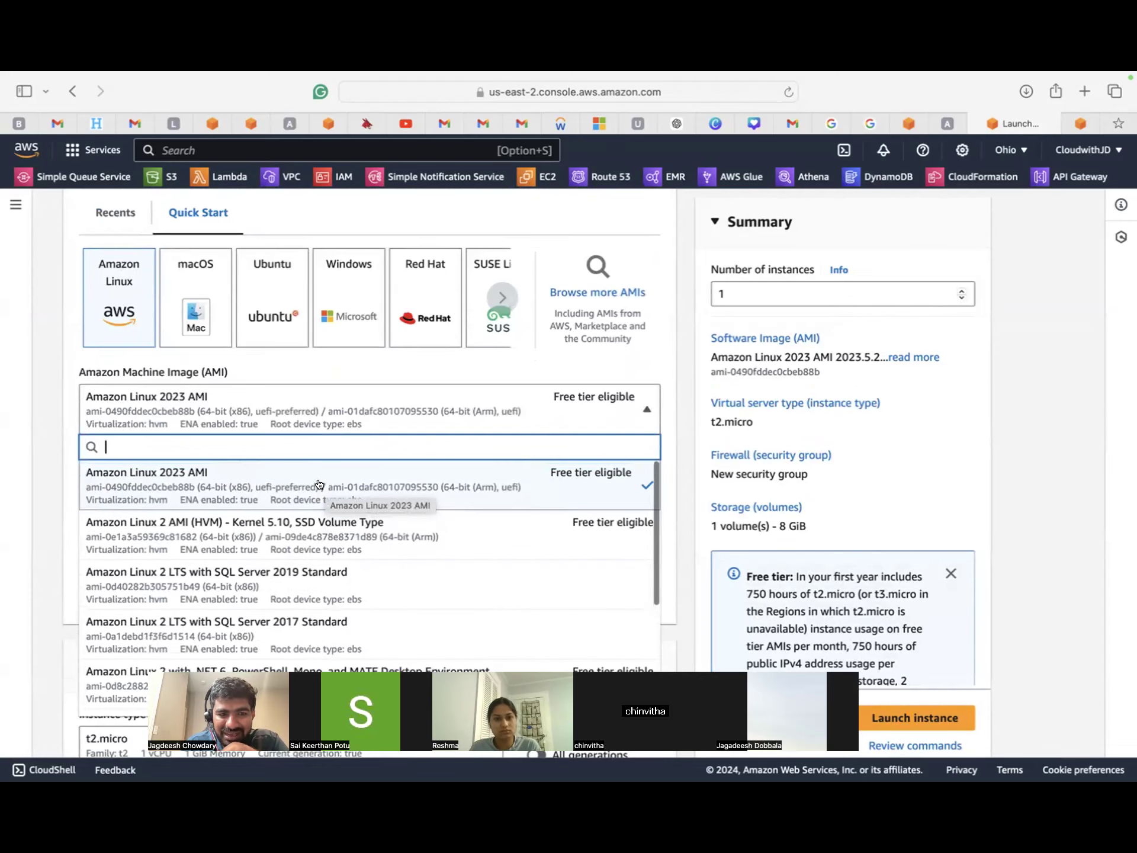
scroll(424, 478, up, 1)
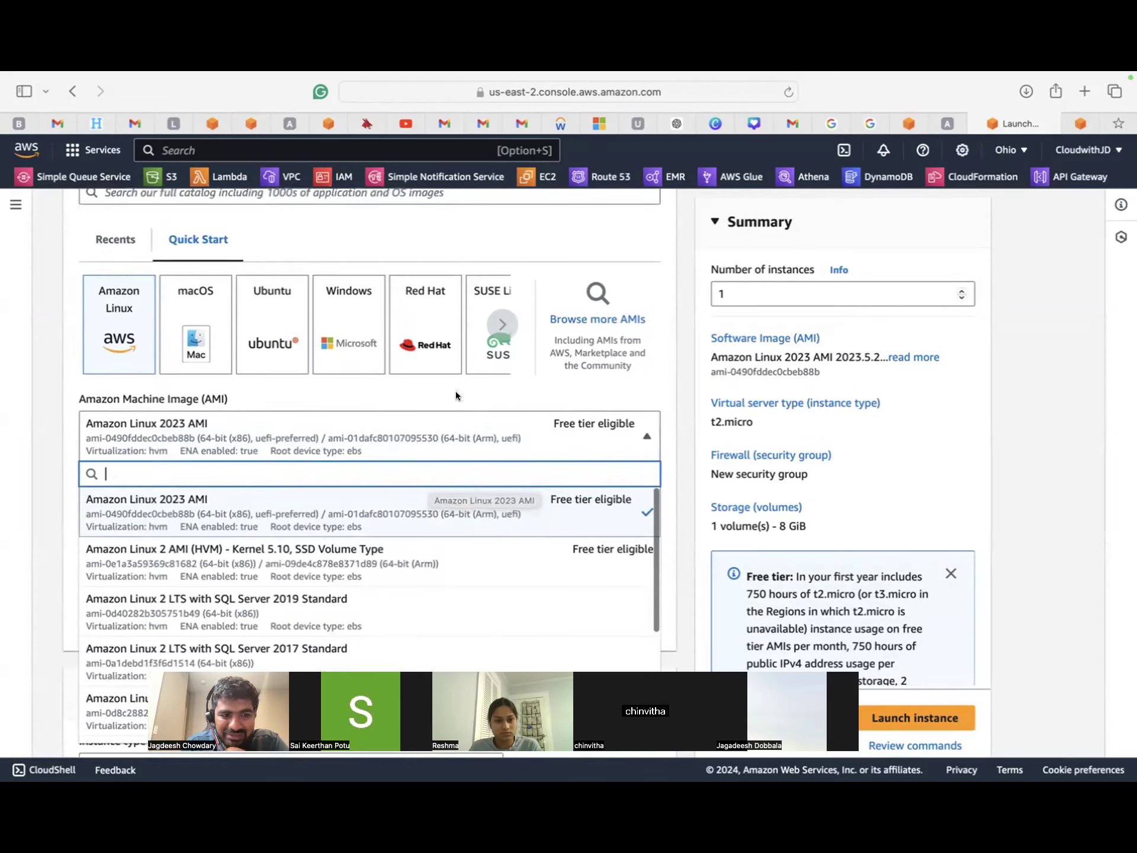
scroll(456, 391, down, 3)
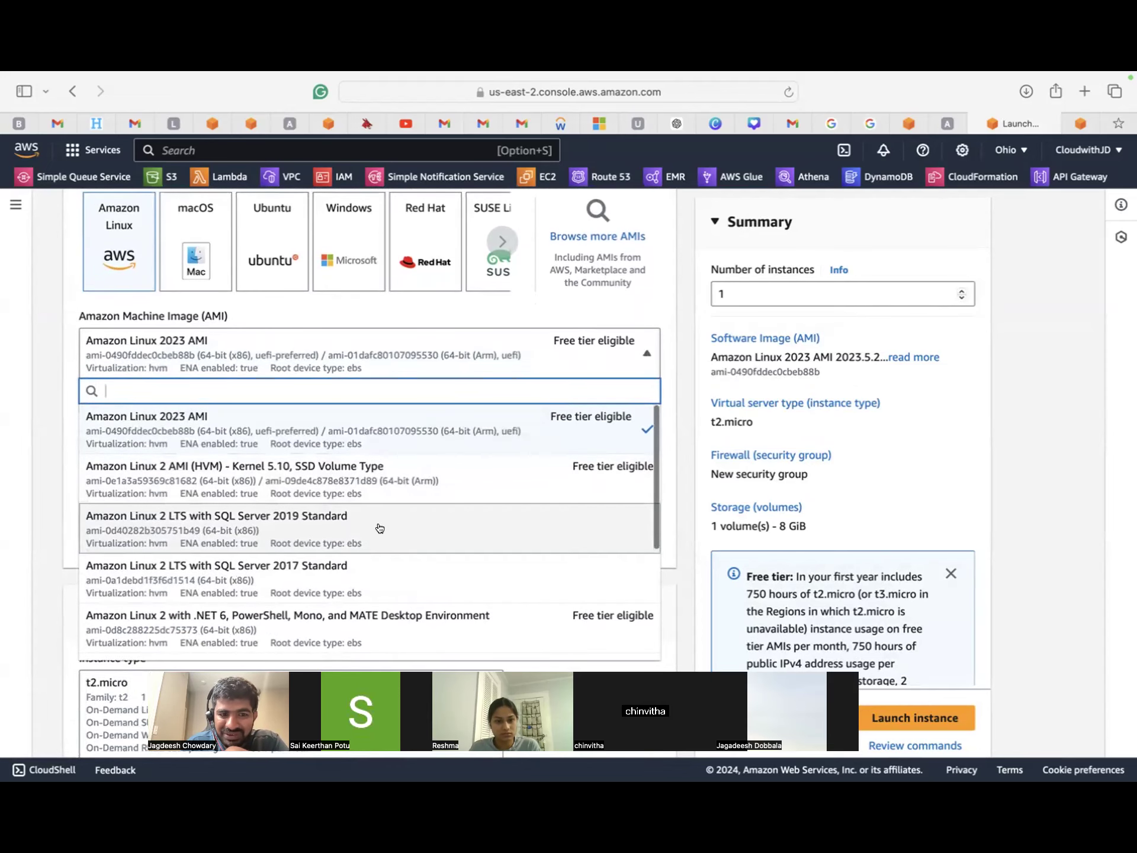
scroll(376, 540, down, 3)
scroll(377, 540, down, 5)
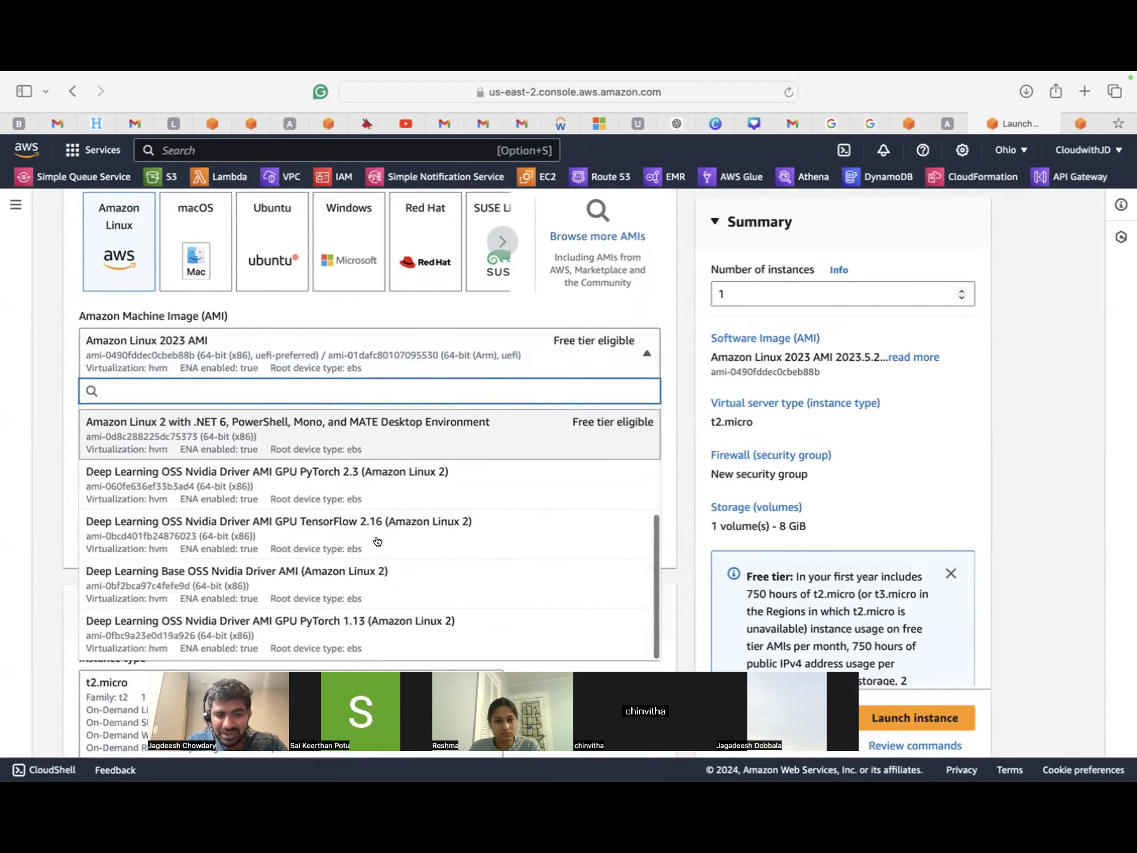
scroll(377, 541, up, 10)
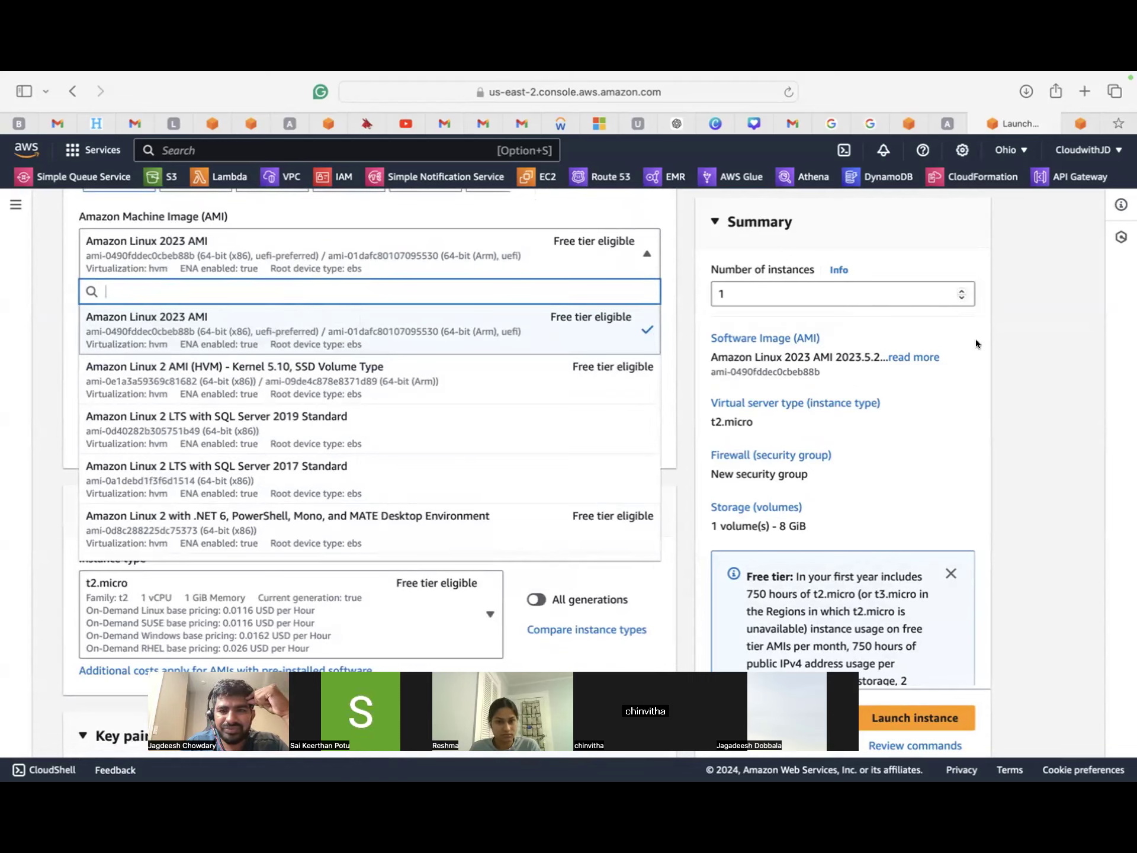
click(529, 323)
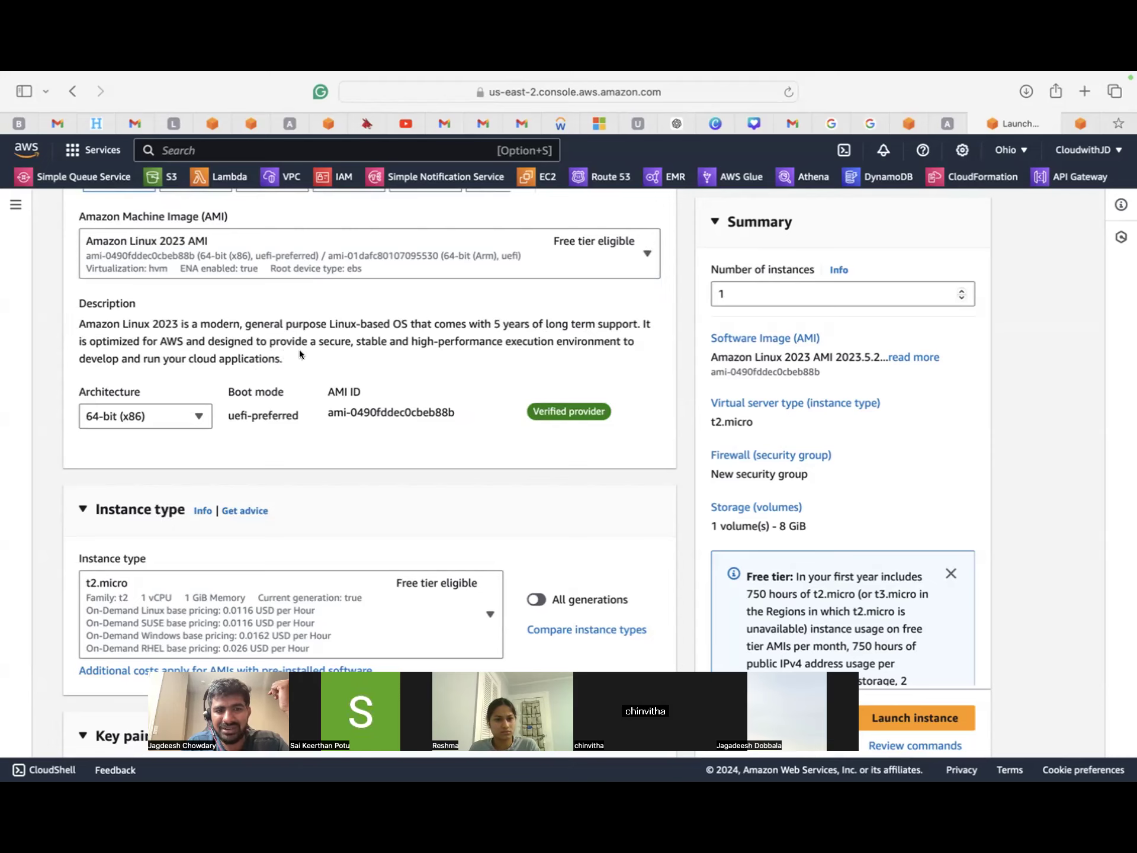
- Choose t2.micro as the instance type
scroll(300, 352, down, 5)
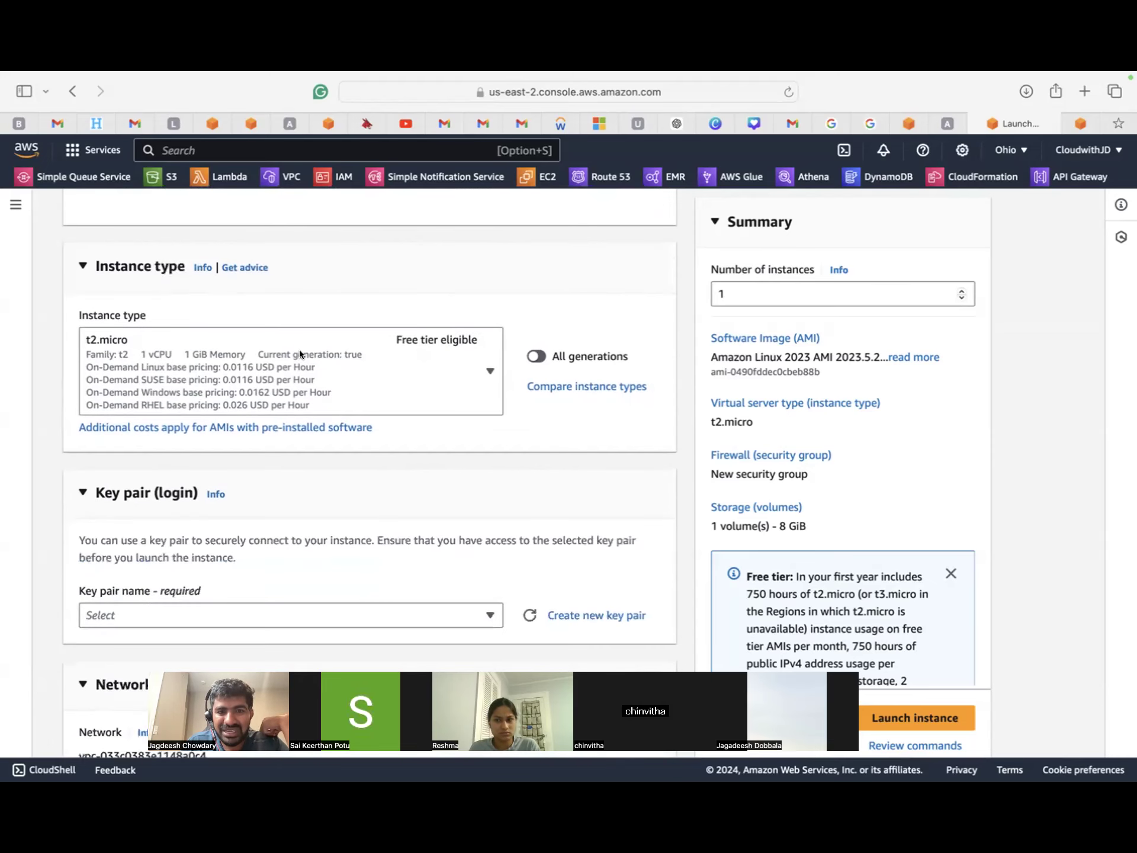
click(424, 360)
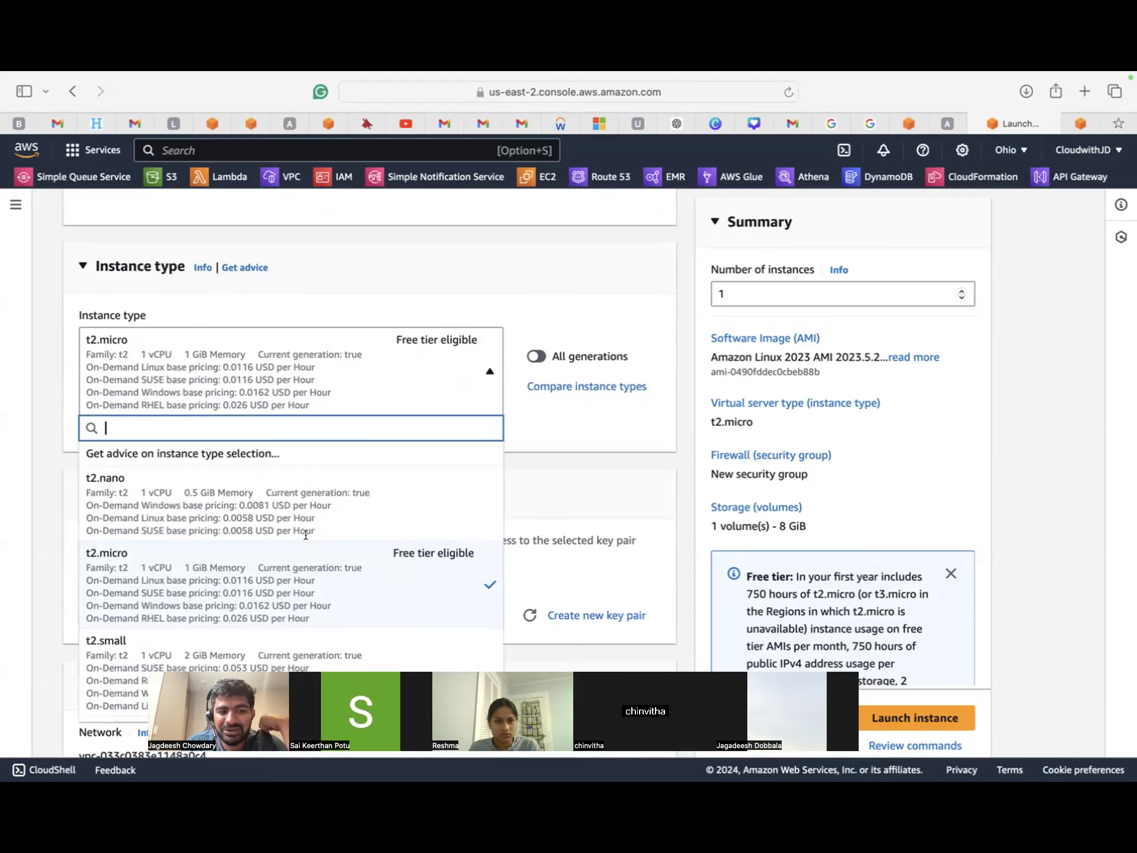
click(297, 554)
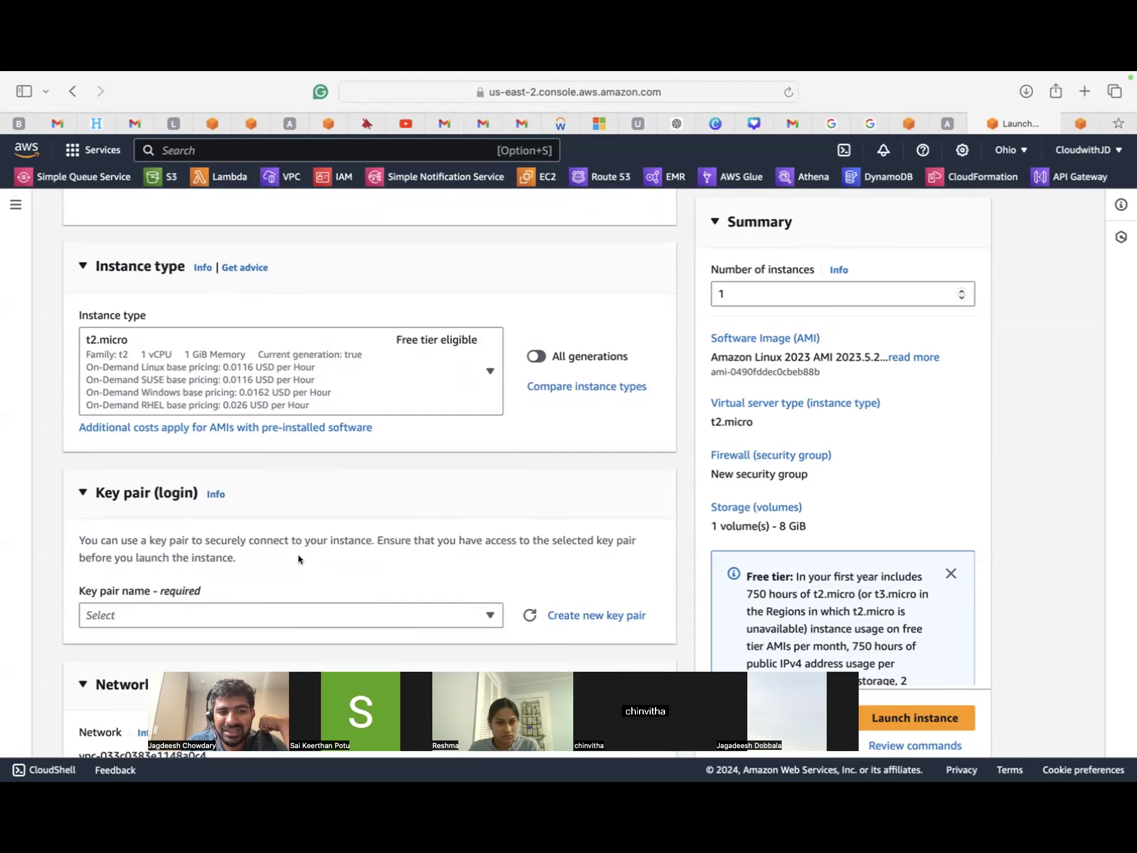
- Examine the vCPU, memory and hourly pricing of the t2 family instance types, from t2.micro up to t2.2xlarge
click(348, 367)
scroll(349, 476, down, 2)
scroll(350, 477, down, 1)
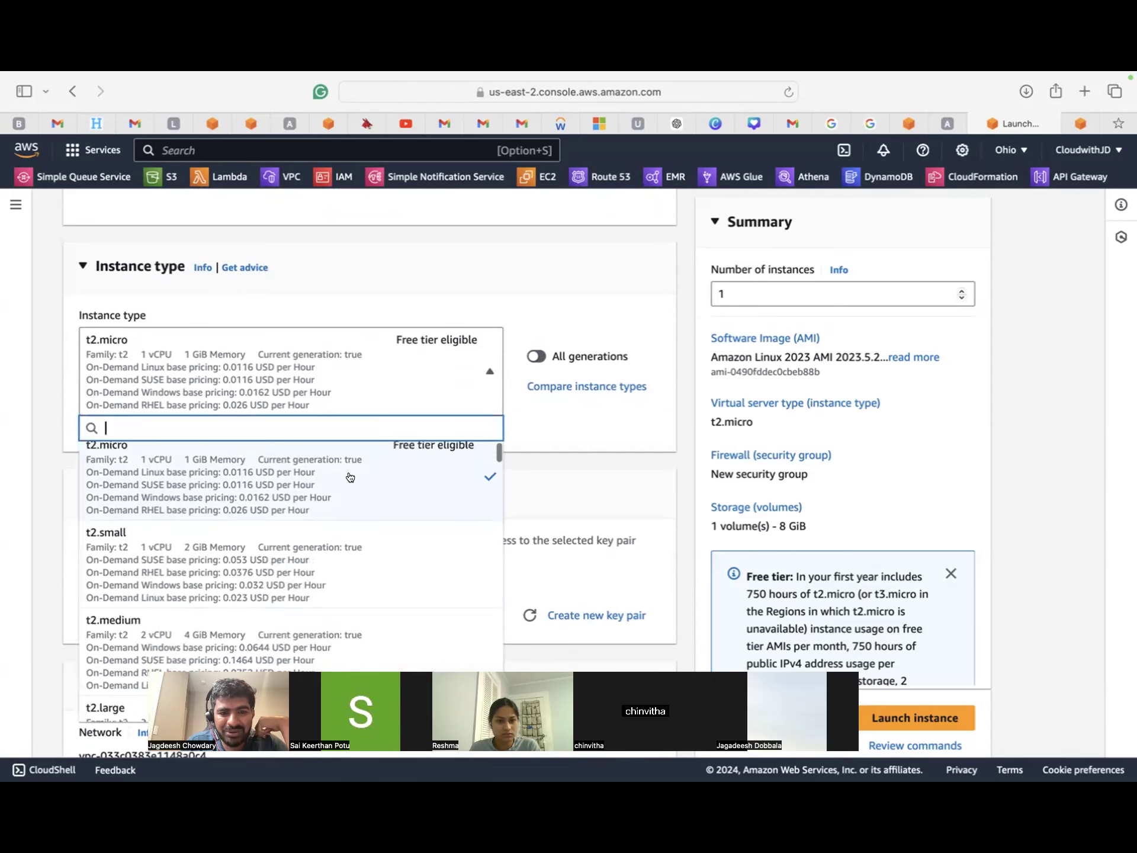
scroll(314, 498, up, 2)
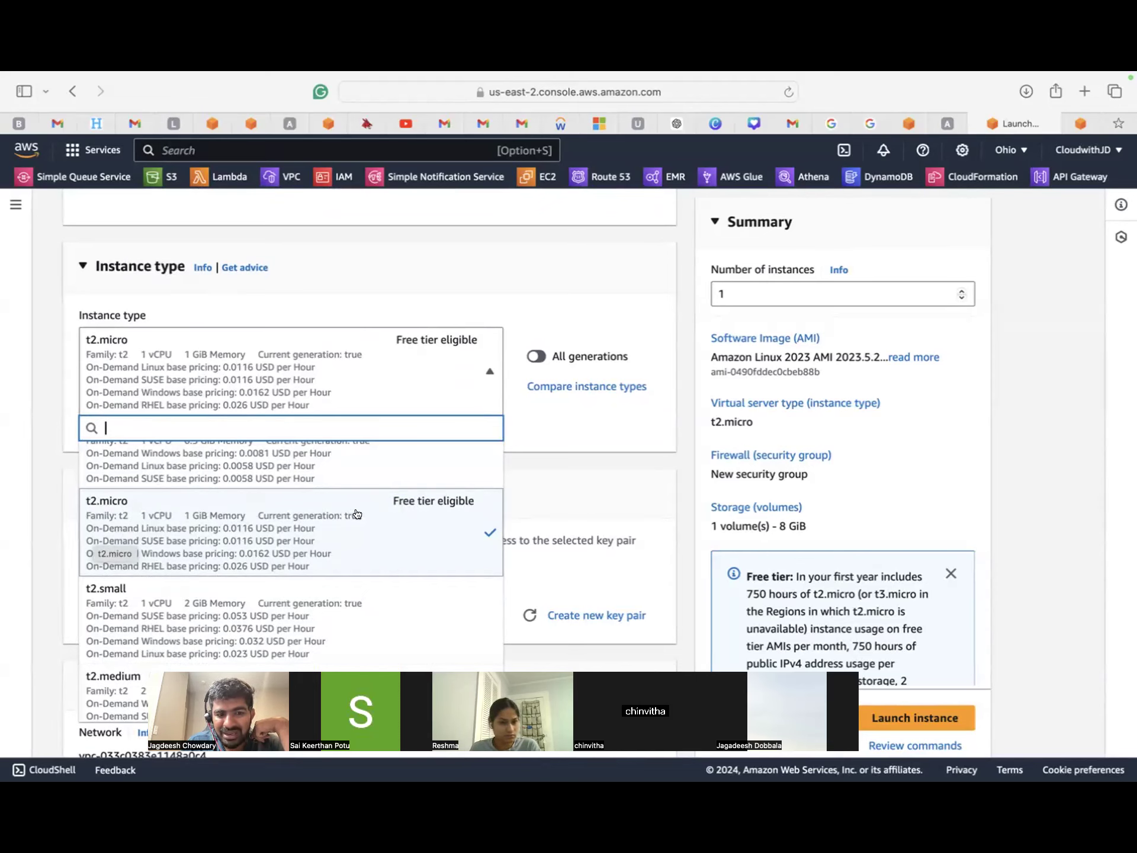
scroll(479, 446, down, 3)
scroll(480, 446, down, 3)
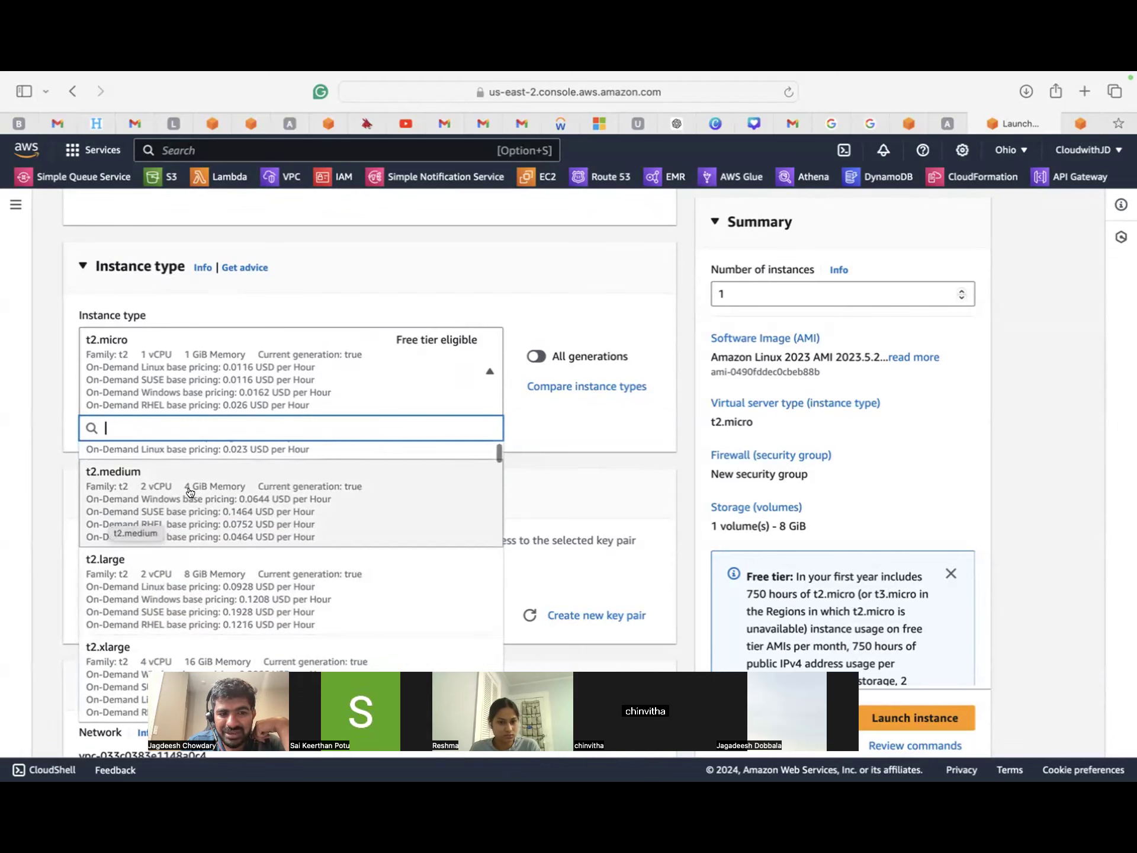
scroll(329, 600, down, 2)
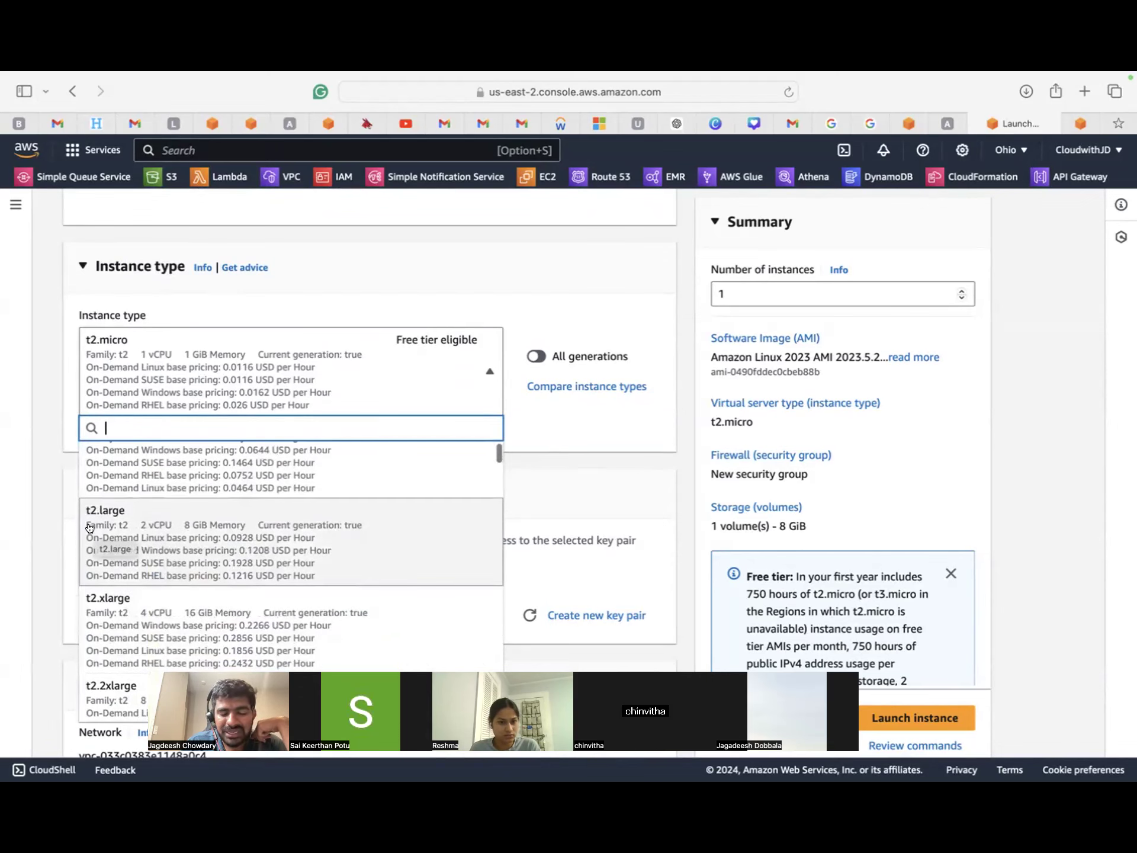
scroll(95, 534, down, 2)
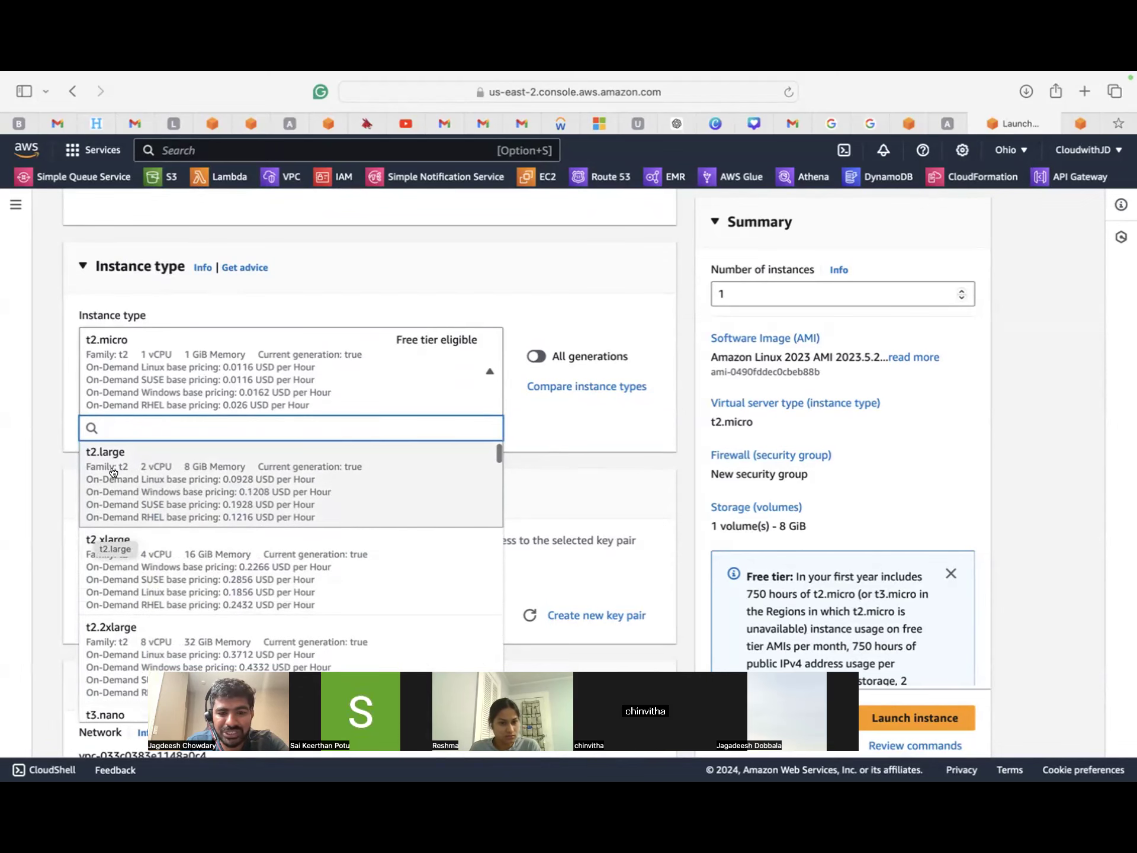
scroll(206, 515, down, 2)
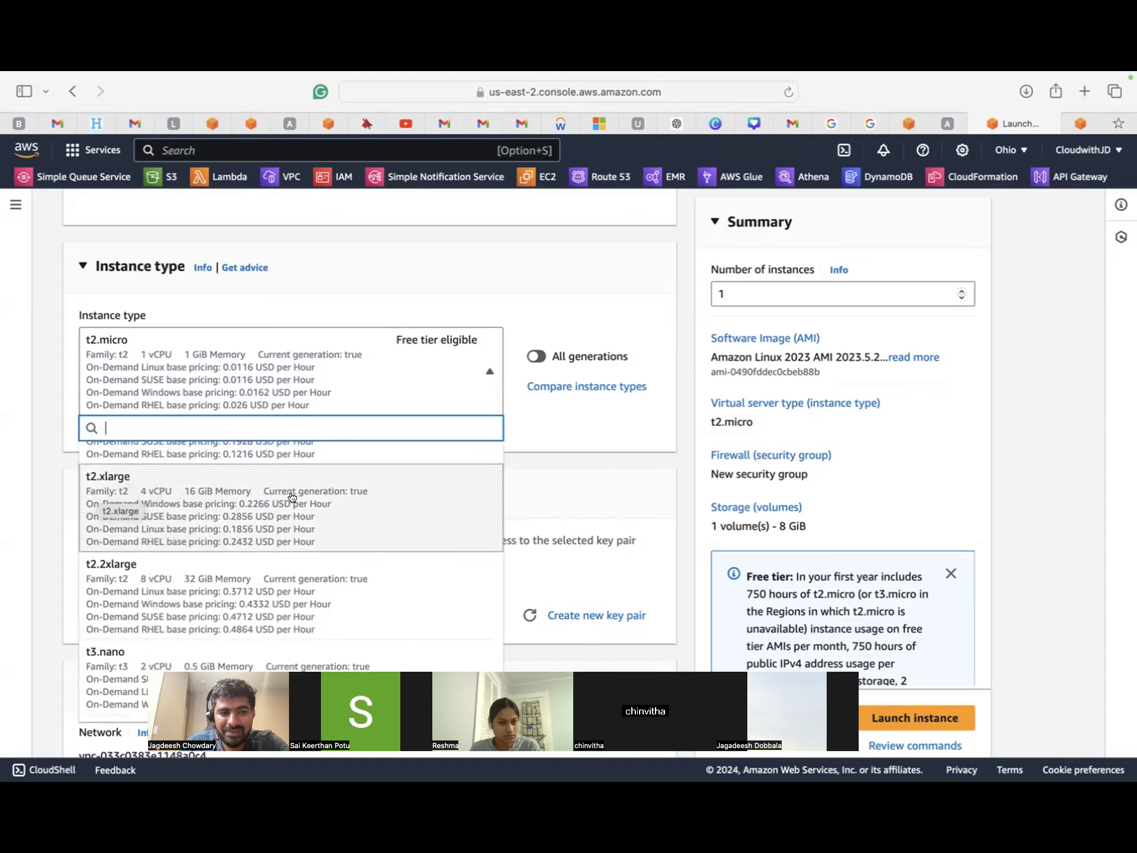
scroll(174, 562, down, 8)
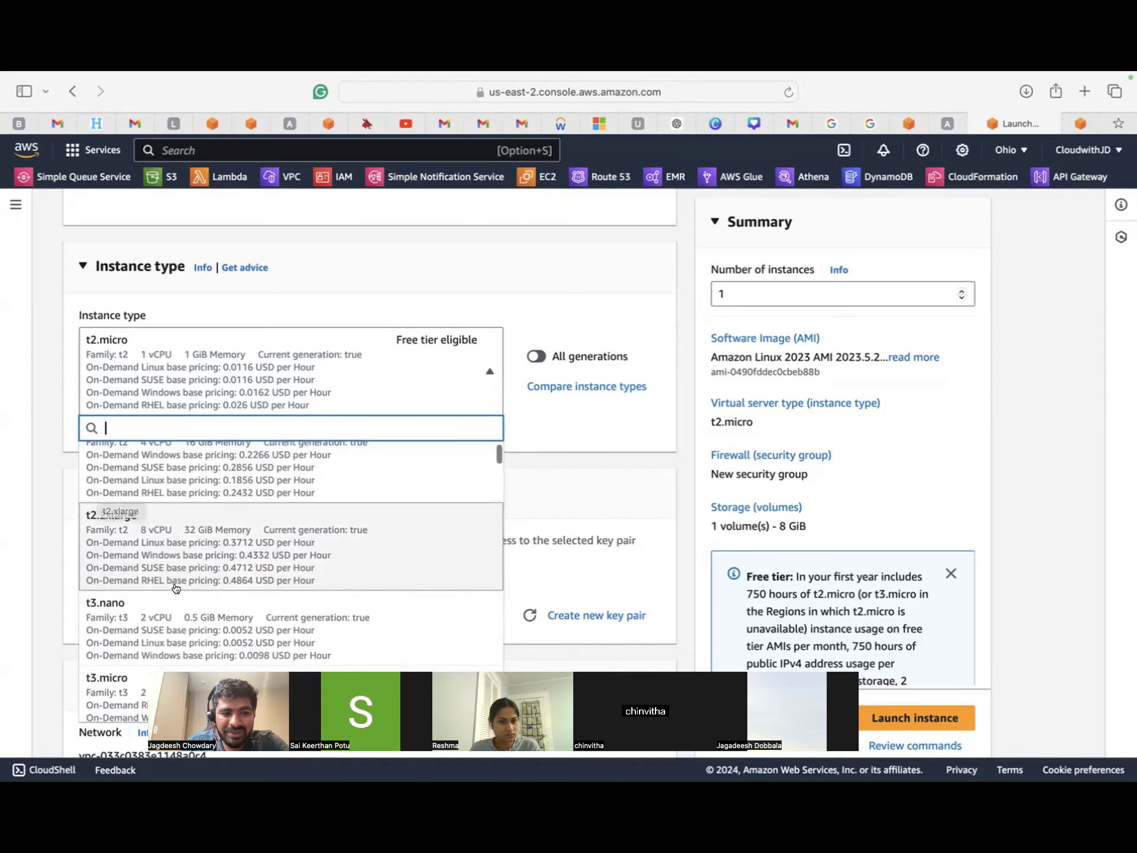
- Look through the larger instance families, comparing the vCPUs, memory and hourly pricing of the t3, c5, c5a, c5ad and c5d sizes
scroll(176, 587, down, 9)
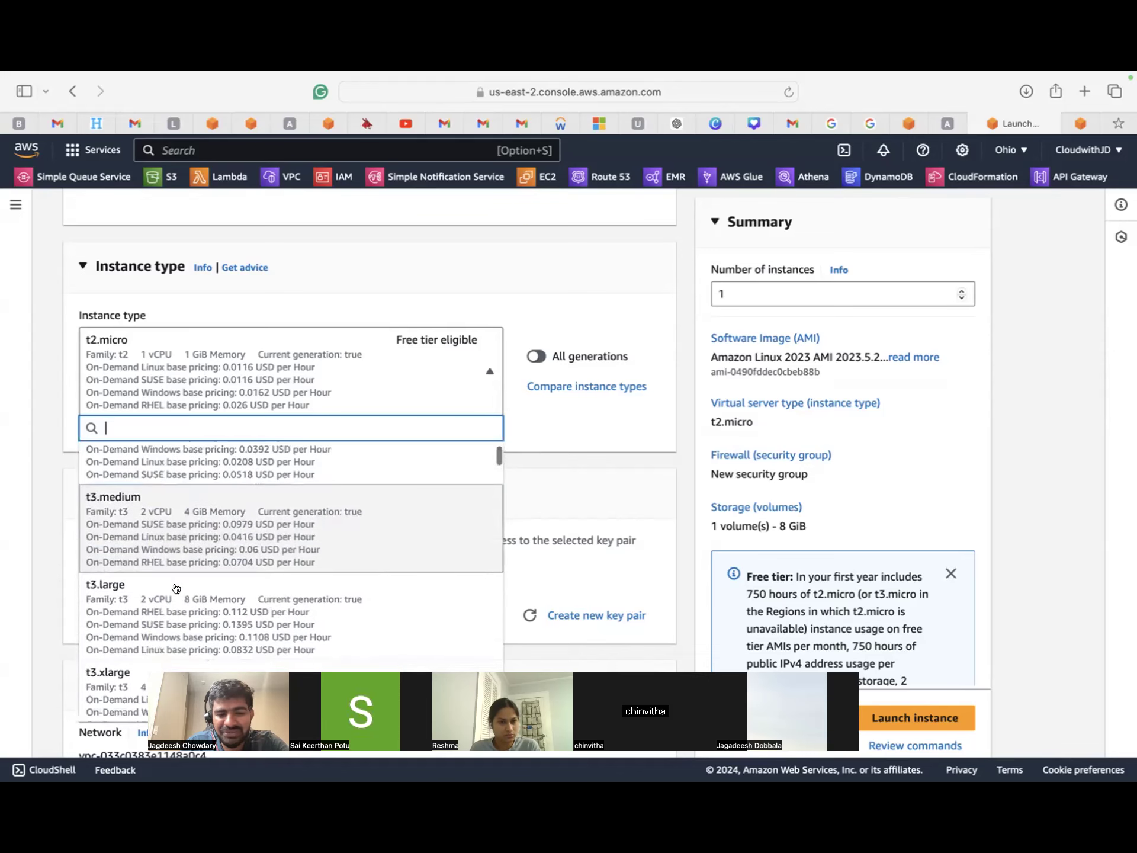
scroll(175, 587, down, 7)
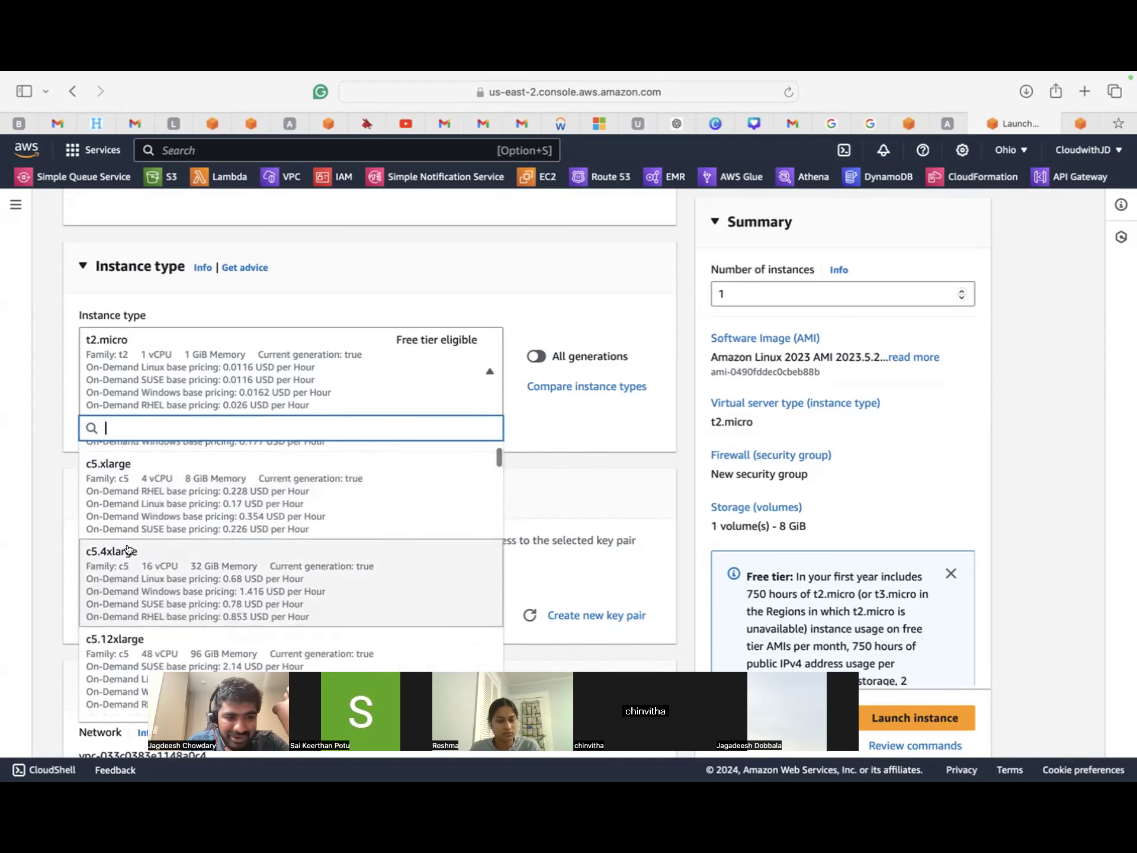
scroll(126, 521, down, 5)
scroll(128, 550, down, 10)
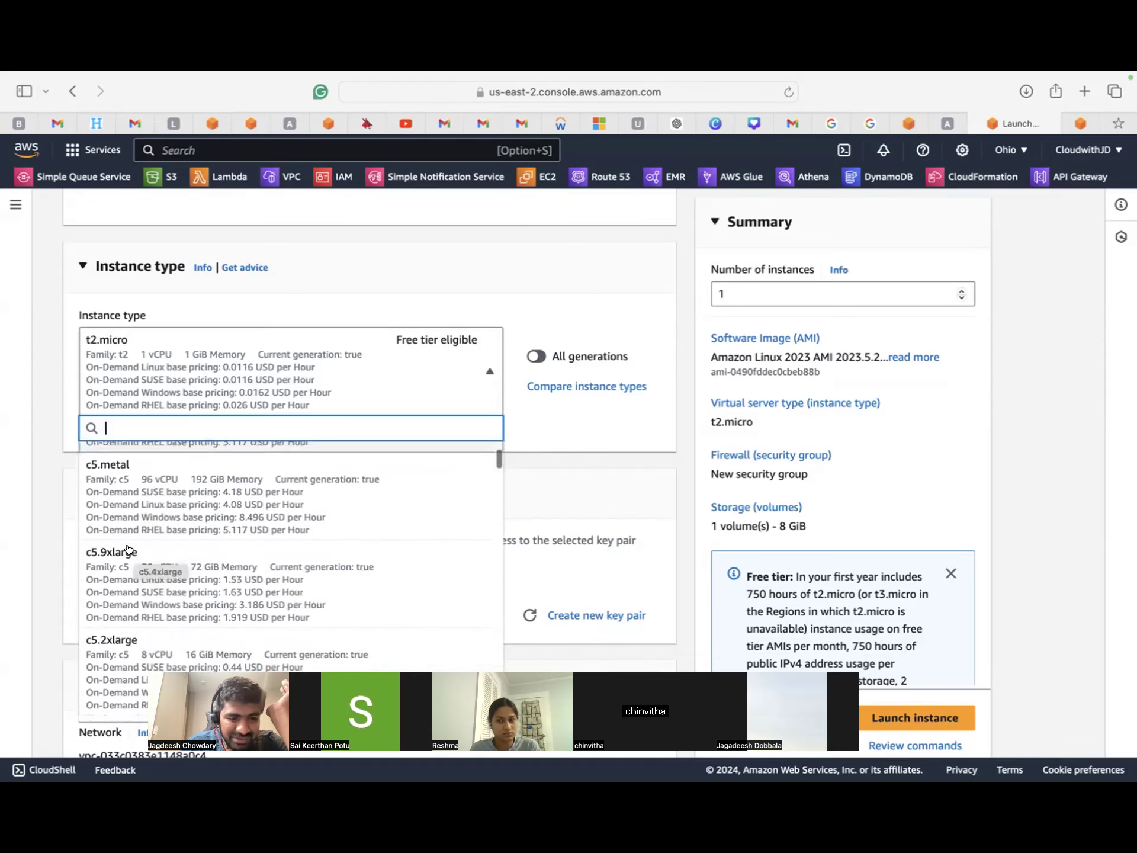
scroll(128, 549, down, 3)
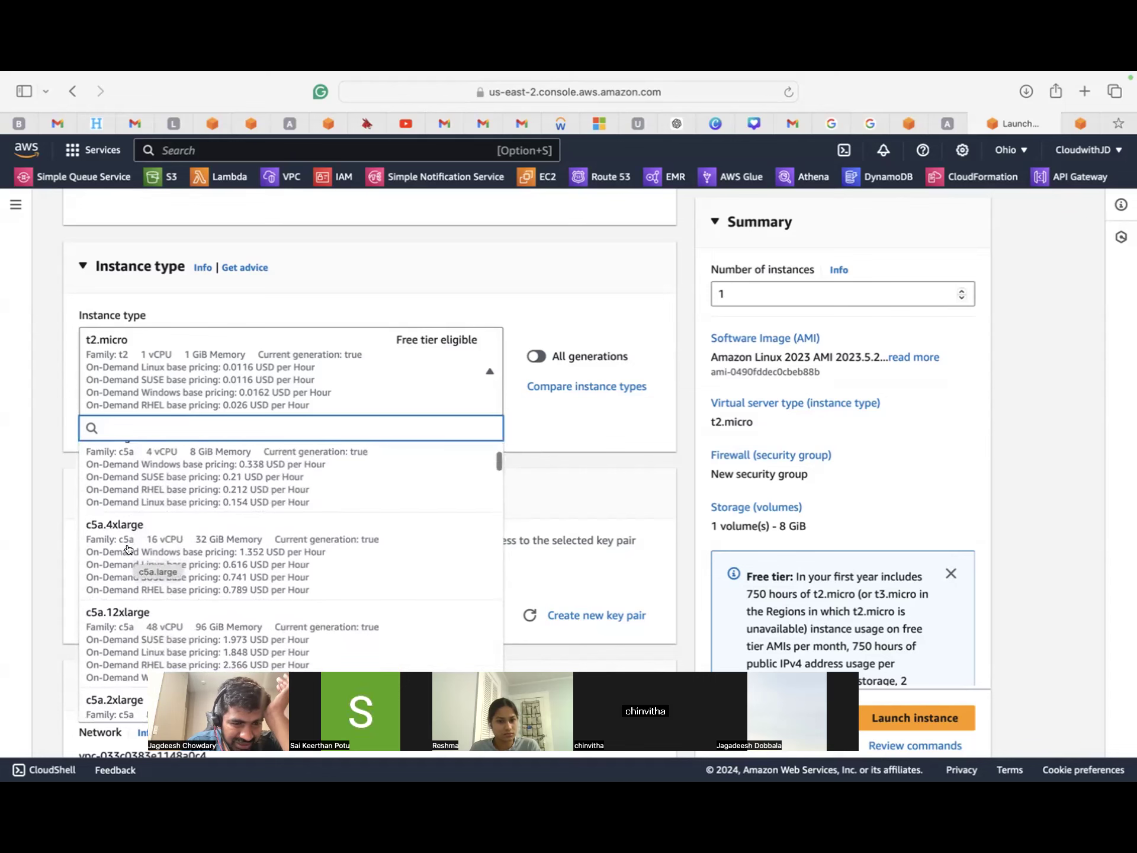
scroll(128, 550, down, 8)
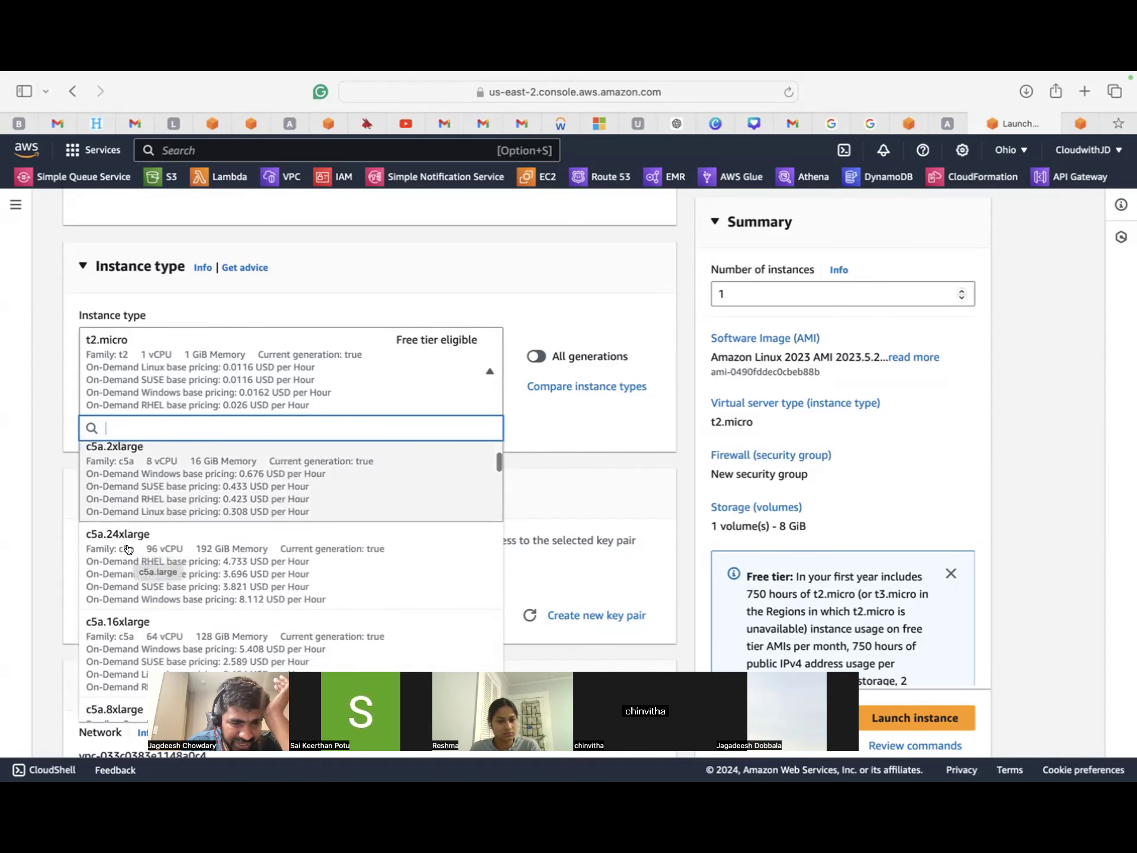
scroll(128, 549, down, 8)
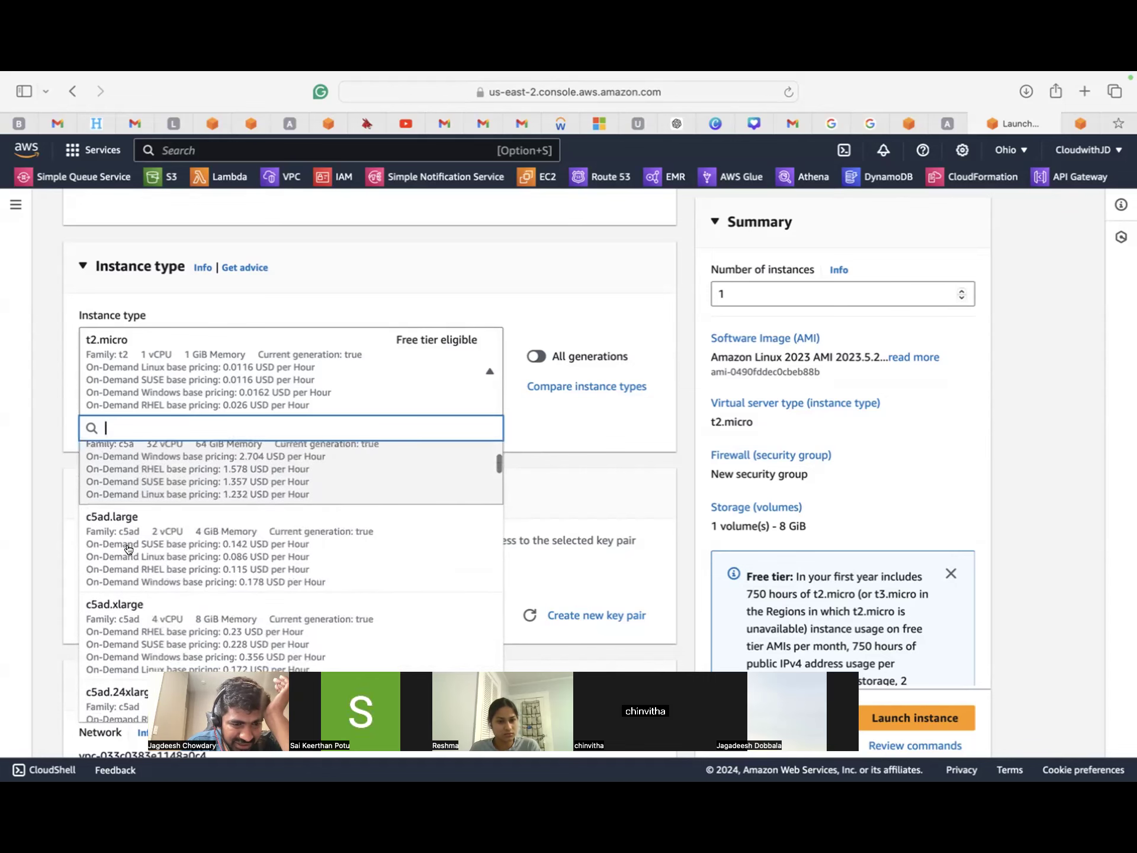
scroll(128, 549, down, 8)
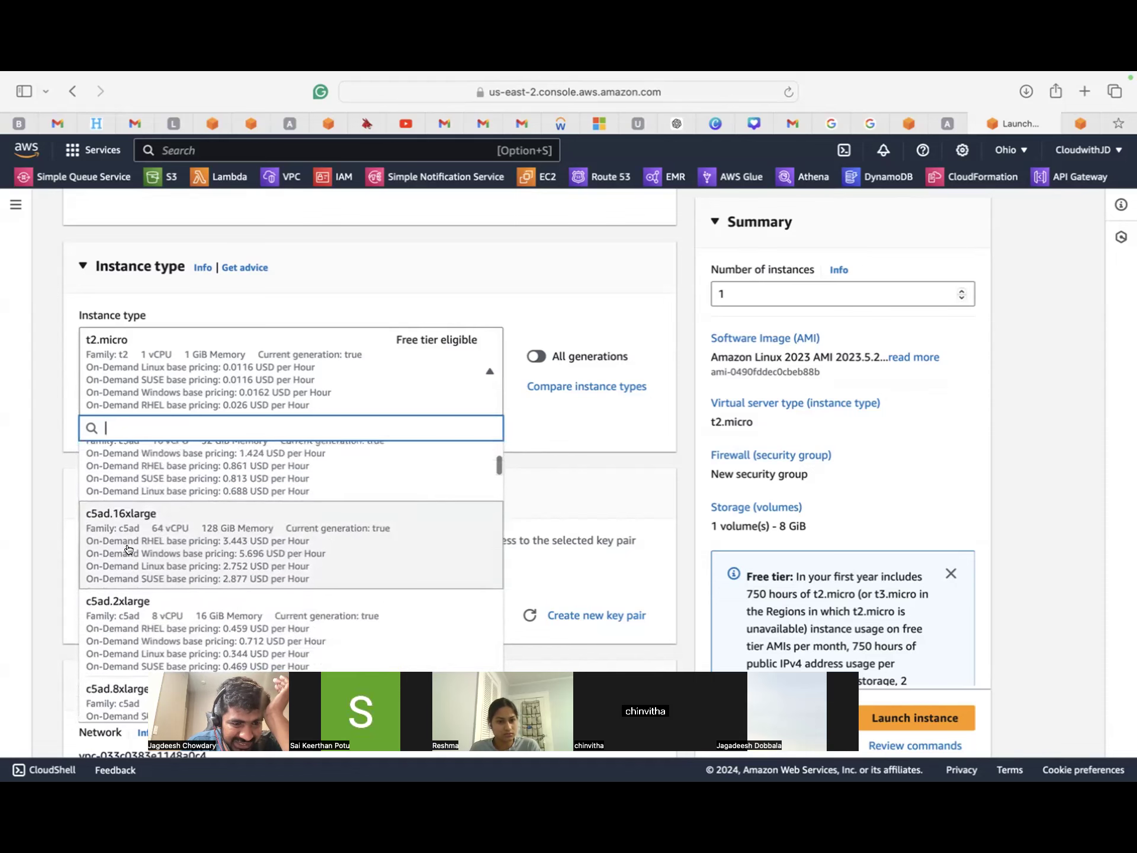
scroll(128, 550, down, 3)
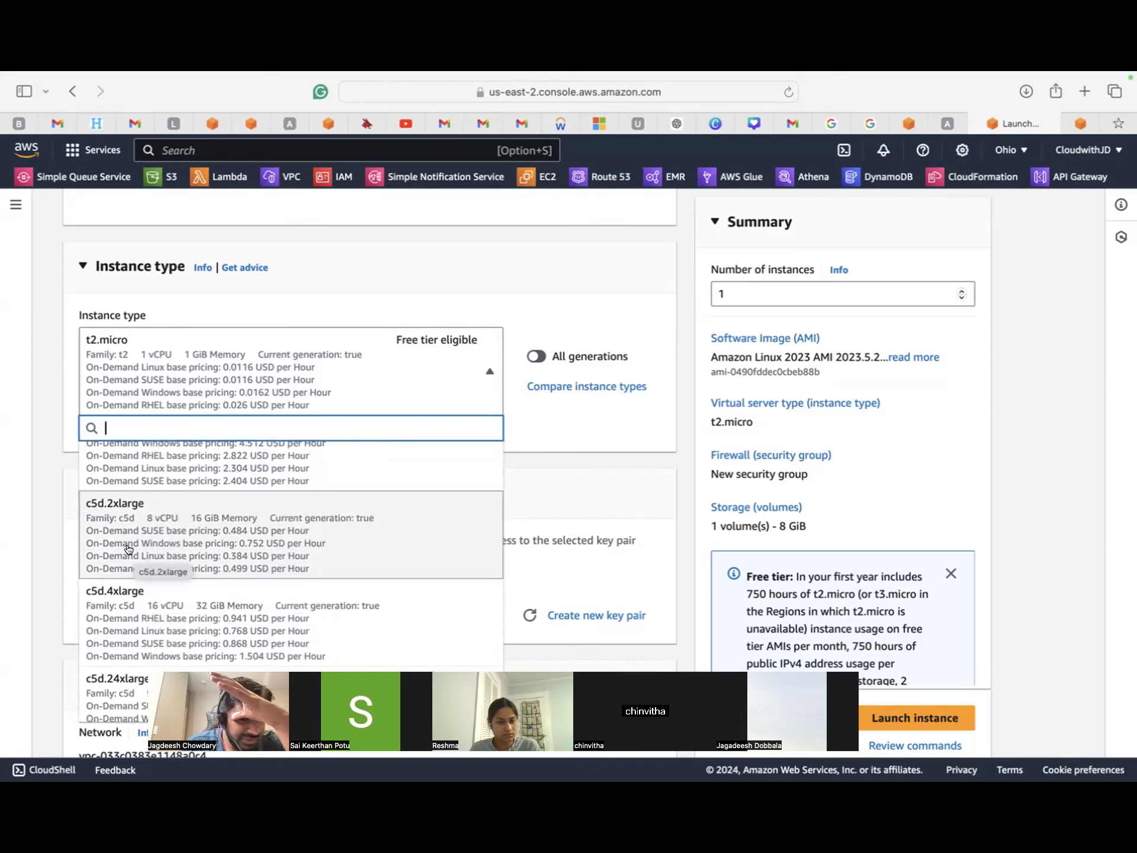
scroll(127, 549, down, 5)
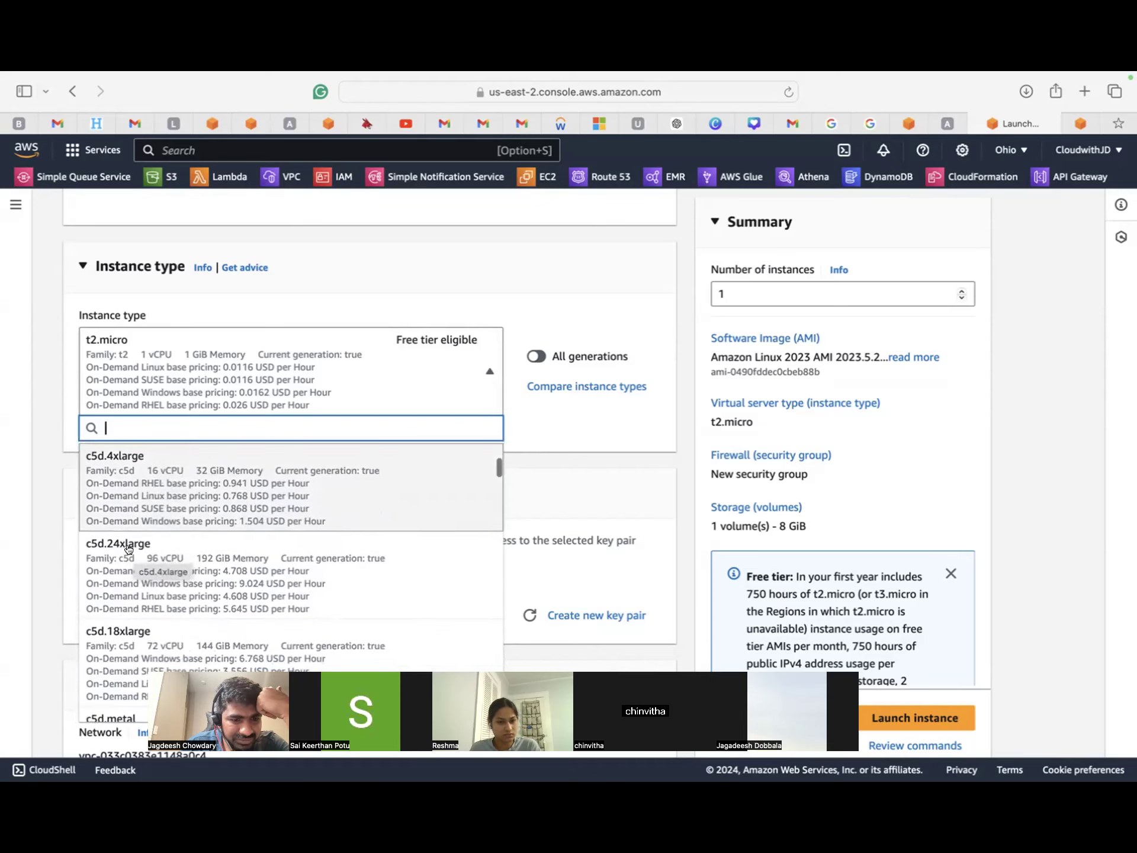
scroll(128, 549, down, 1)
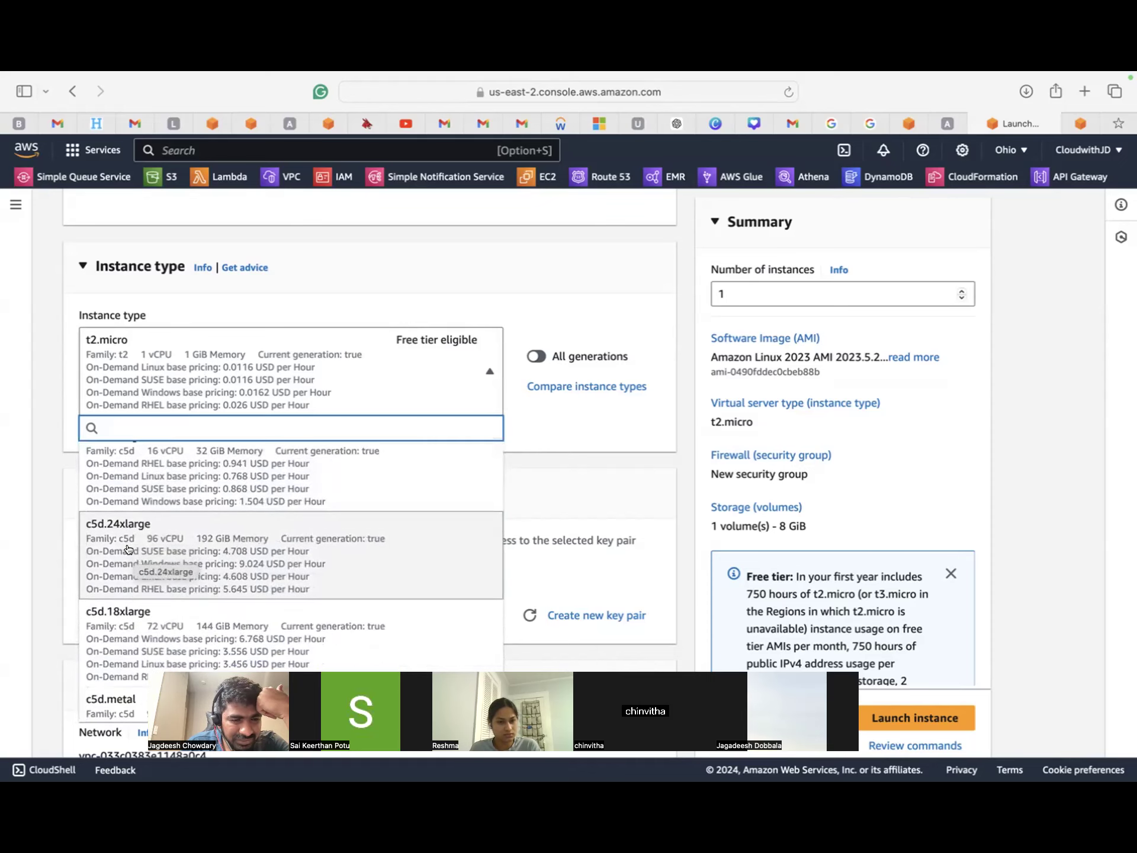
scroll(128, 549, down, 15)
scroll(128, 550, down, 15)
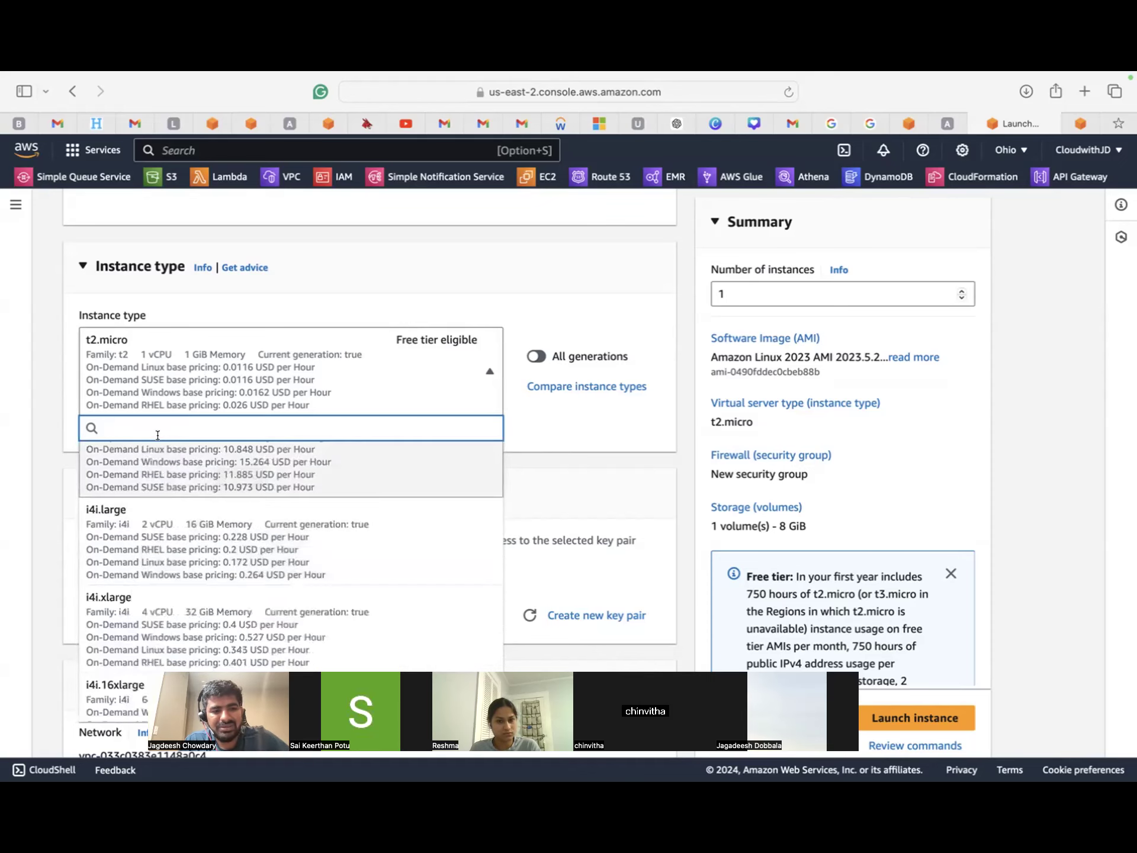
- Include all generations, search the instance types for "x6" and then "x", and examine the i3, i3en and m5 sizes and prices
text(x)
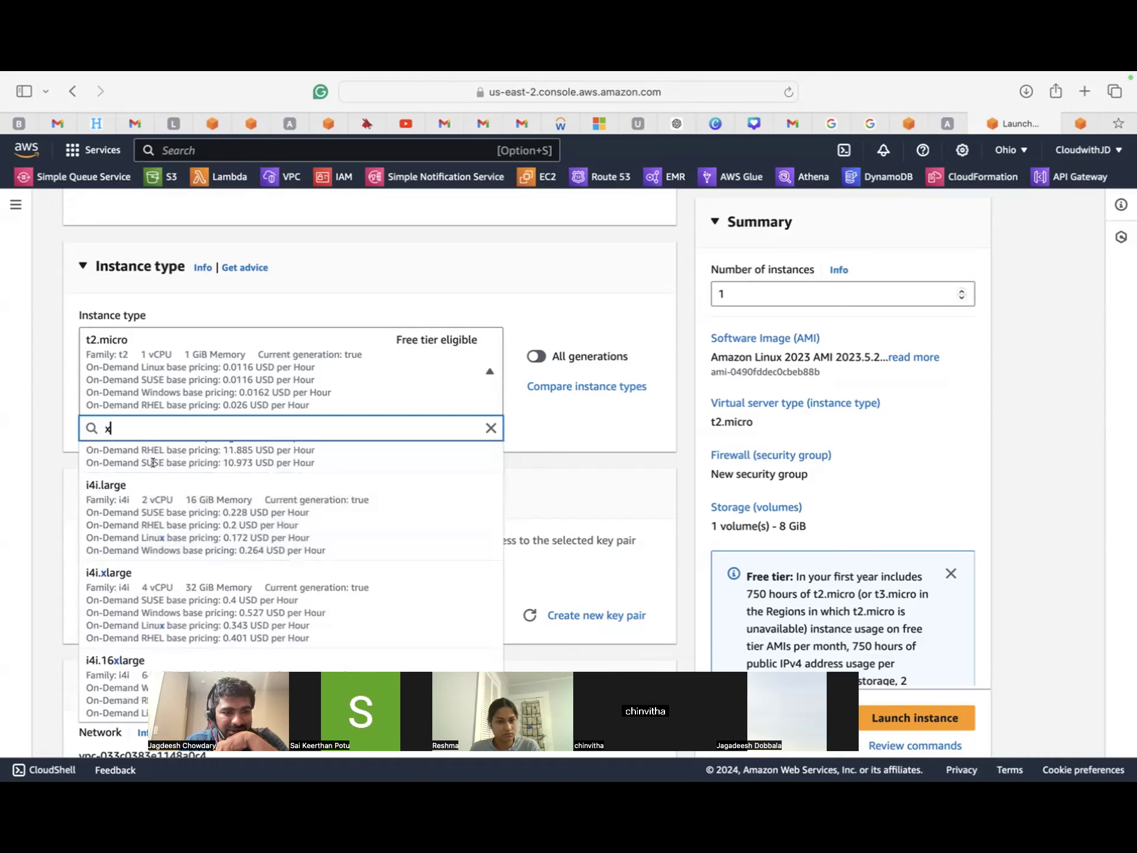
scroll(128, 495, down, 1)
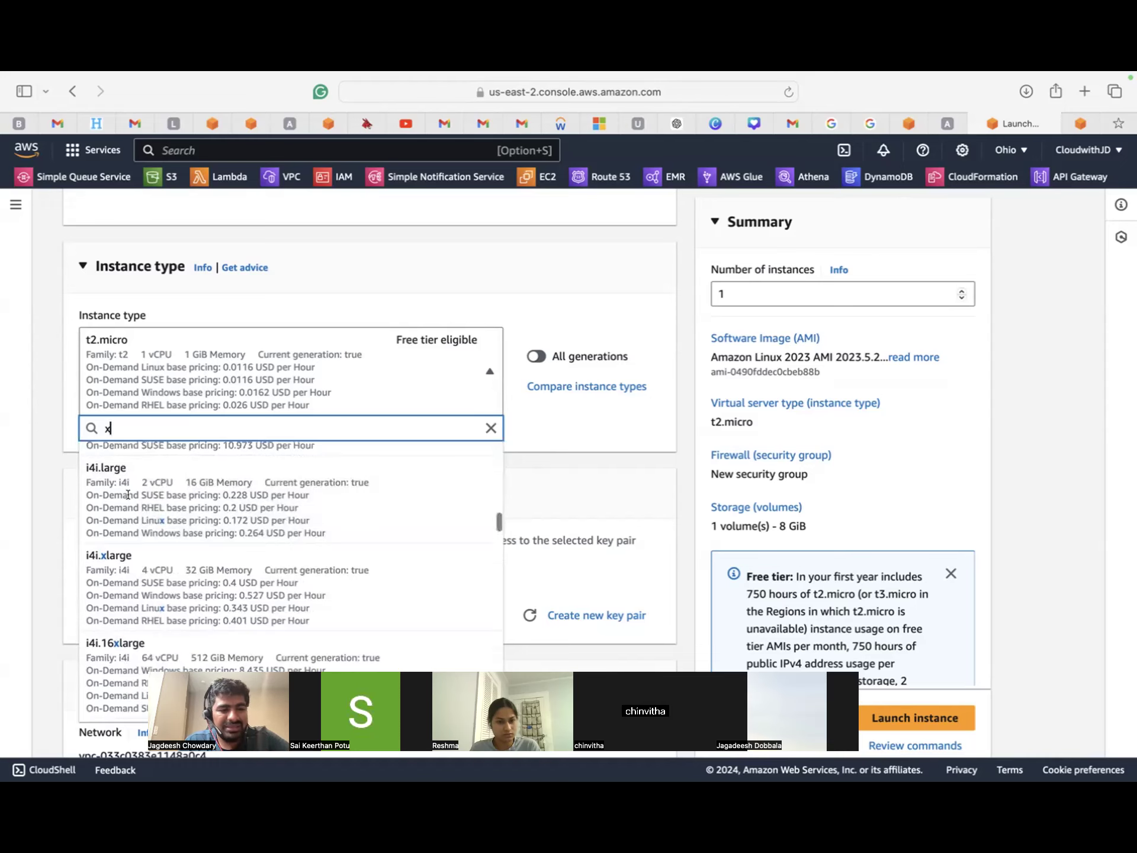
text(6)
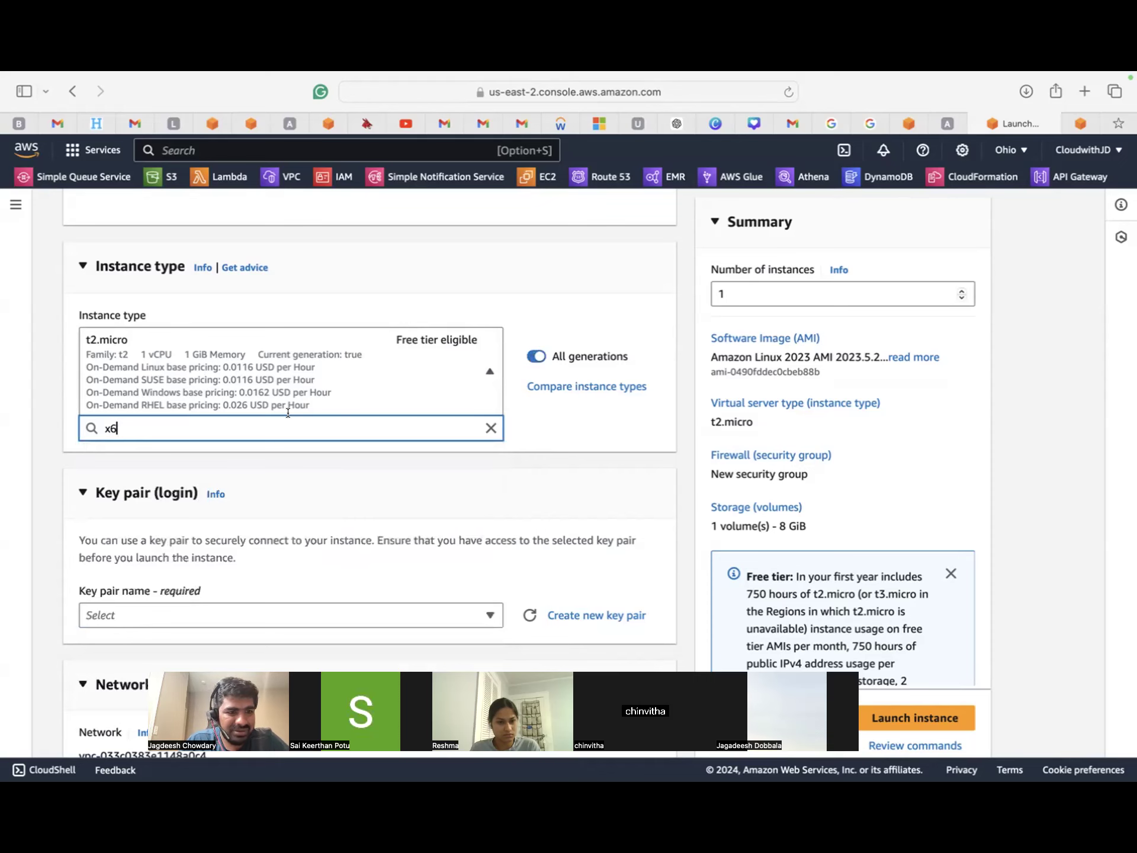
key(BackSpace)
scroll(215, 534, down, 2)
scroll(215, 535, down, 3)
scroll(240, 579, down, 4)
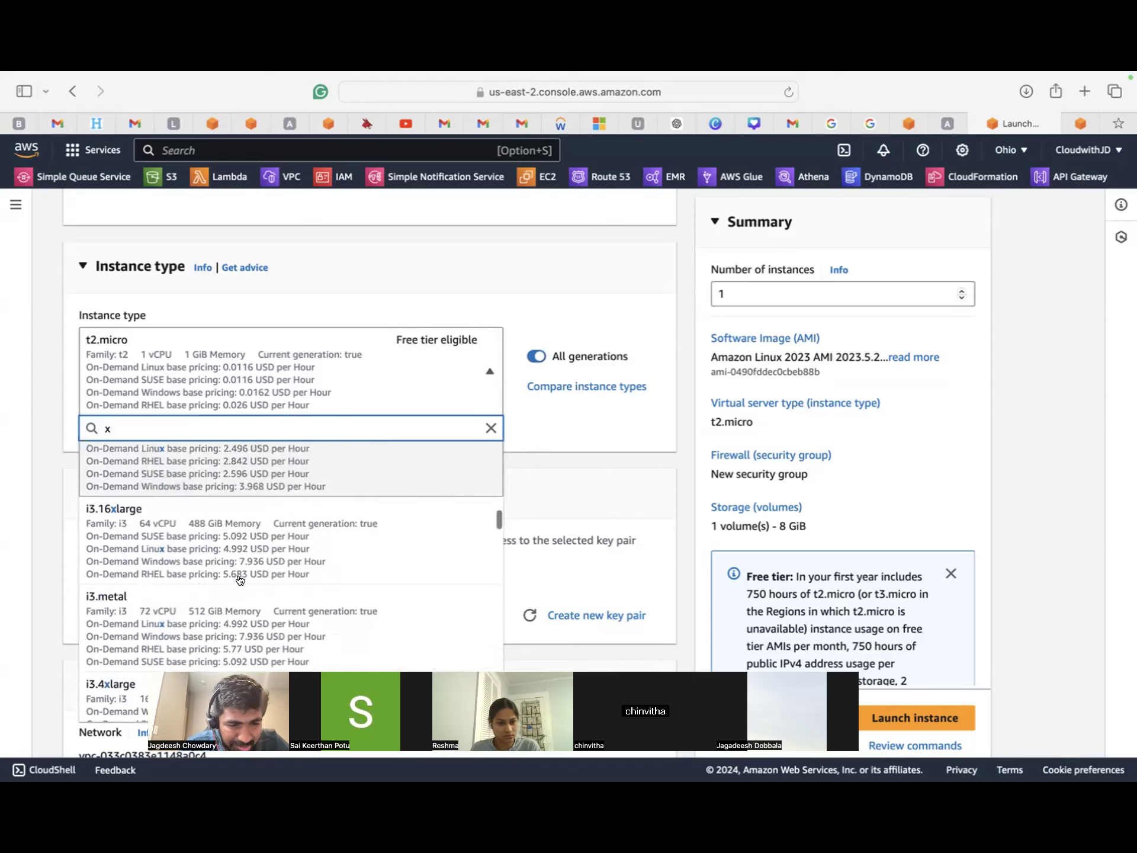
scroll(239, 579, up, 3)
scroll(239, 579, down, 1)
scroll(240, 579, down, 8)
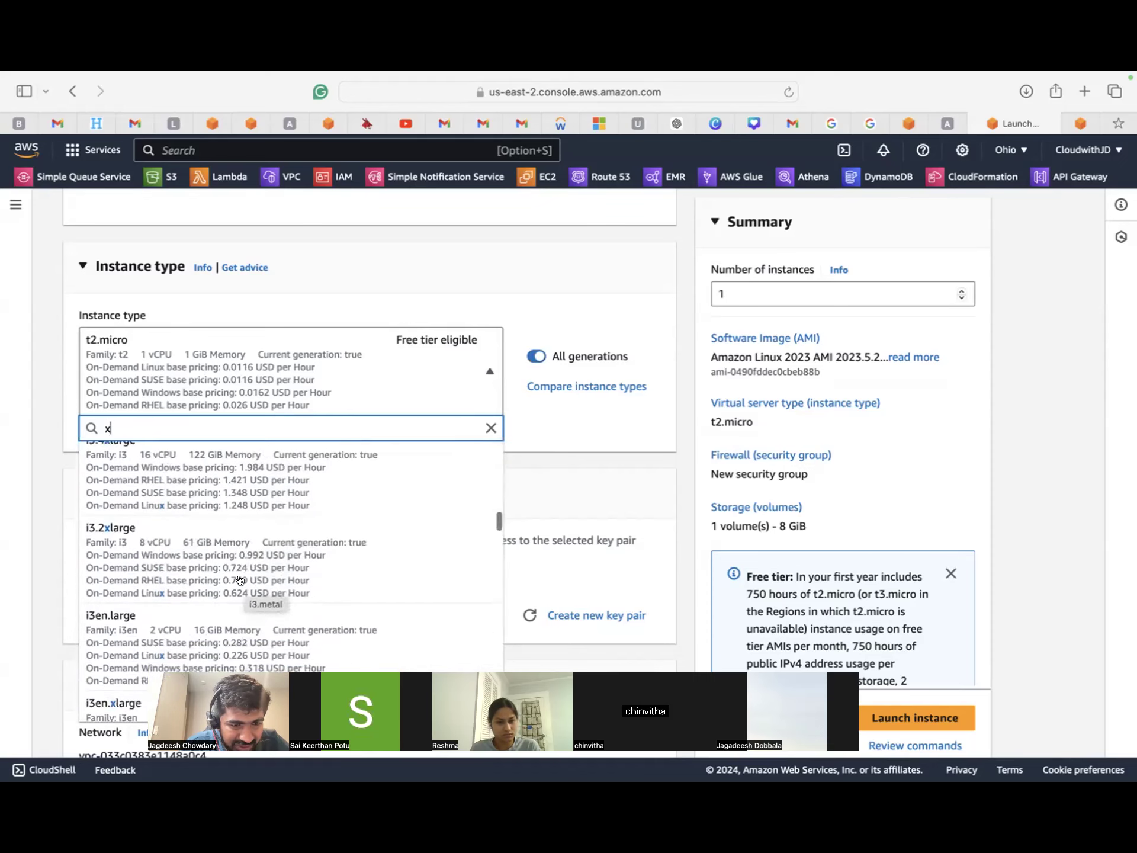
scroll(239, 580, down, 5)
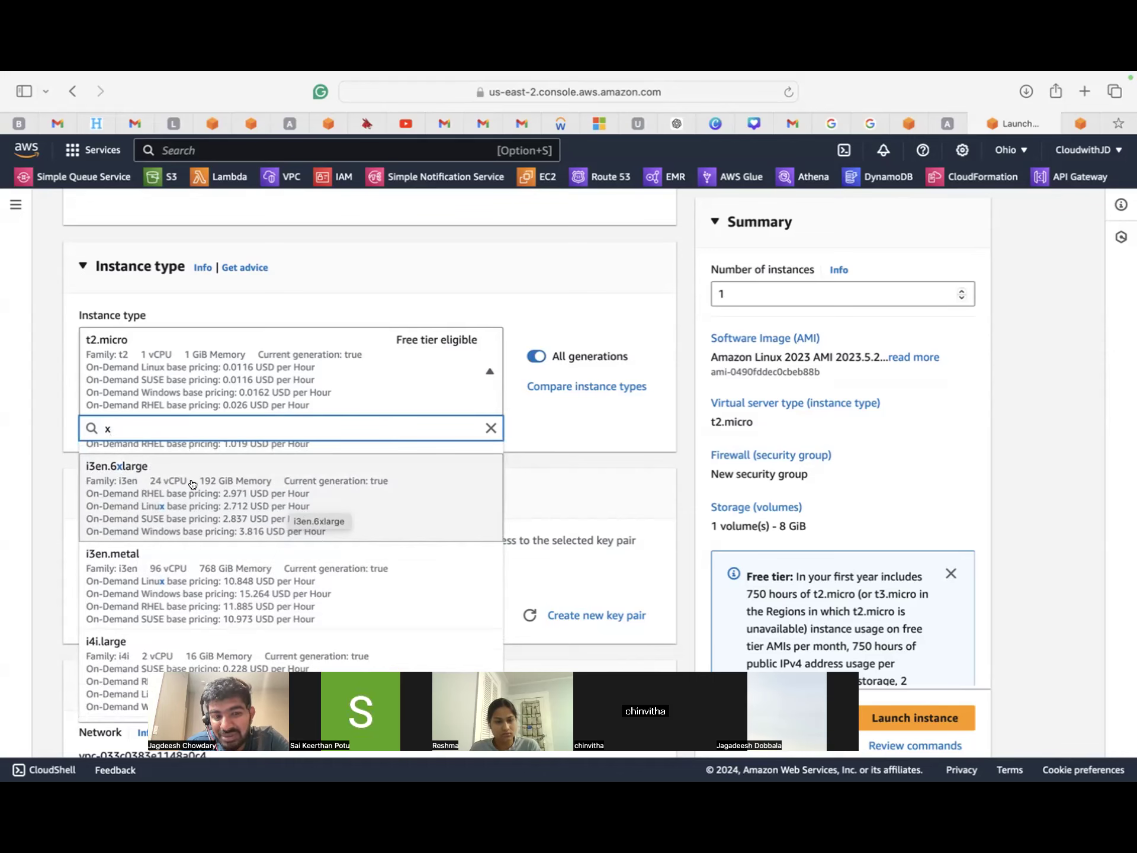
scroll(212, 504, down, 5)
scroll(211, 504, down, 10)
scroll(211, 504, down, 10)
scroll(211, 504, down, 10)
scroll(212, 504, down, 8)
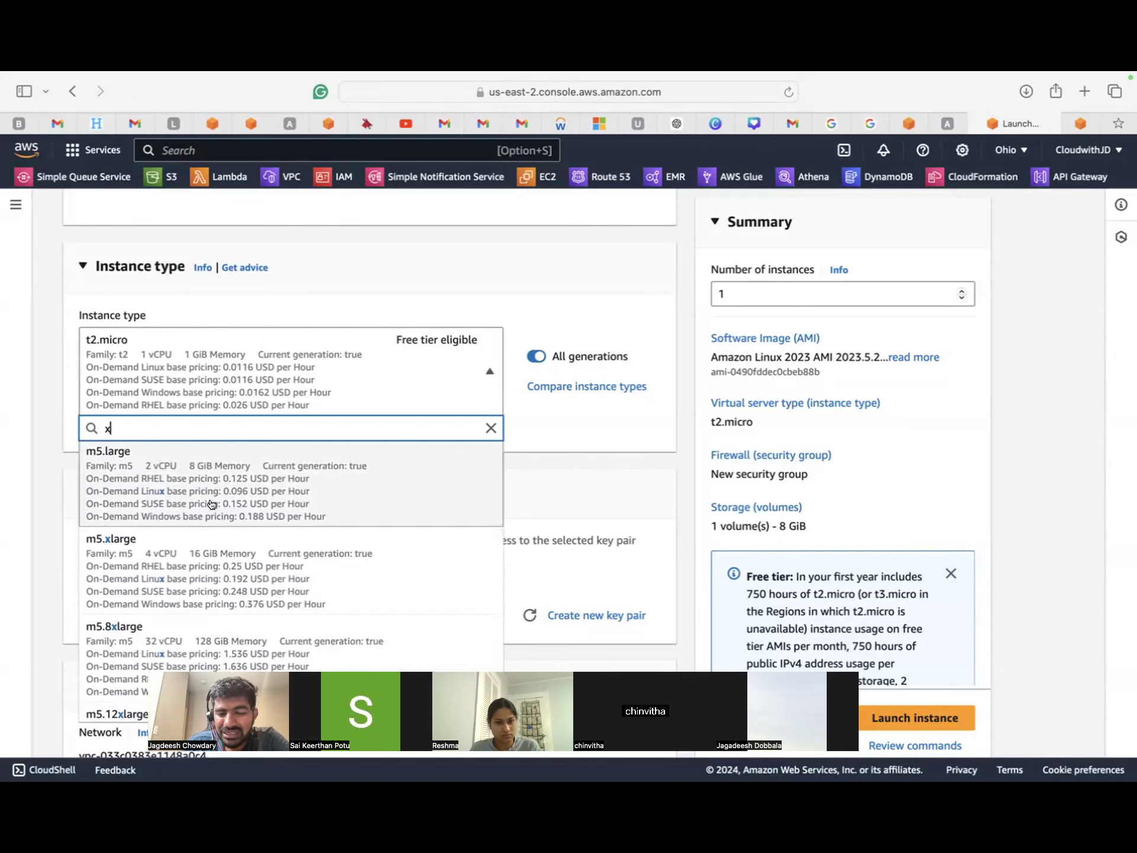
- Go back to the t2 family and select the free-tier-eligible t2.micro as the instance type
scroll(211, 504, up, 10)
scroll(212, 504, up, 15)
scroll(211, 504, up, 15)
scroll(213, 512, down, 8)
scroll(213, 512, down, 6)
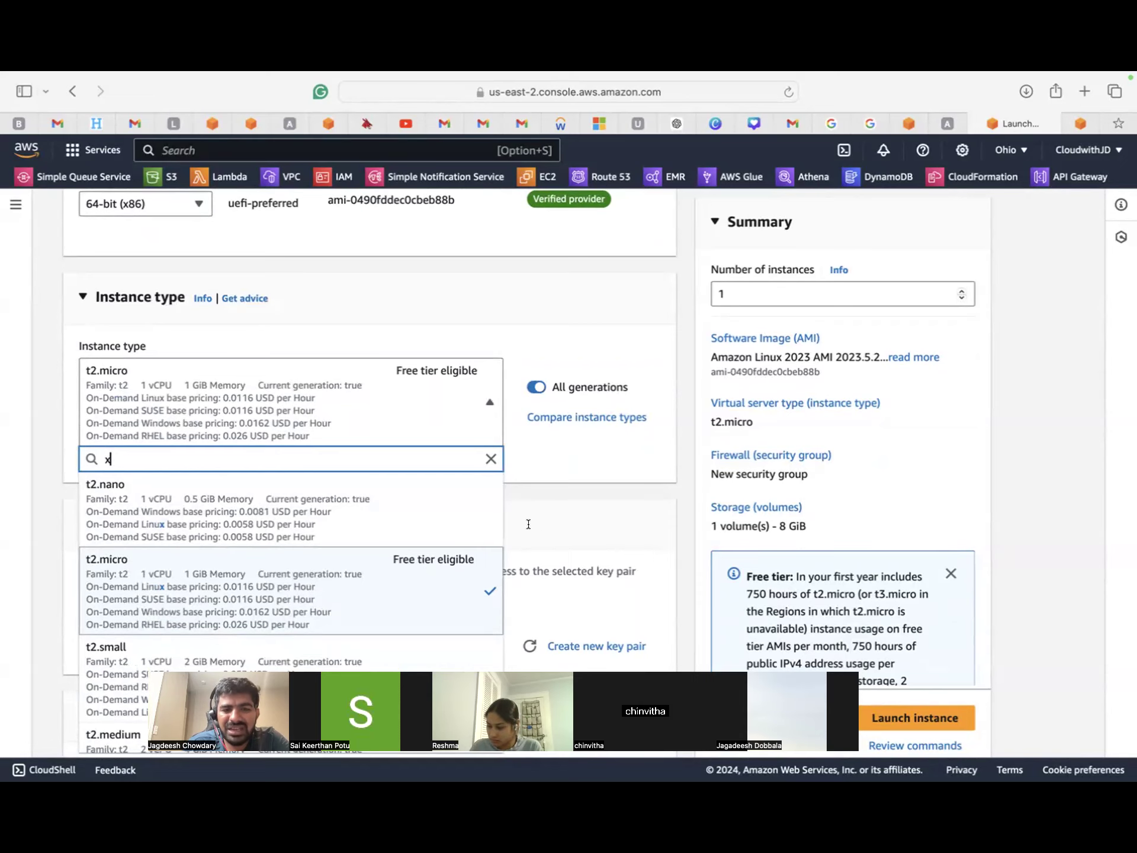
click(193, 571)
- Select the existing awsbatch-3 key pair for logging in to the instance
scroll(456, 497, down, 3)
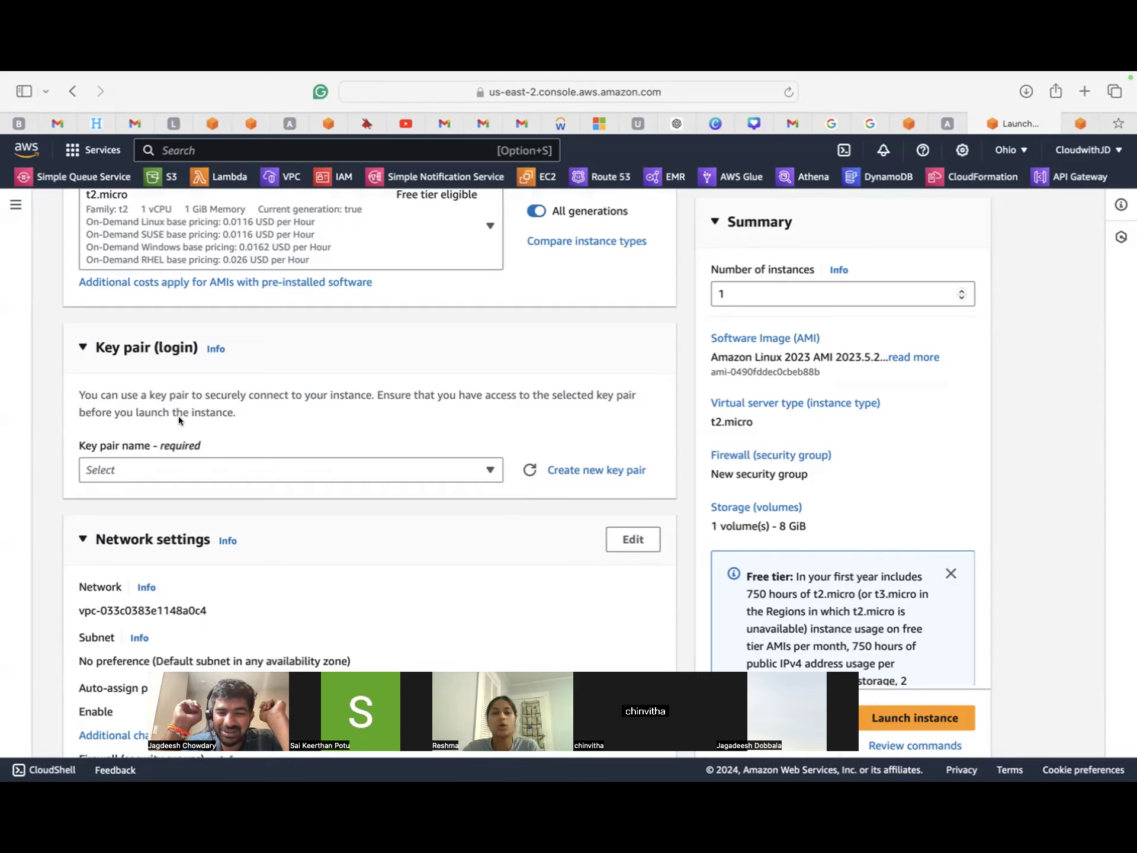
click(231, 463)
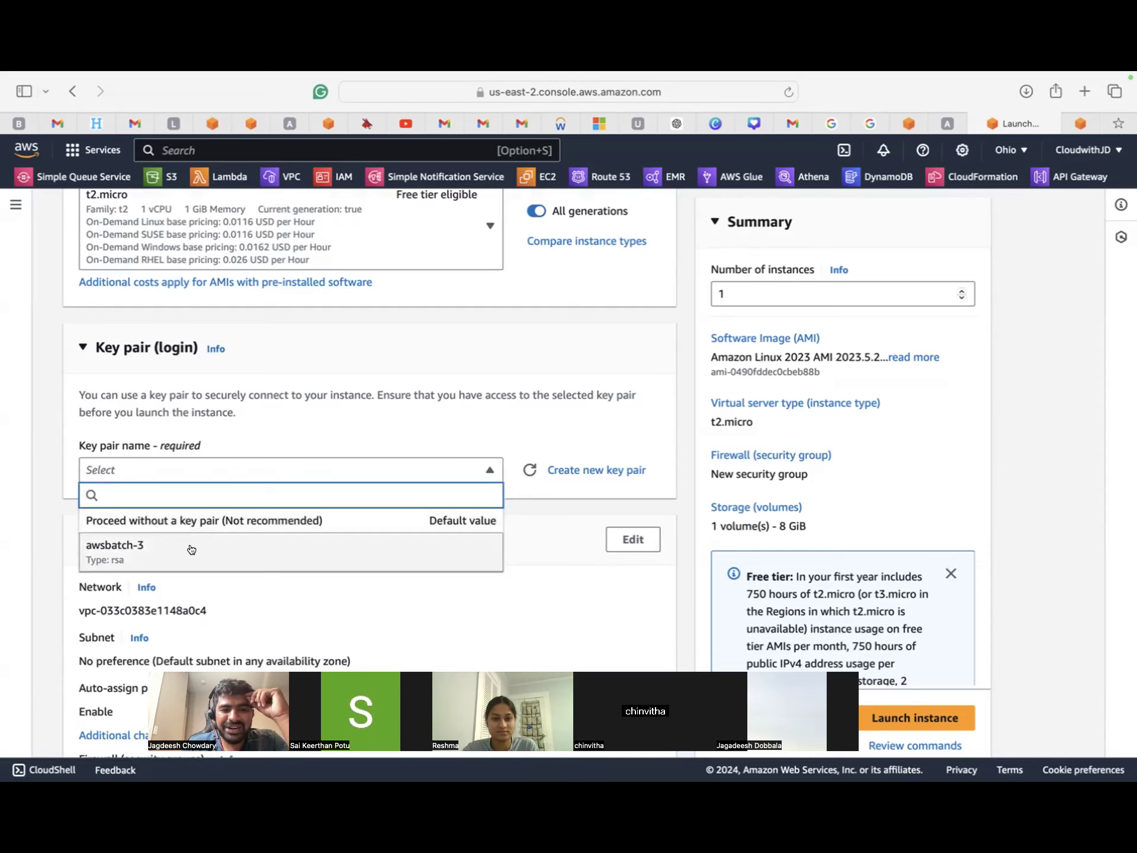
click(144, 548)
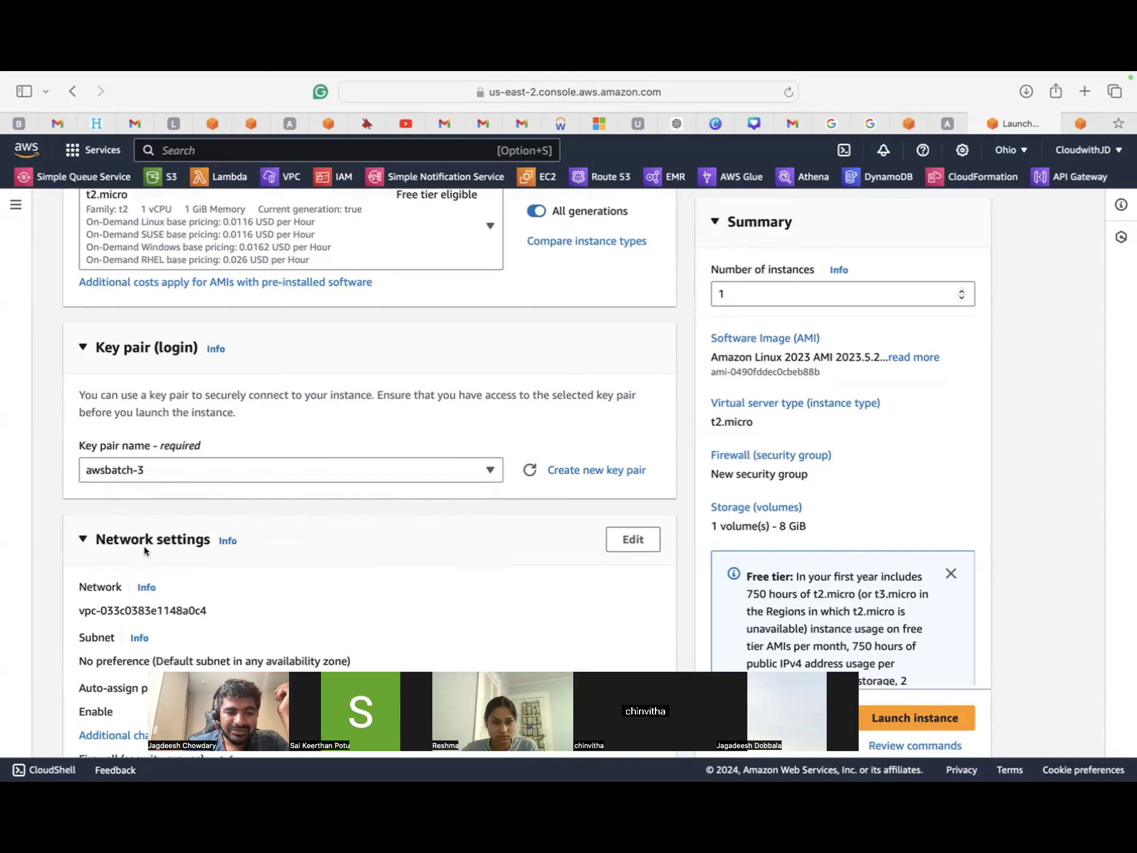
- Edit the network settings, keeping the default VPC and selecting subnet-096a2f20a46115a8d in availability zone us-east-2c
scroll(382, 559, down, 5)
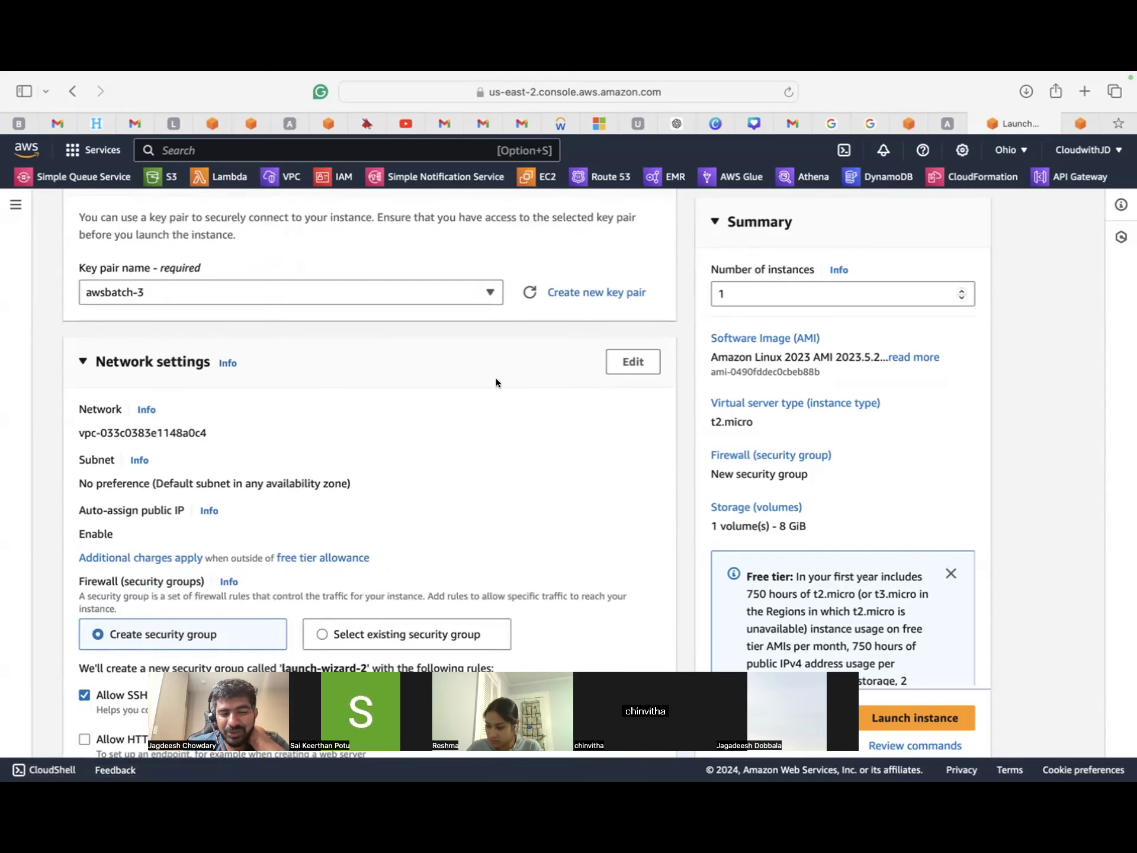
scroll(457, 482, up, 10)
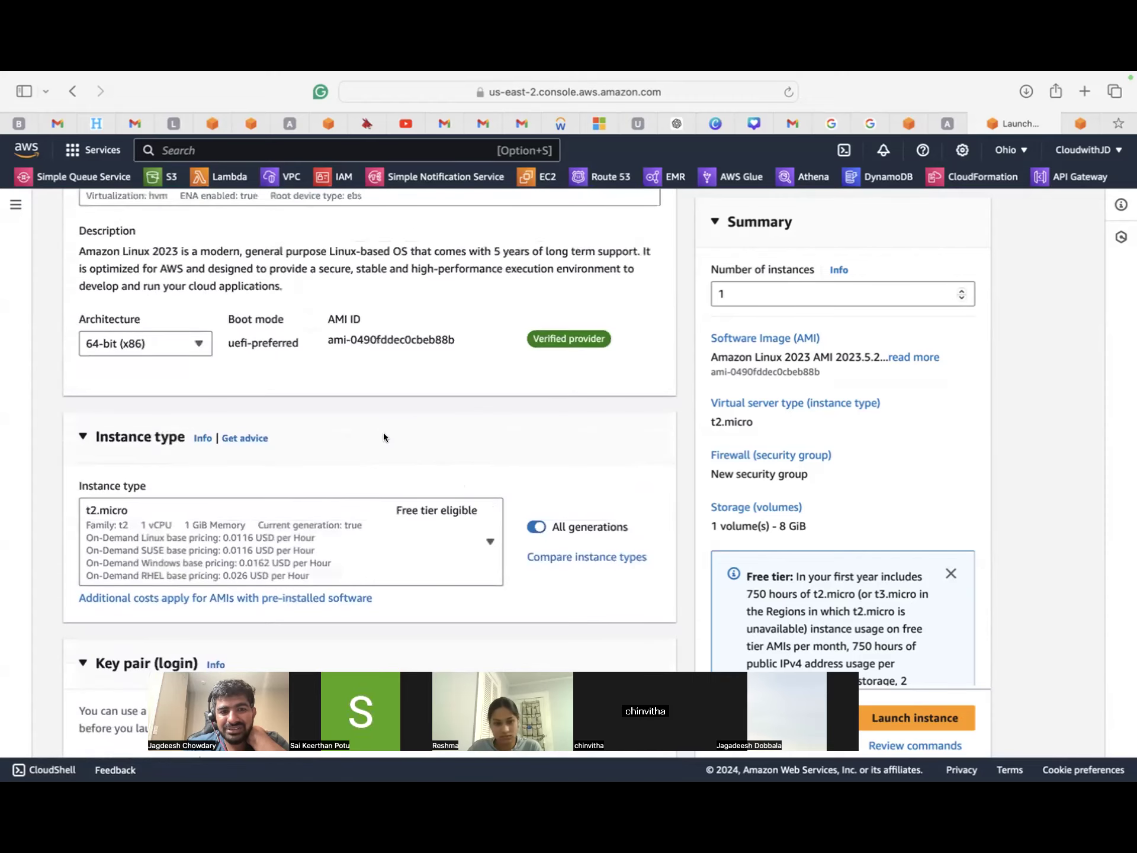
scroll(475, 560, down, 6)
scroll(476, 561, down, 3)
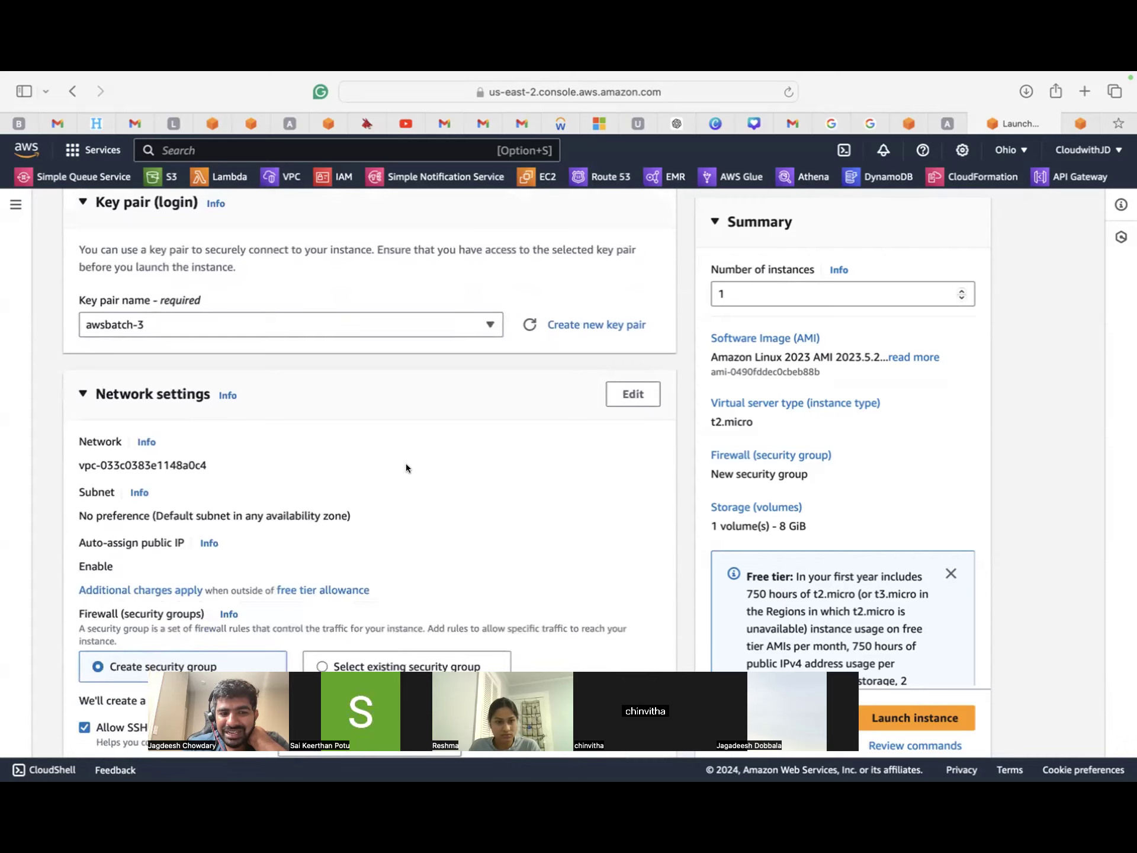
scroll(406, 468, down, 1)
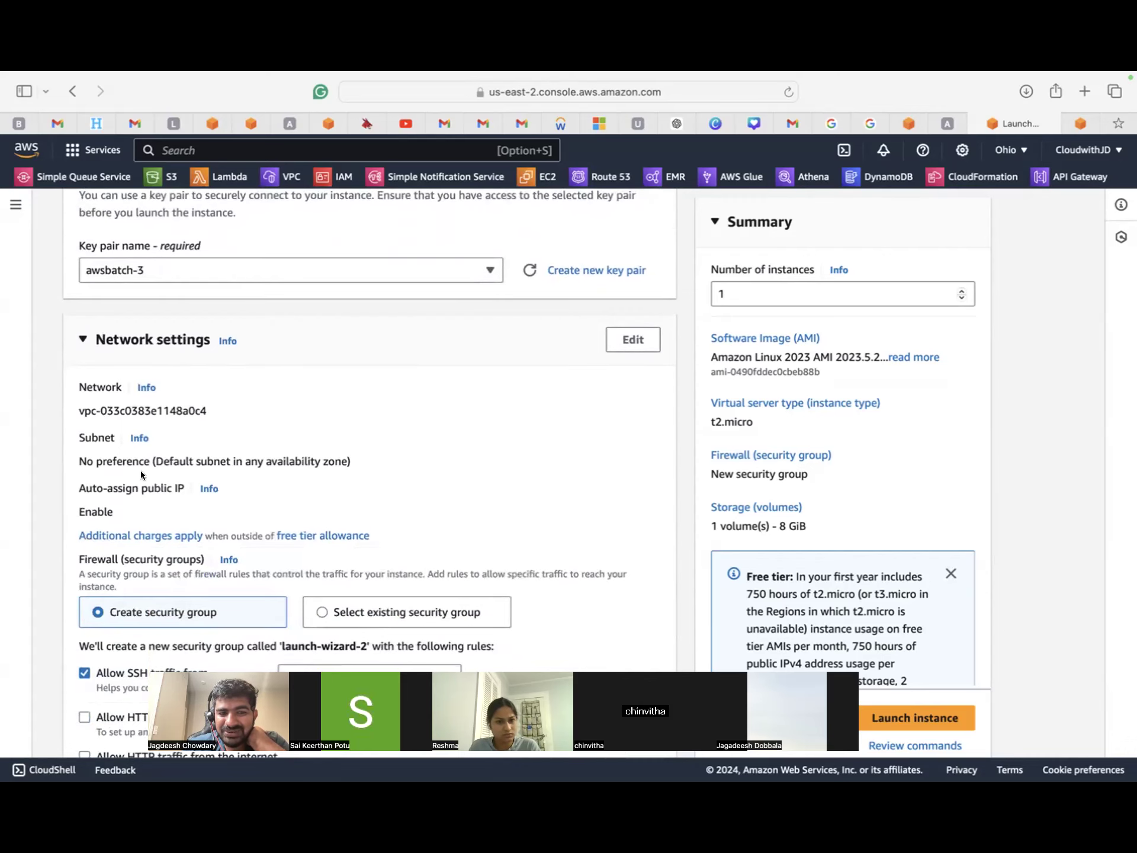
click(620, 340)
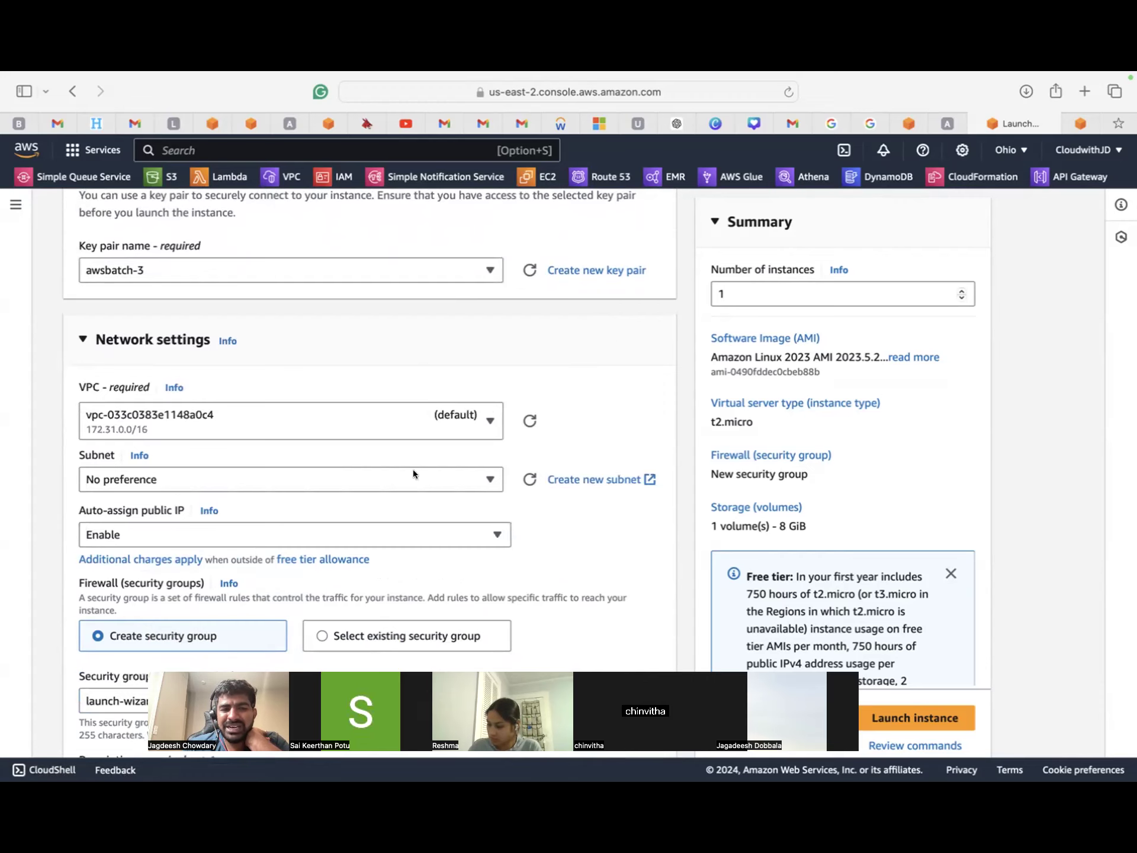
click(307, 426)
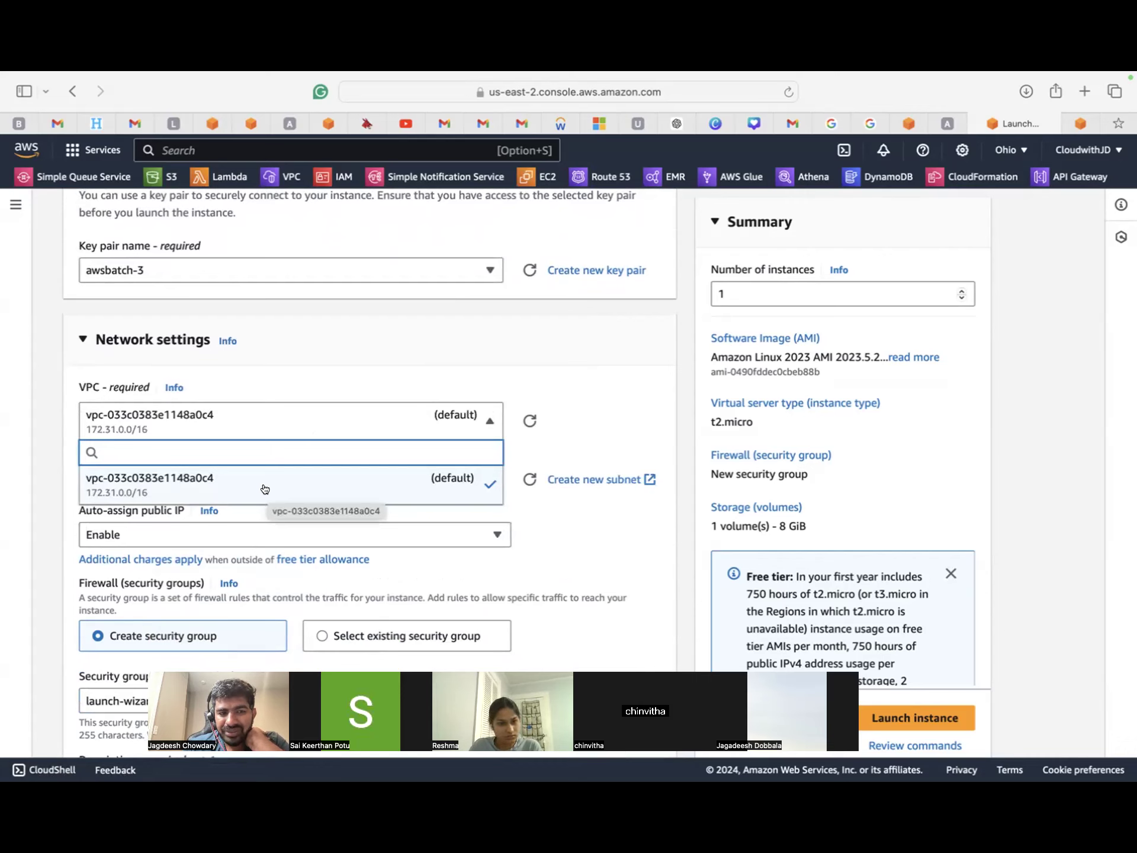
click(587, 556)
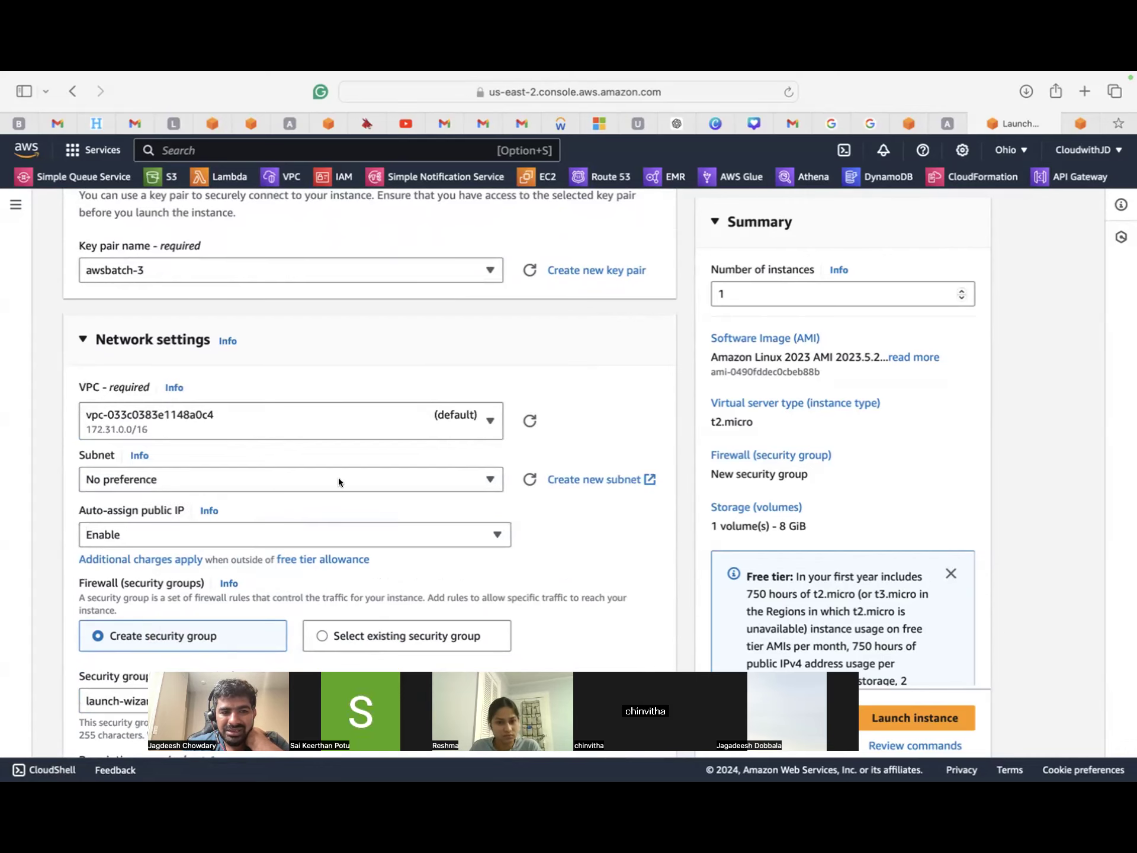
click(292, 474)
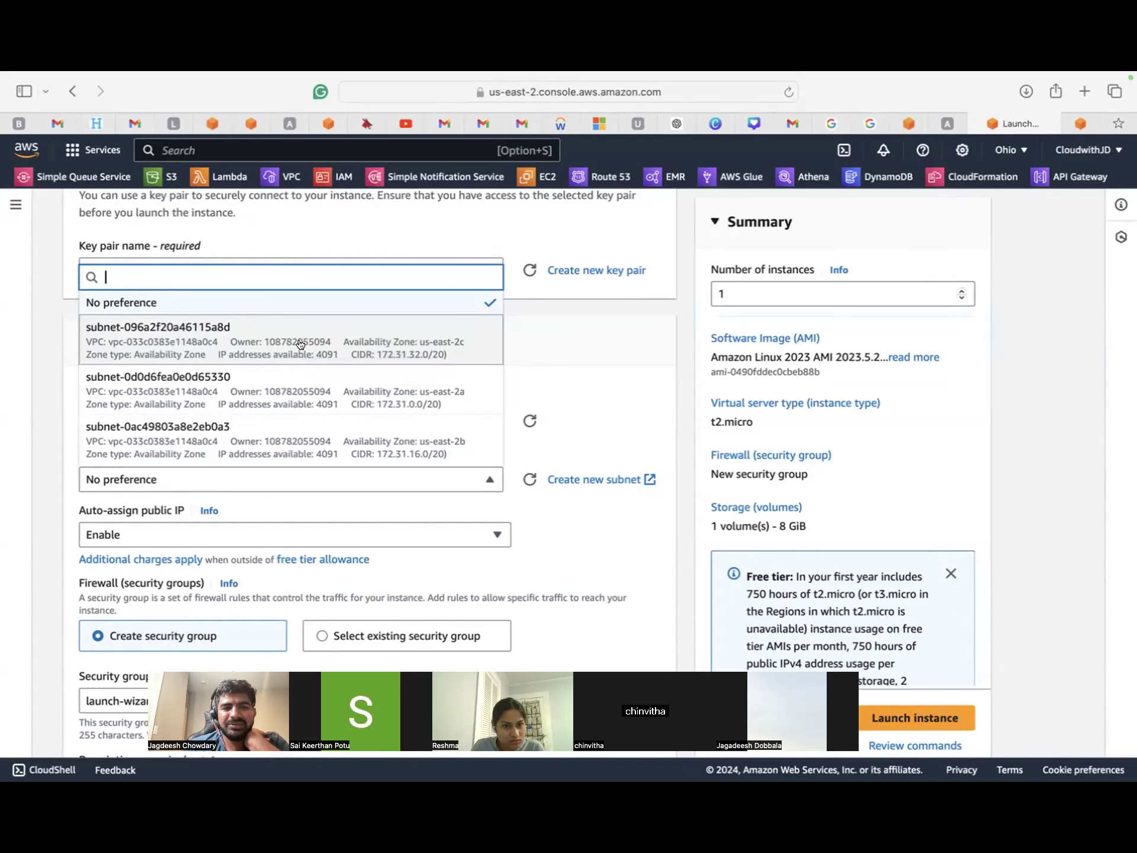
click(318, 342)
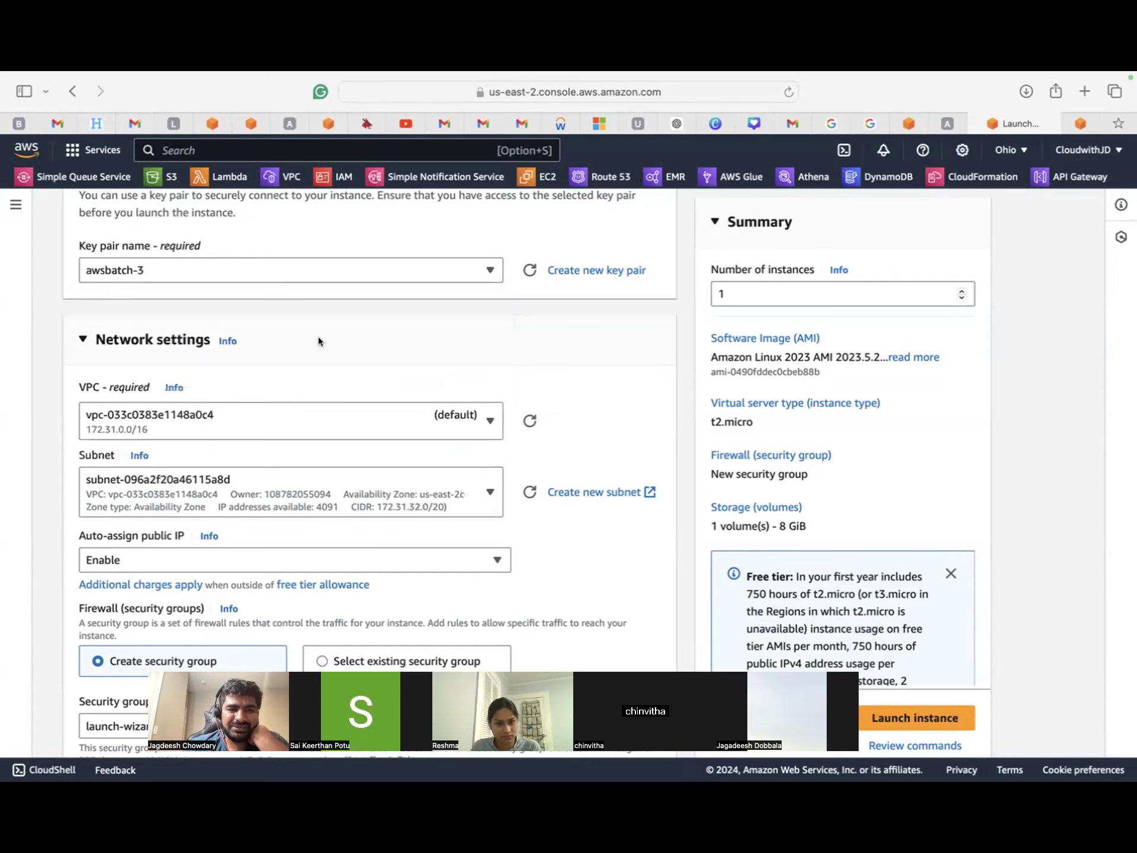
- Examine the new security group's inbound SSH rule and the choices available for its source type
scroll(481, 606, down, 10)
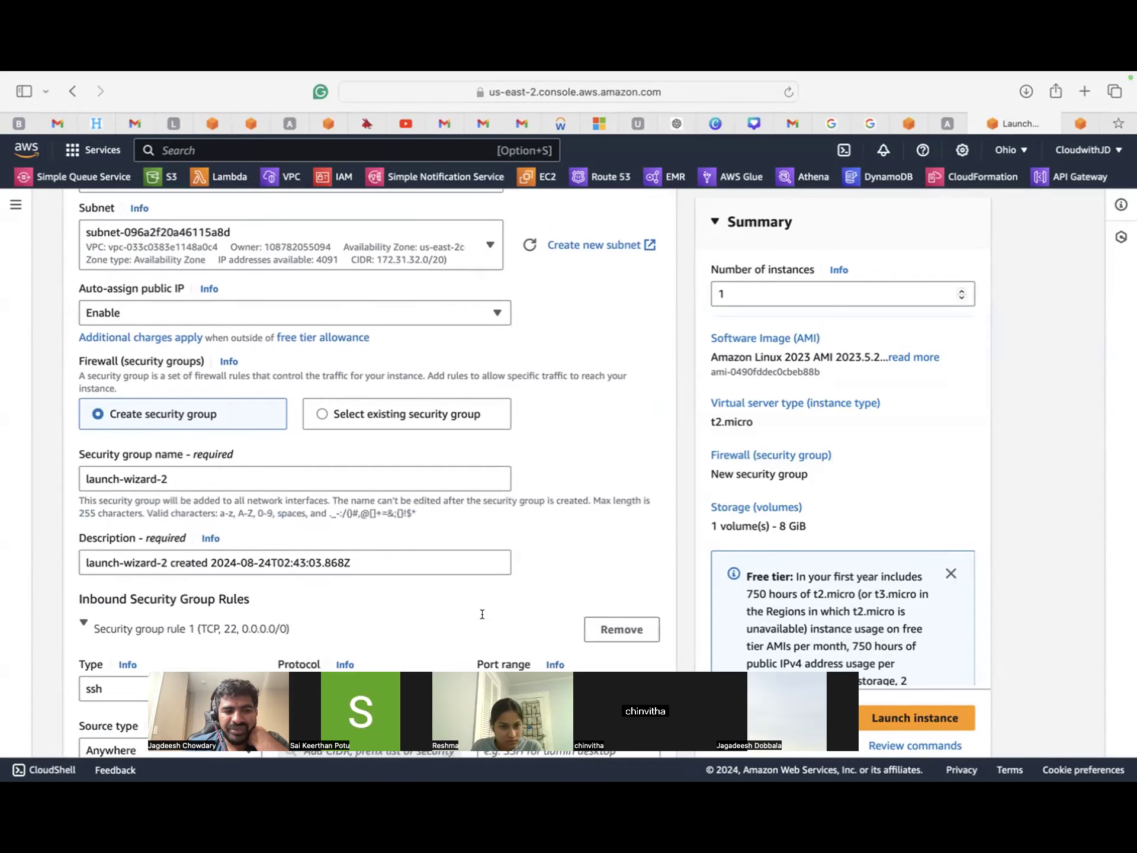
scroll(479, 621, down, 3)
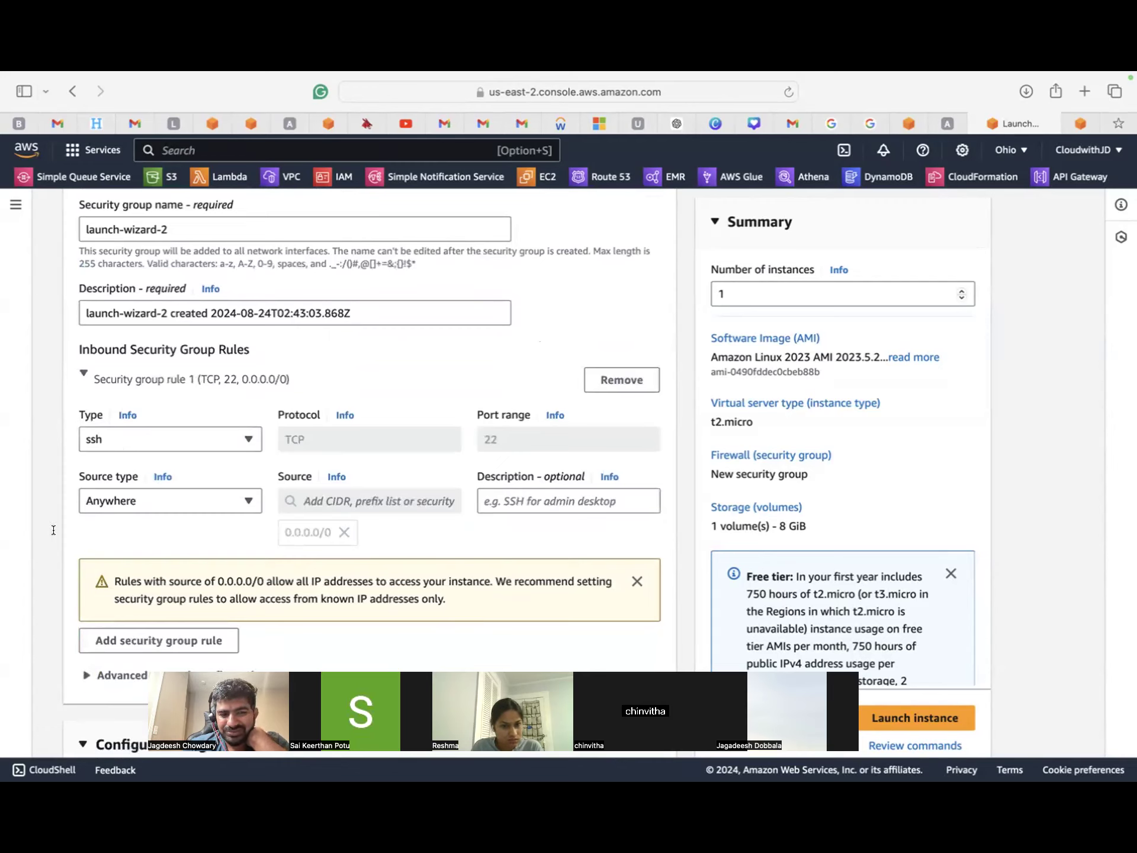
click(158, 499)
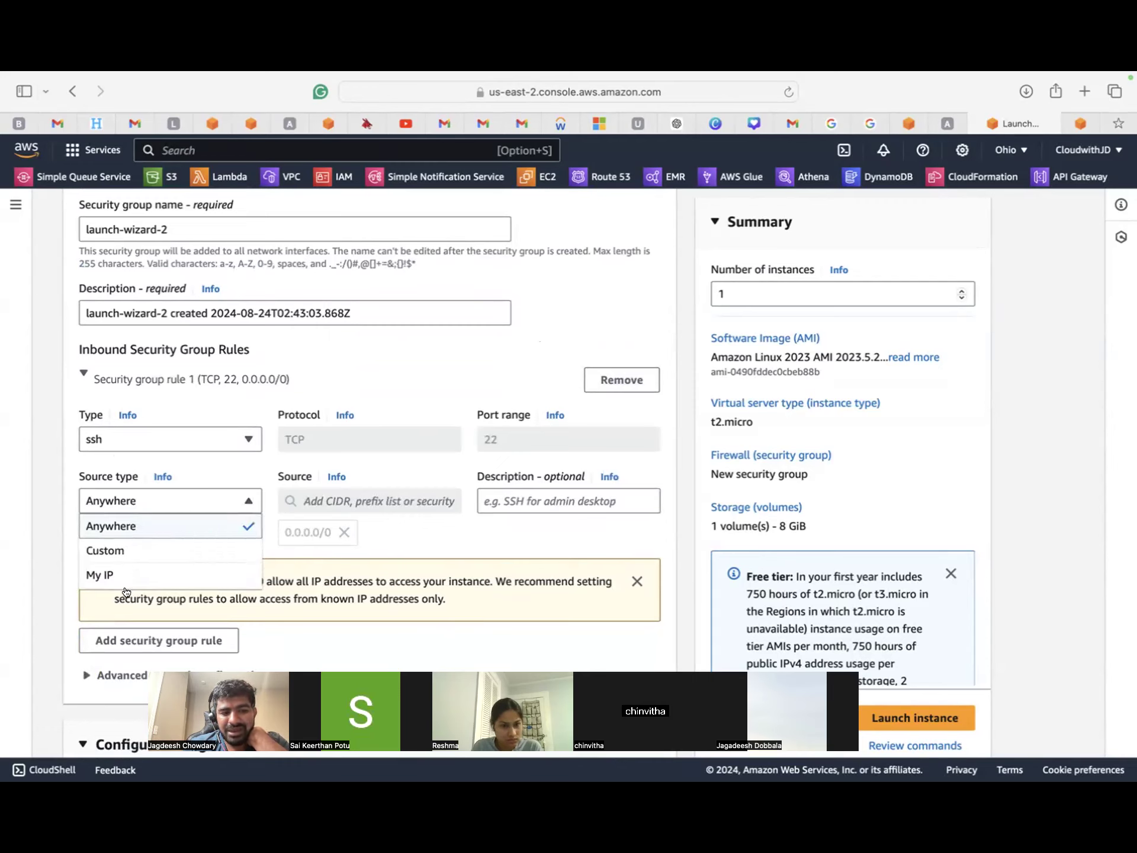
key(Escape)
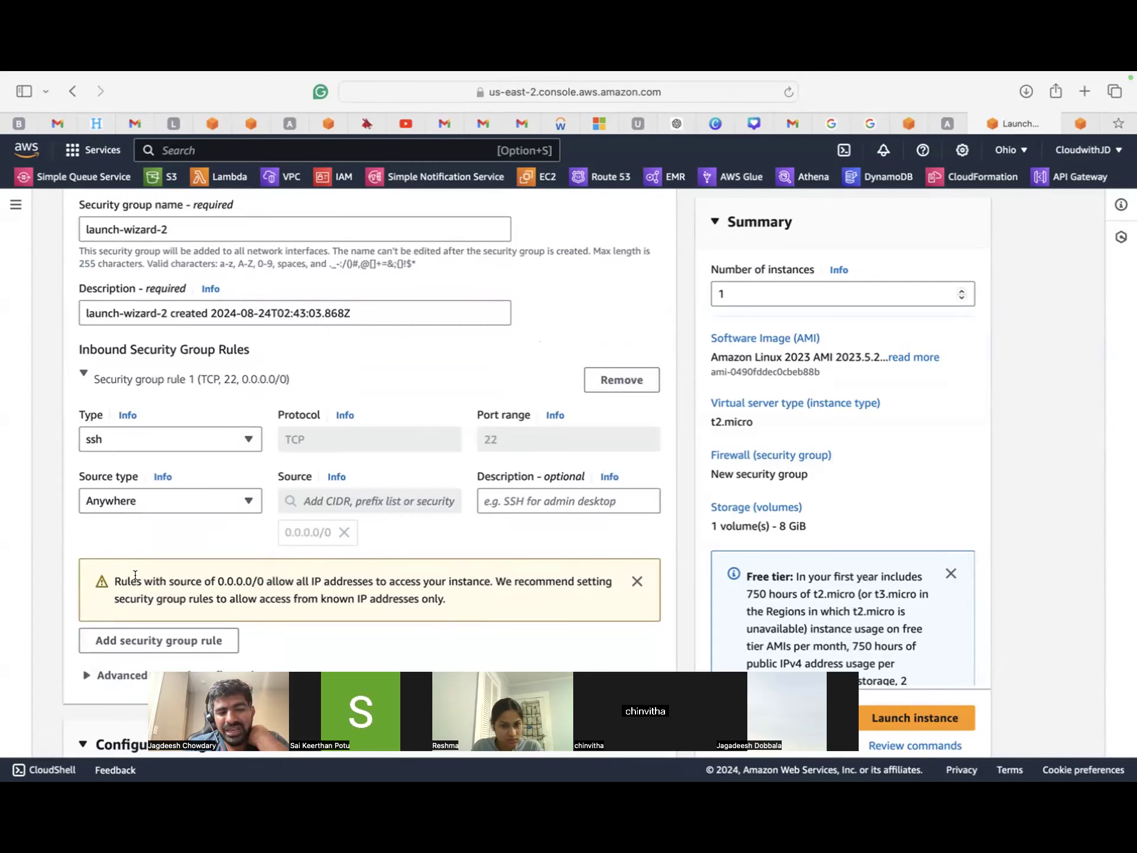
click(165, 502)
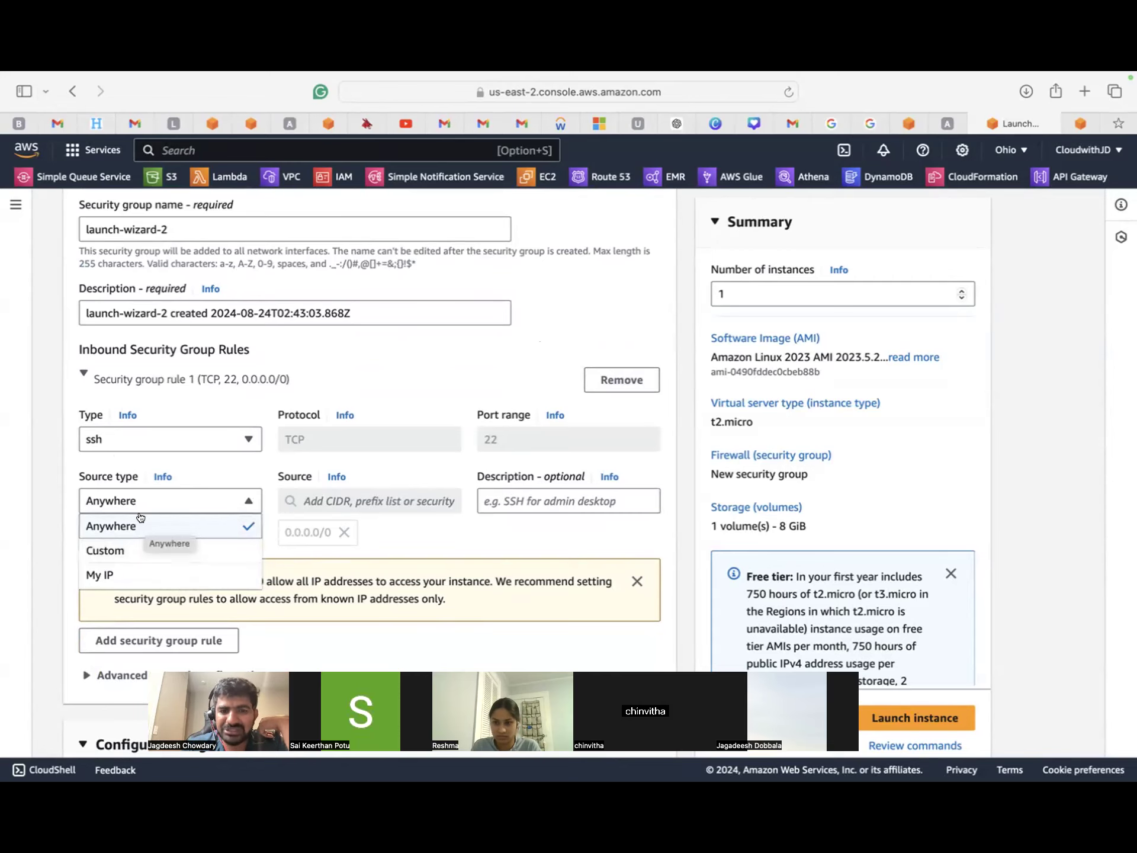
click(205, 456)
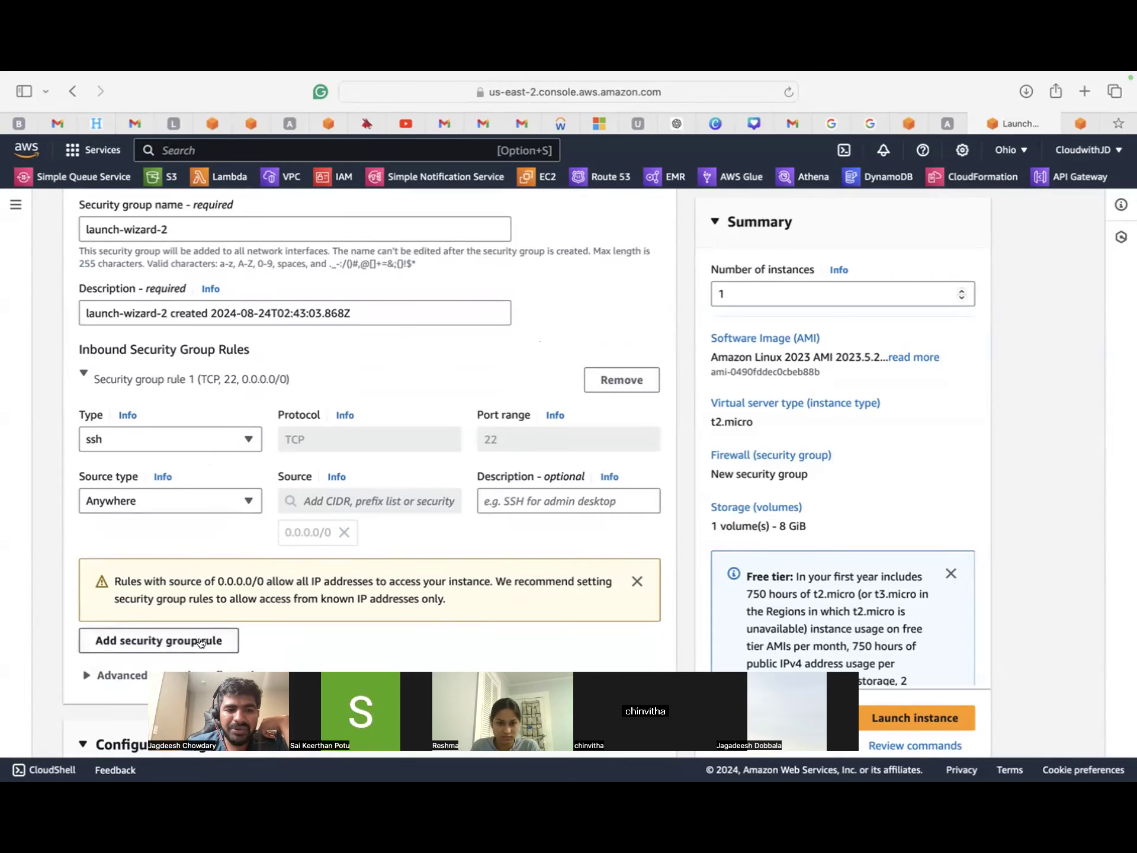
- Try adding a second inbound security group rule, look through its available traffic types, and remove the rule again
scroll(399, 416, down, 2)
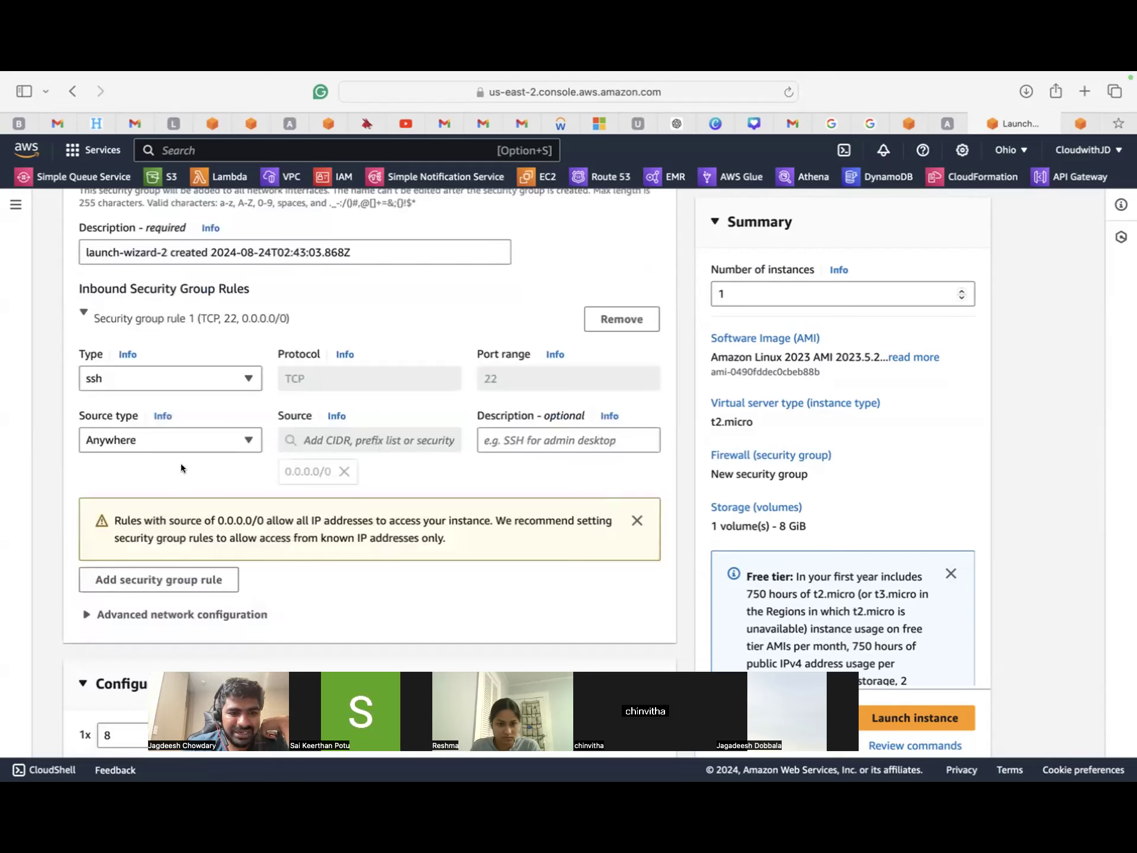
click(175, 588)
scroll(178, 473, down, 5)
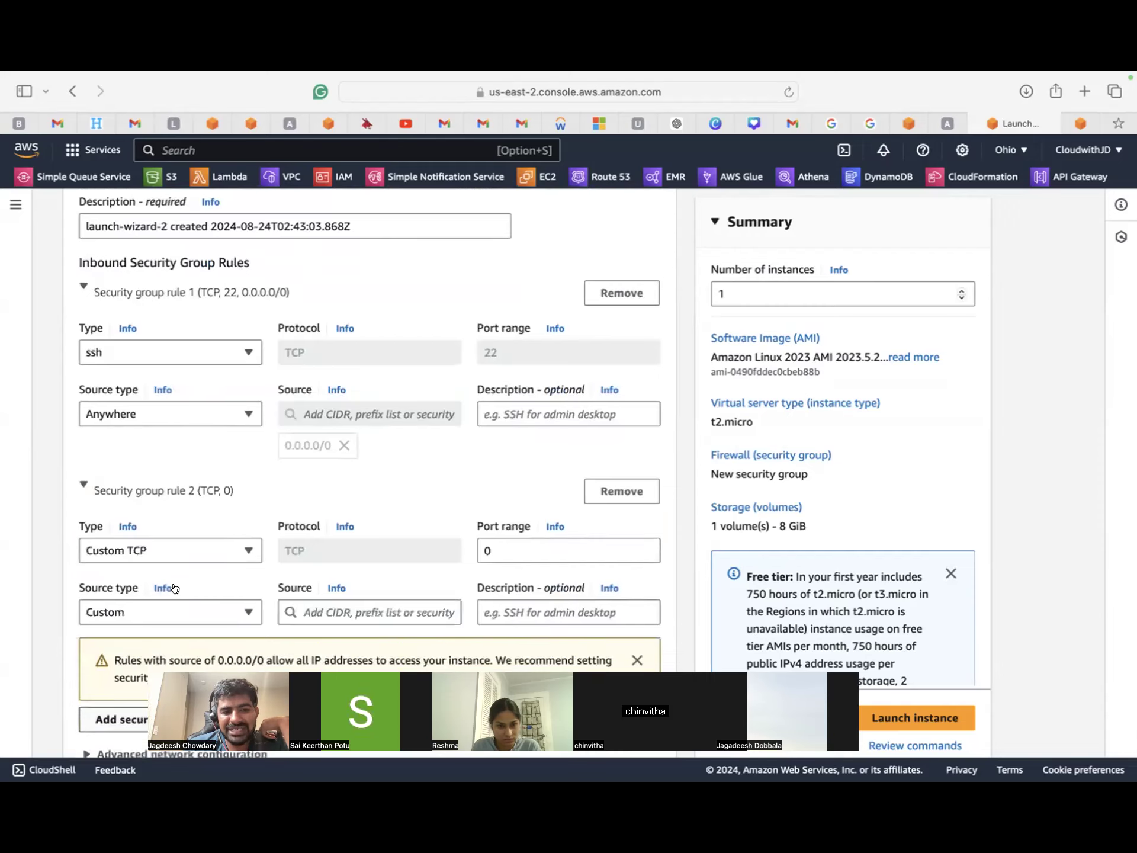
click(183, 394)
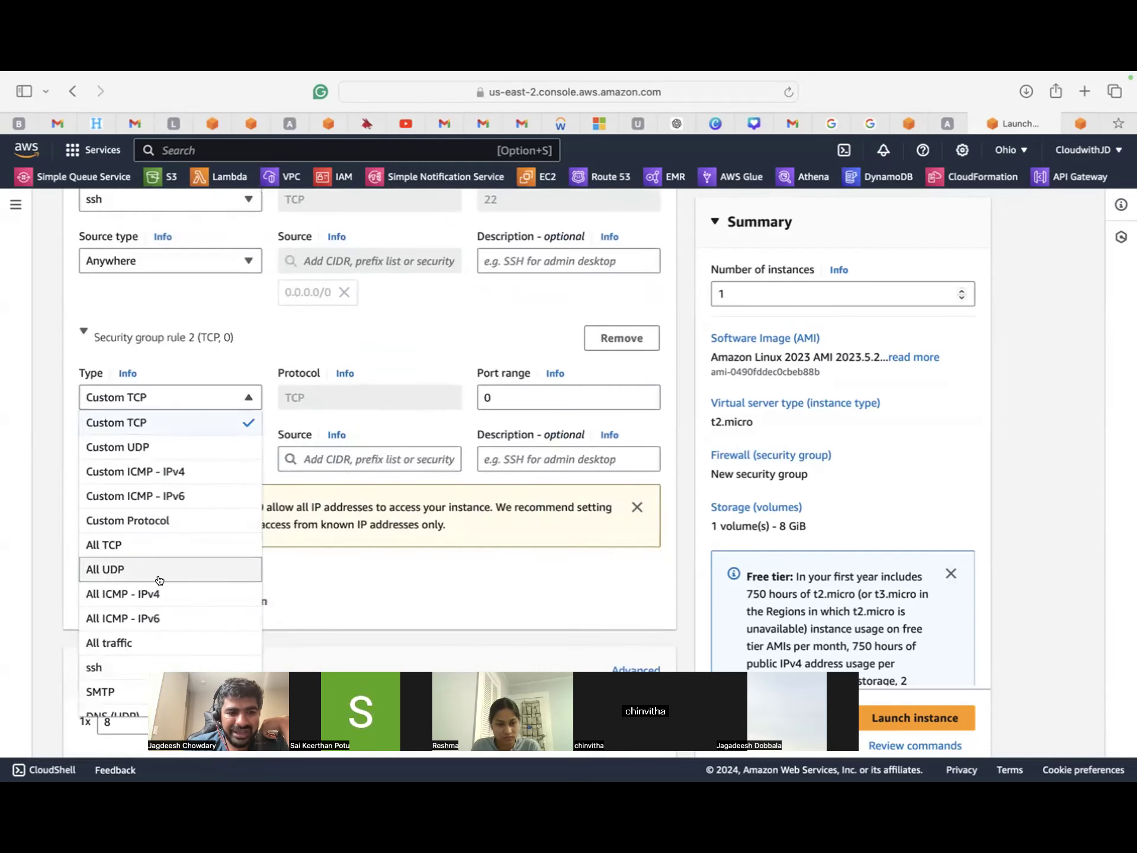
scroll(158, 579, down, 3)
scroll(160, 579, down, 1)
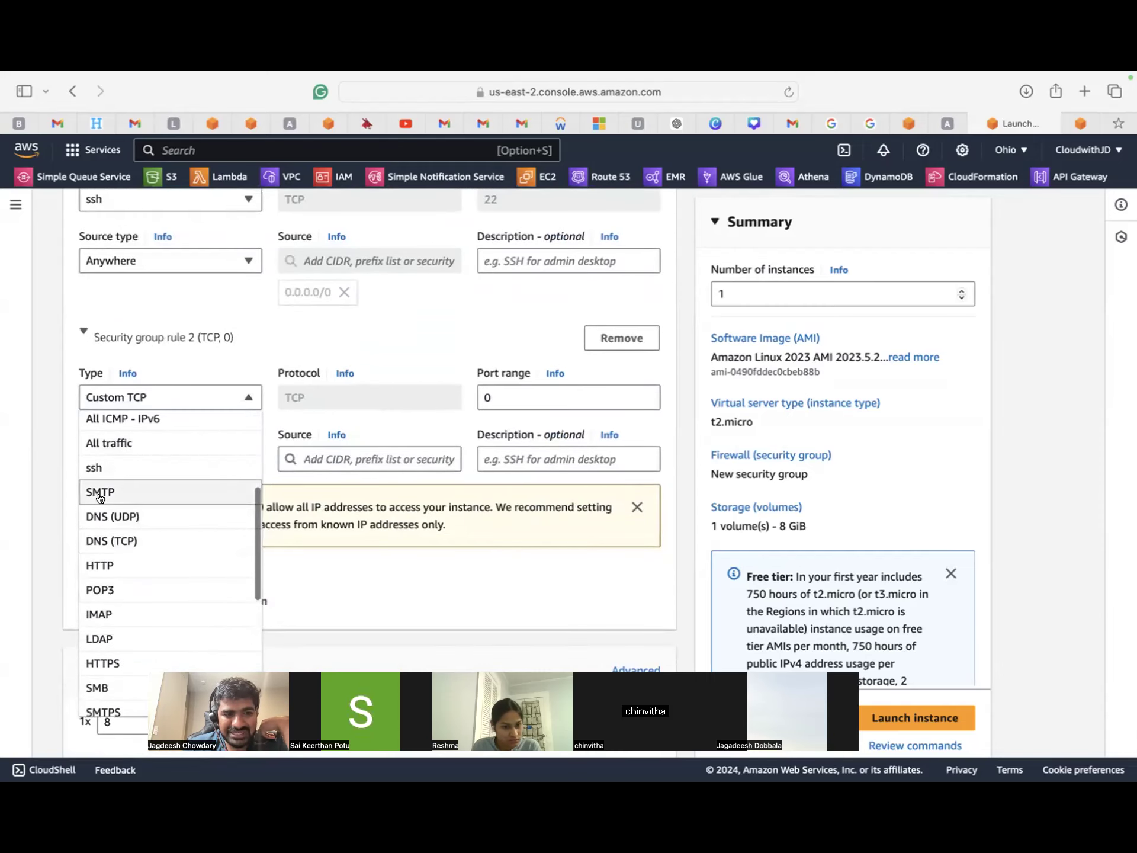
scroll(130, 639, down, 8)
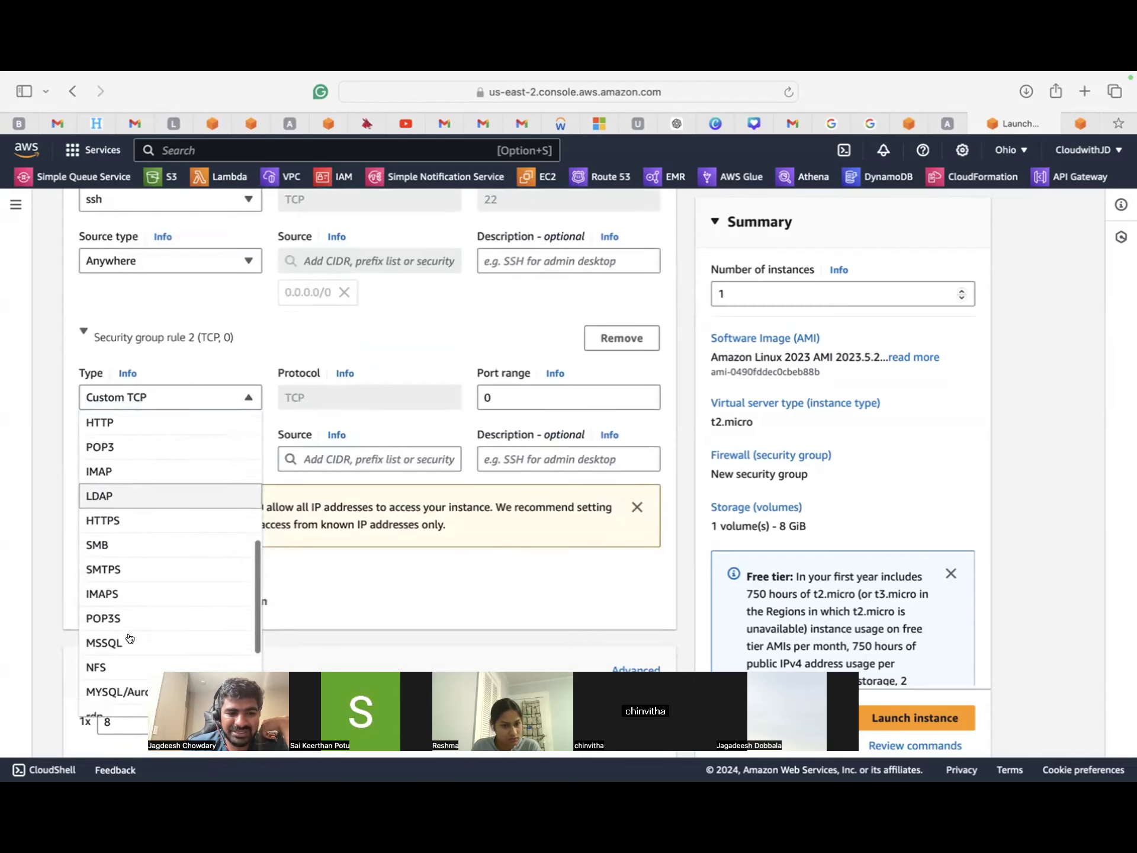
scroll(123, 521, up, 3)
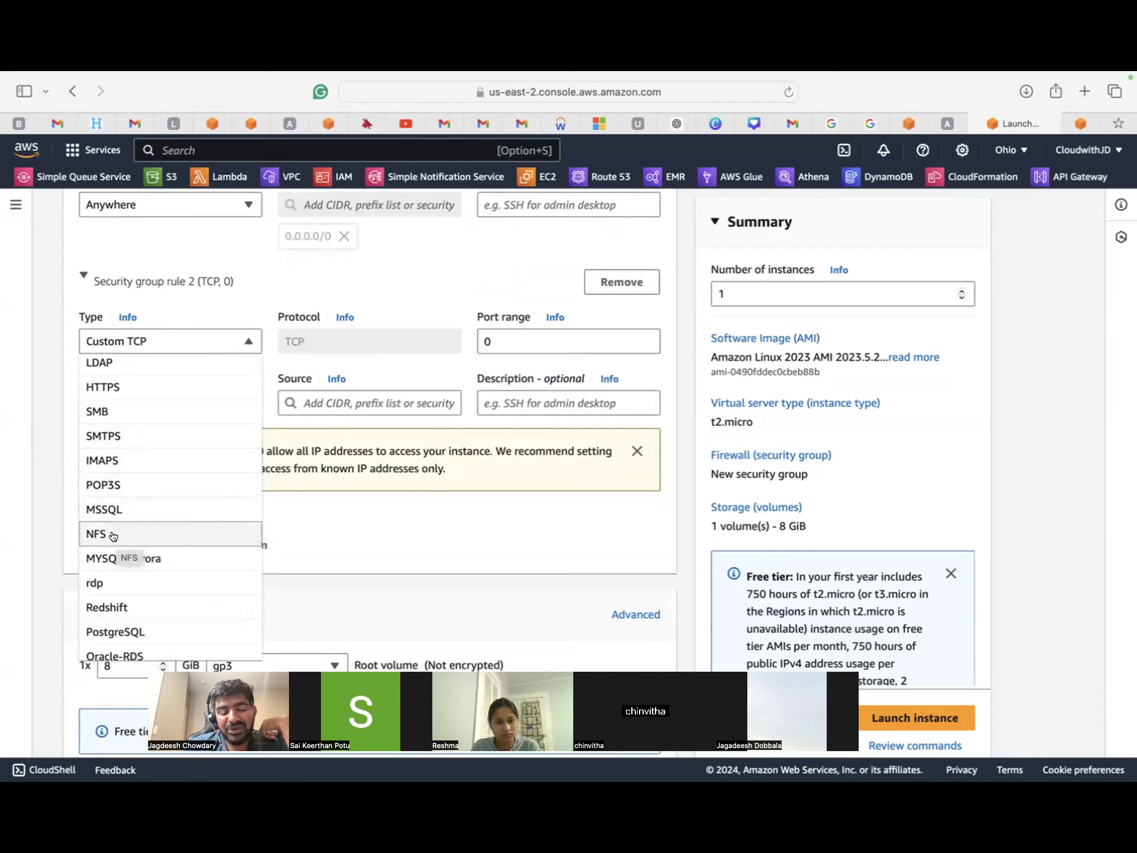
scroll(111, 467, up, 2)
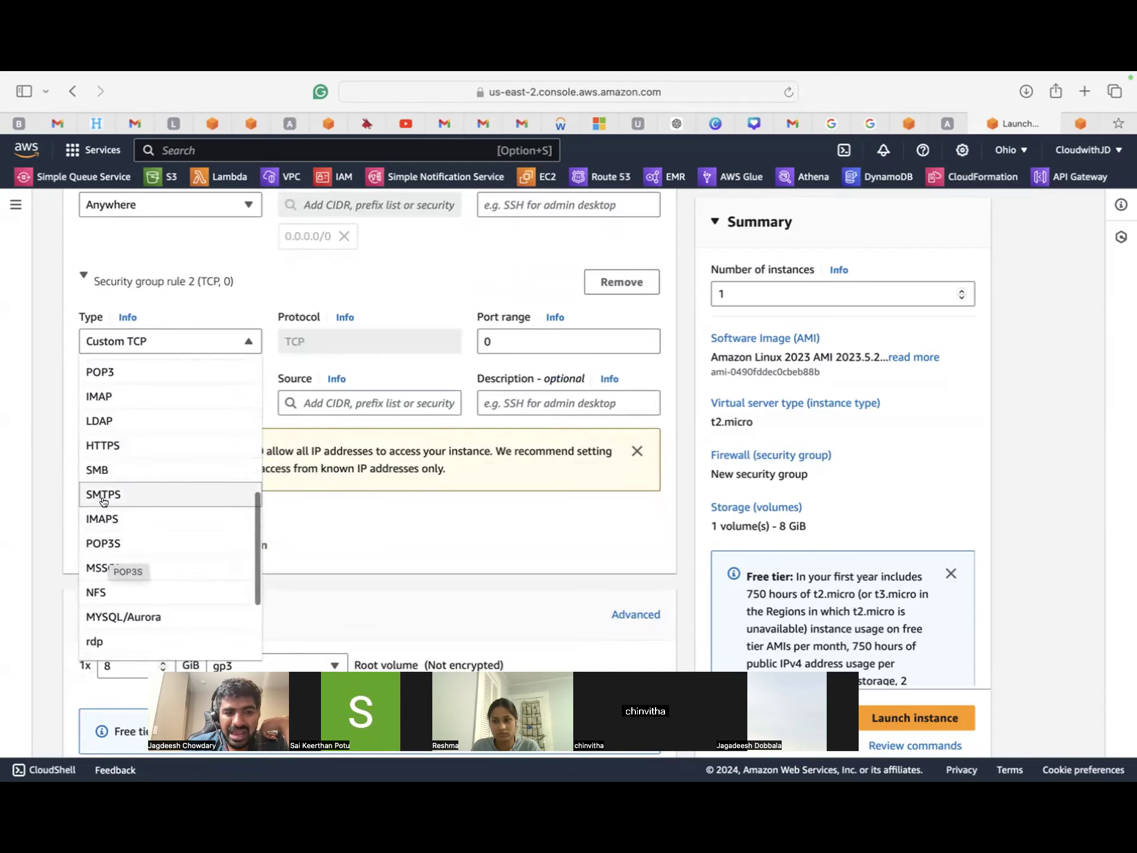
scroll(167, 452, up, 4)
scroll(168, 452, up, 2)
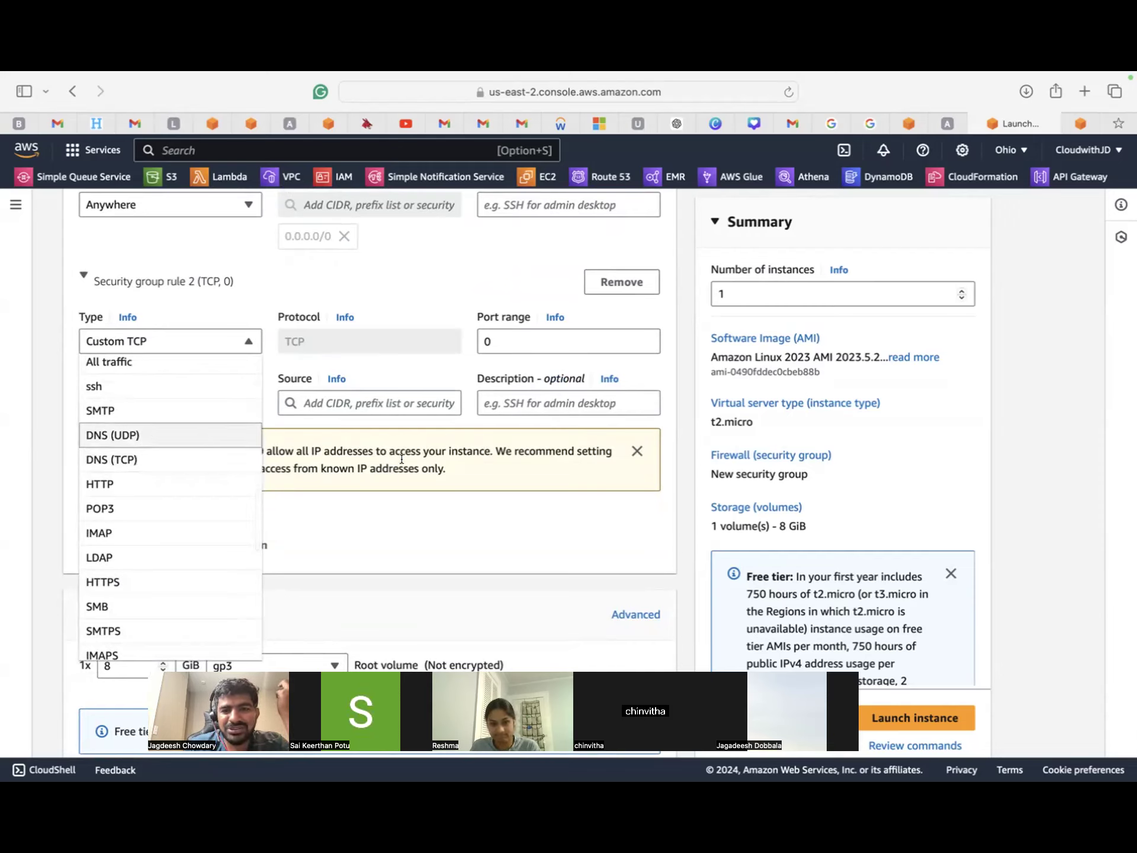
scroll(98, 462, up, 4)
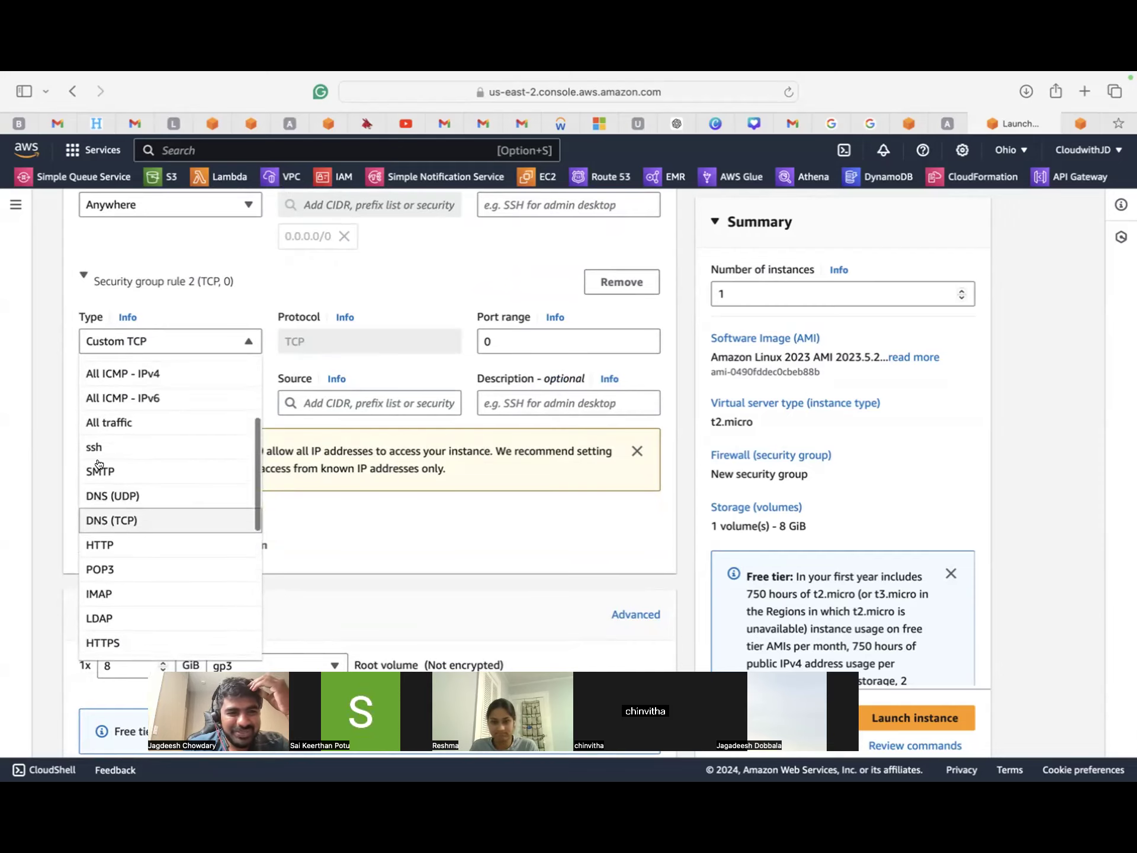
scroll(99, 464, up, 4)
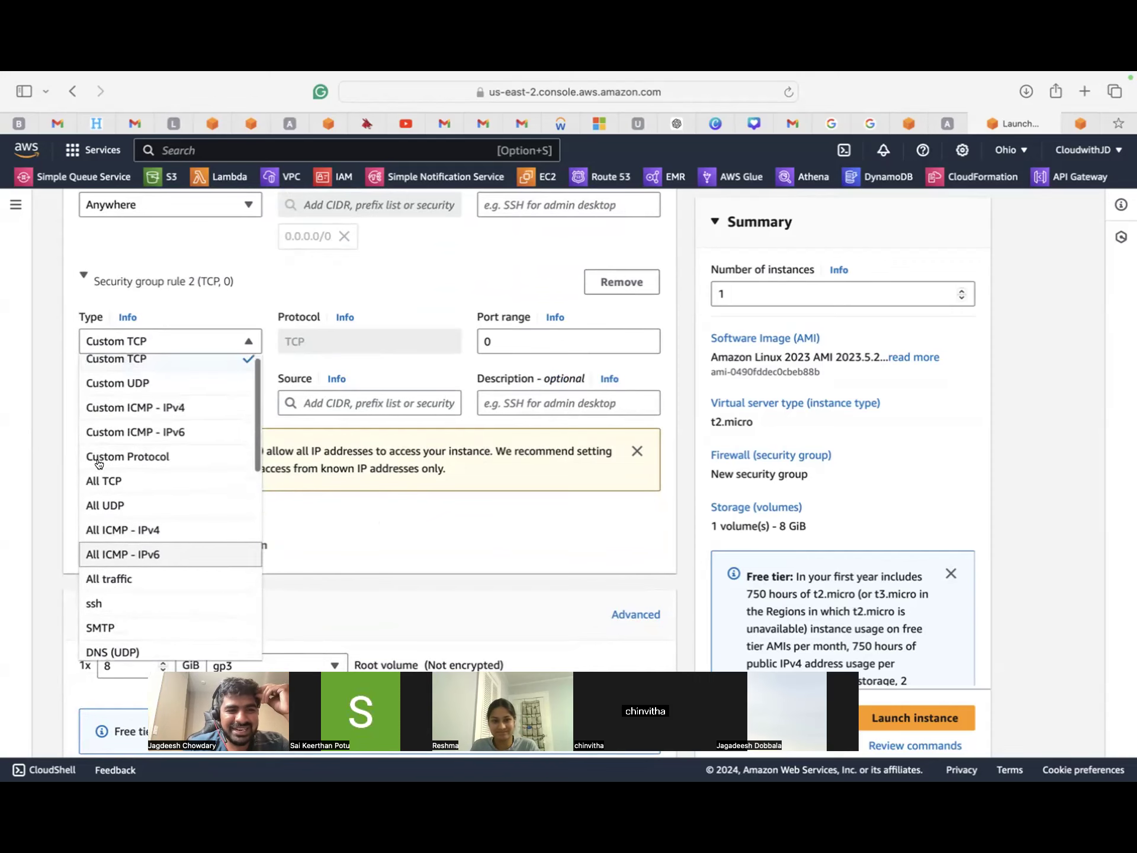
scroll(99, 464, up, 1)
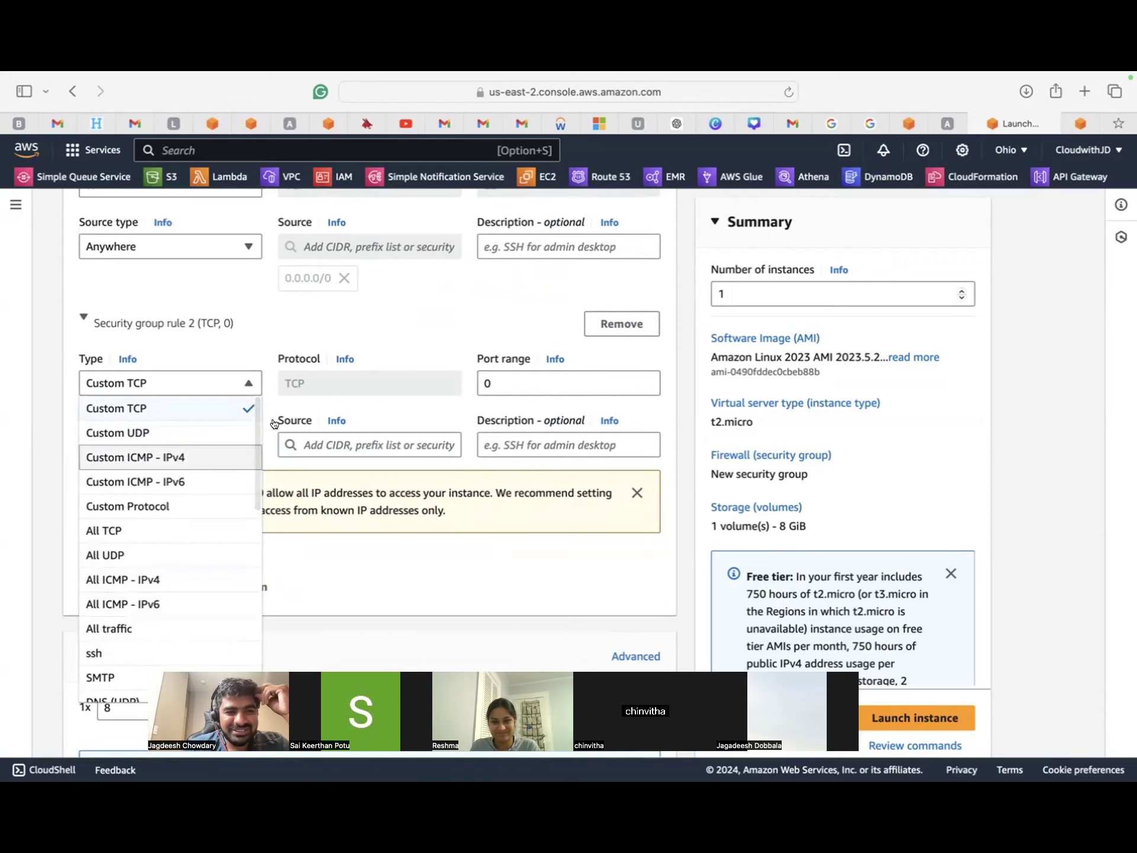
click(606, 332)
click(606, 333)
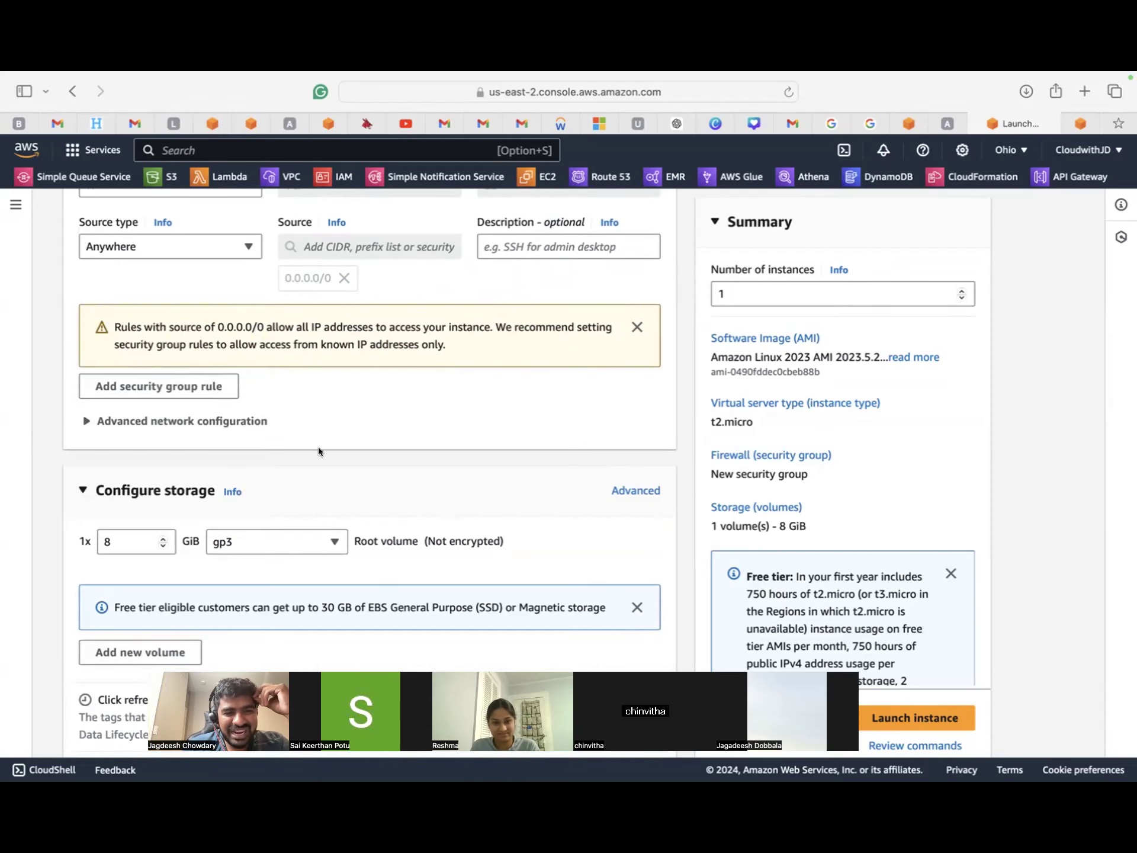
- Review the inbound SSH rule and the root volume storage settings, and launch the instance
scroll(318, 450, down, 3)
scroll(318, 450, up, 5)
scroll(317, 450, up, 5)
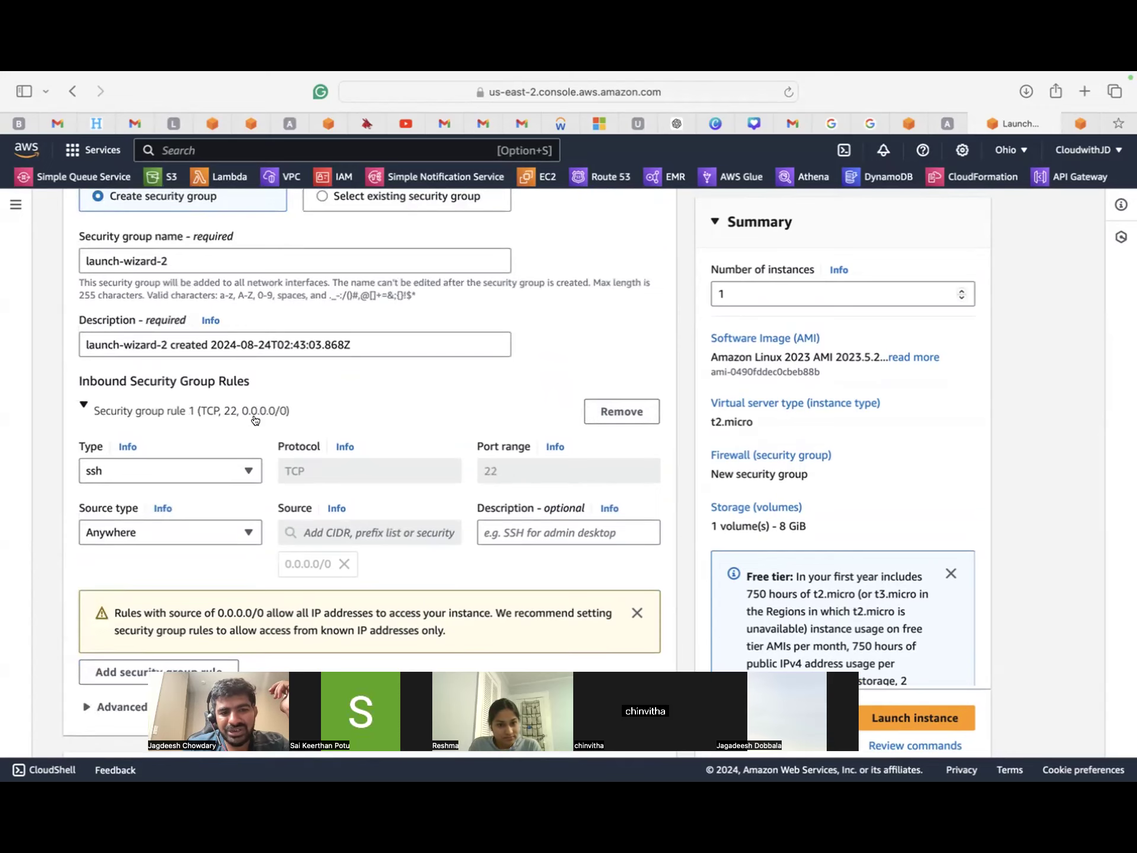
scroll(292, 414, down, 7)
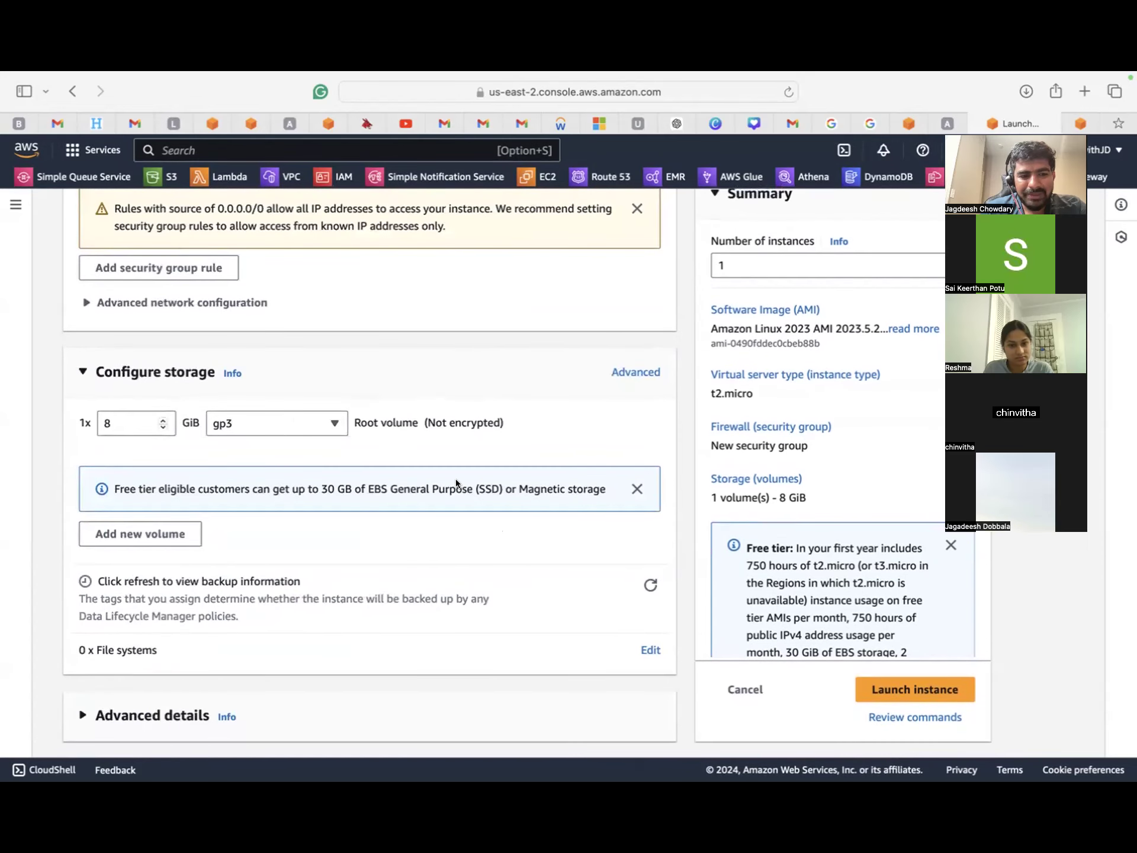
scroll(456, 484, up, 10)
scroll(456, 483, down, 10)
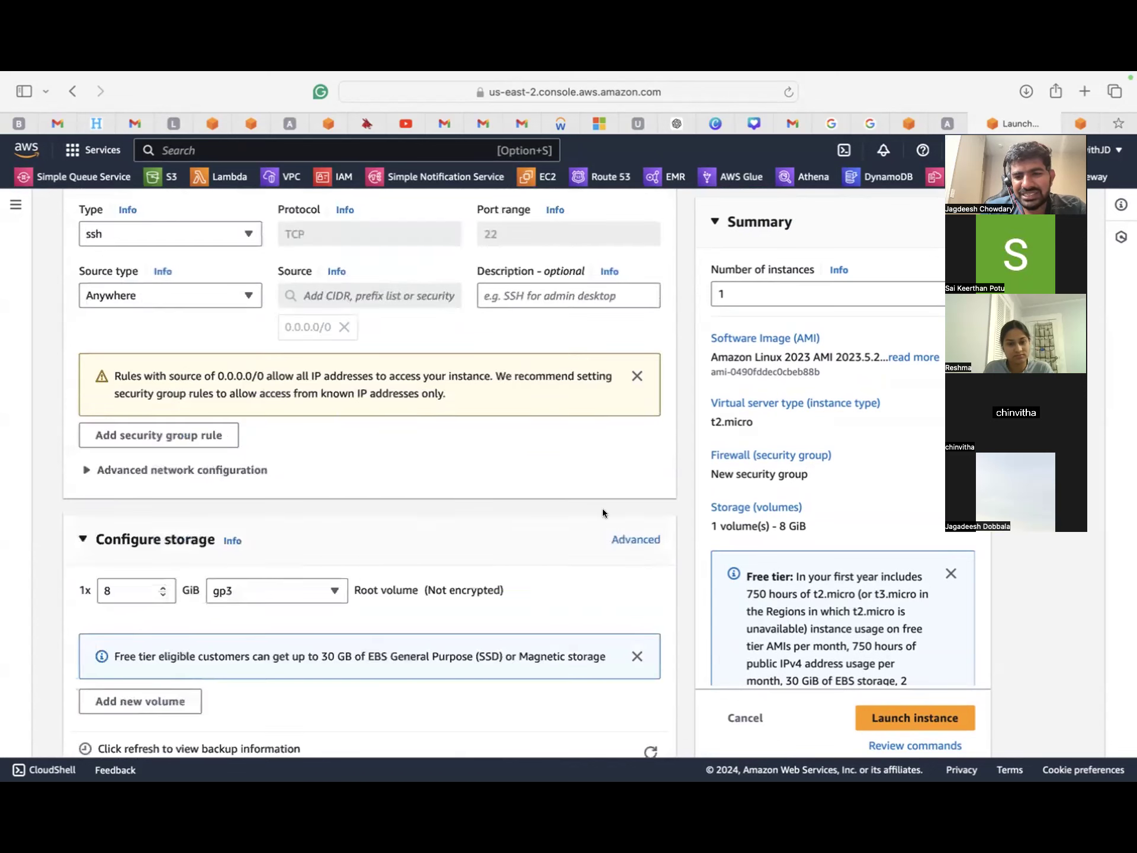
click(893, 717)
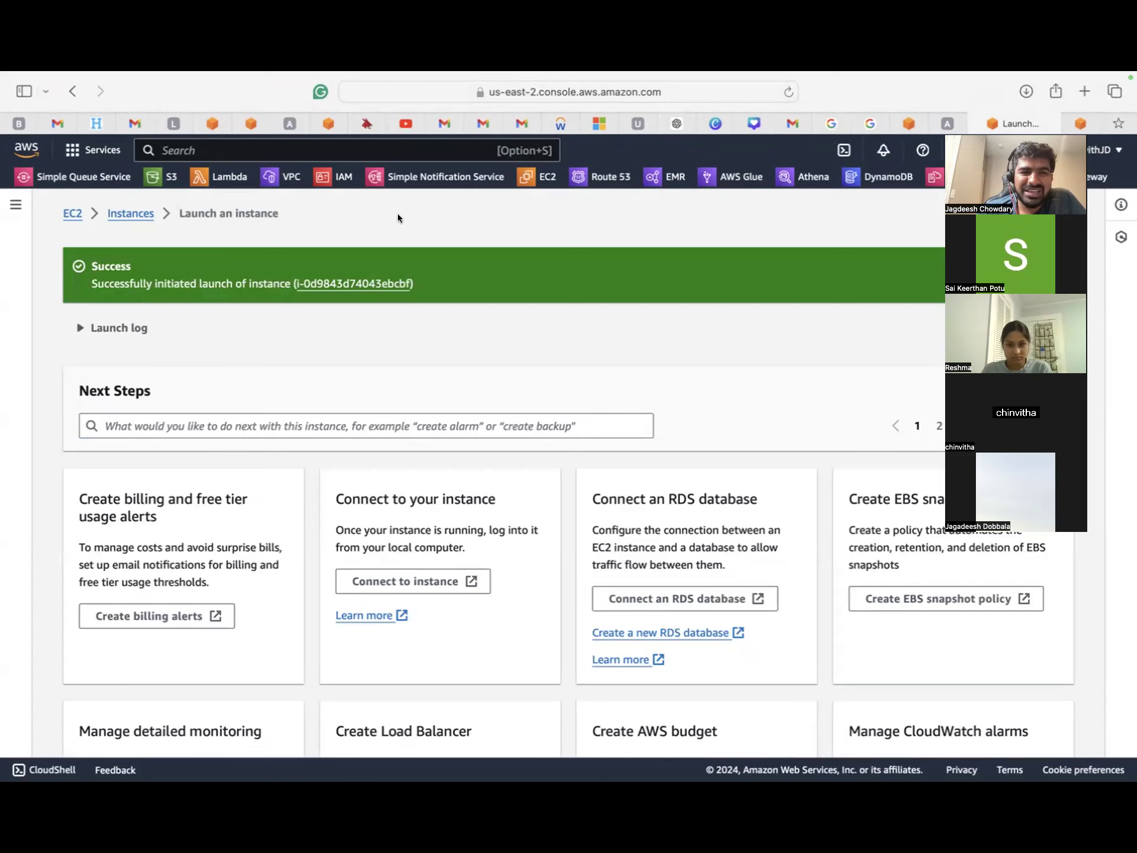
- Clear the instance ID filter to list all instances, and open the summary of the newly launched instance
click(323, 283)
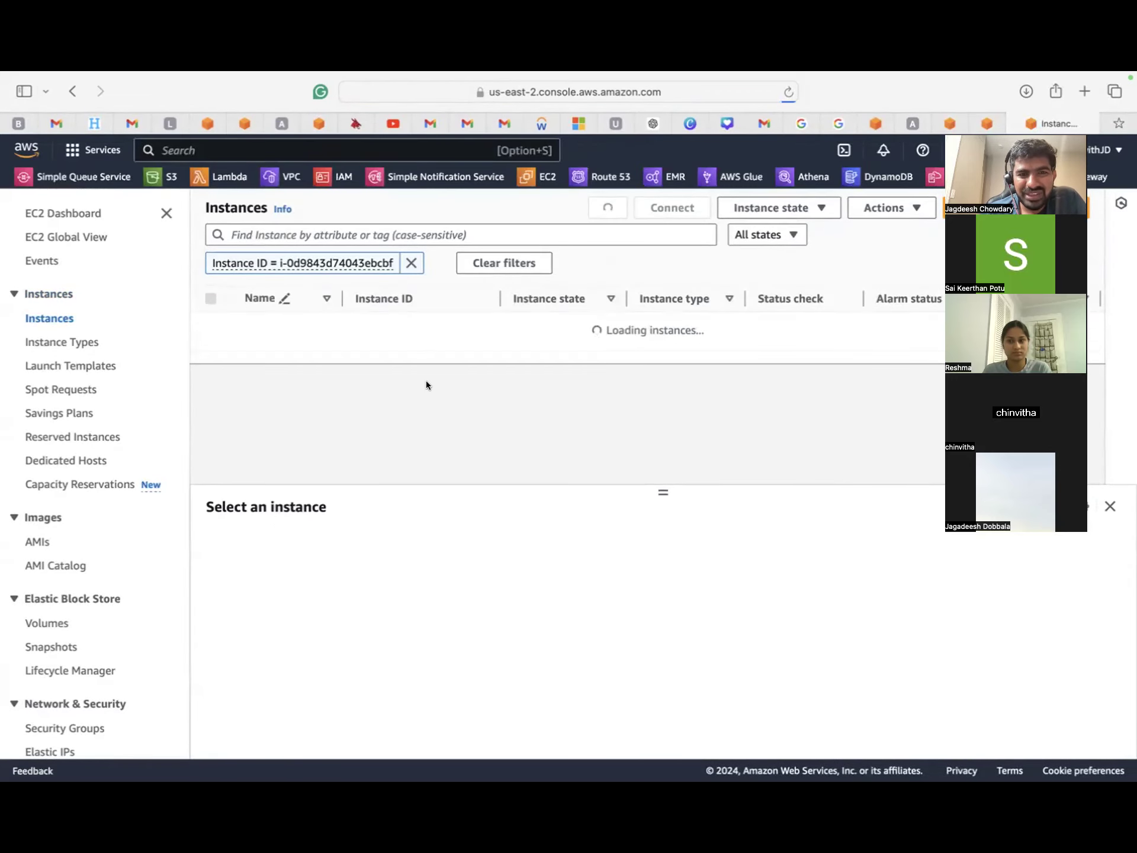
click(409, 265)
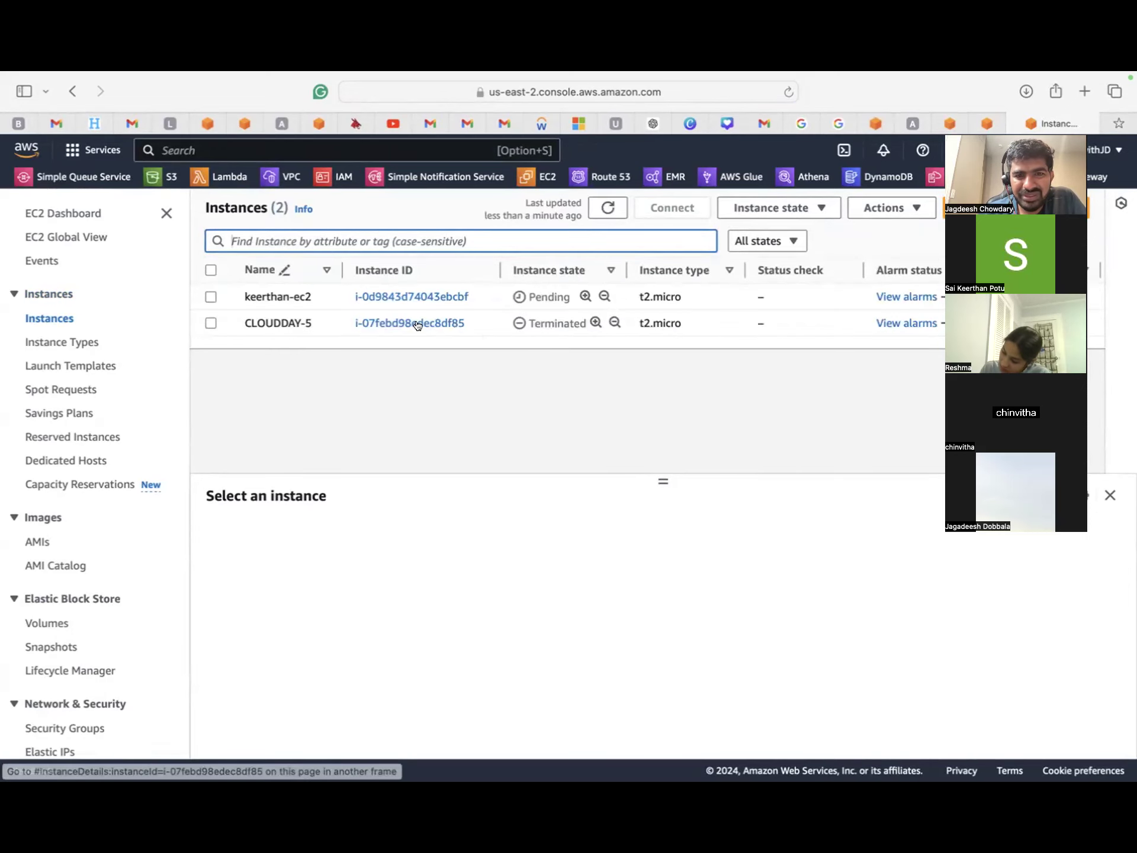
click(379, 299)
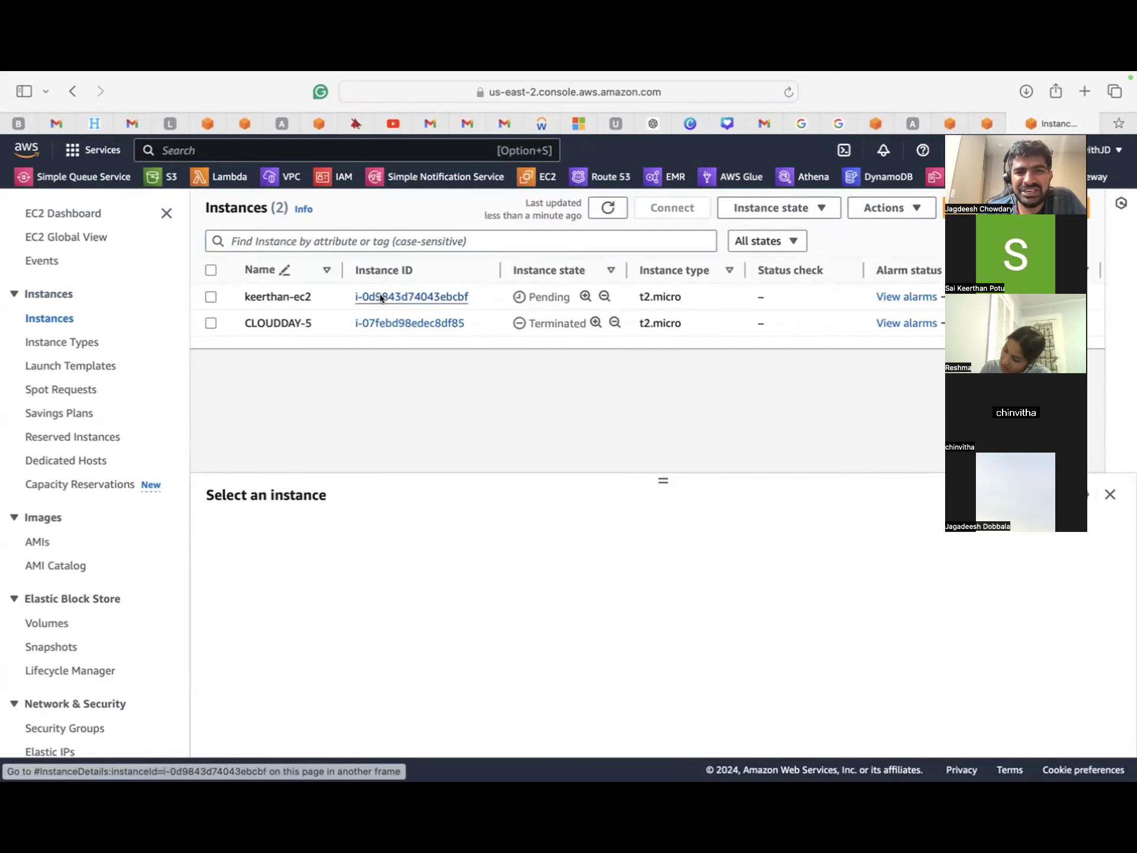
click(380, 297)
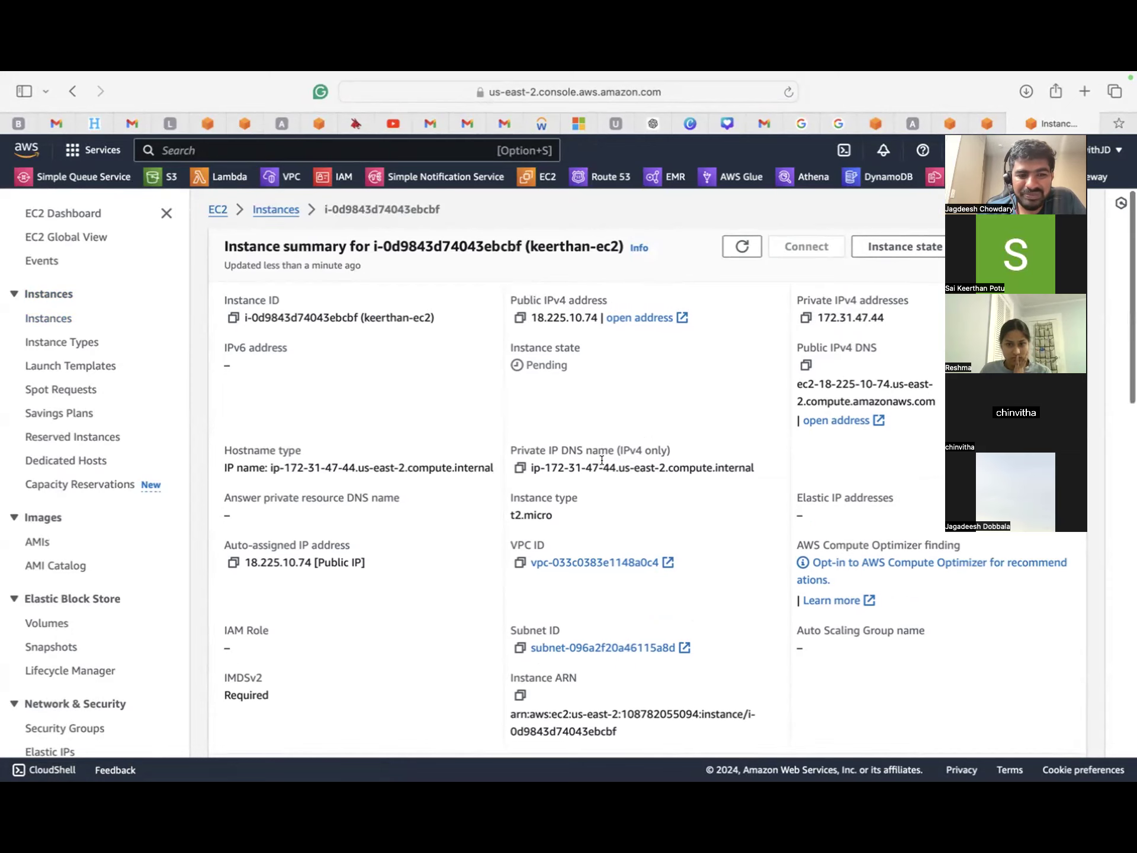
- Look over the new instance's summary, return to the list of instances, and refresh the list
scroll(595, 447, down, 5)
scroll(604, 465, up, 6)
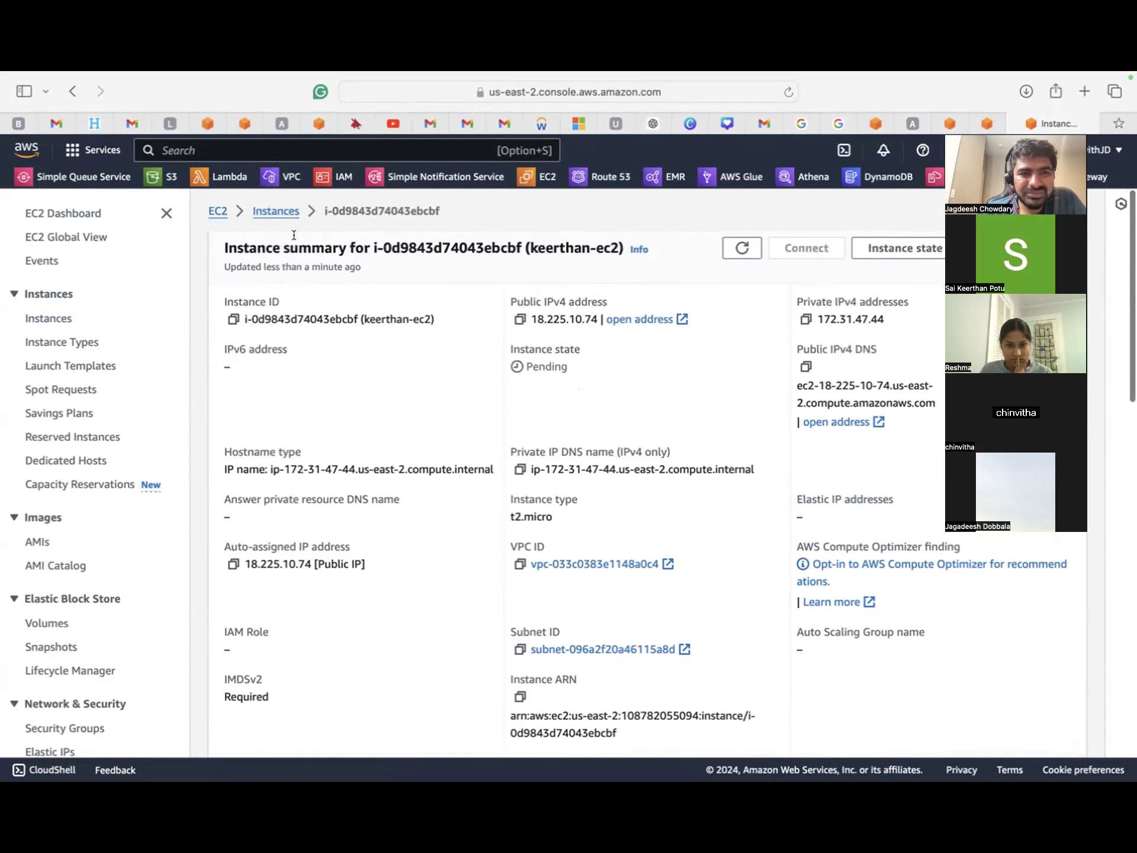
click(268, 212)
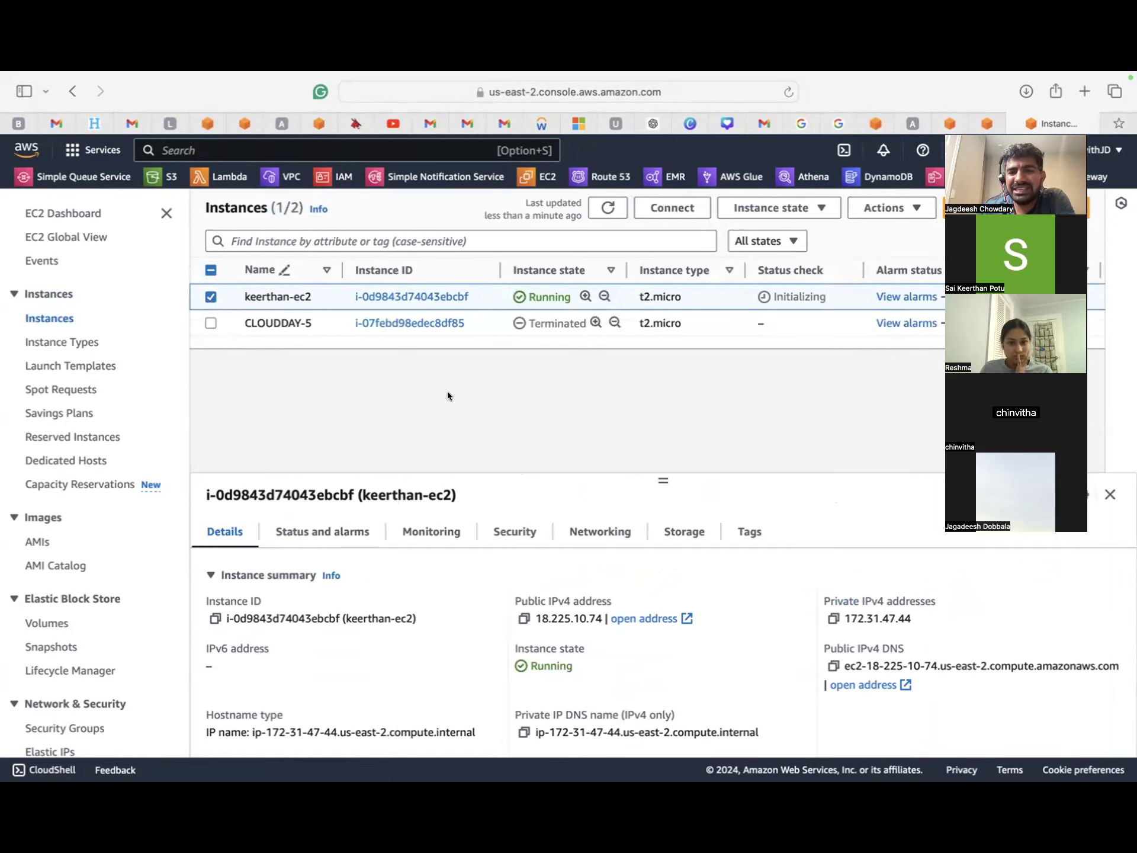
click(607, 208)
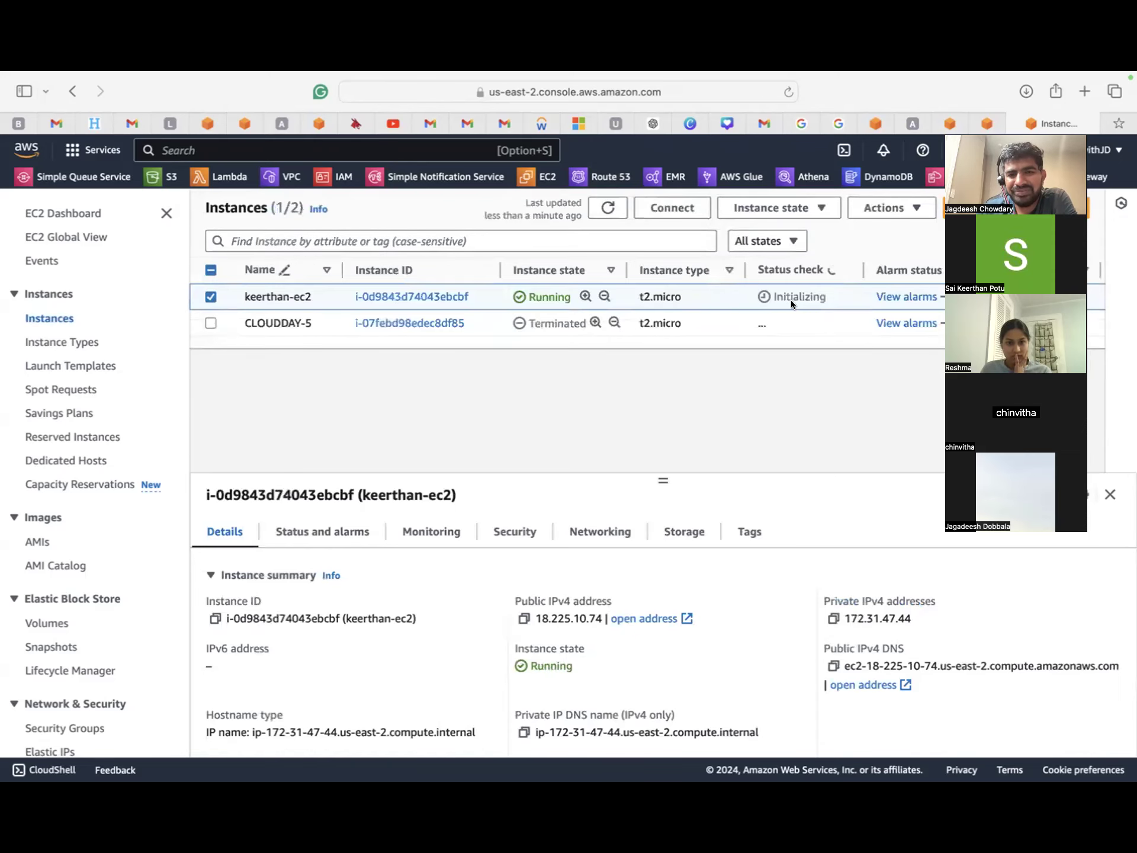
- Copy the chmod 400 "awsbatch-3.pem" command from the new instance's SSH client instructions and check for the key file in the downloads
click(671, 210)
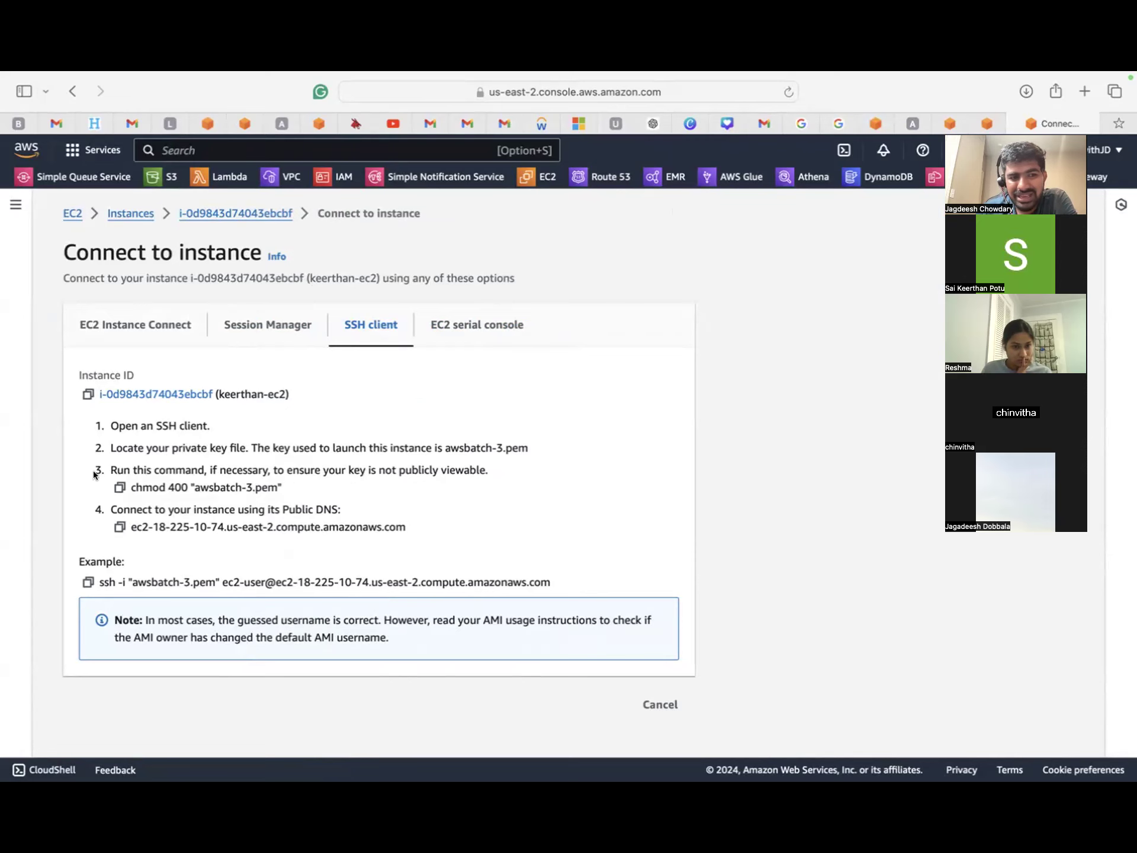
click(120, 487)
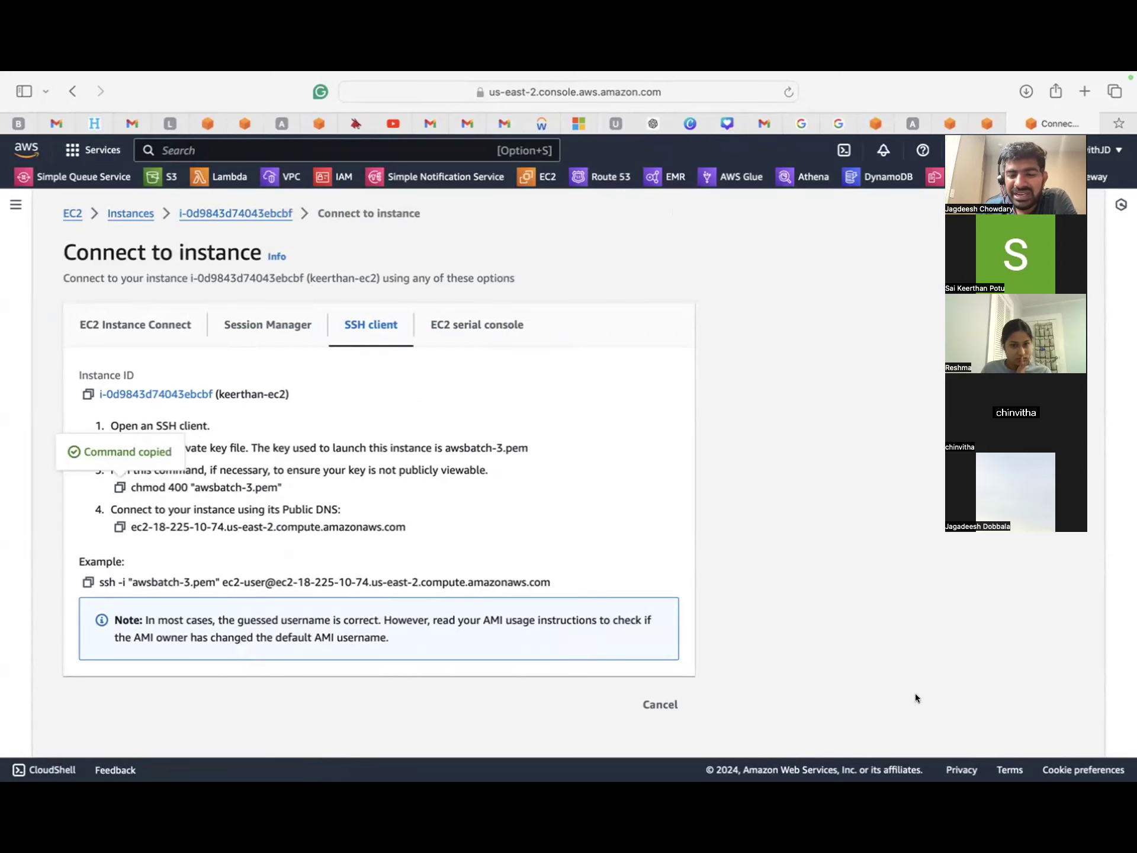
key(ctrl+Up)
click(921, 750)
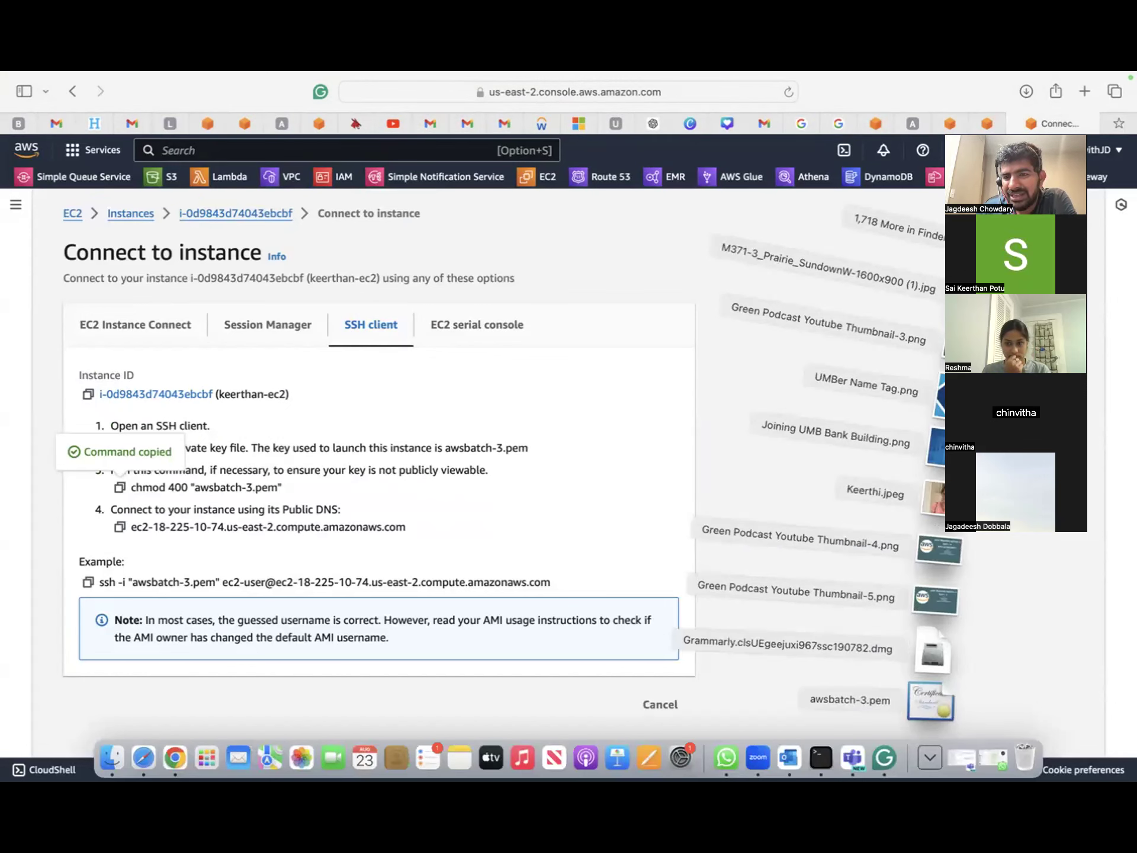
click(741, 526)
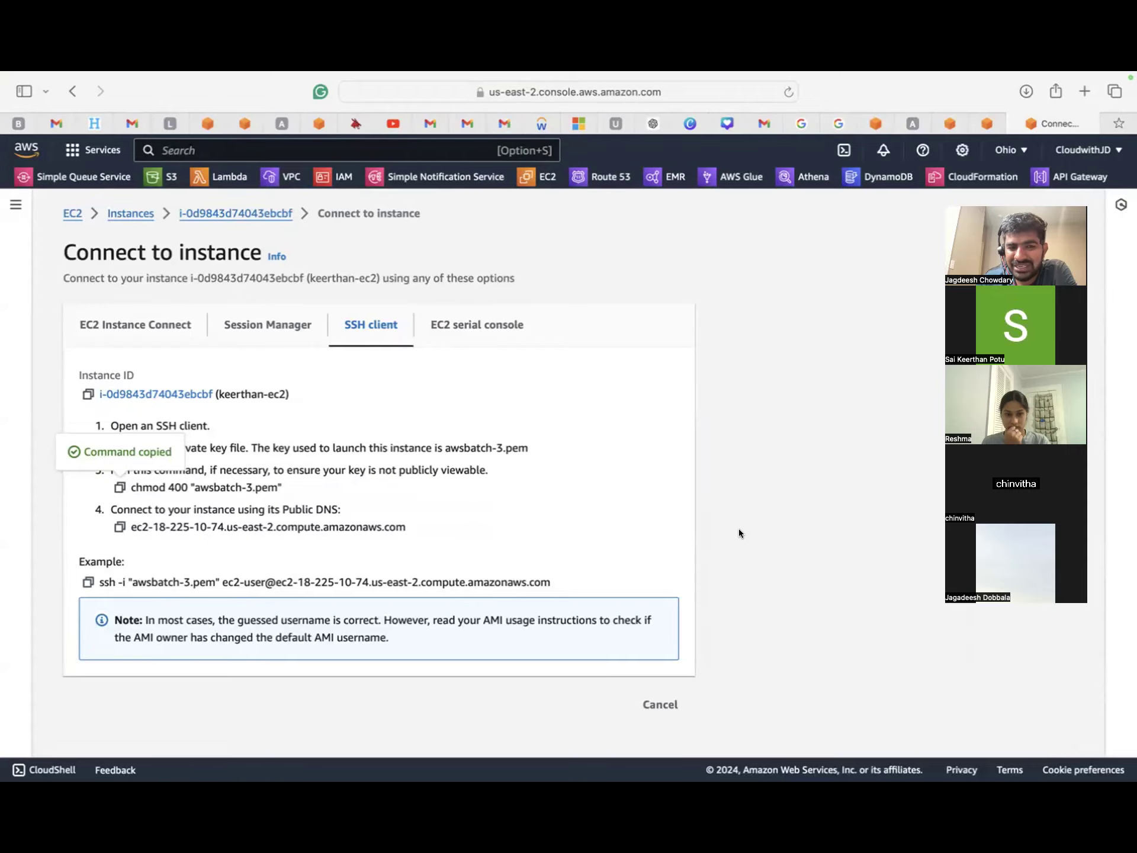
- Switch to Terminal, terminate the window running the old SSH session, and open a new full-screen Terminal window
key(ctrl+Up)
click(820, 757)
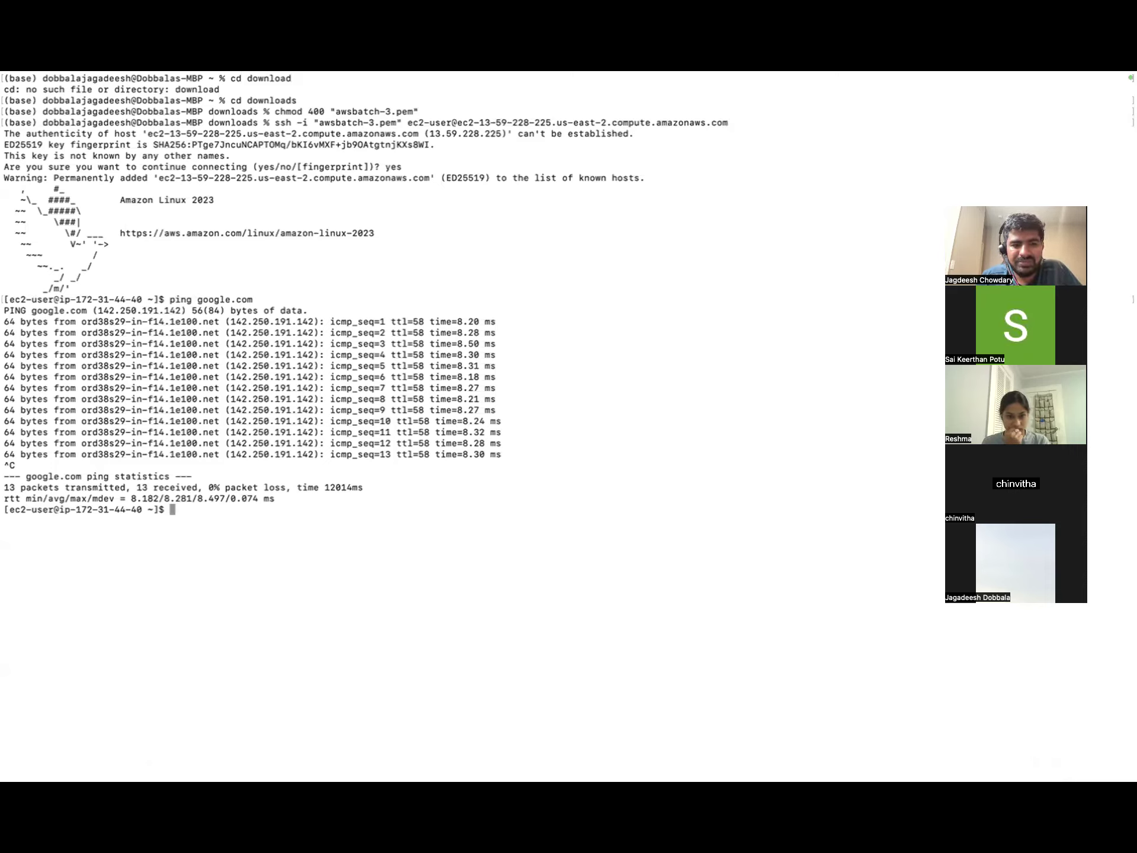
triple_click(172, 505)
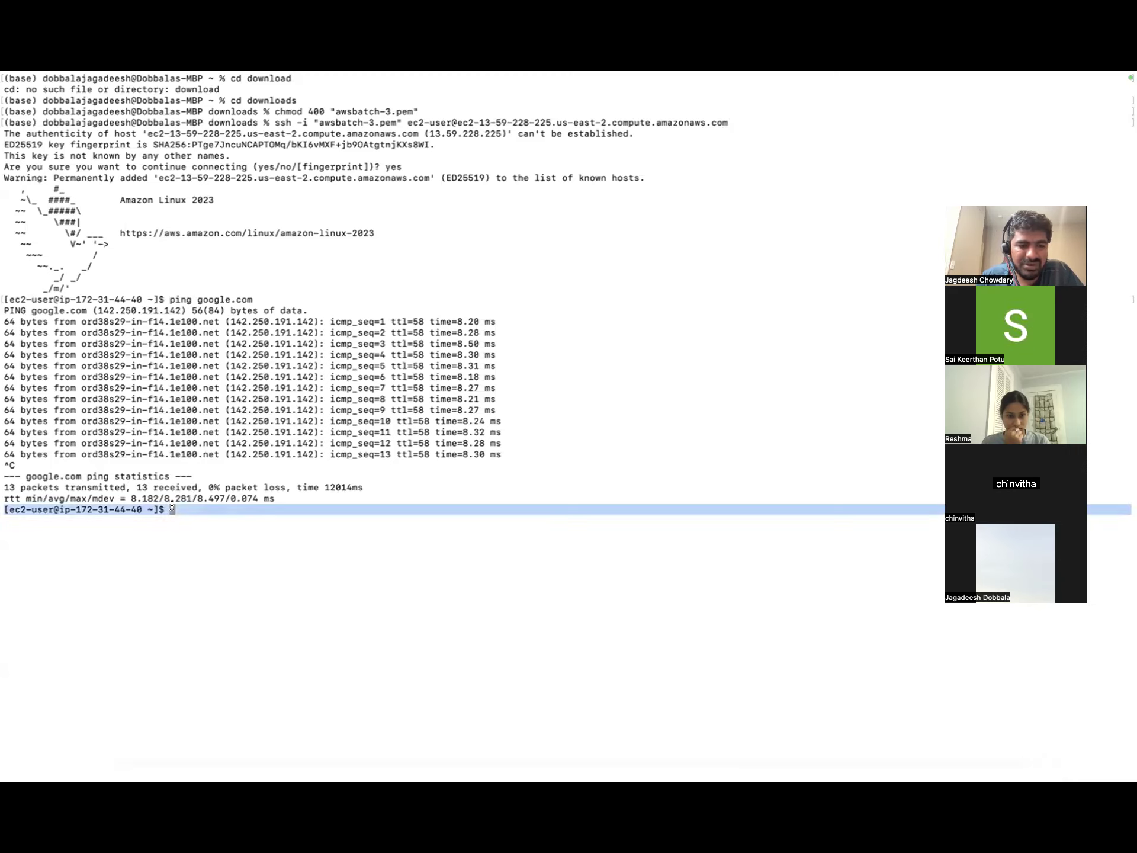
click(172, 507)
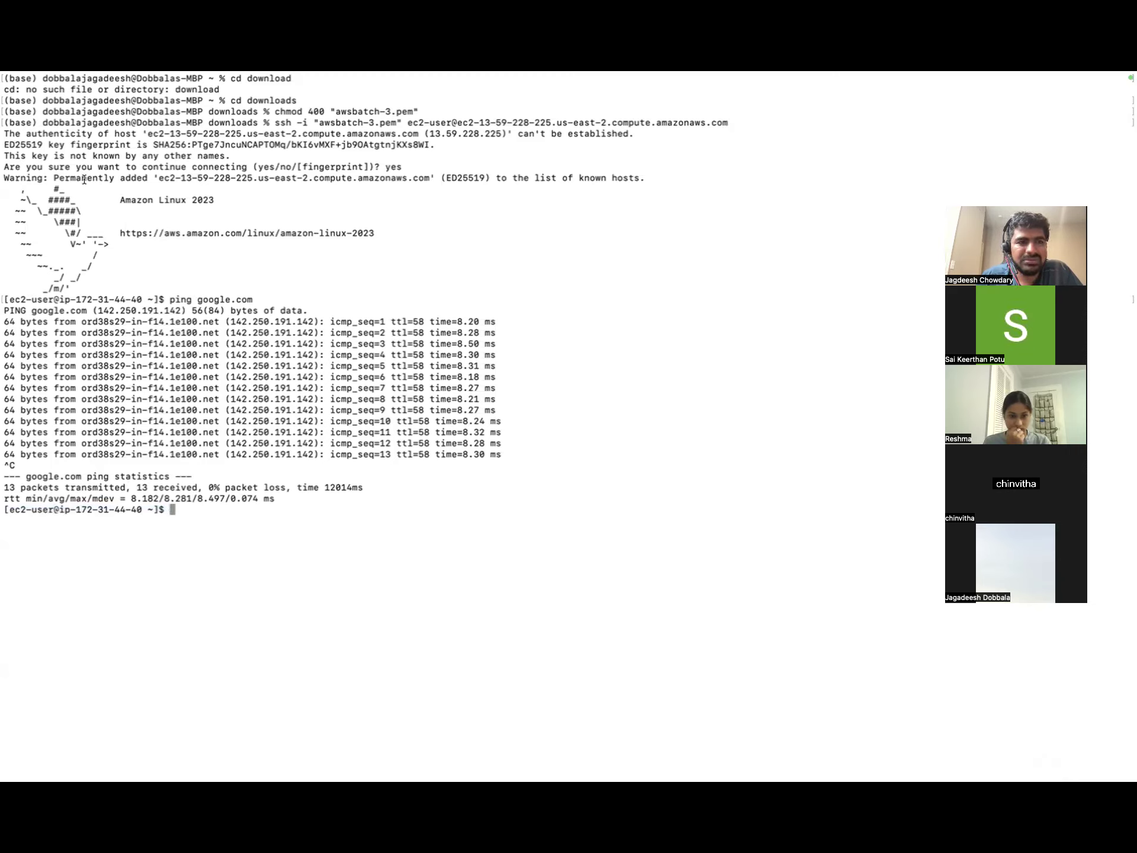
mouse_move(312, 72)
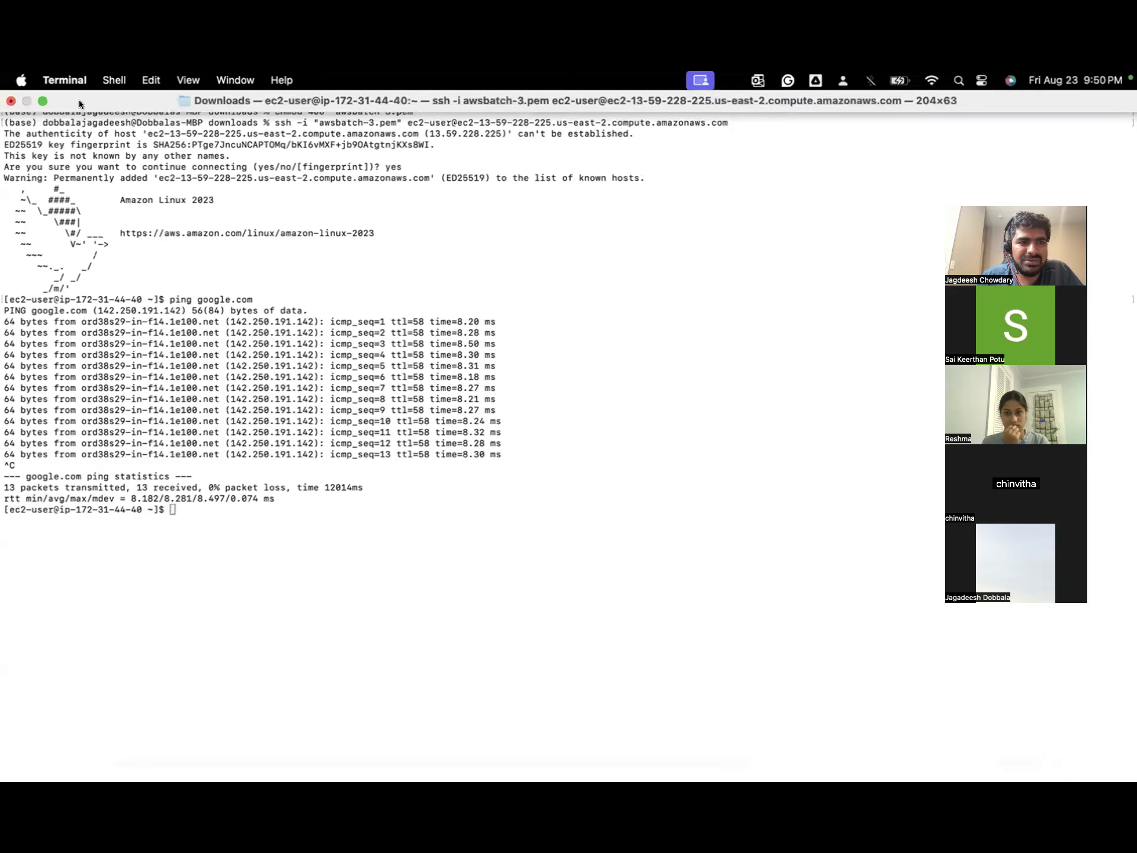
click(11, 101)
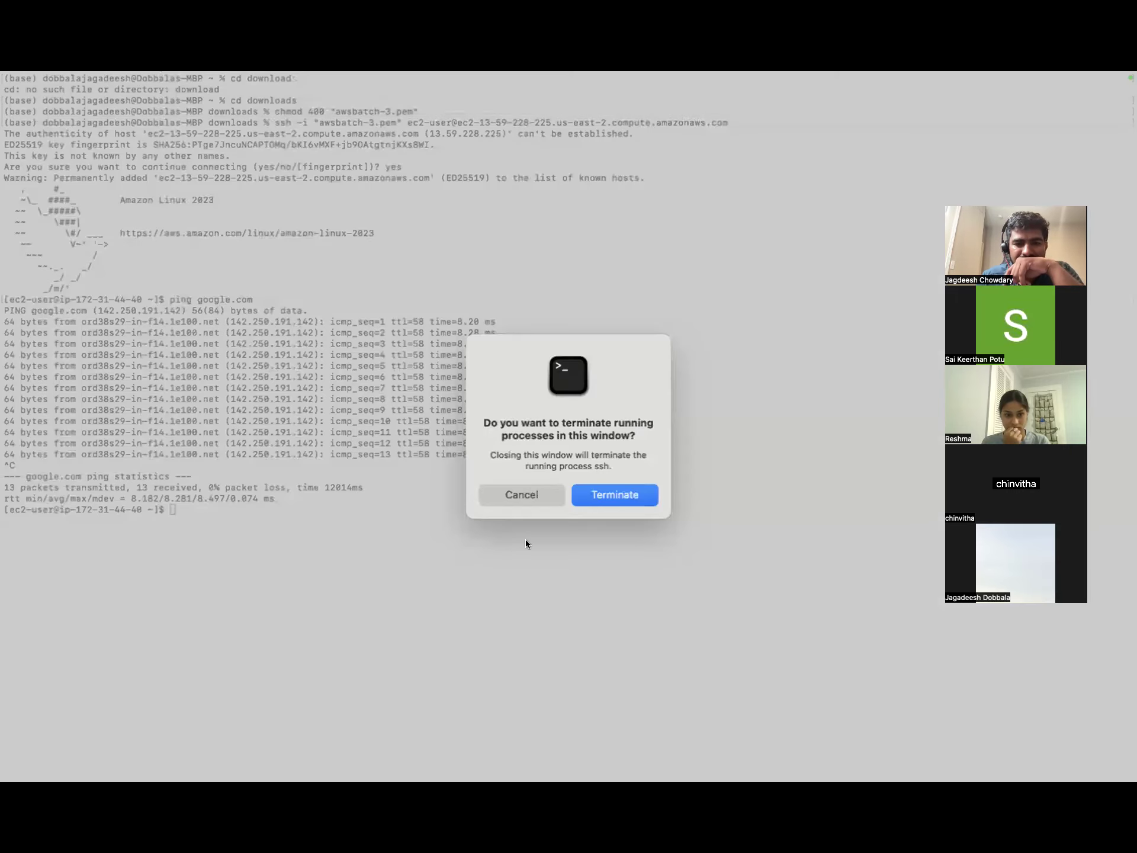
click(613, 495)
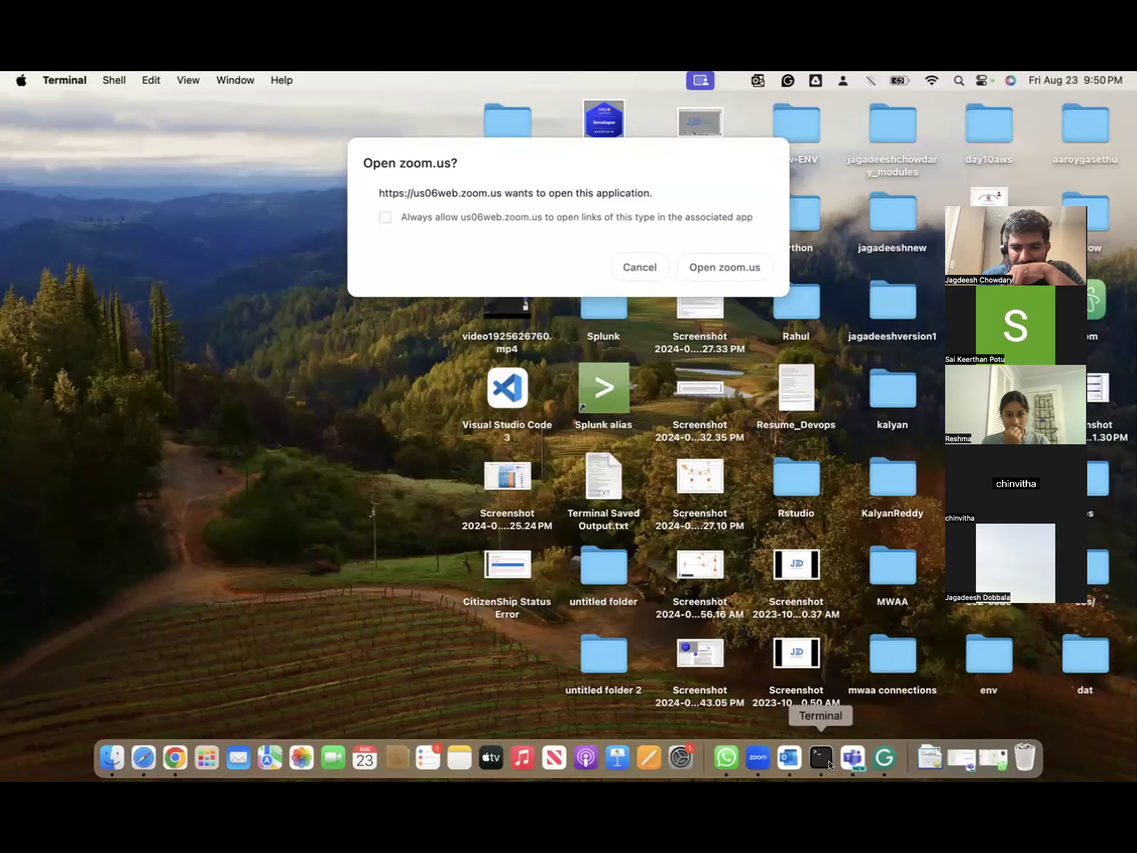
click(830, 763)
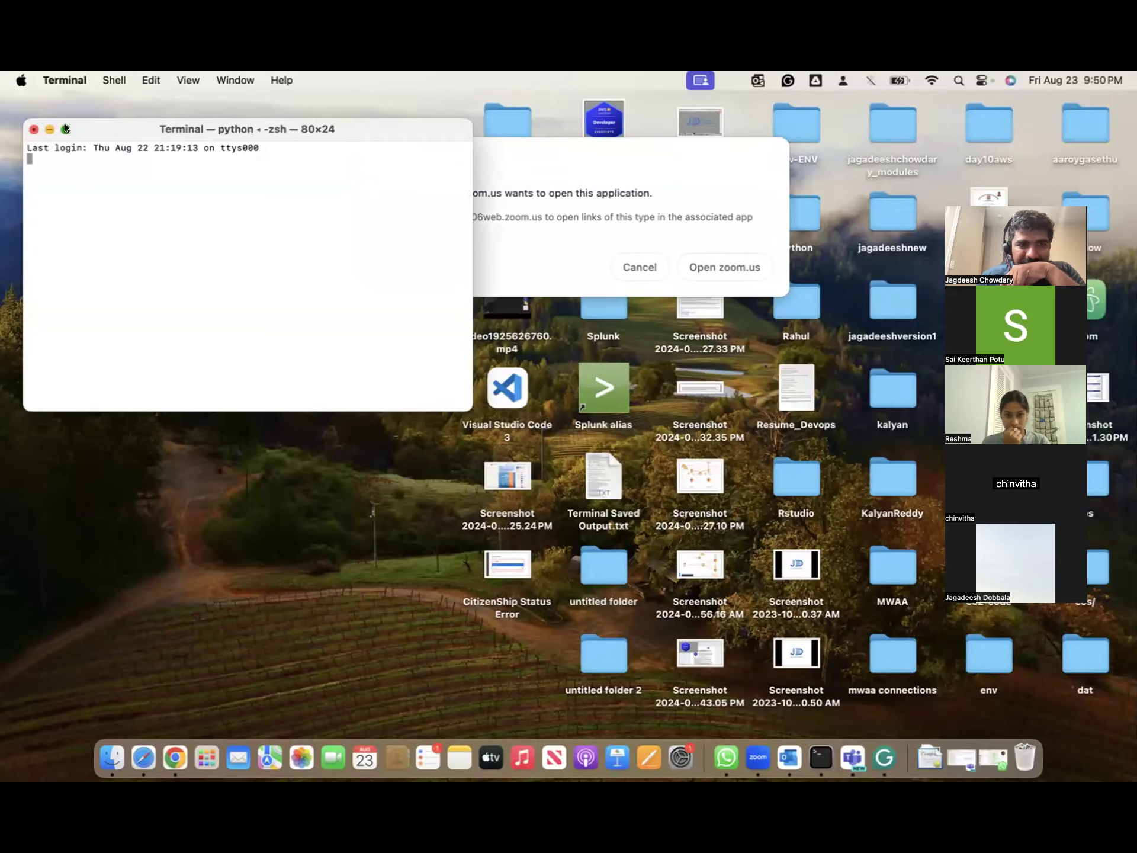
click(65, 129)
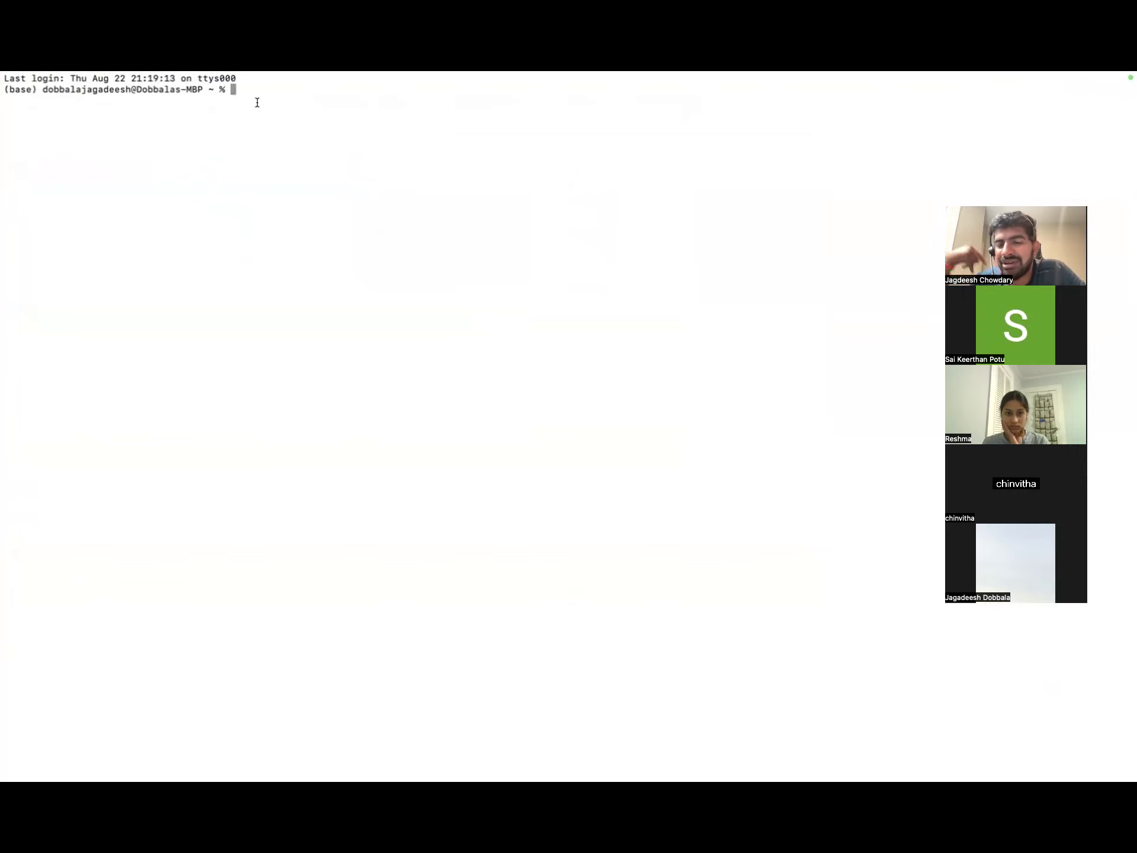
- Change to the downloads directory and print the working directory with pwd
text(cd)
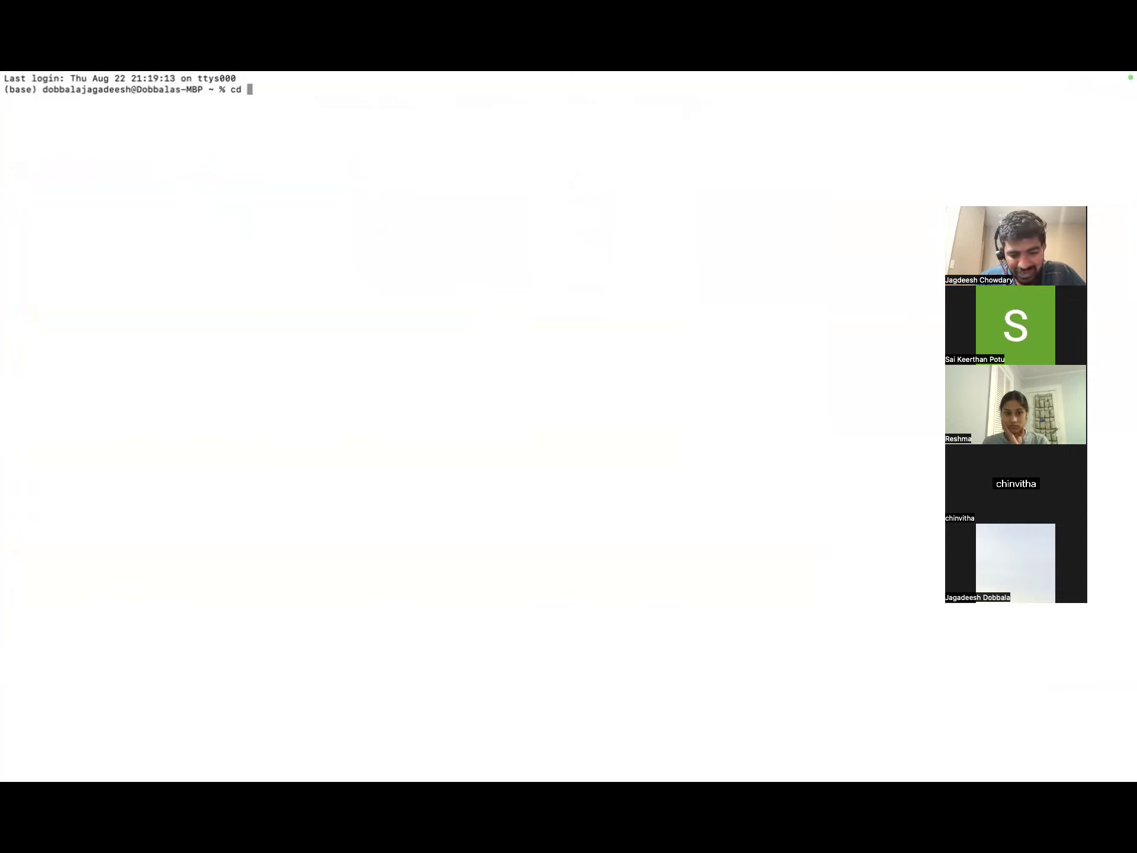
text( d)
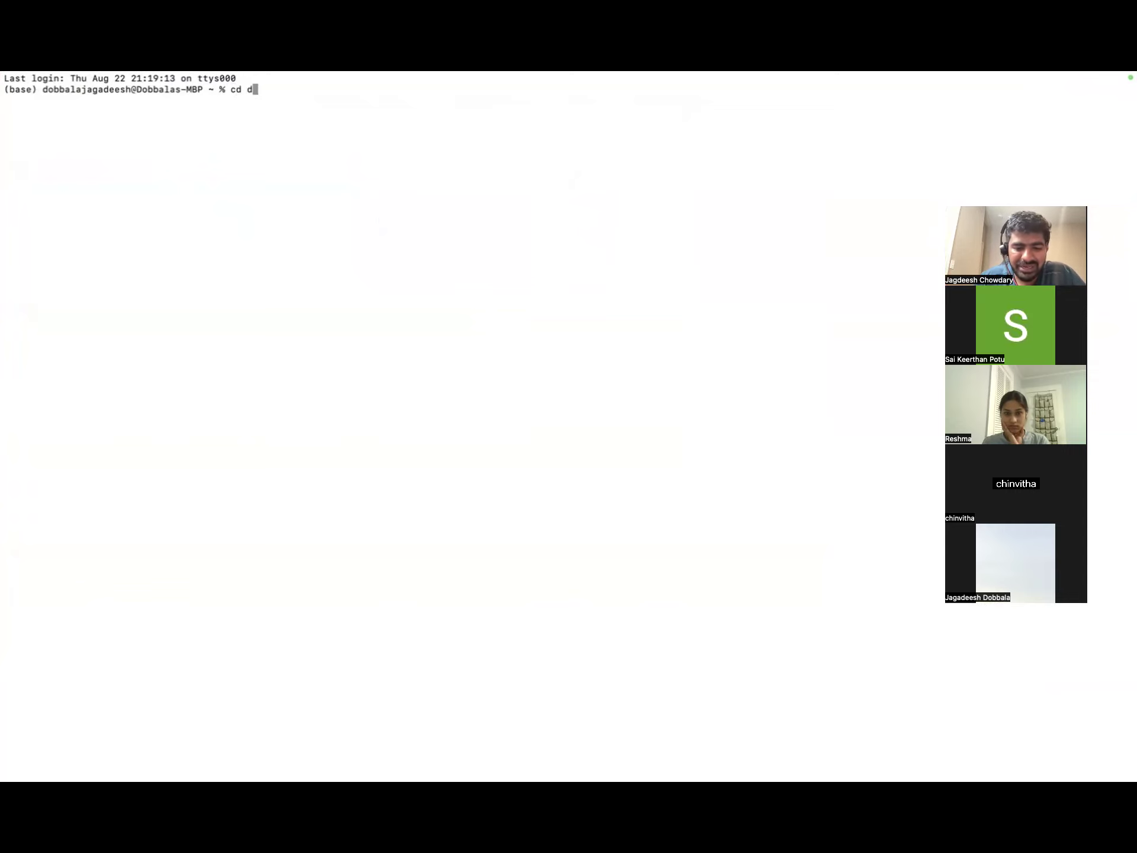
text(ownloads)
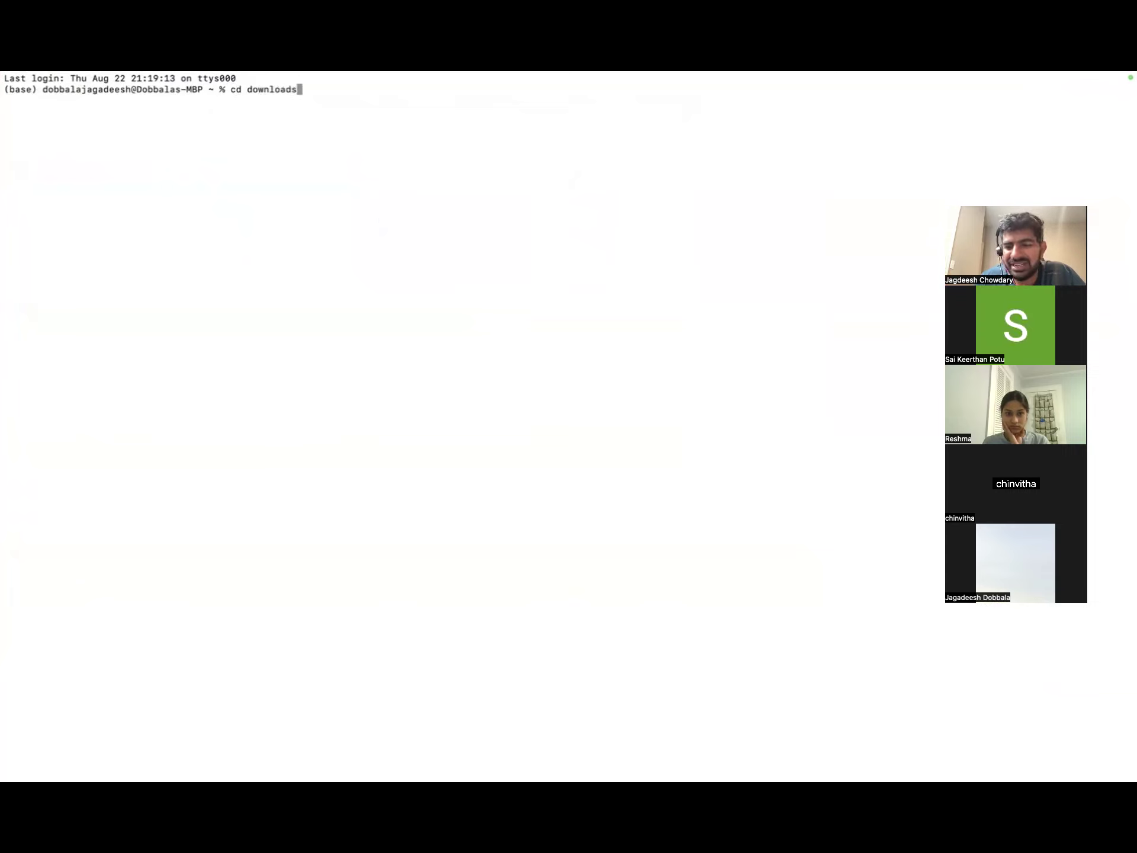
key(Return)
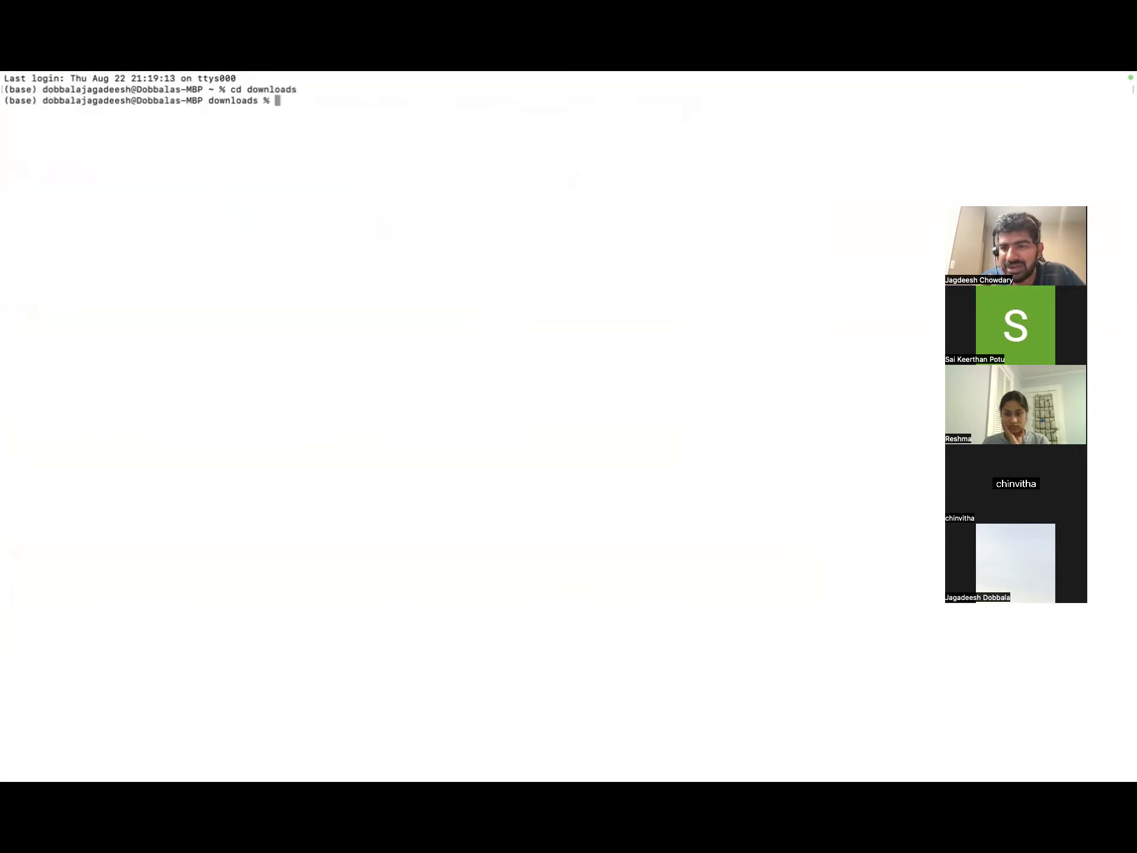
text(pwd)
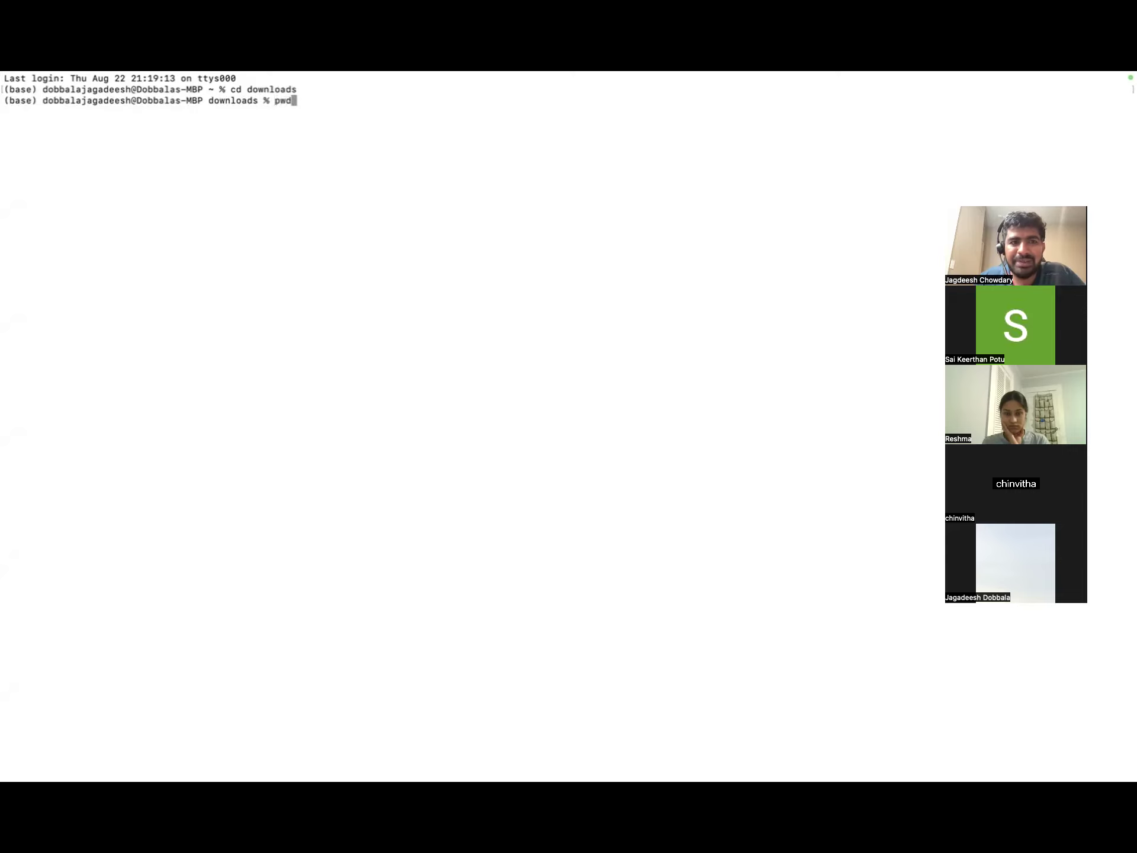
key(Return)
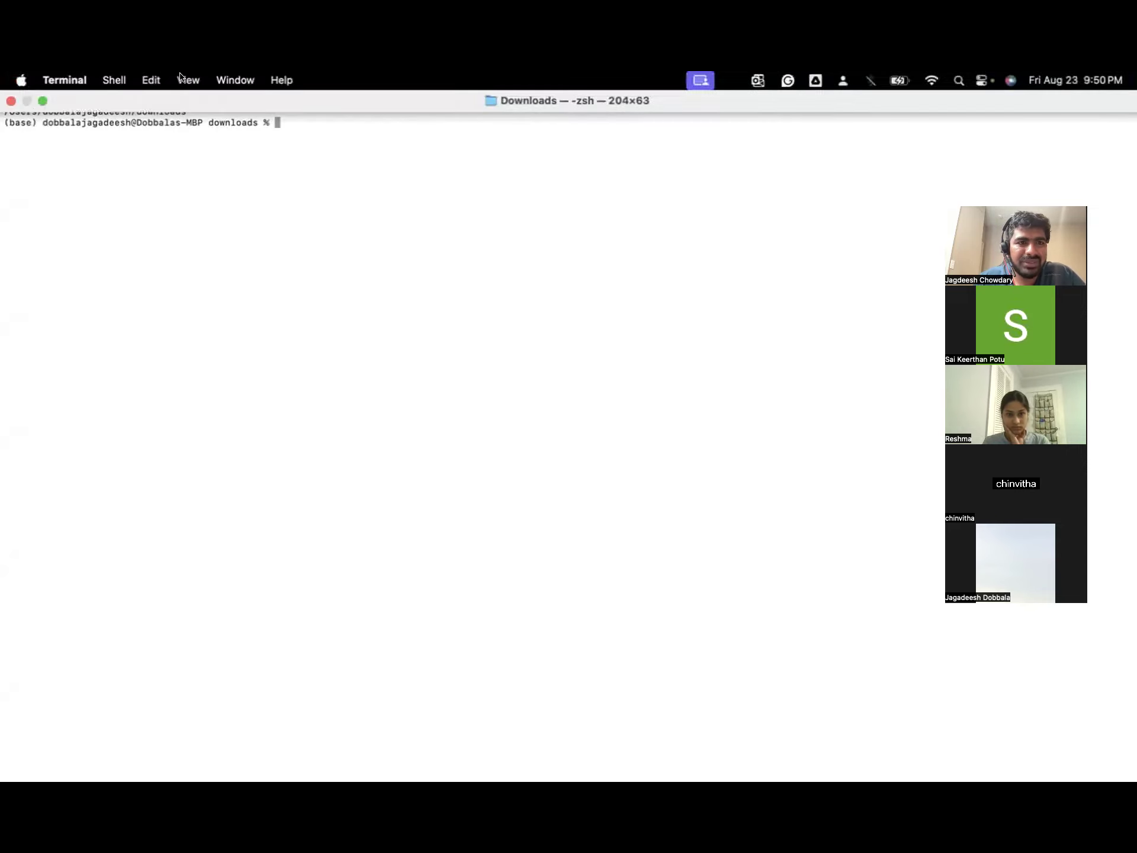
- Enlarge the terminal text and restrict the key file's permissions by running chmod 400 "awsbatch-3.pem"
click(183, 79)
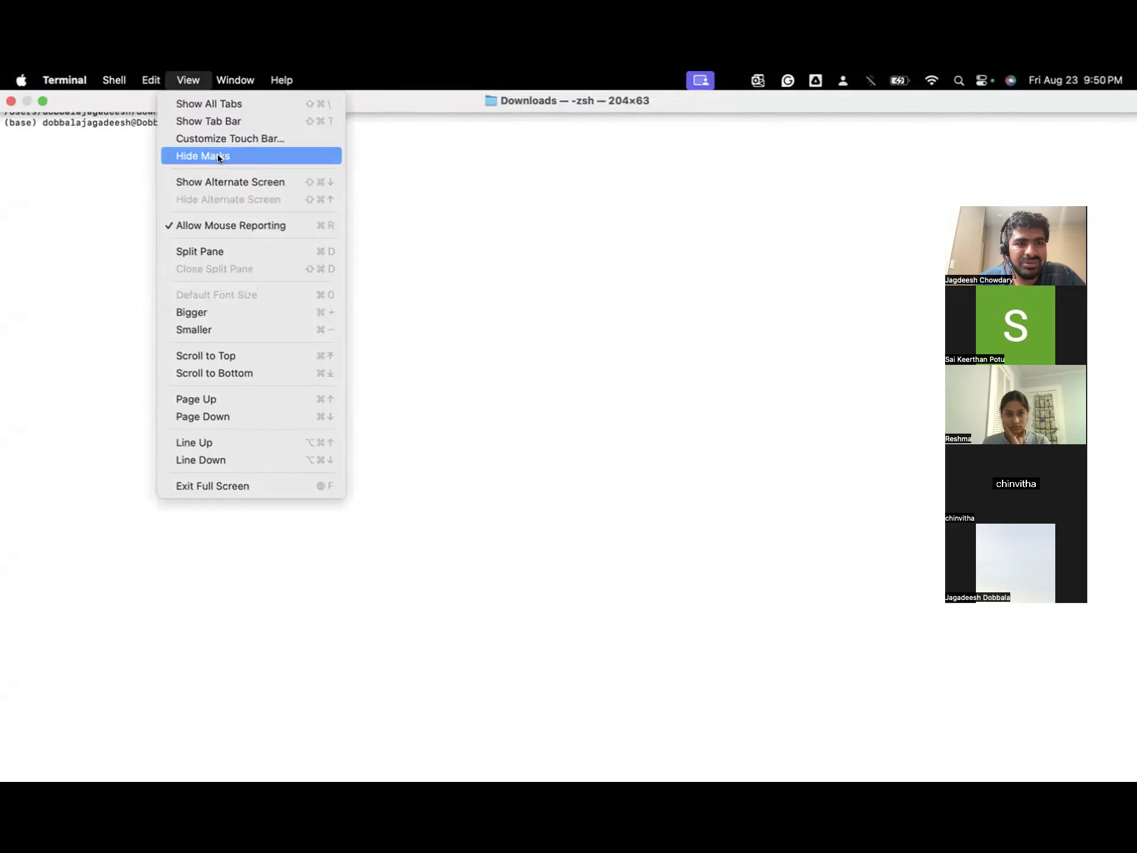
click(282, 303)
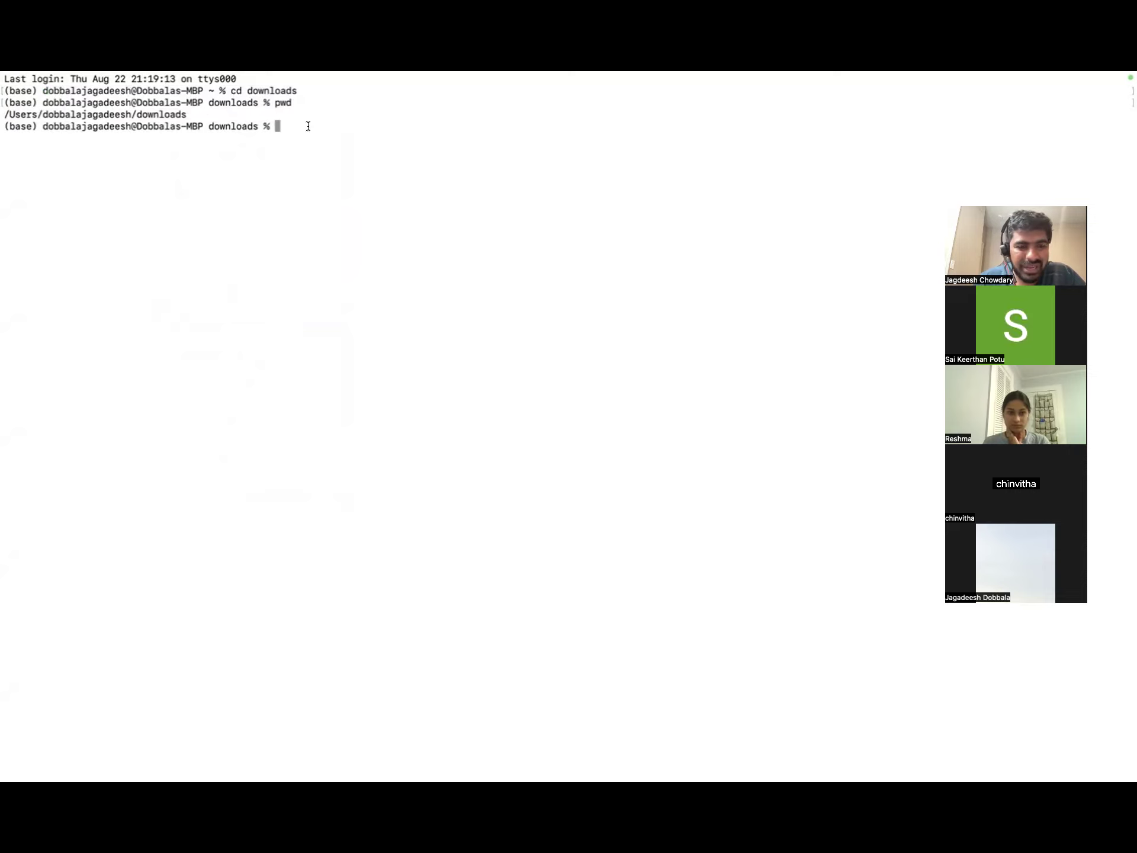
text(chmod 400 "awsbatch-3.pem")
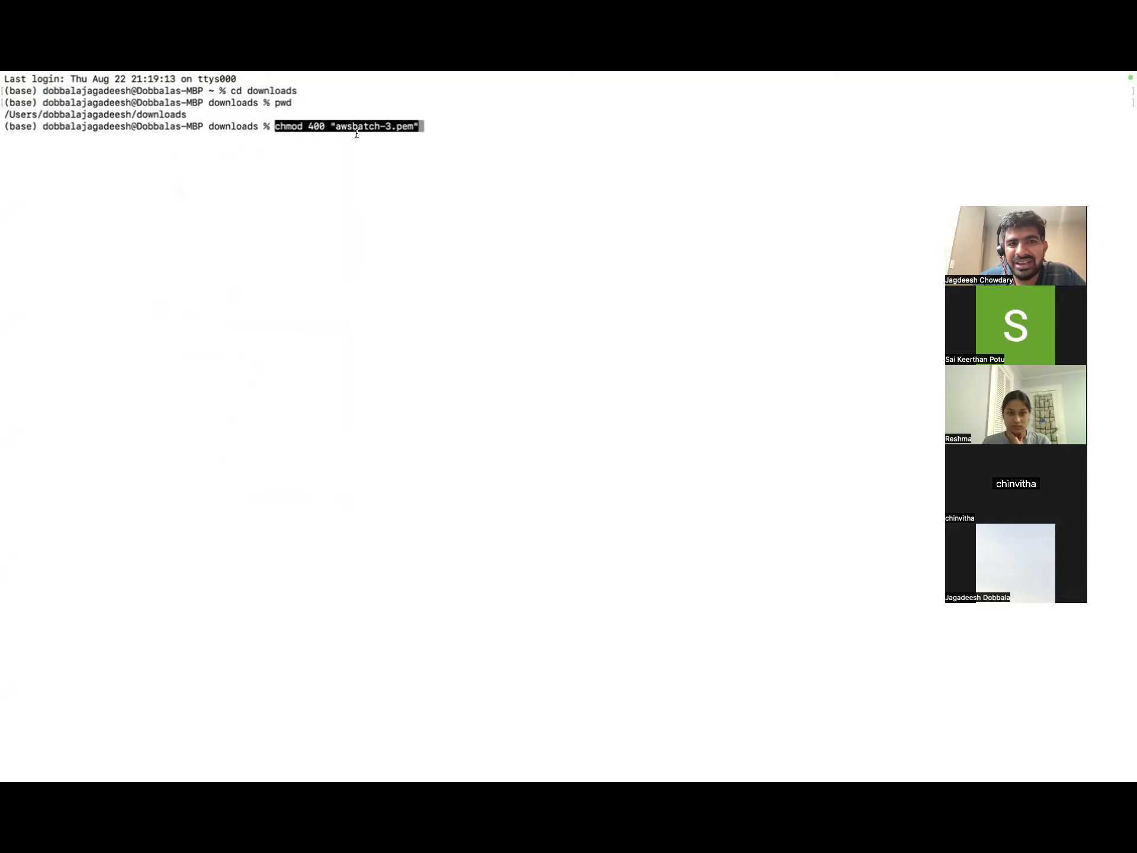
key(Return)
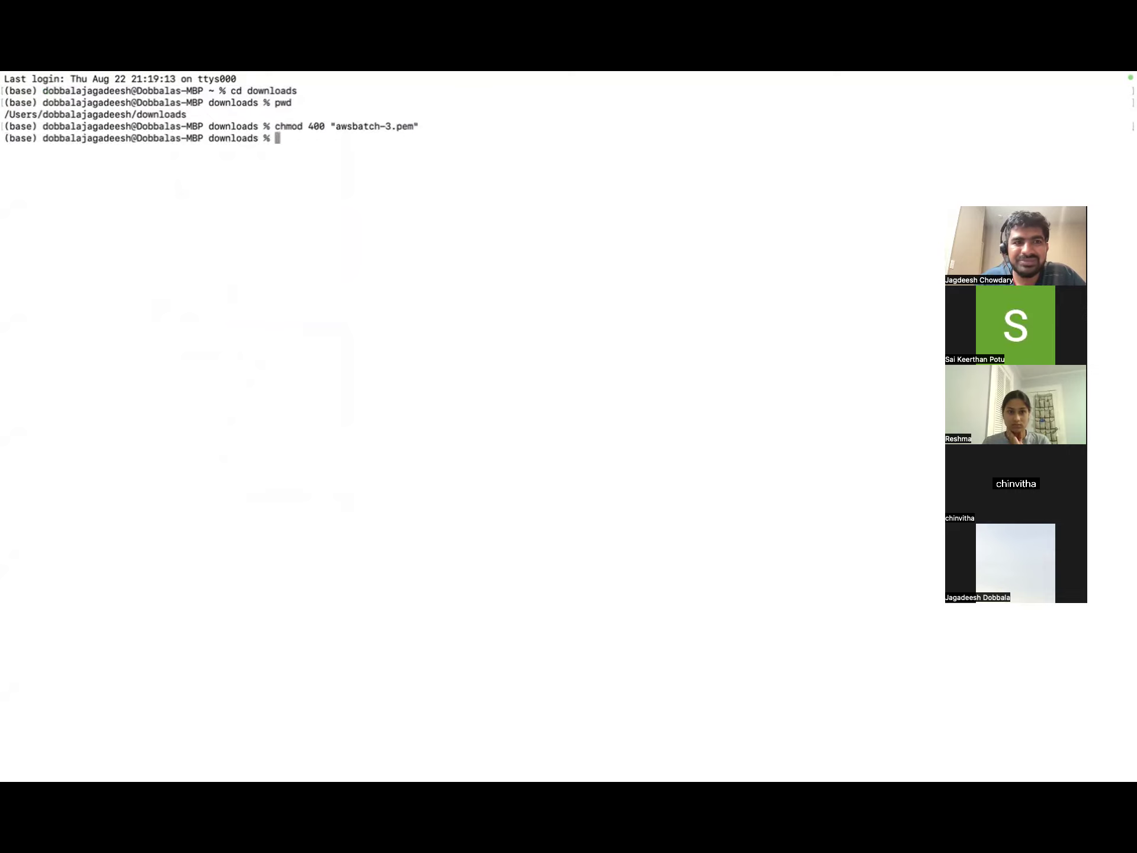
- Switch back to Safari and copy the example ssh command from the instance's connection instructions
key(ctrl+Up)
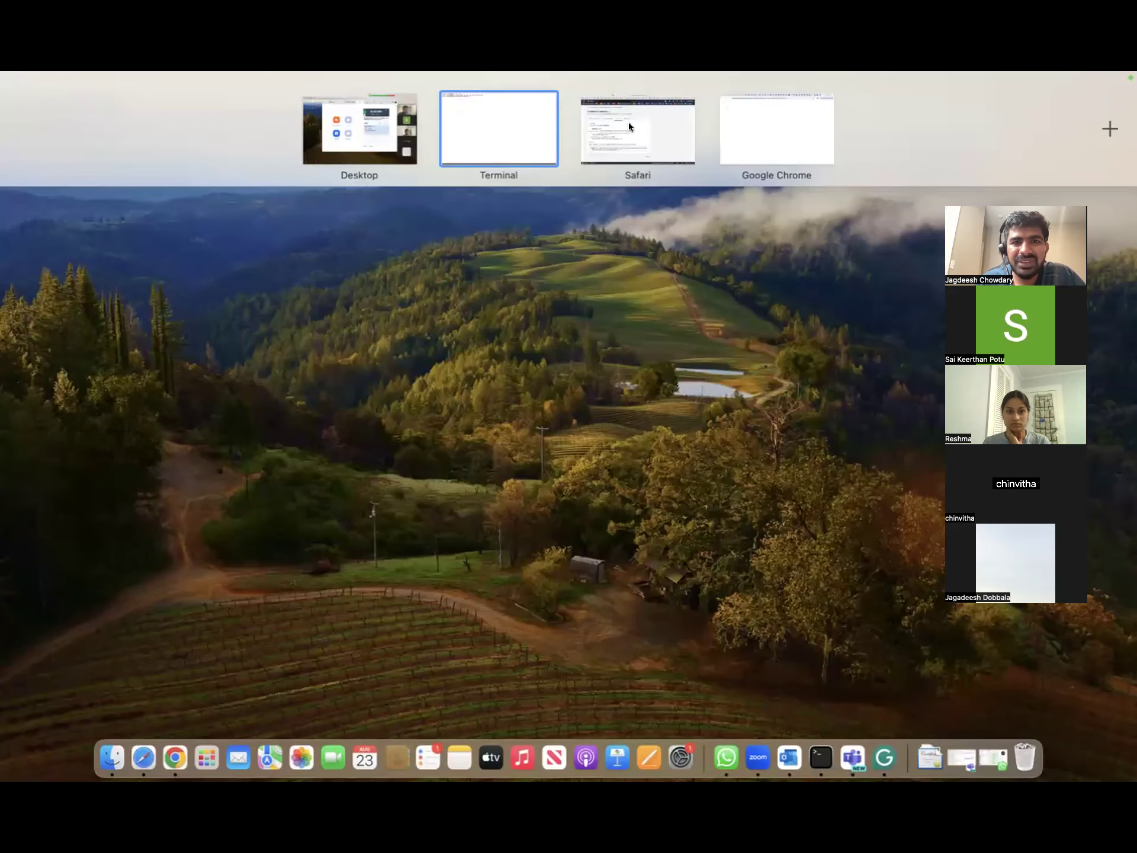
click(628, 122)
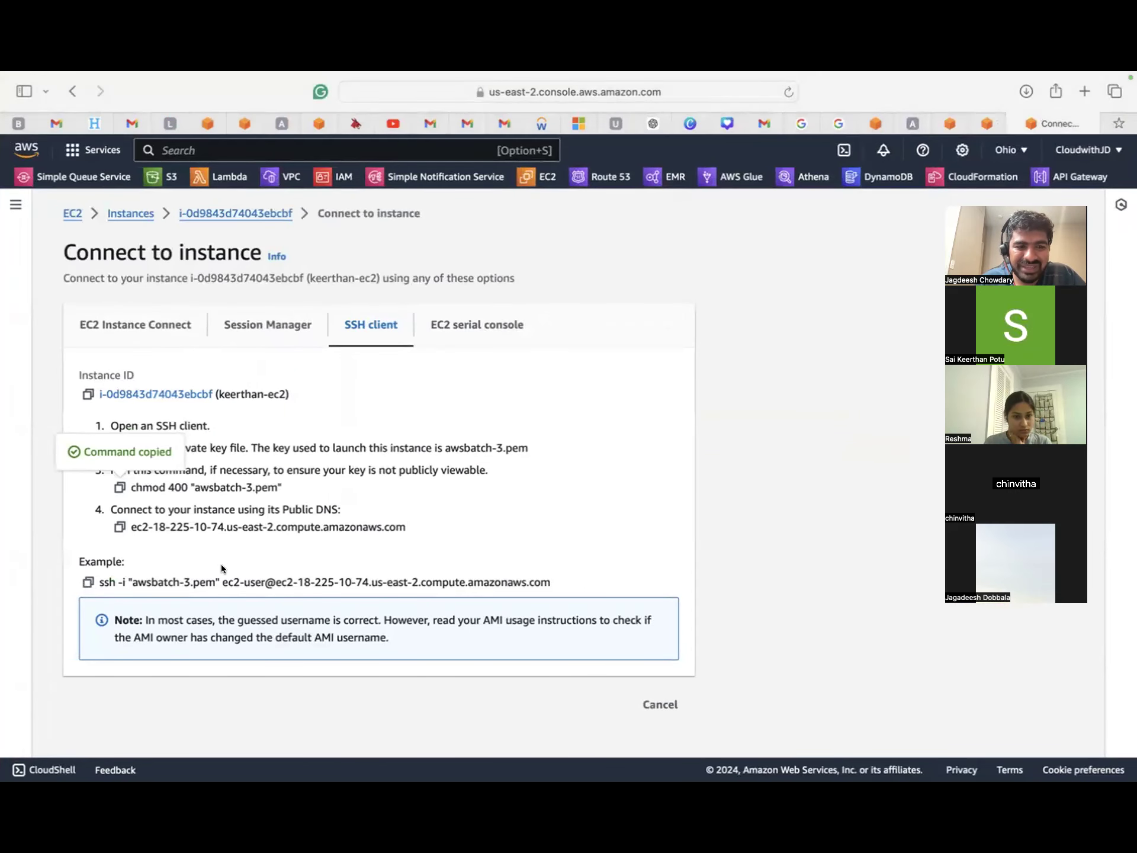
click(86, 583)
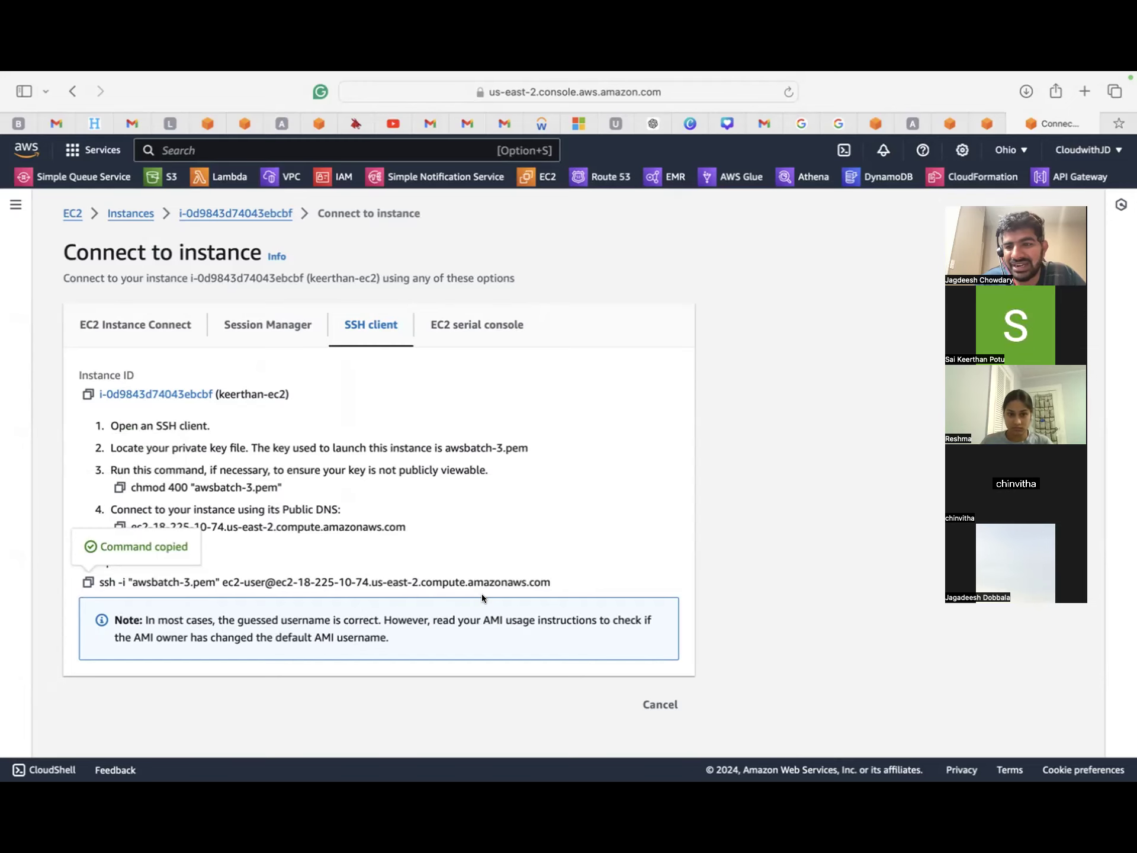
- Switch to Terminal, run the copied ssh -i "awsbatch-3.pem" command as ec2-user, and answer yes to continue connecting
key(ctrl+Up)
click(486, 130)
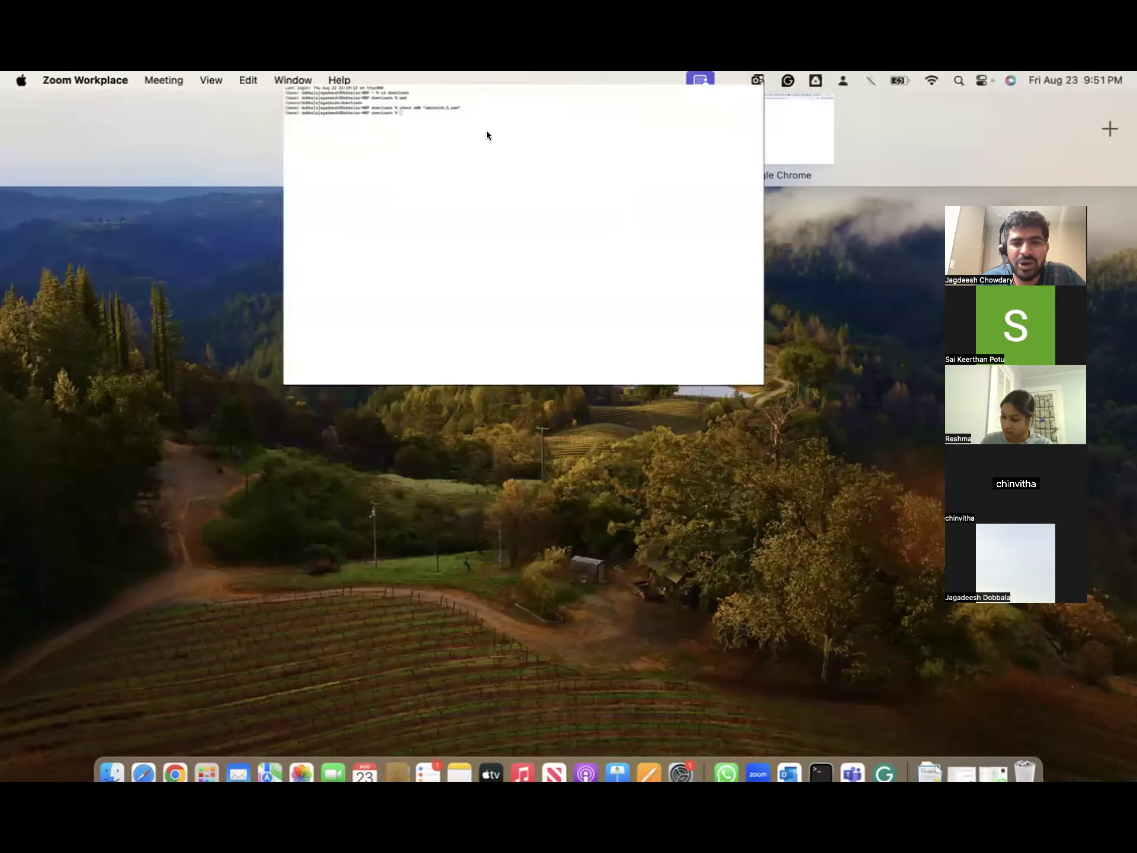
key(super+v)
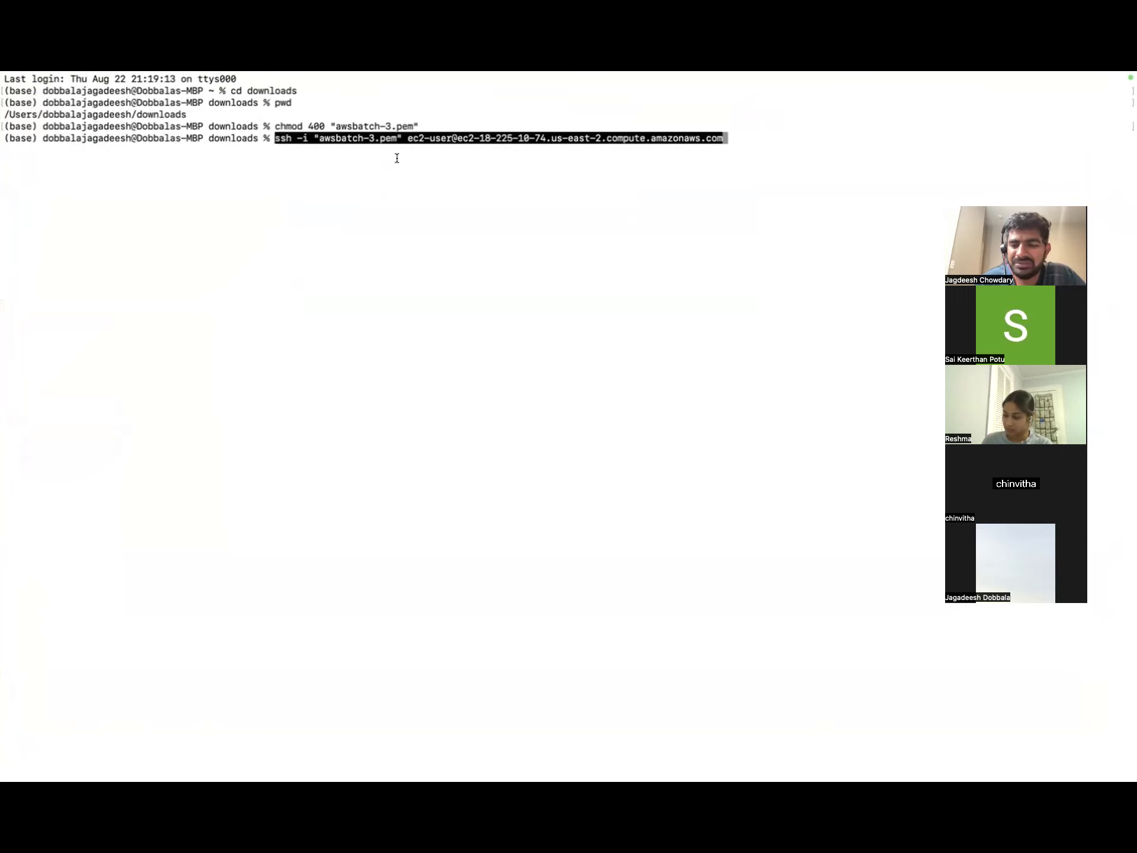
key(Return)
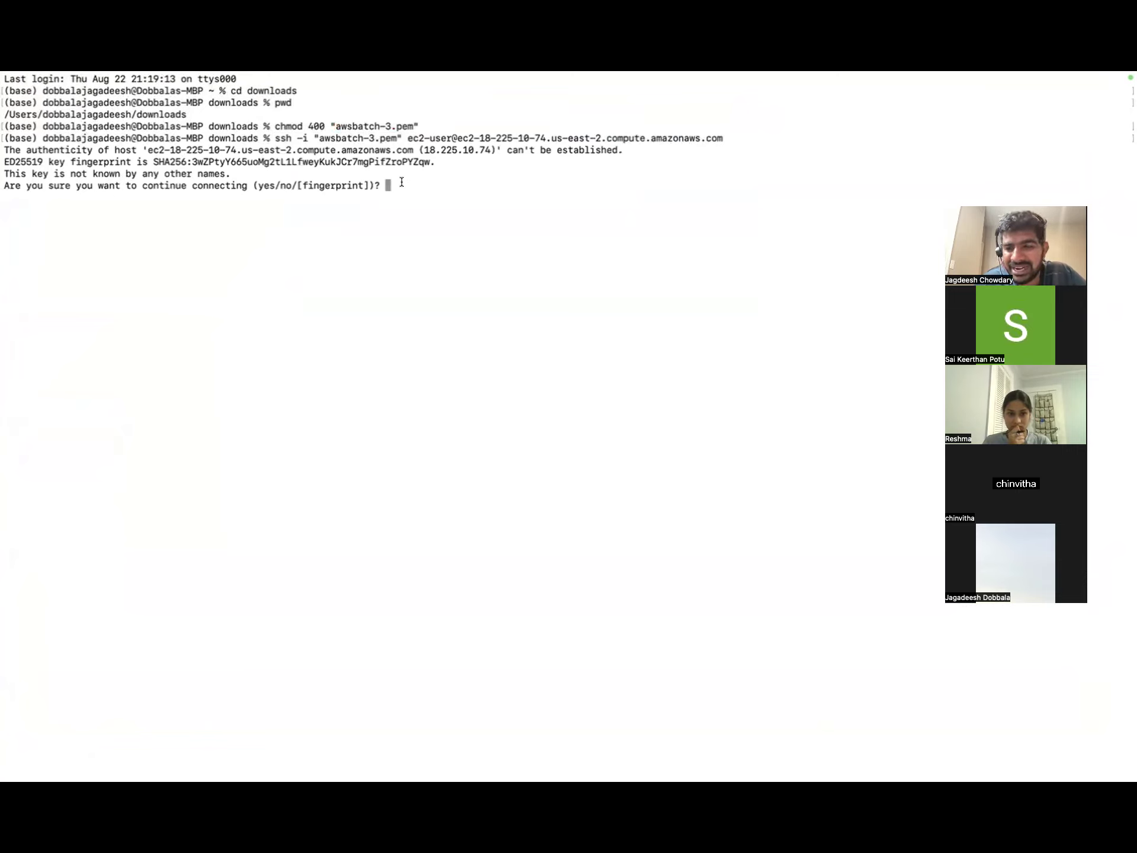
text(yes)
key(Return)
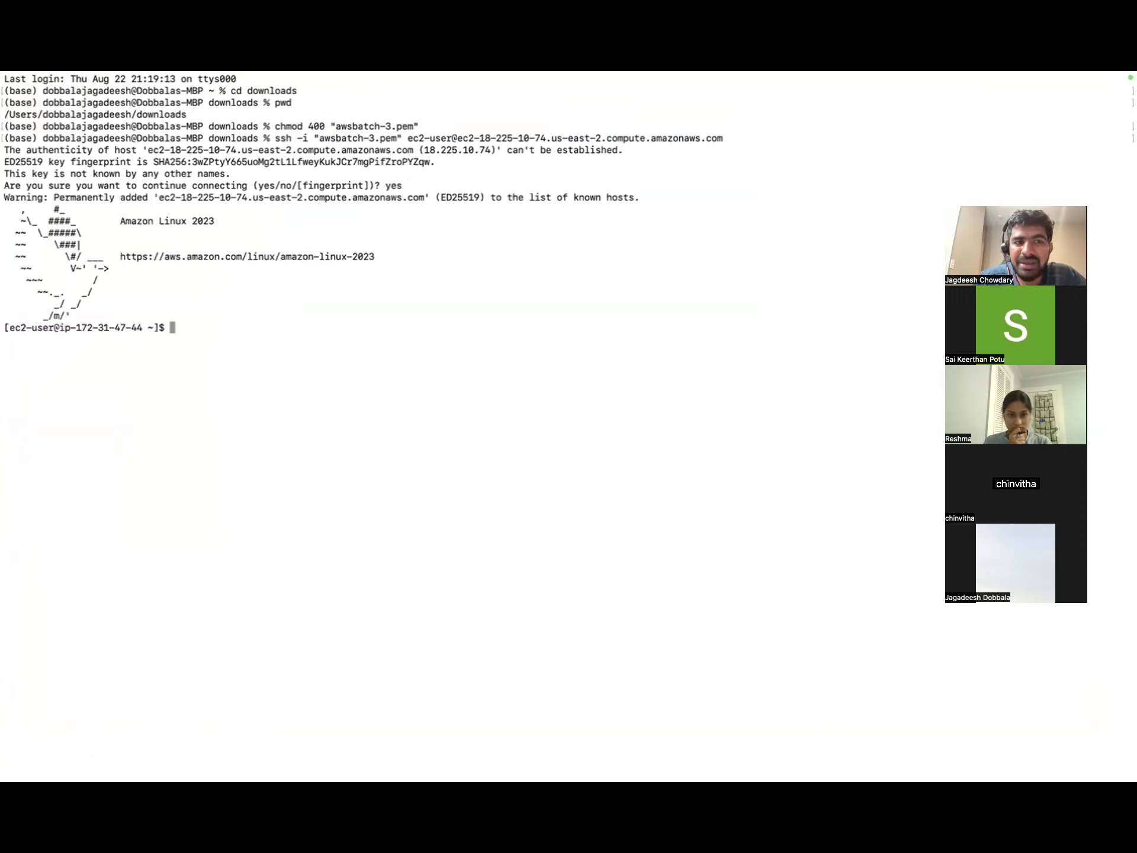
- Ping google.com from the connected EC2 instance and stop the ping after several replies
drag(119, 256, 393, 248)
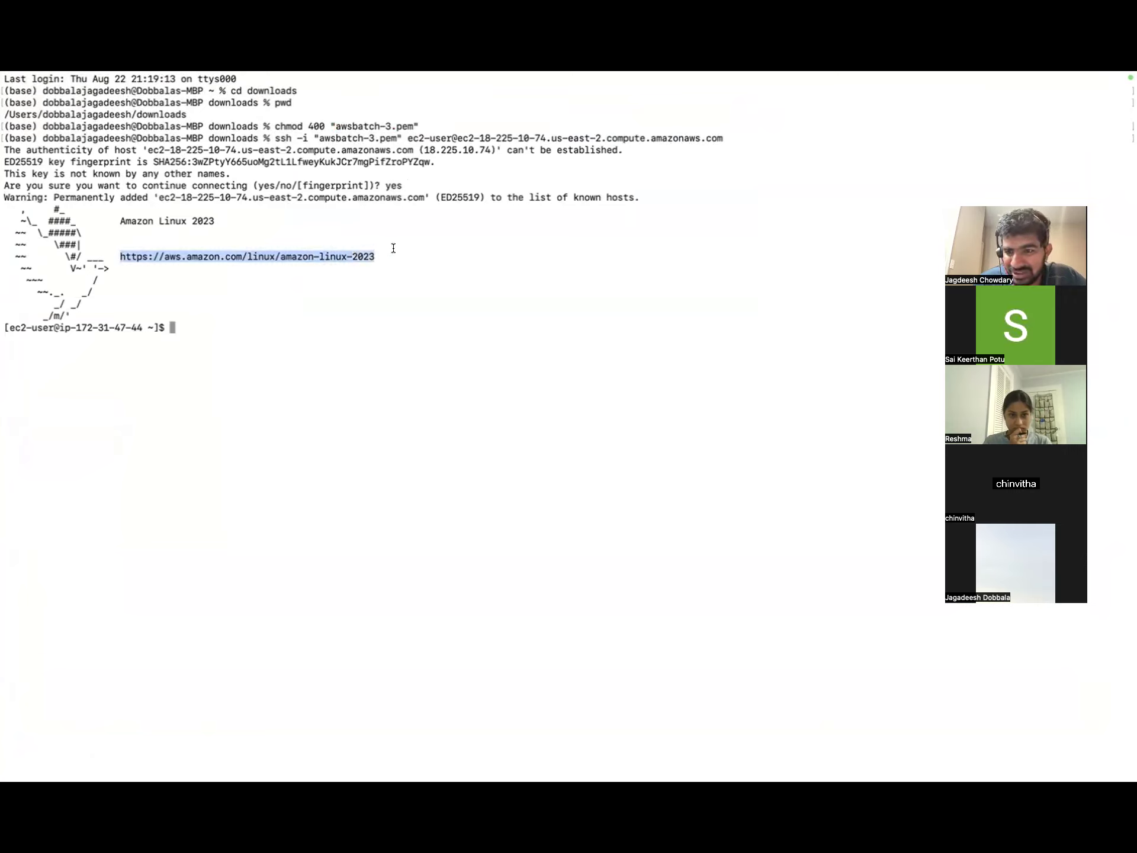
click(198, 336)
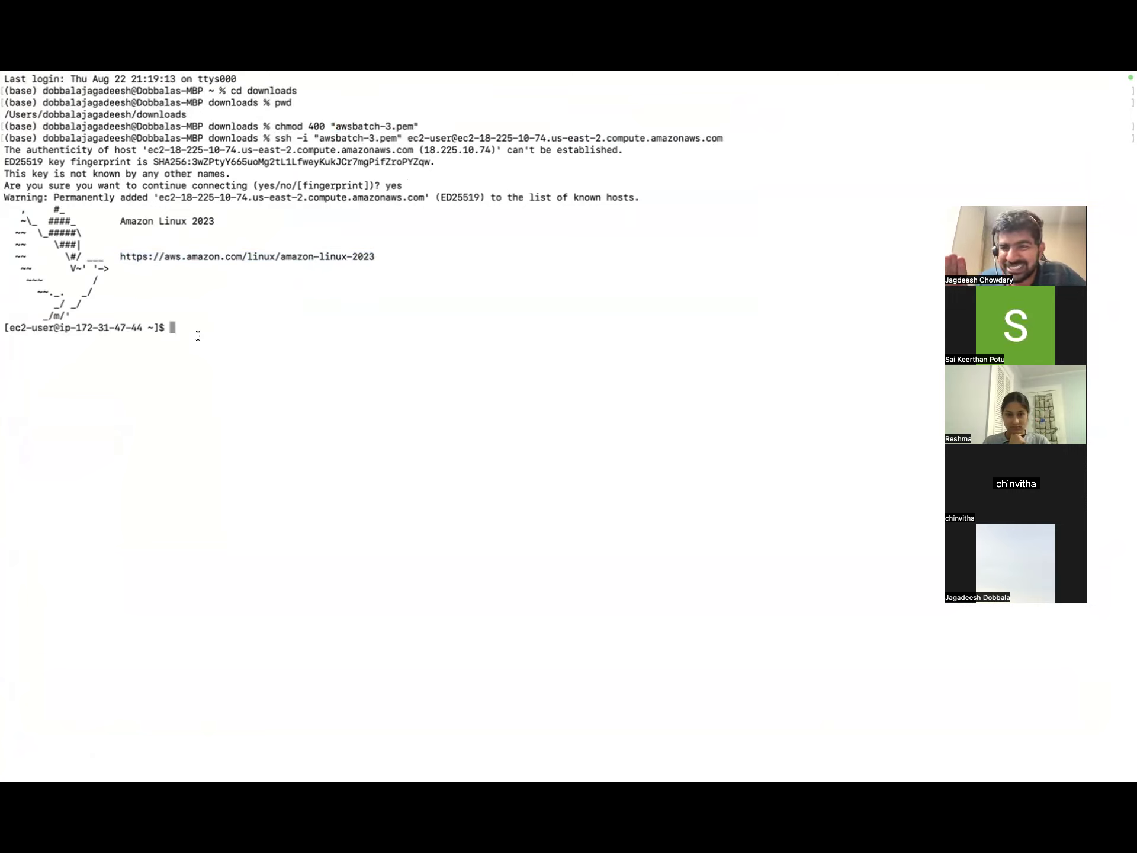
text(ping f)
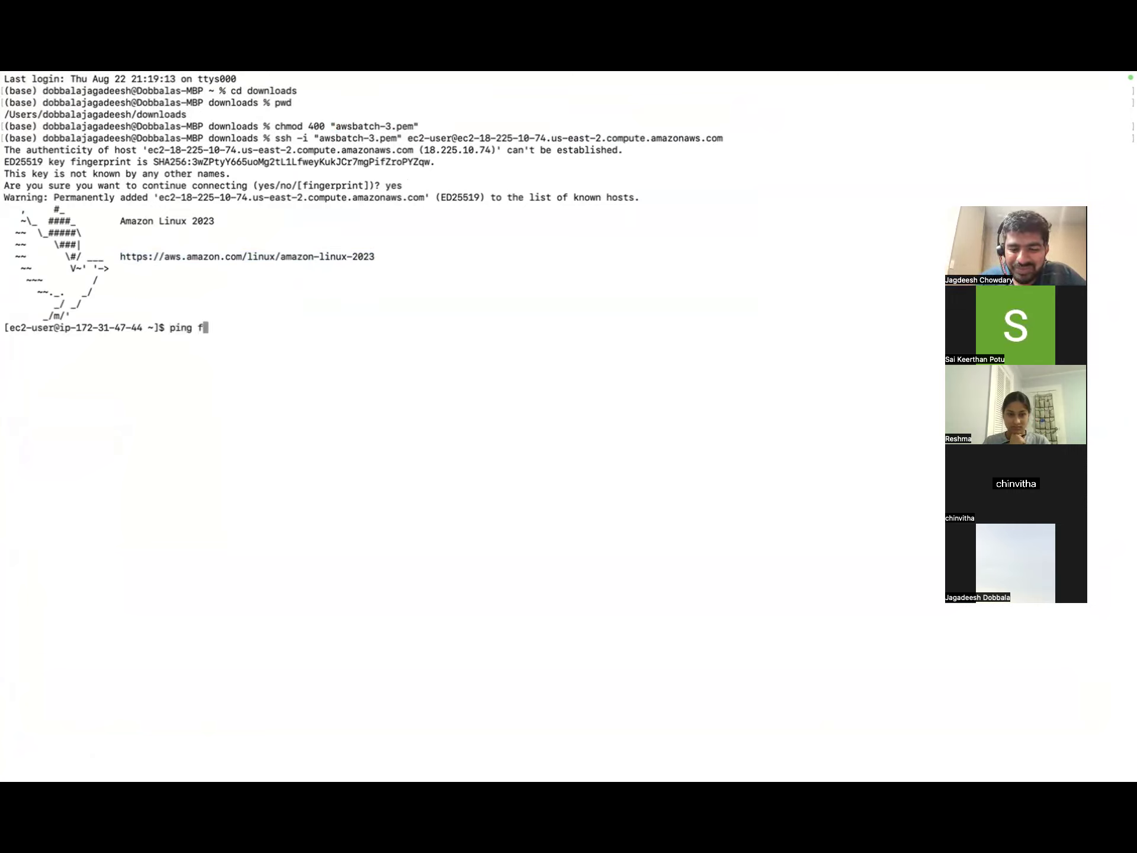
key(BackSpace)
text(google.com)
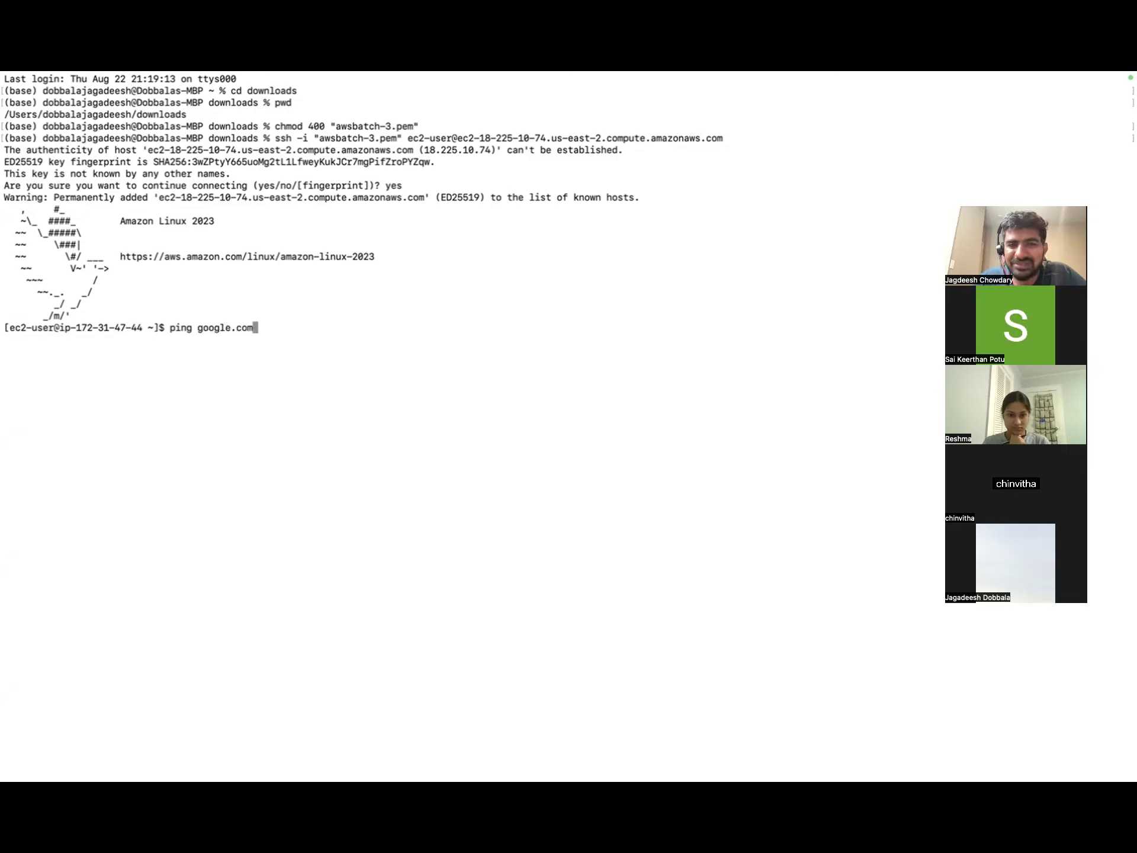
key(Return)
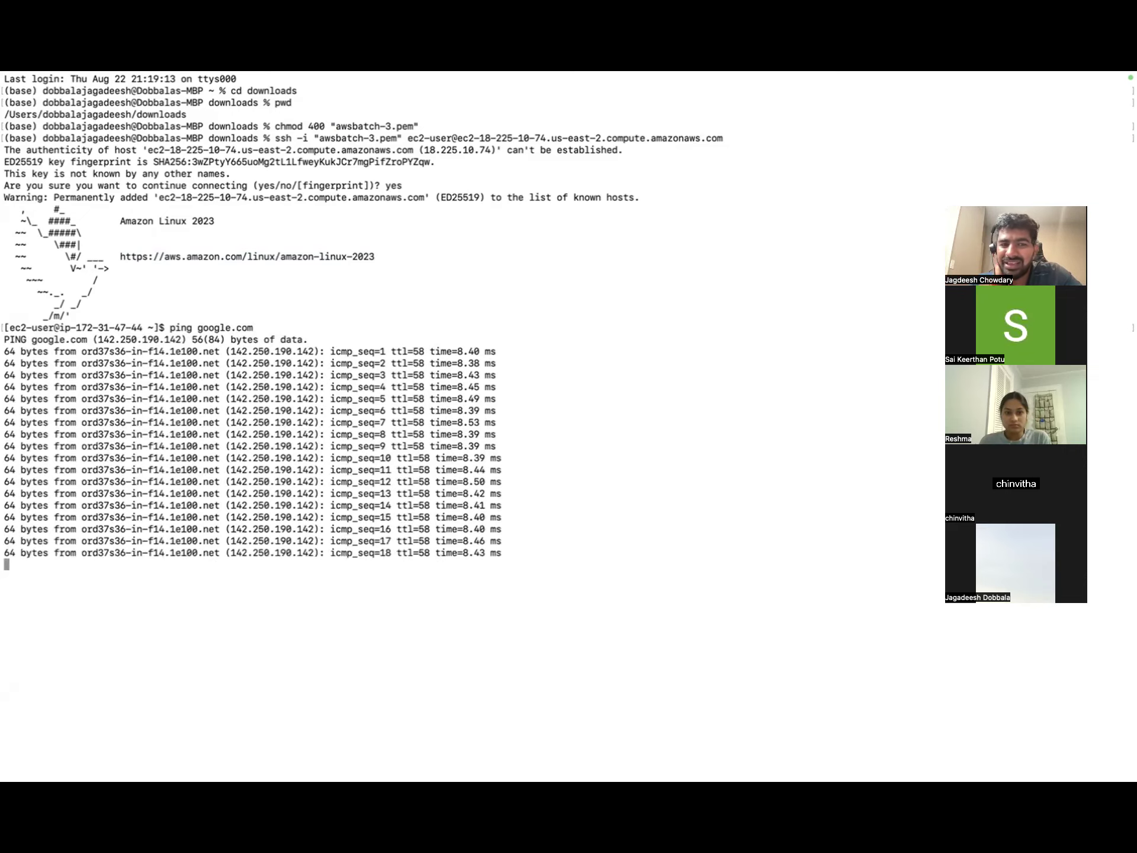
key(ctrl+c)
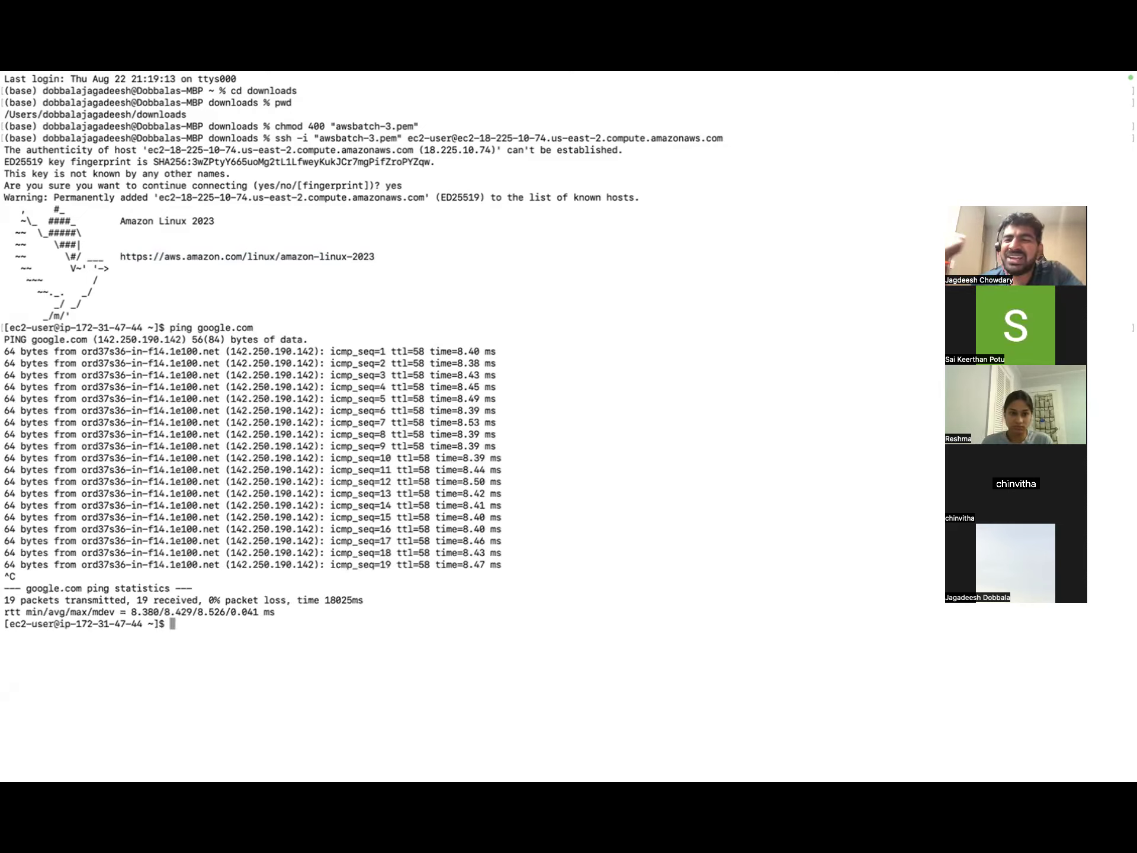
- Switch to Safari, open the VPC list in the VPC console, and start creating a new VPC
key(ctrl+Up)
click(641, 143)
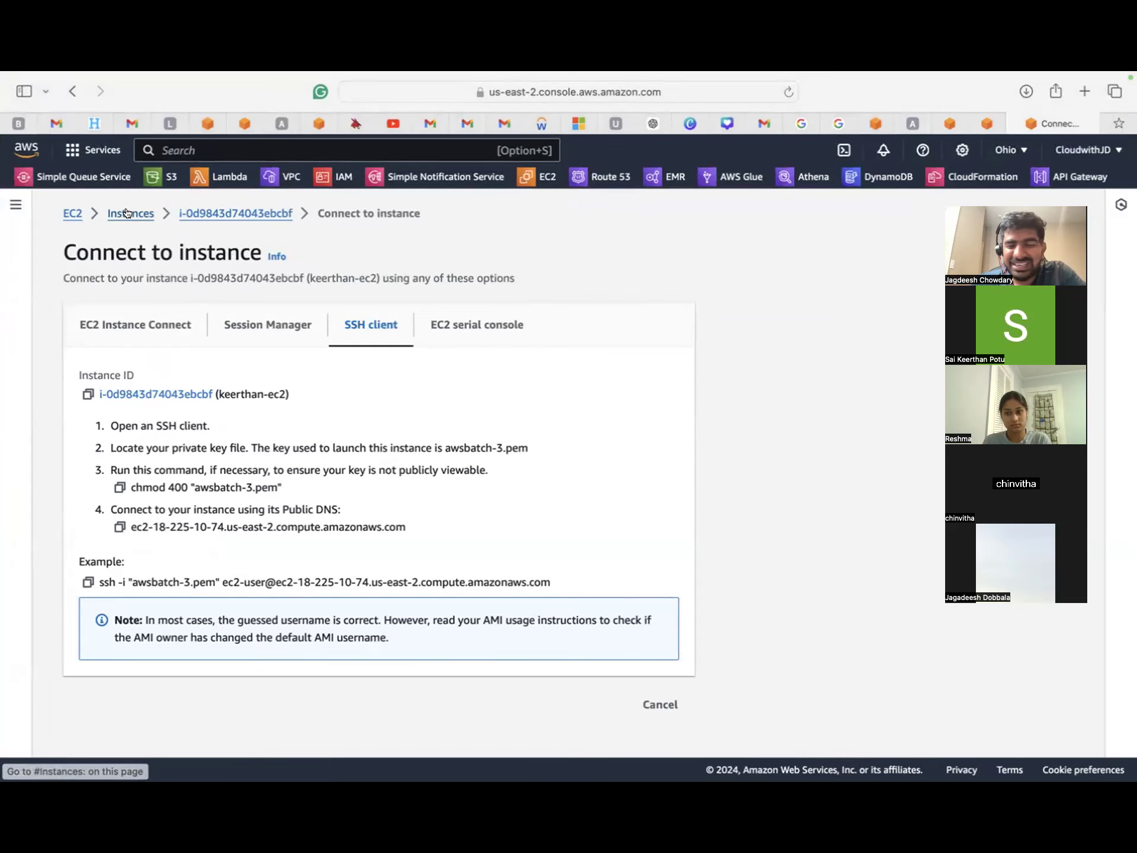
click(127, 213)
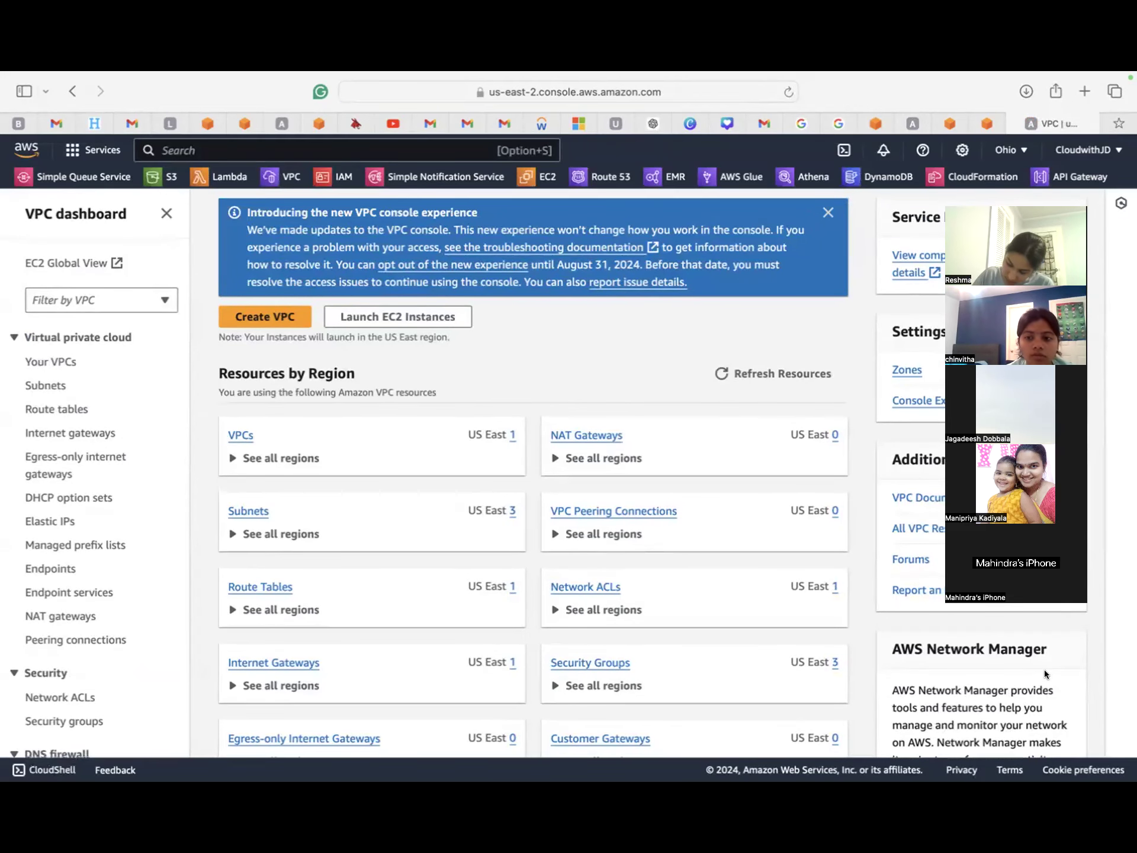
mouse_move(633, 88)
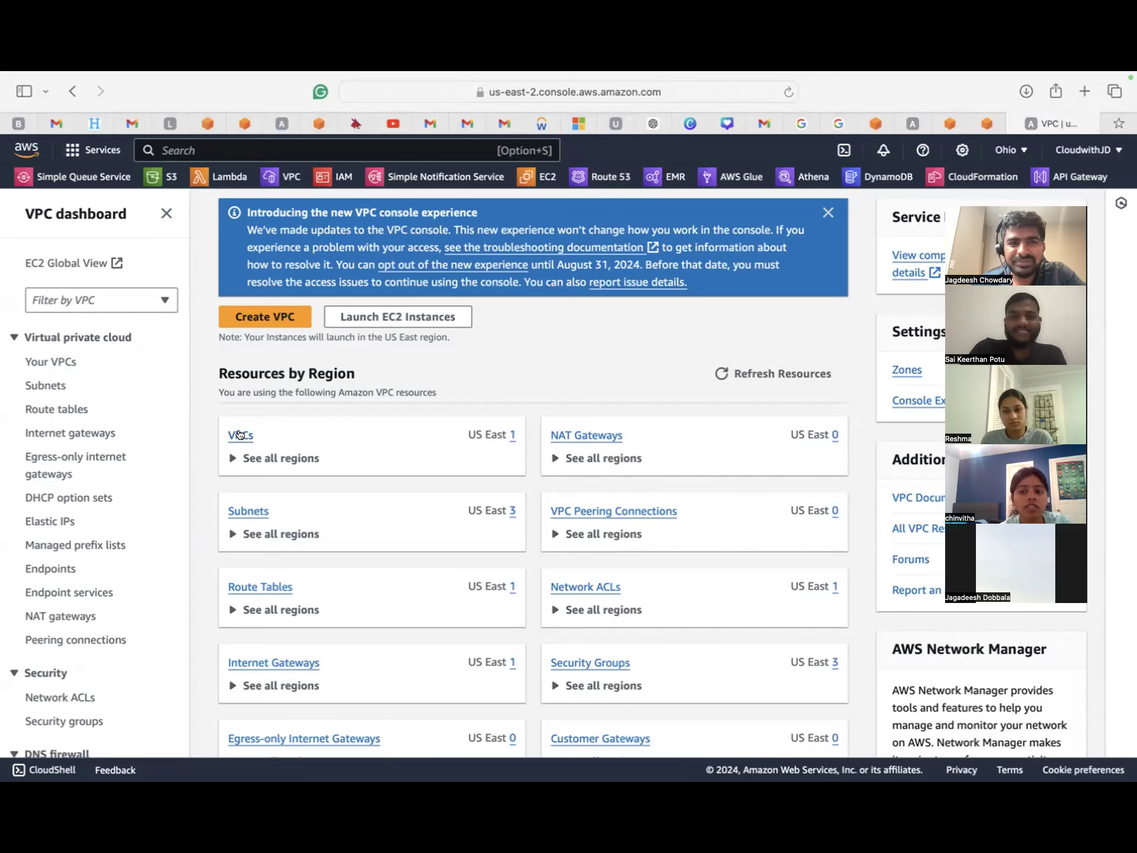
click(239, 434)
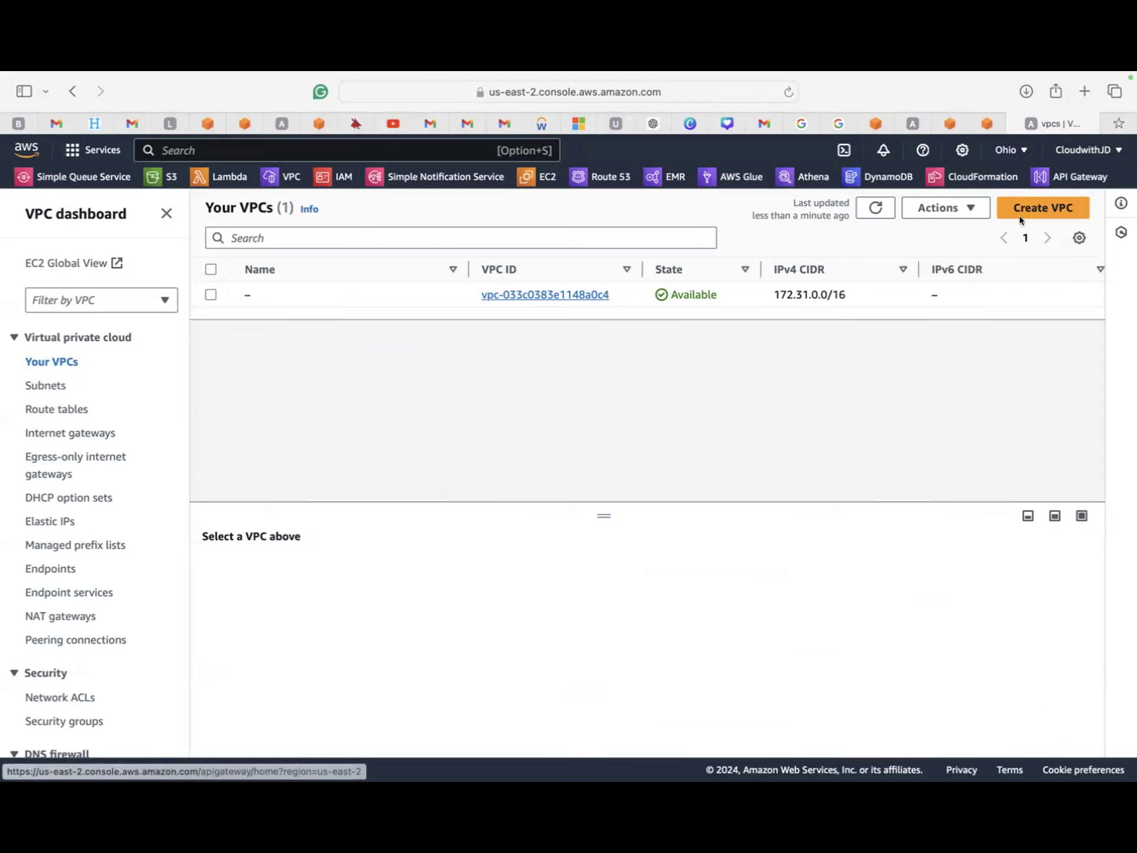
click(1025, 211)
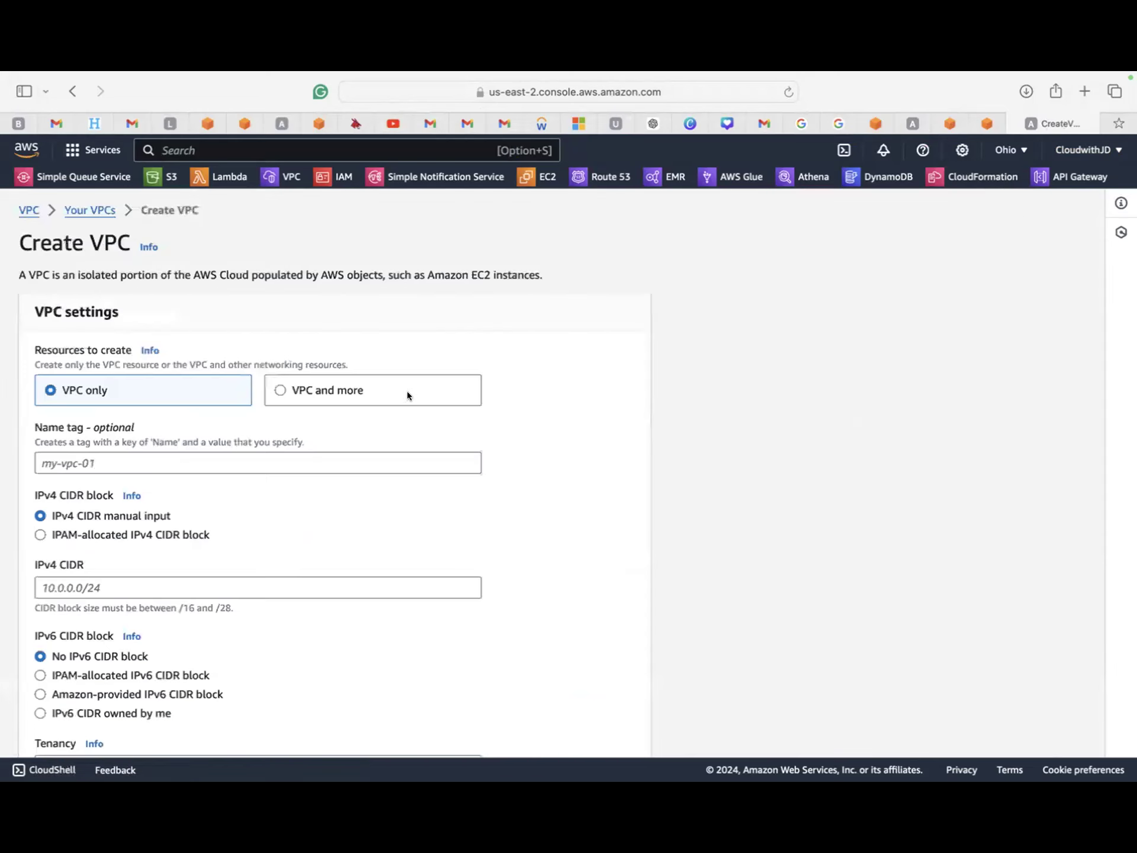
- Choose the VPC and more option and examine its preview of subnets, route tables and network connections
scroll(186, 459, down, 5)
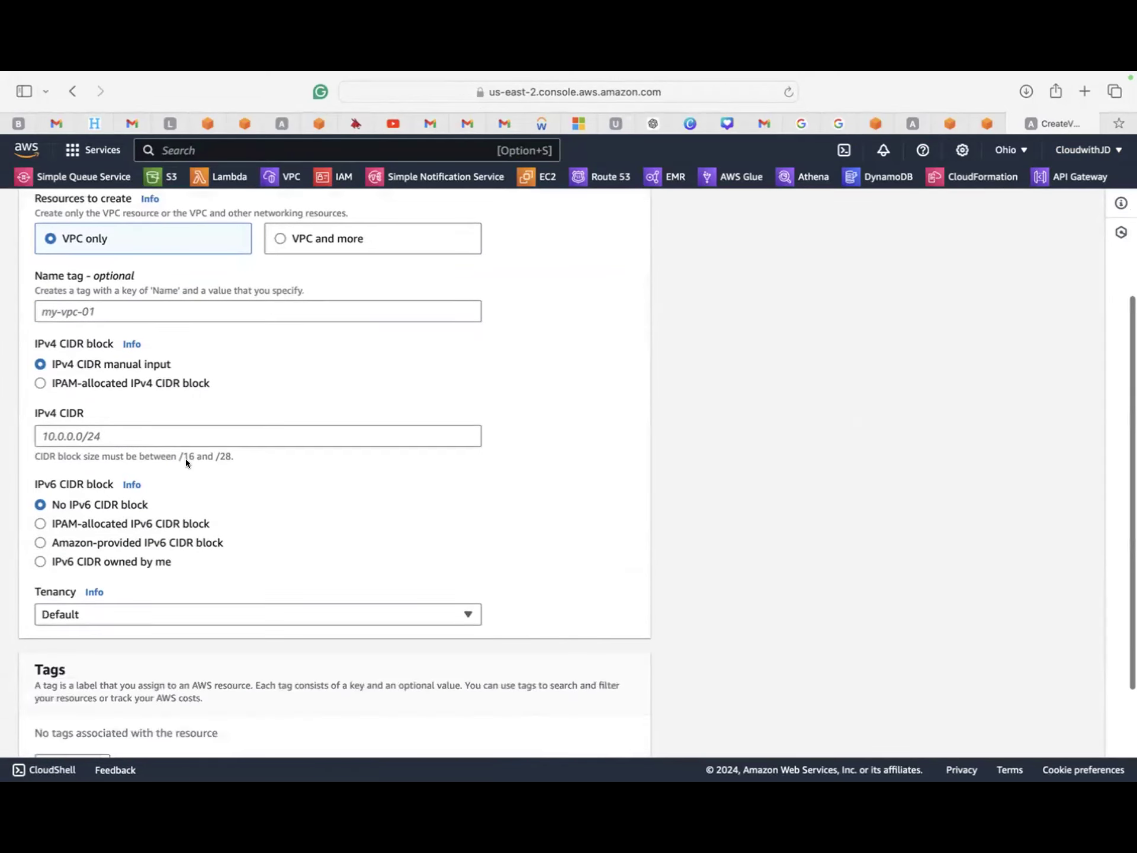
click(281, 238)
scroll(717, 424, right, 5)
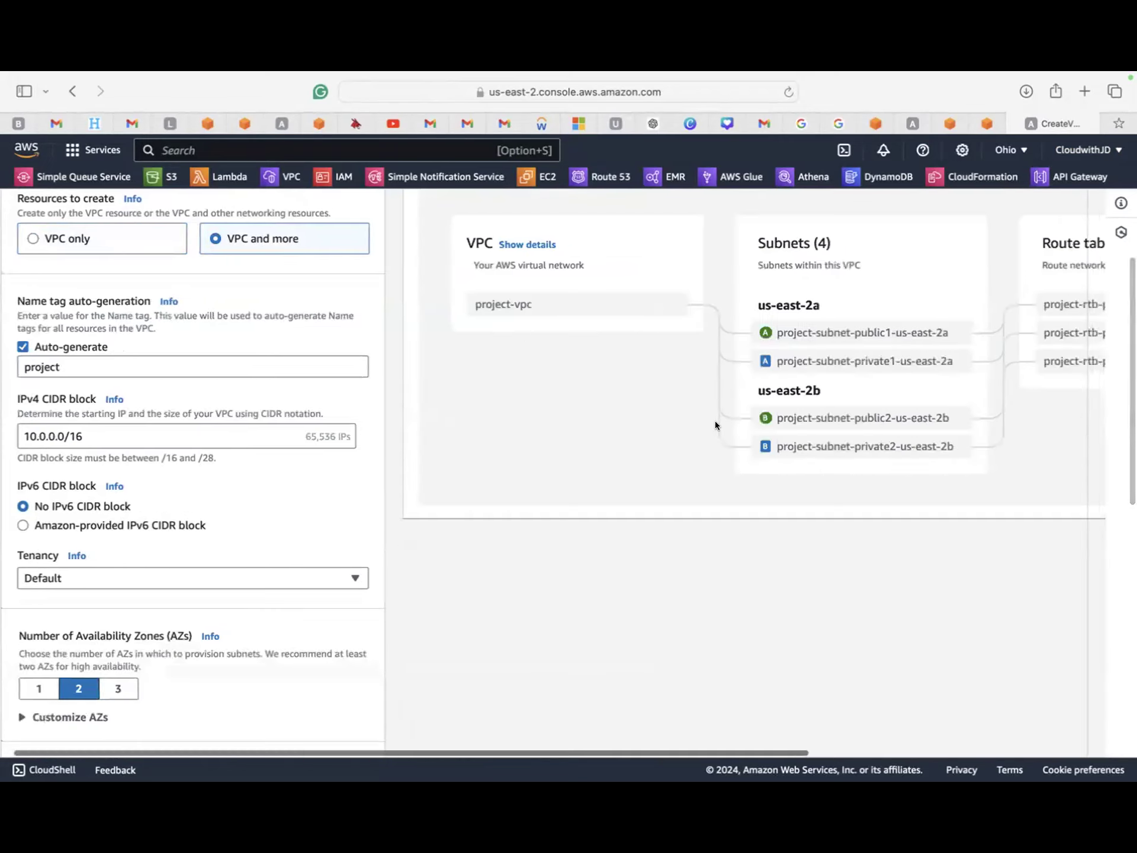
scroll(715, 425, right, 3)
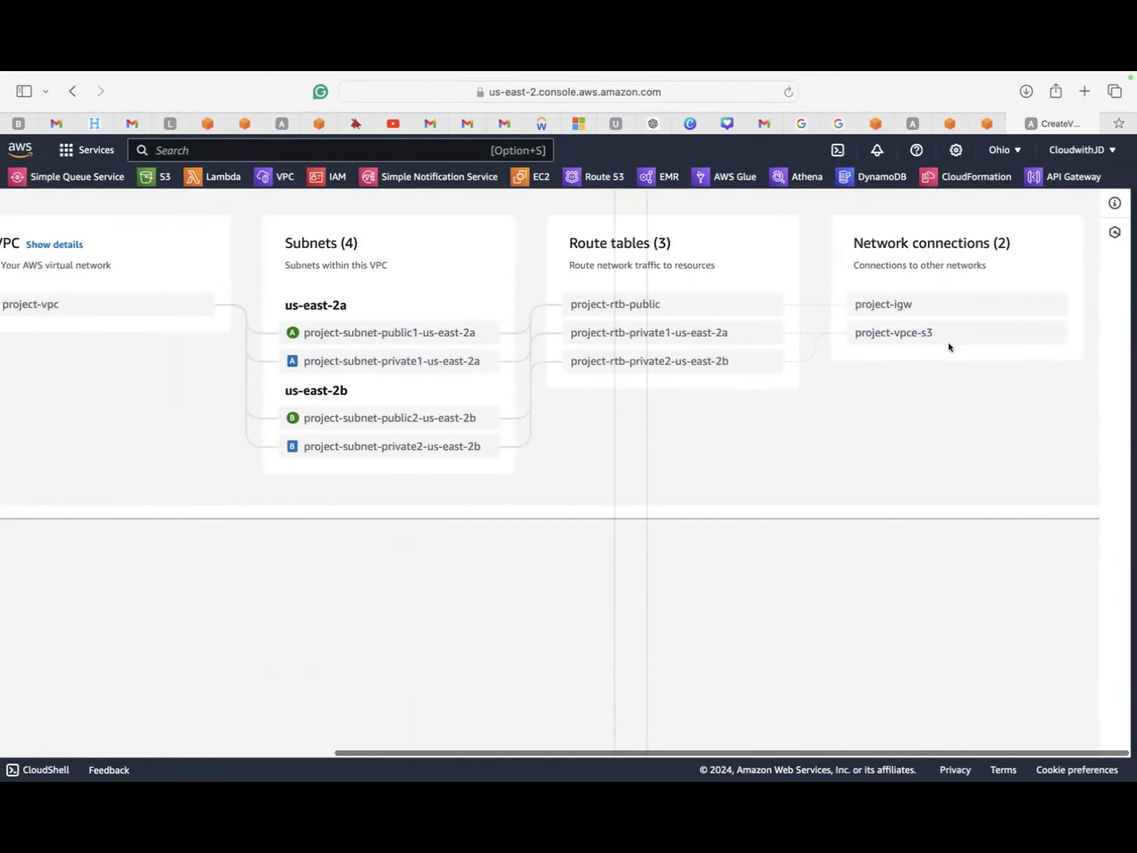
scroll(948, 346, left, 10)
scroll(675, 338, right, 10)
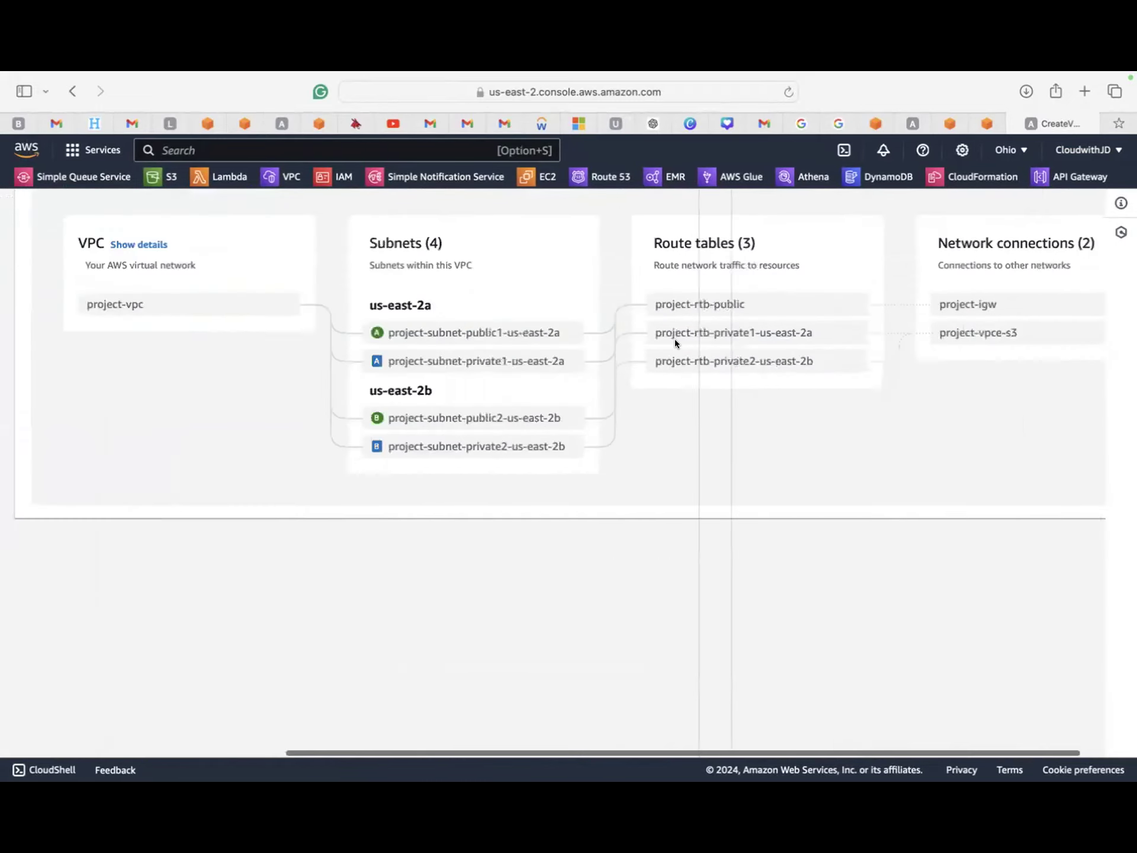
scroll(496, 316, left, 10)
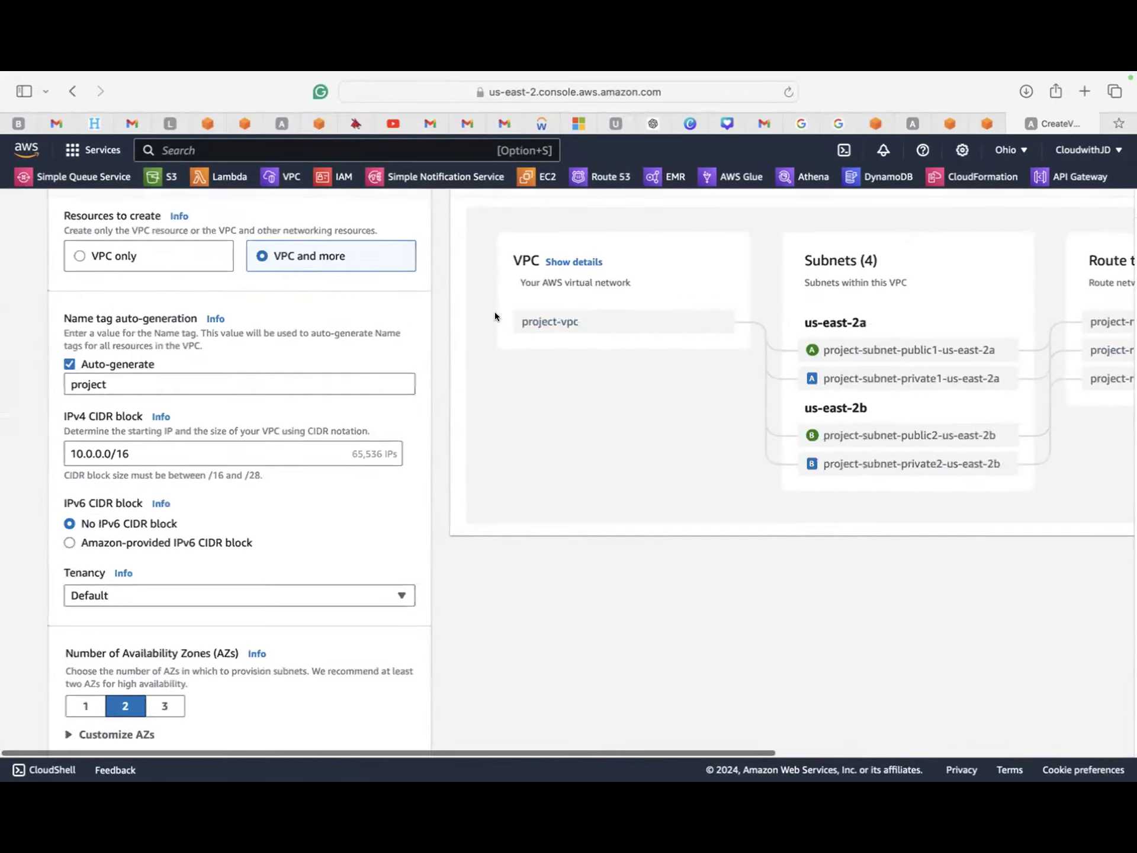
scroll(456, 423, up, 2)
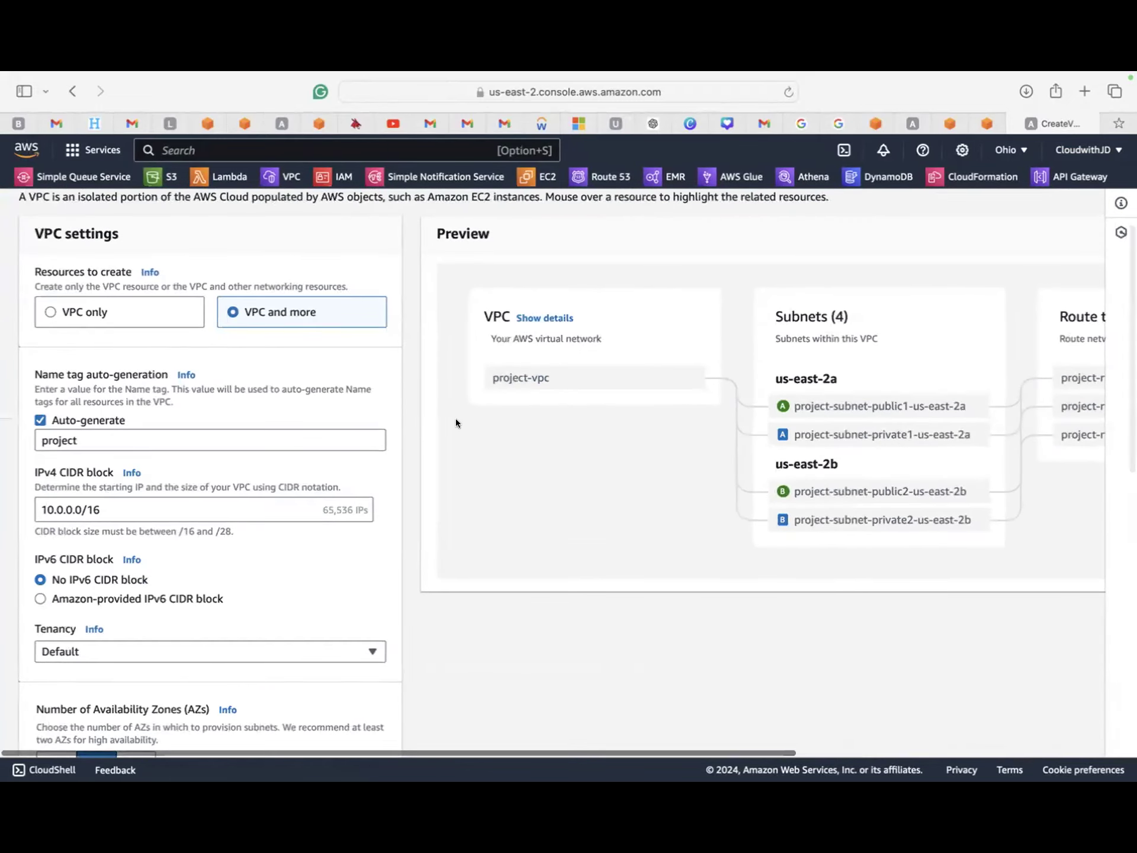
- Choose VPC only, enter a name tag made of the participant's first name plus "- VPC", and set the IPv4 CIDR to 10.0.0.0/16
click(53, 313)
click(92, 387)
text(Keer)
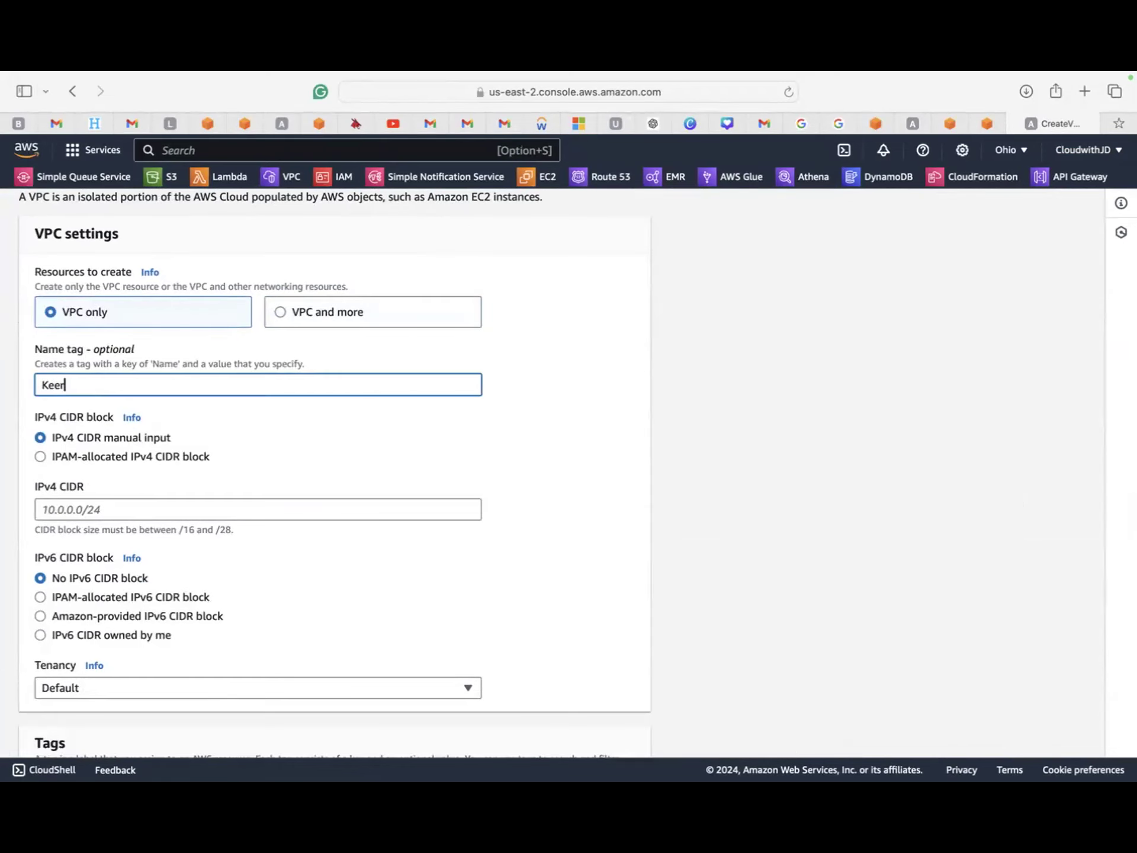
text(than- VPC)
click(78, 505)
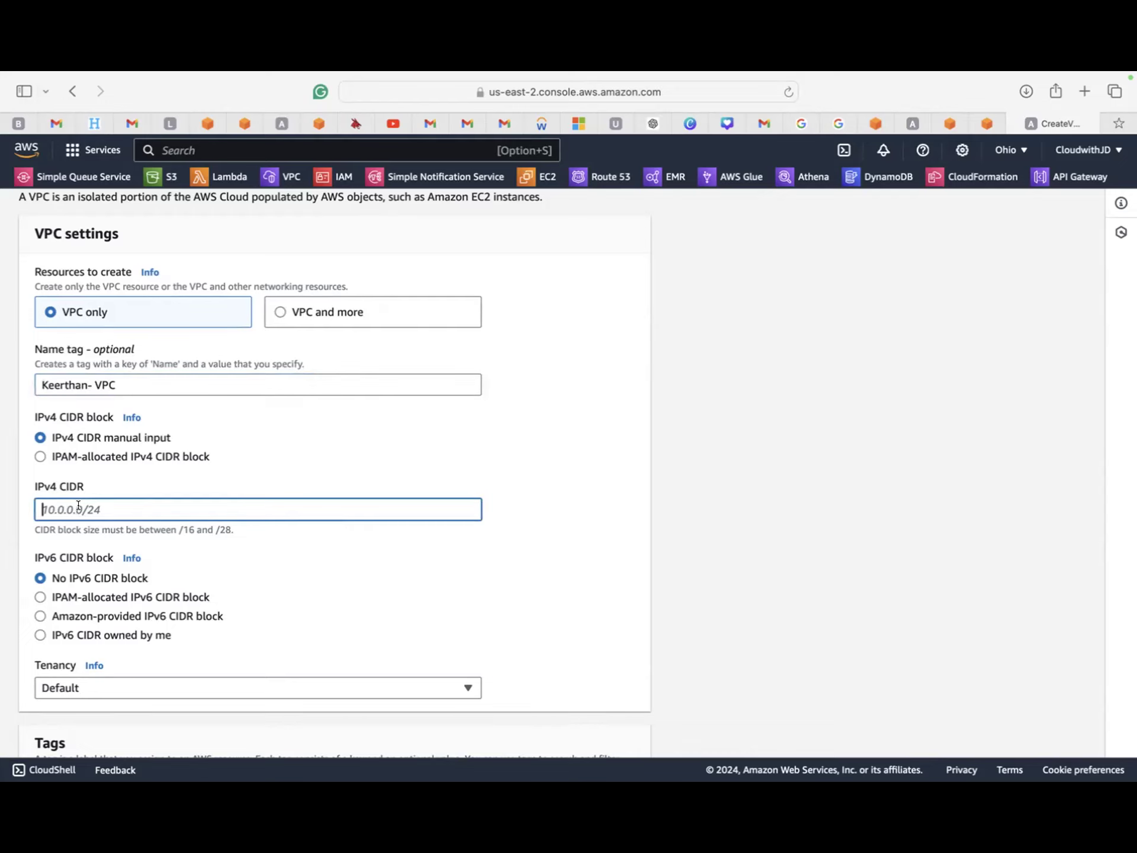
text(10.0.0.0/16)
- Review the new VPC's settings and tags, highlighting its IPv4 CIDR value
scroll(148, 486, down, 2)
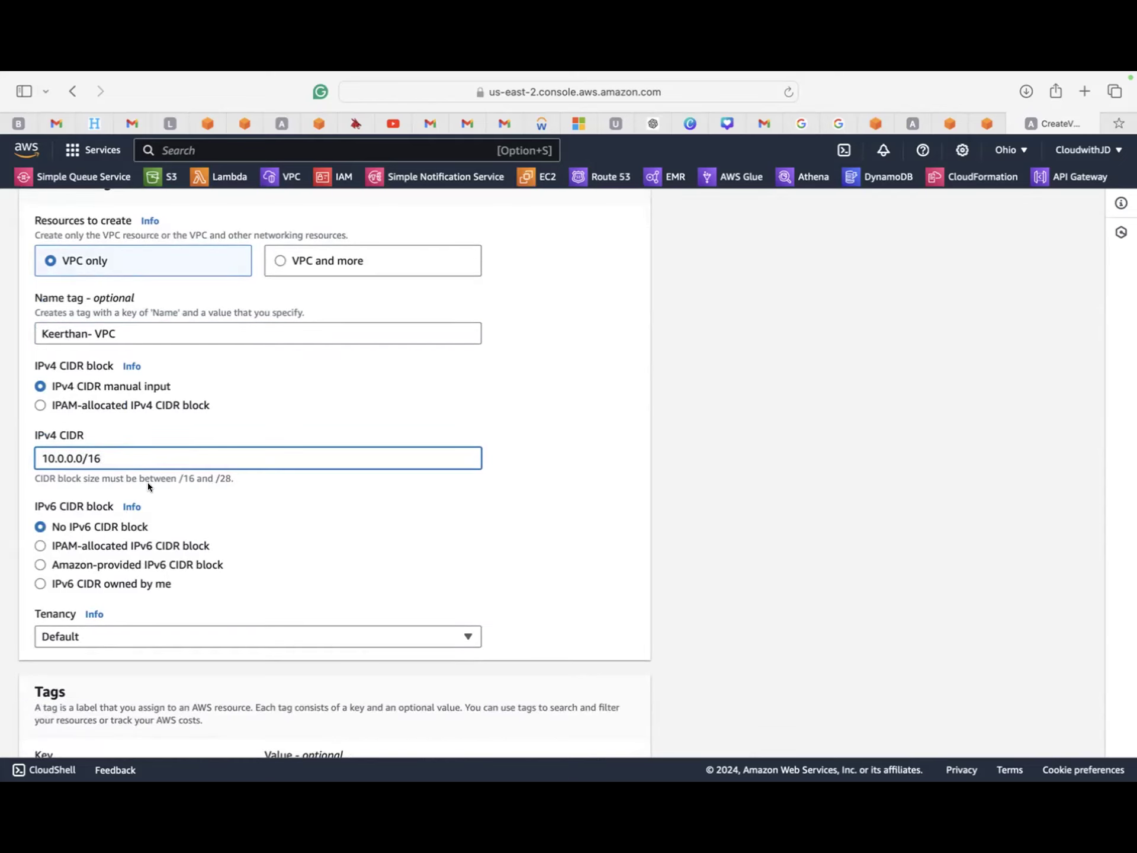
scroll(148, 487, down, 5)
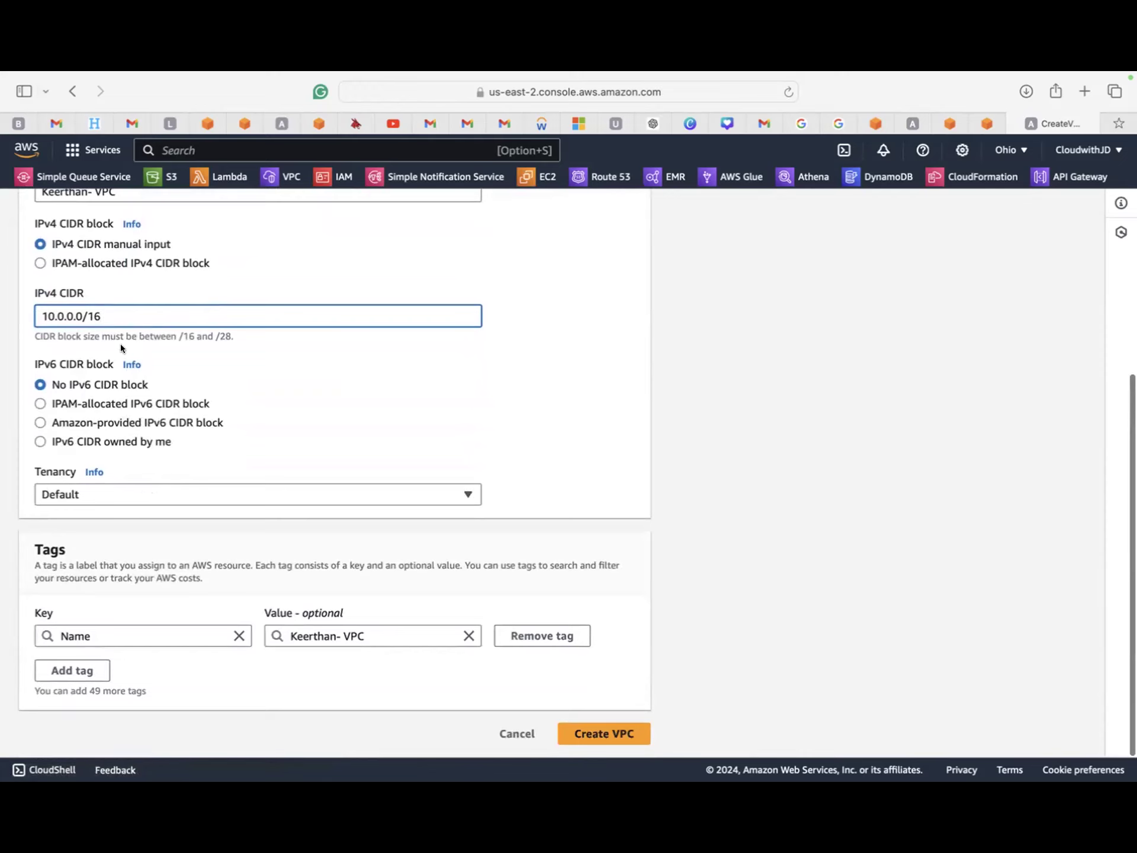
drag(107, 310, 9, 295)
scroll(156, 393, up, 3)
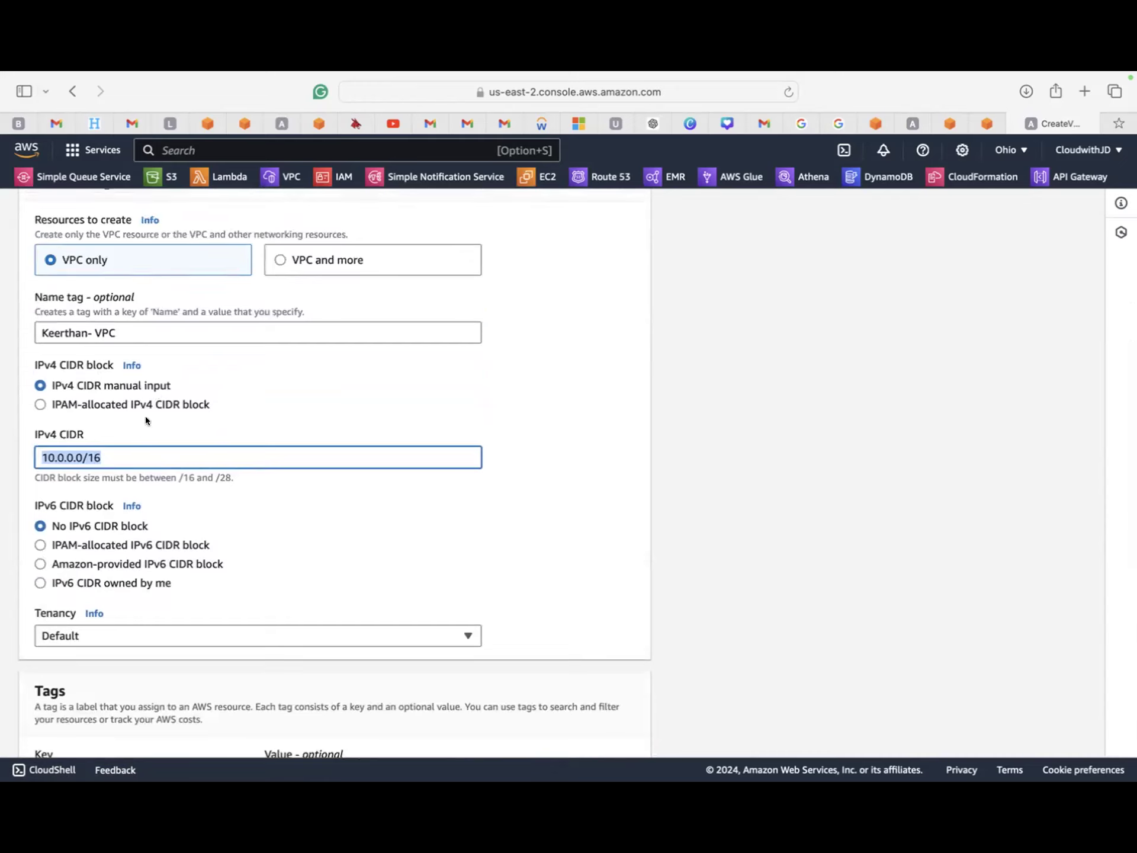
click(105, 457)
drag(102, 457, 31, 451)
scroll(322, 537, down, 3)
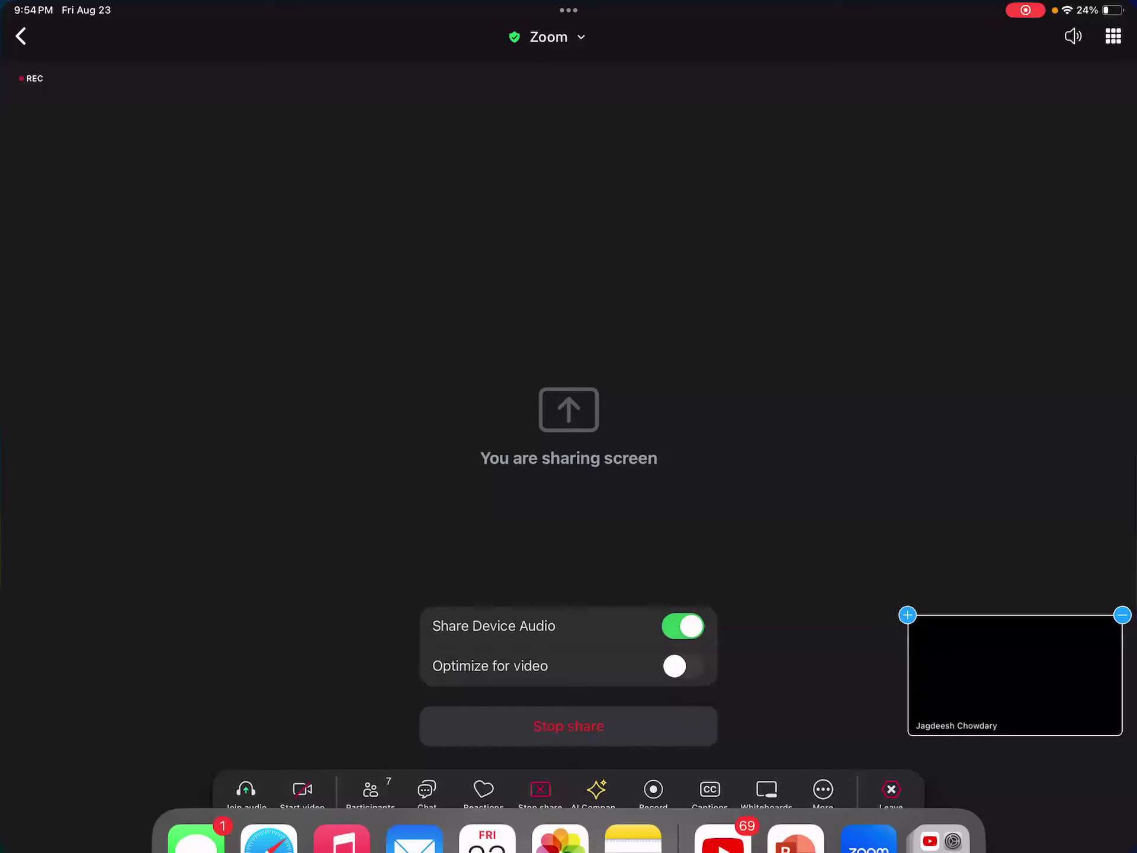
- Switch from Zoom to Notes on the iPad and handwrite an annotation beside the 32-24 calculation
drag(569, 847, 677, 640)
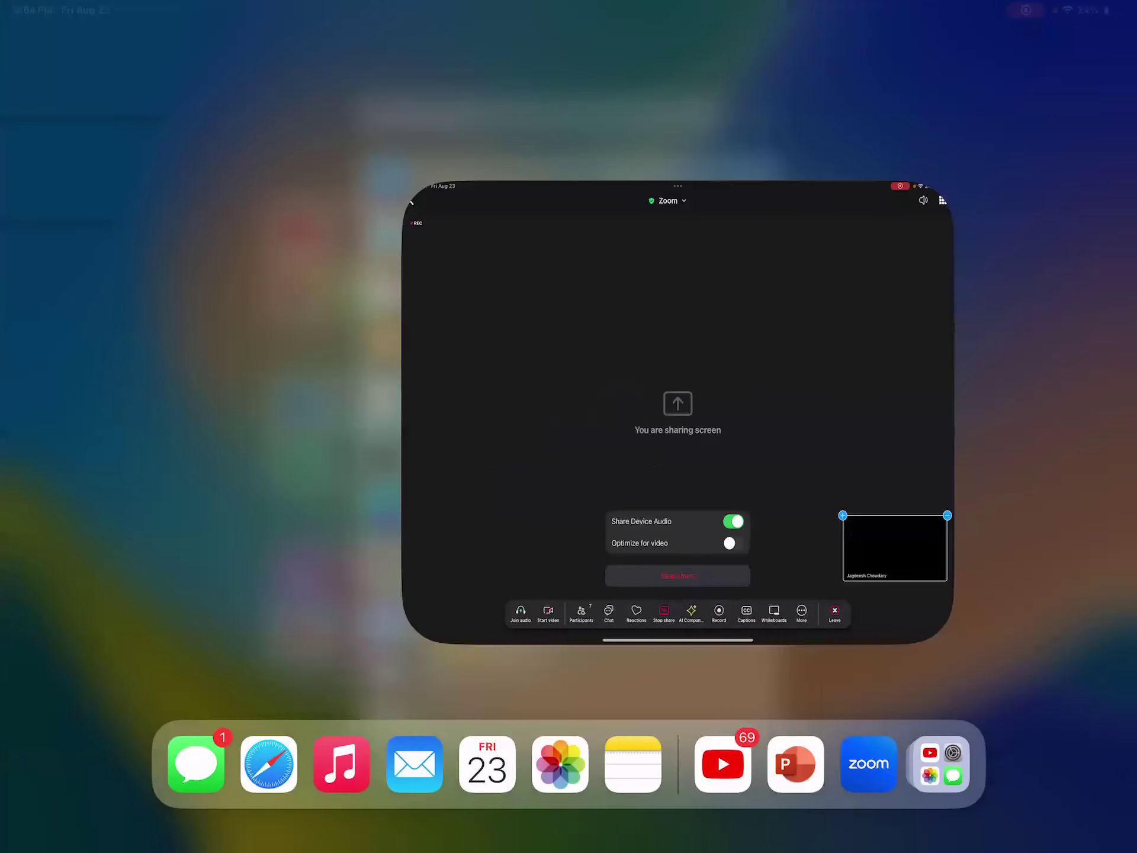
click(778, 87)
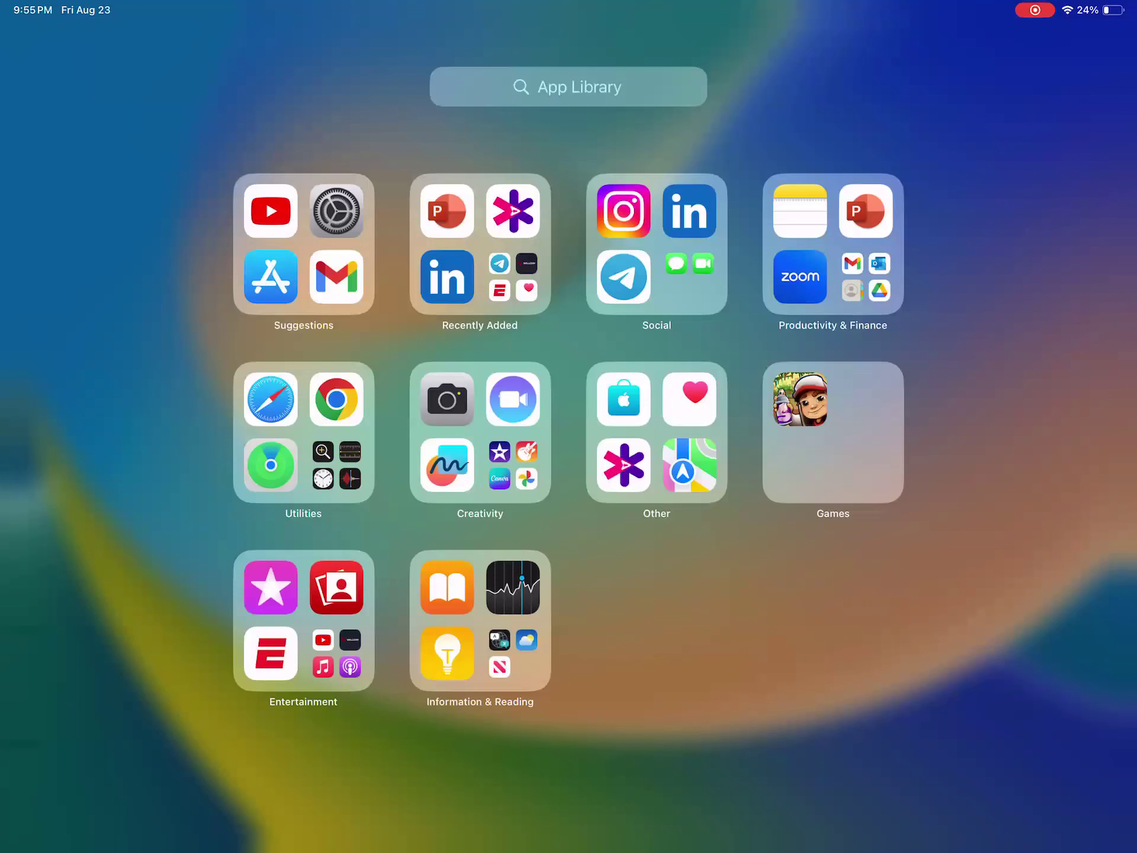
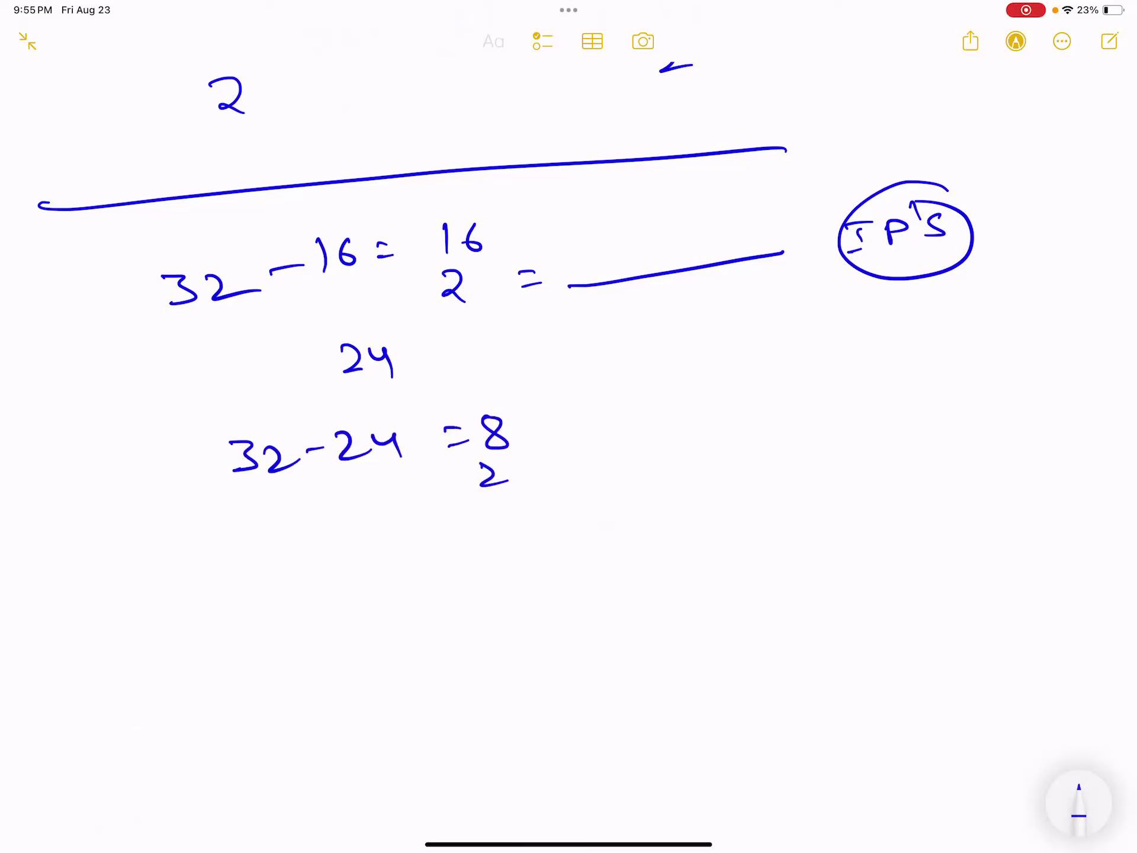
mouse_move(703, 445)
mouse_down()
mouse_move(865, 424)
mouse_move(931, 400)
mouse_move(919, 426)
mouse_up()
mouse_move(956, 400)
mouse_down()
mouse_move(959, 423)
mouse_move(965, 408)
mouse_up()
drag(971, 382, 980, 396)
mouse_move(996, 402)
mouse_down()
mouse_move(1009, 426)
mouse_move(992, 434)
mouse_up()
drag(938, 451, 1034, 442)
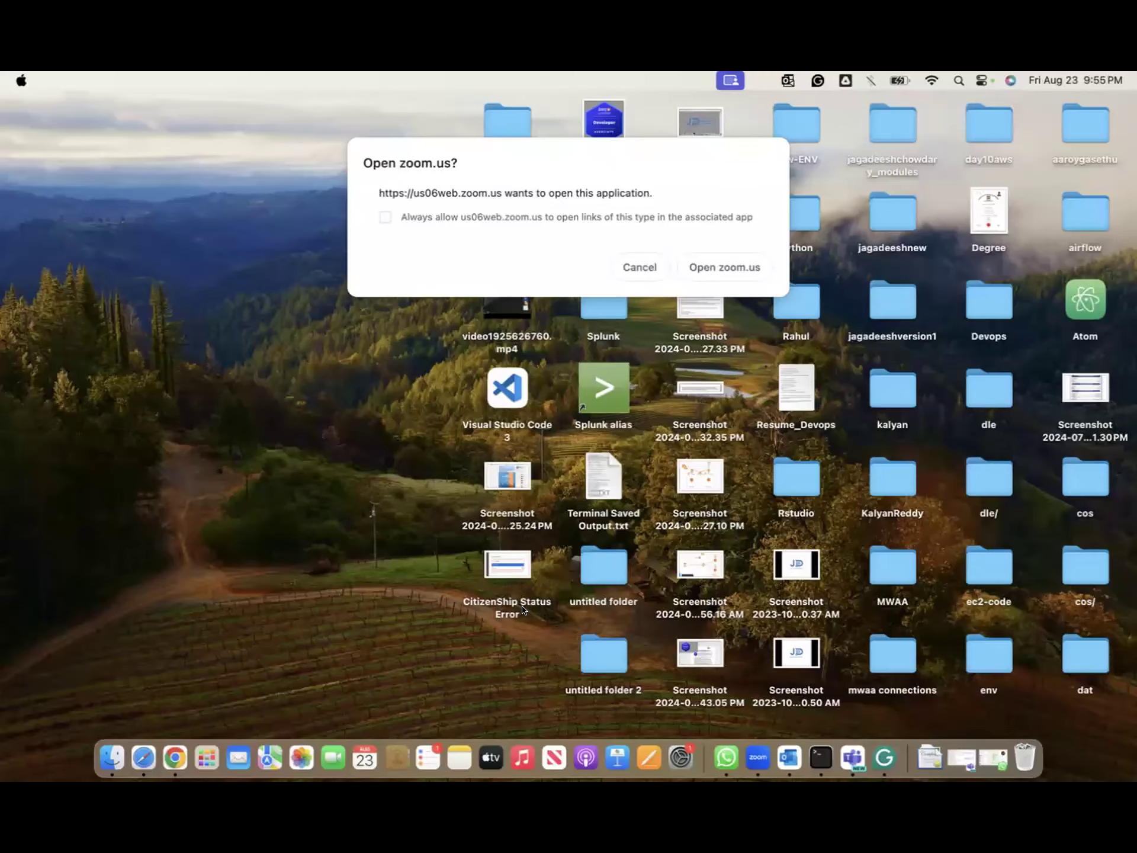
- Switch back to Safari and create the VPC with the entered settings
key(ctrl+Up)
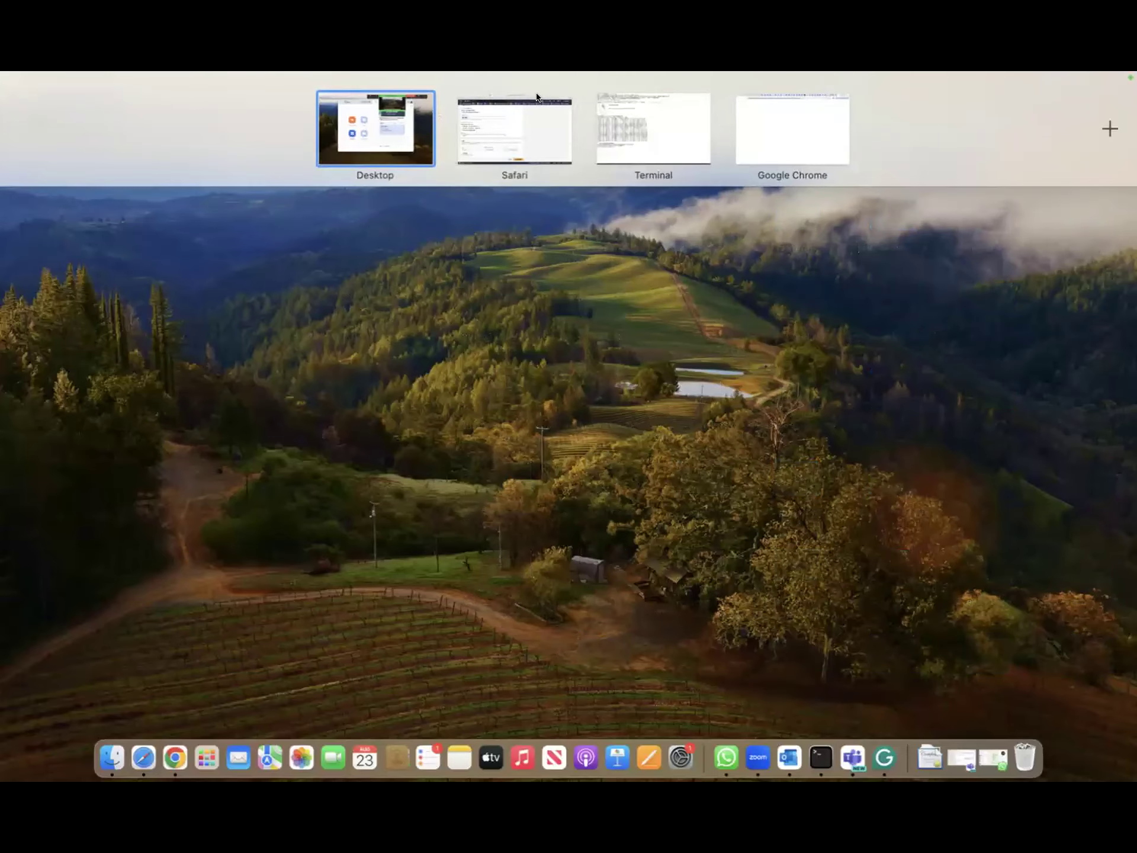
click(537, 98)
click(118, 317)
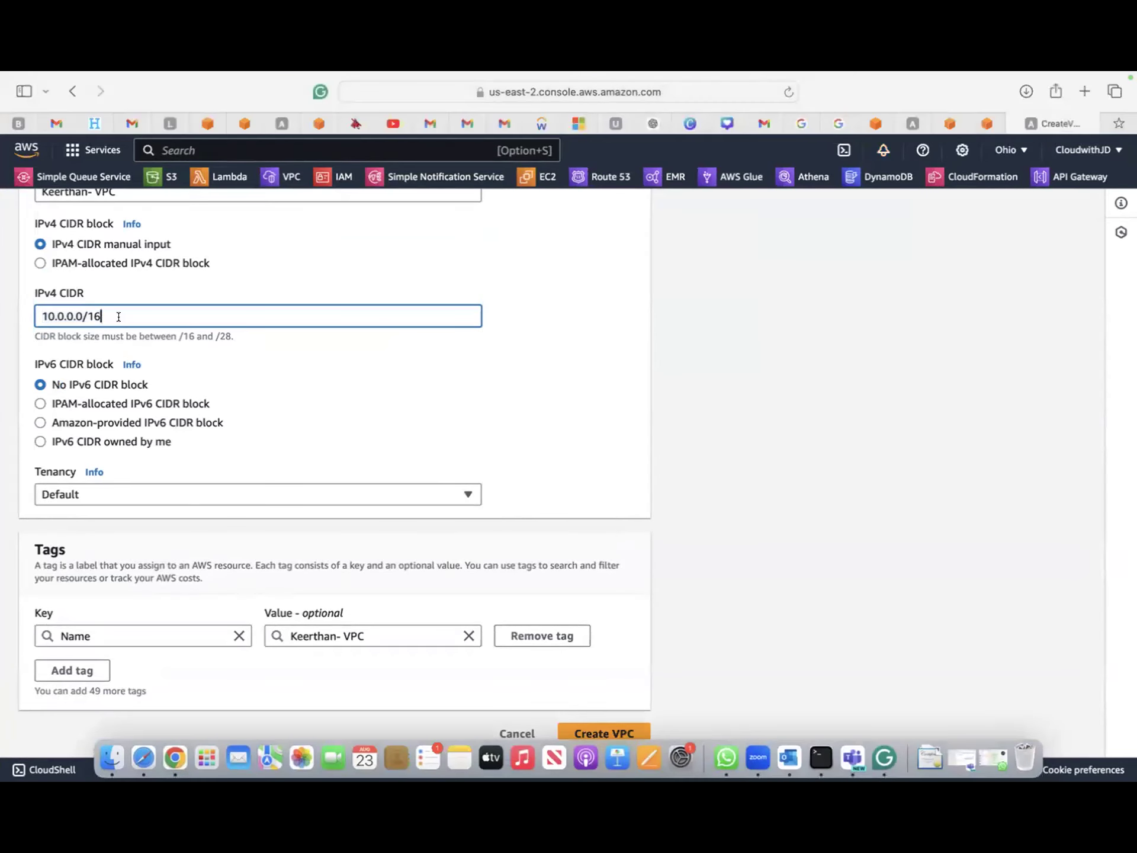
click(597, 732)
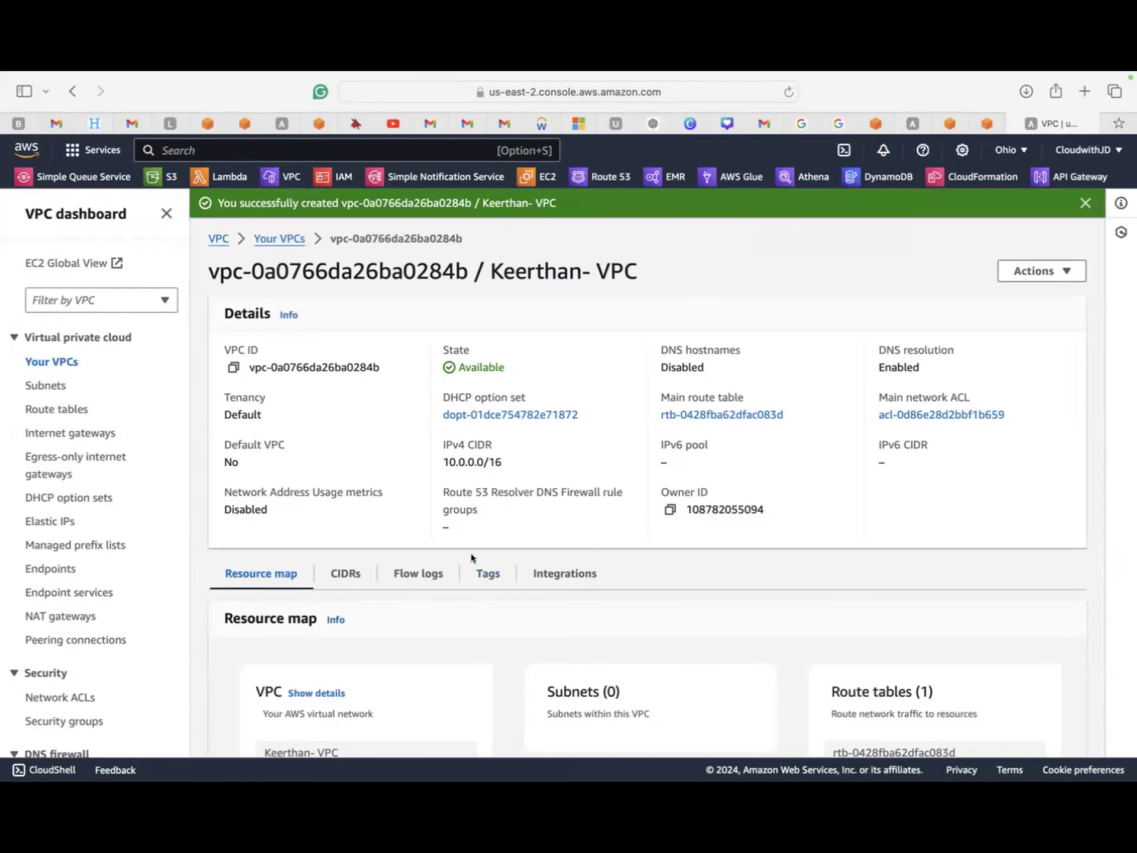
- View the details of the default VPC from the VPC list and return to the list
click(269, 236)
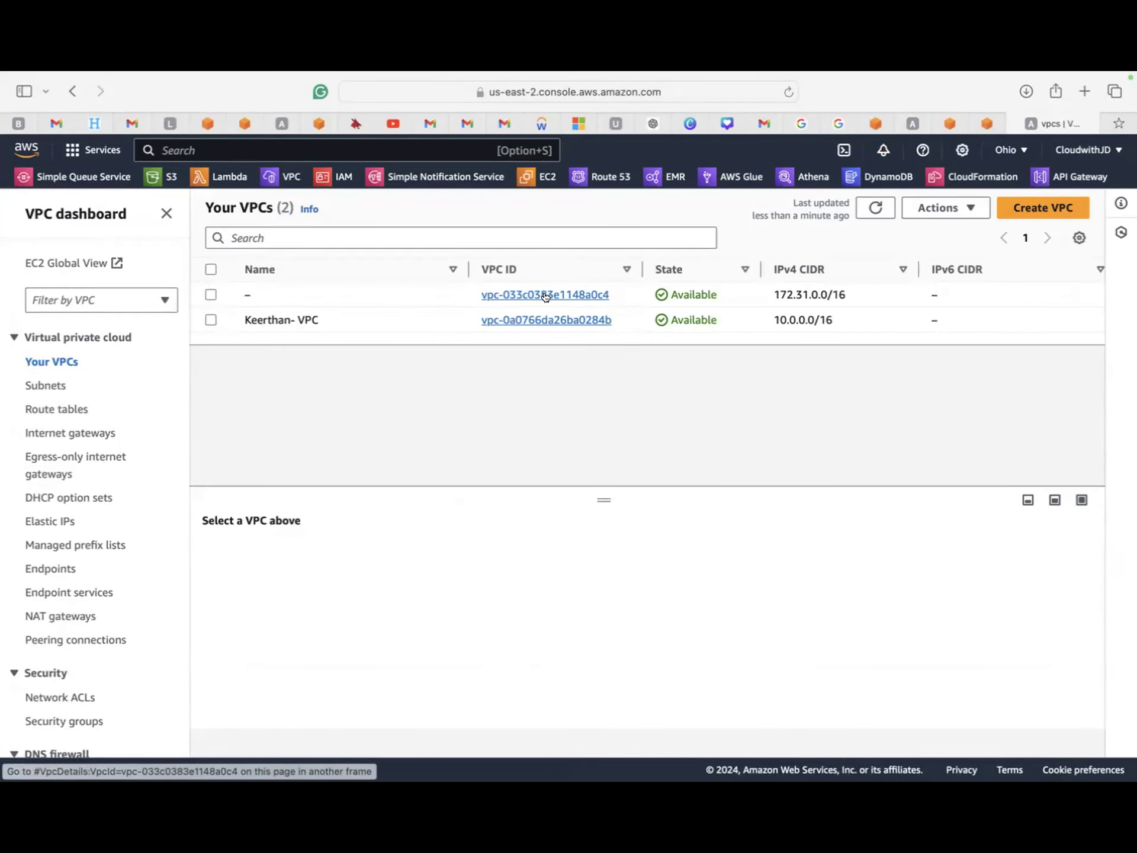
click(546, 295)
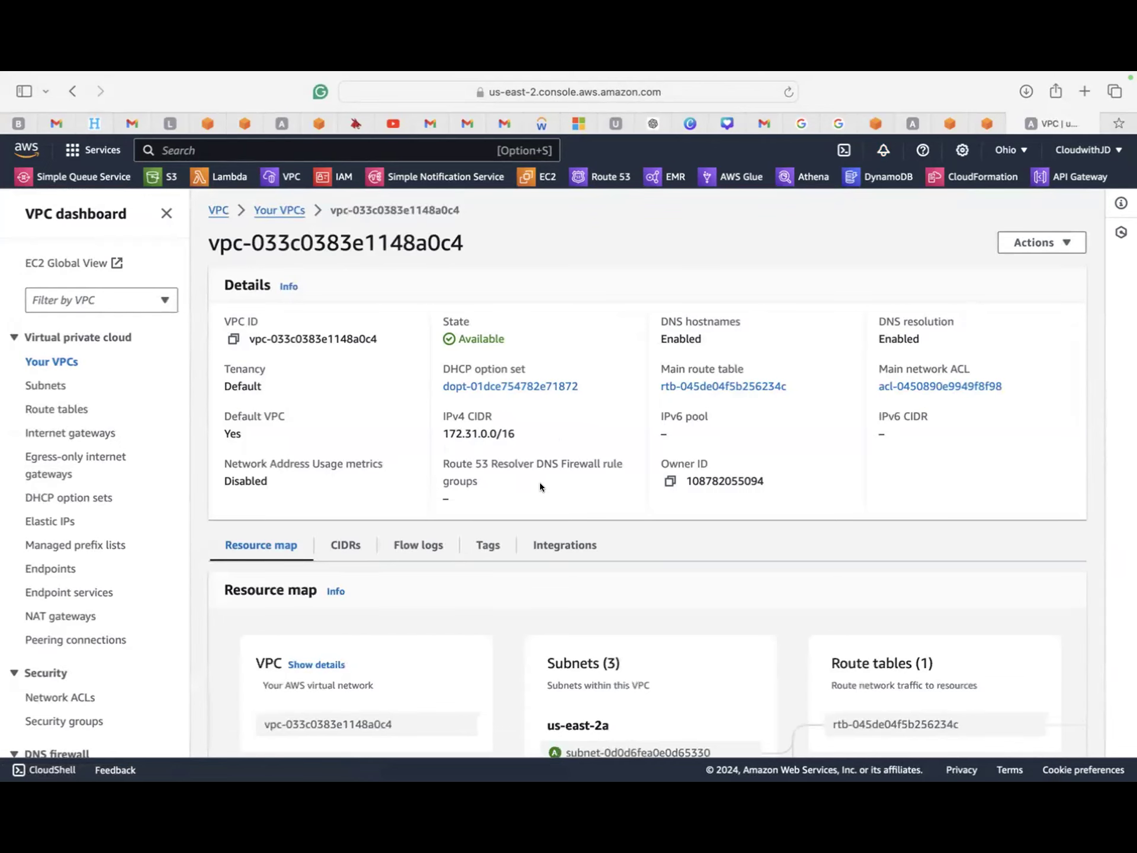
click(279, 211)
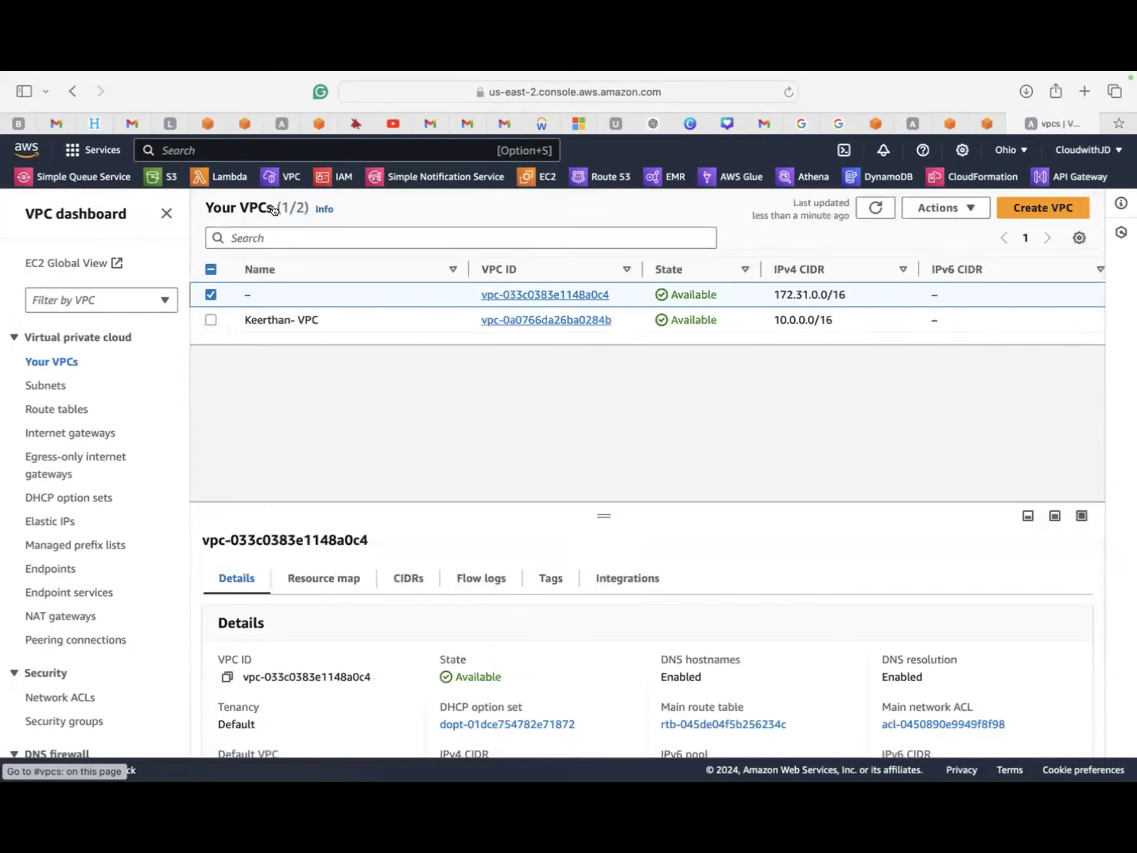
- Start a new subnet from the subnet list and choose the custom 10.0.0.0/16 VPC for it
click(40, 385)
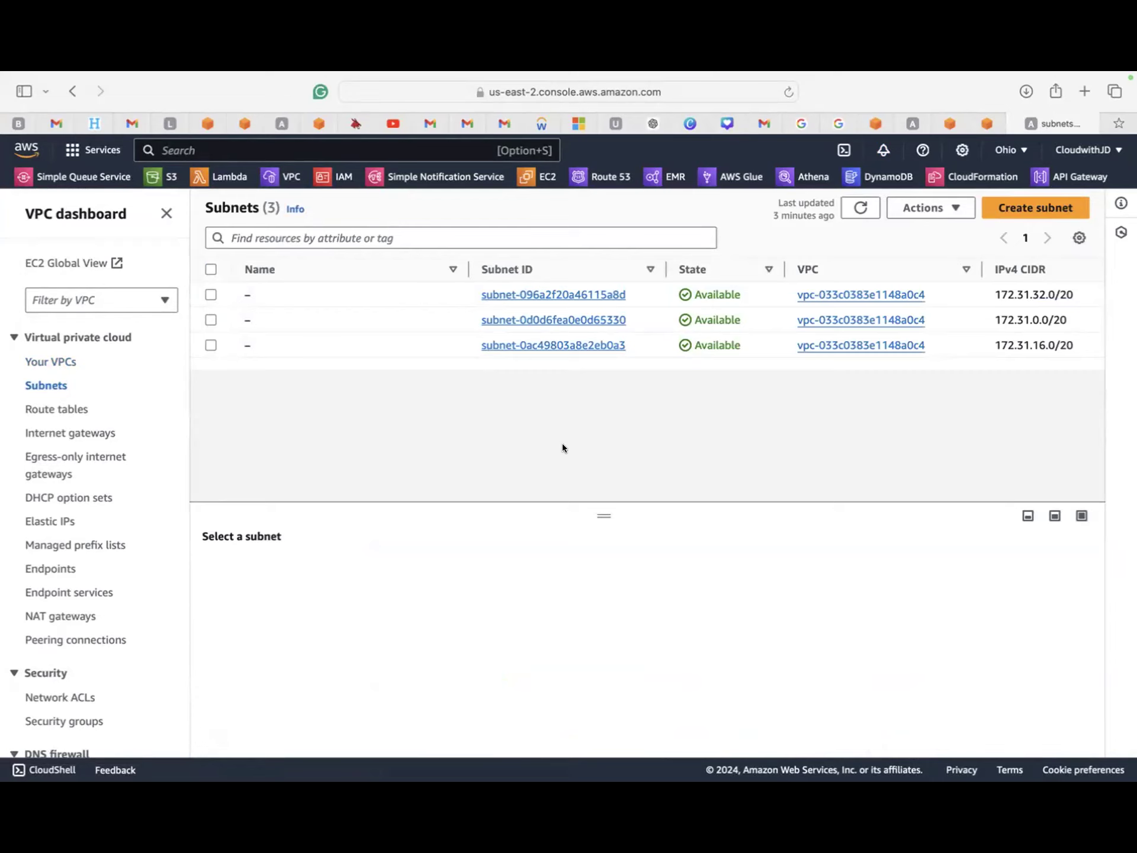
click(1020, 209)
click(169, 356)
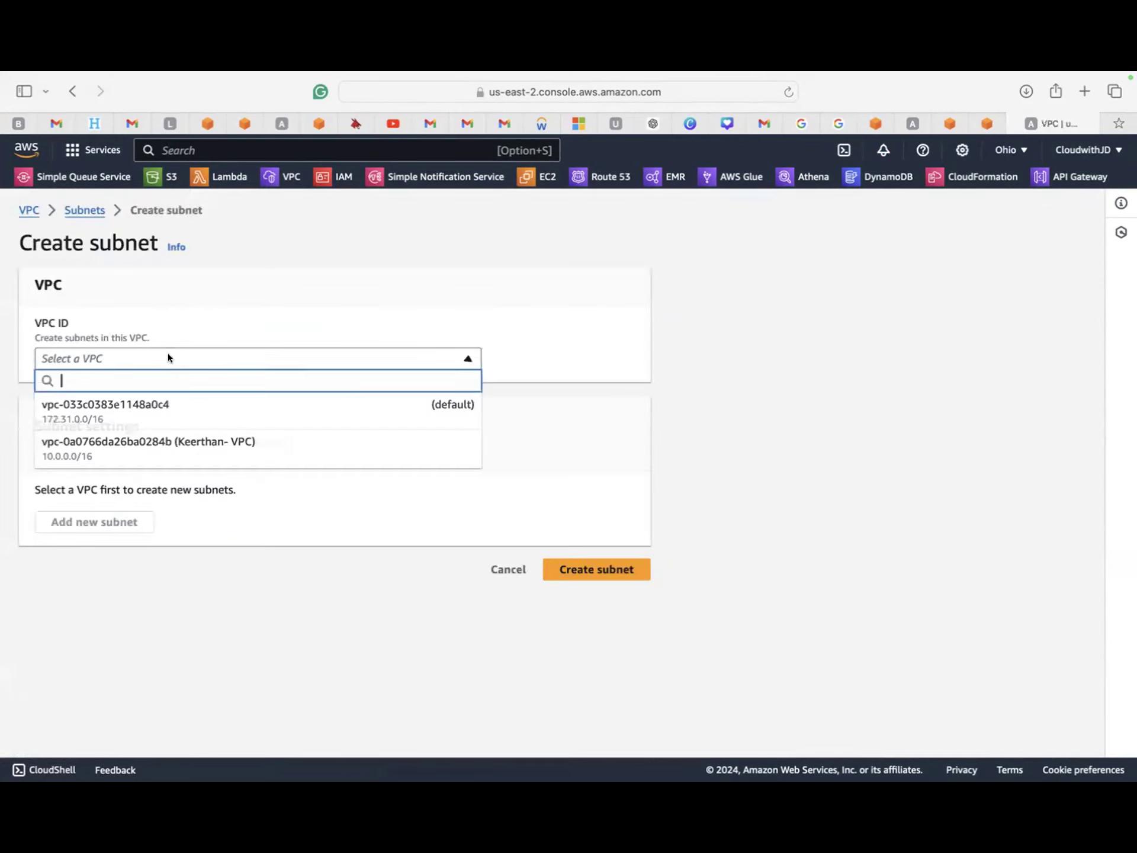
click(185, 441)
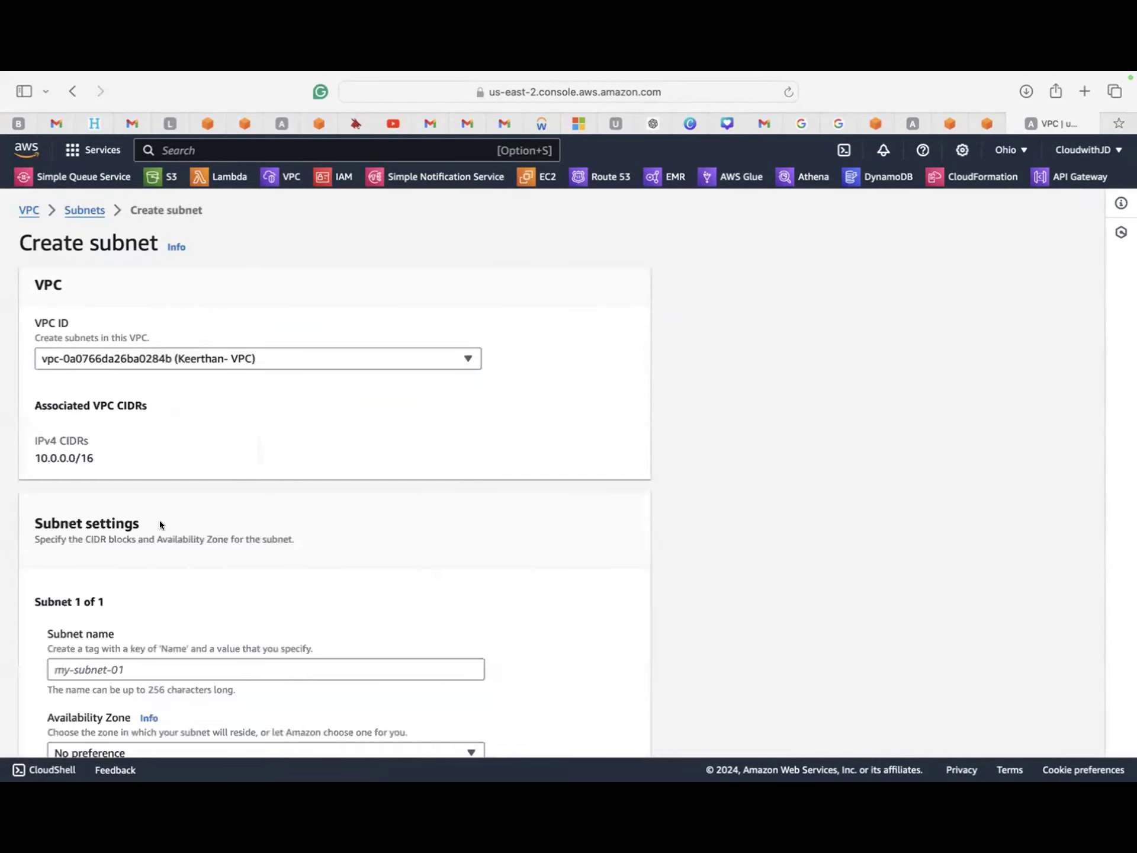
- Name the subnet with the VPC owner's first name followed by "-public-subnet-1"
scroll(159, 520, down, 5)
click(105, 453)
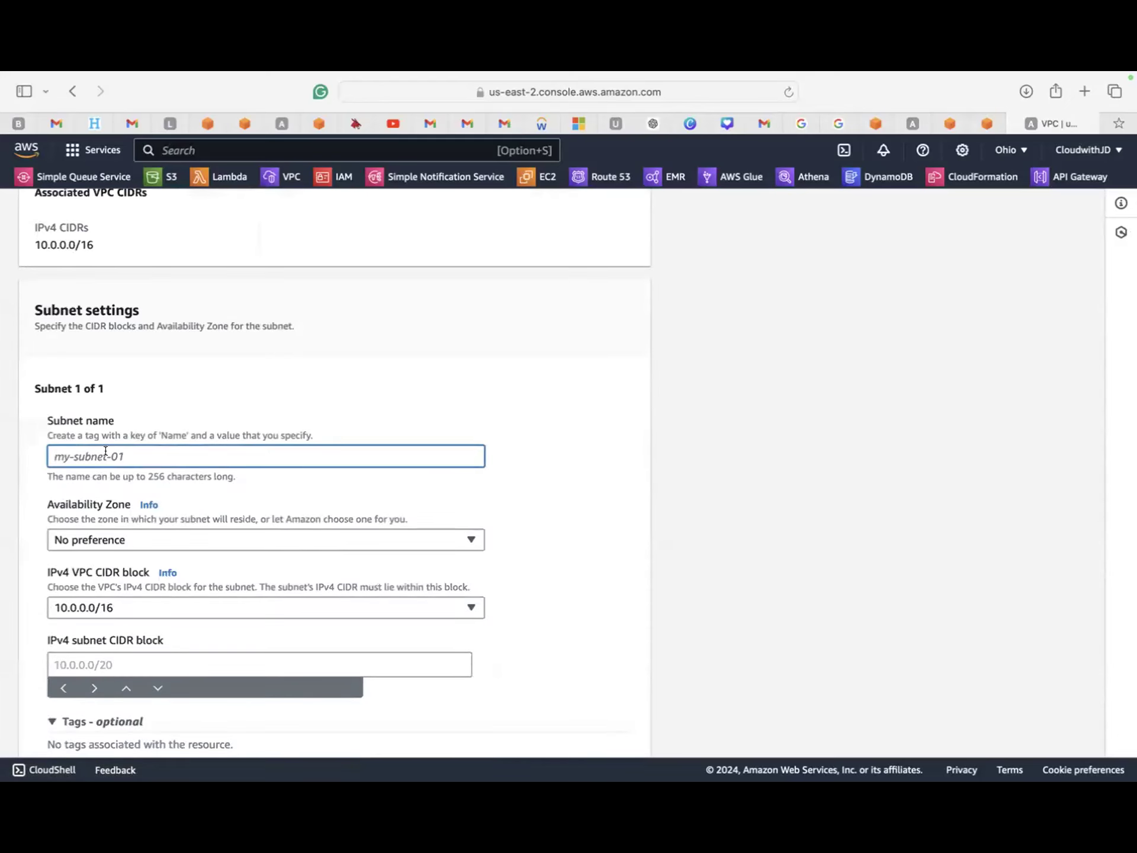
text(Keer)
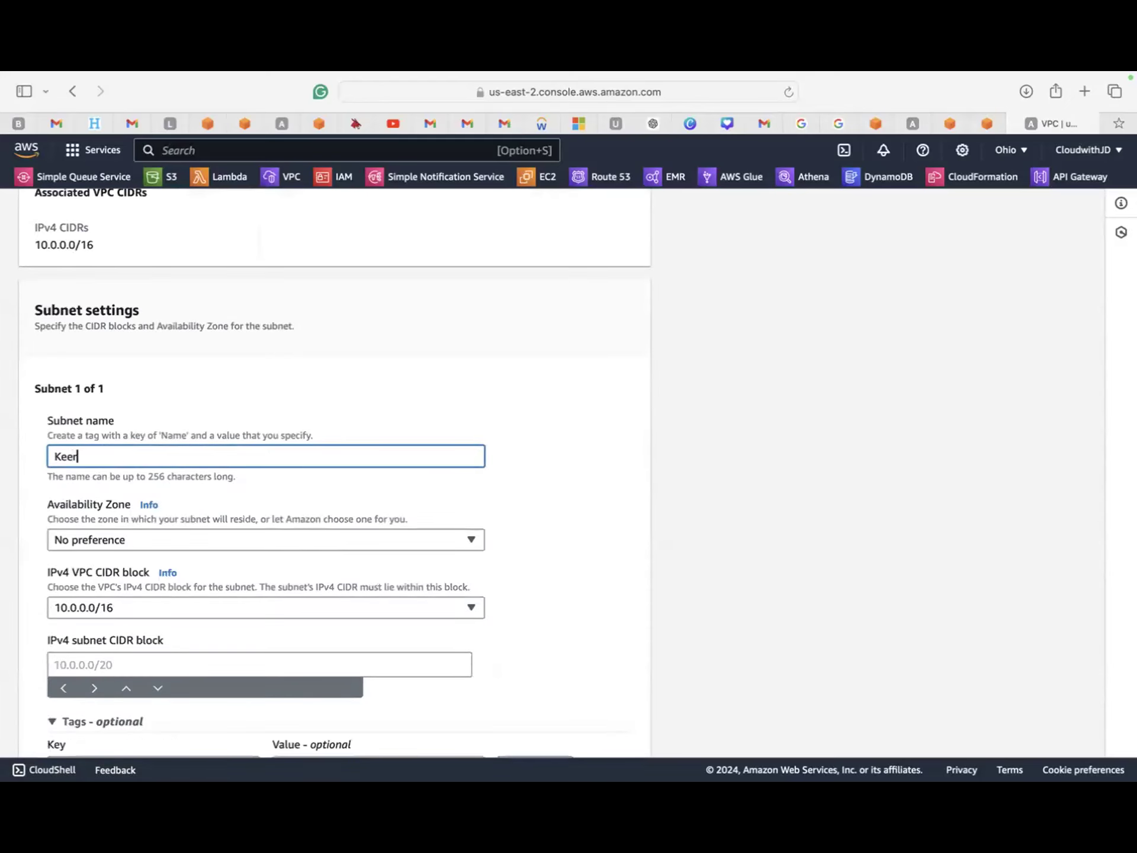
text(than-public-subnet-1)
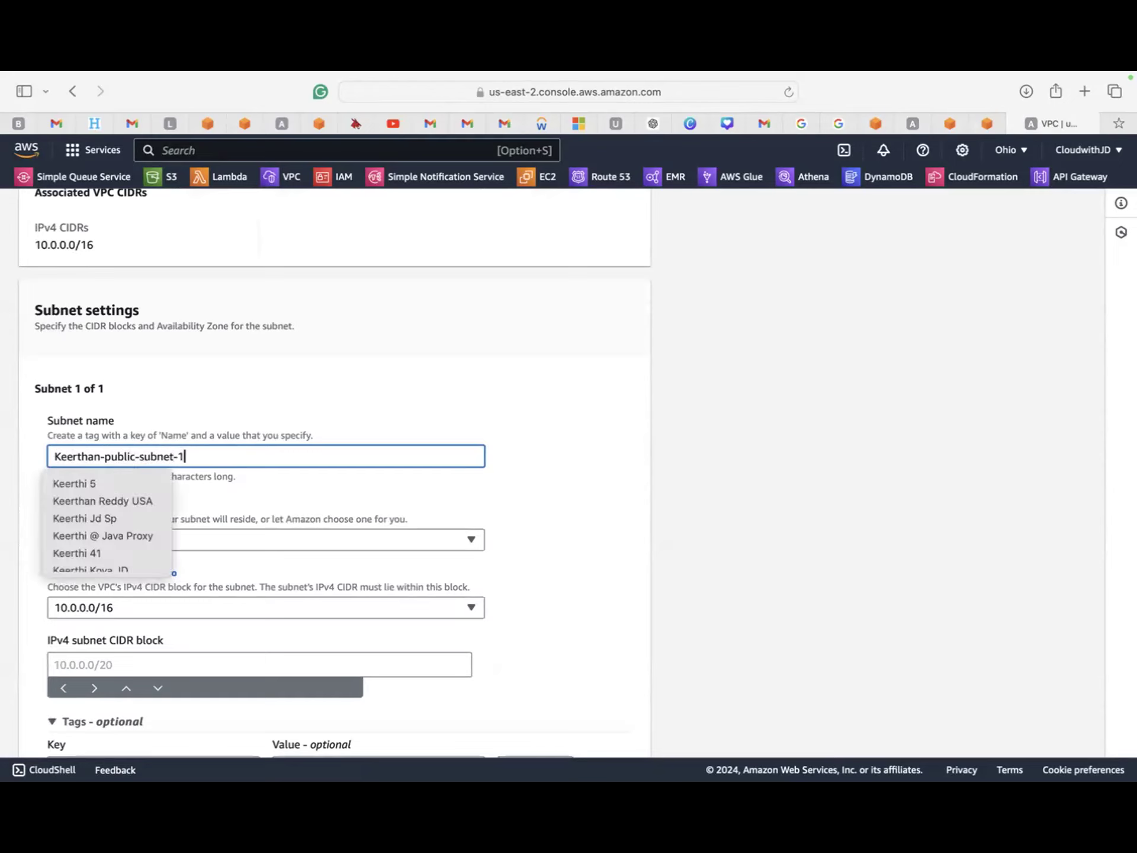
click(275, 509)
- Set the subnet's Availability Zone to US East (Ohio) / us-east-2a
click(184, 538)
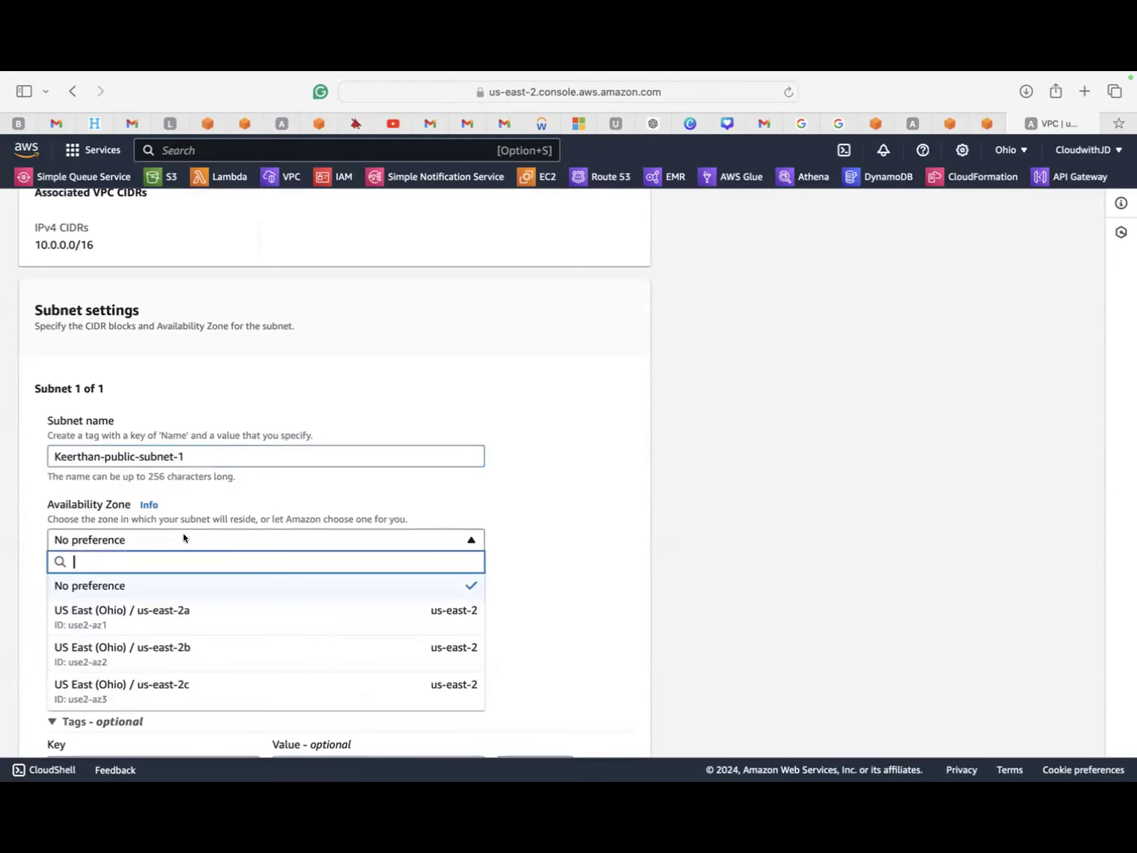
click(198, 612)
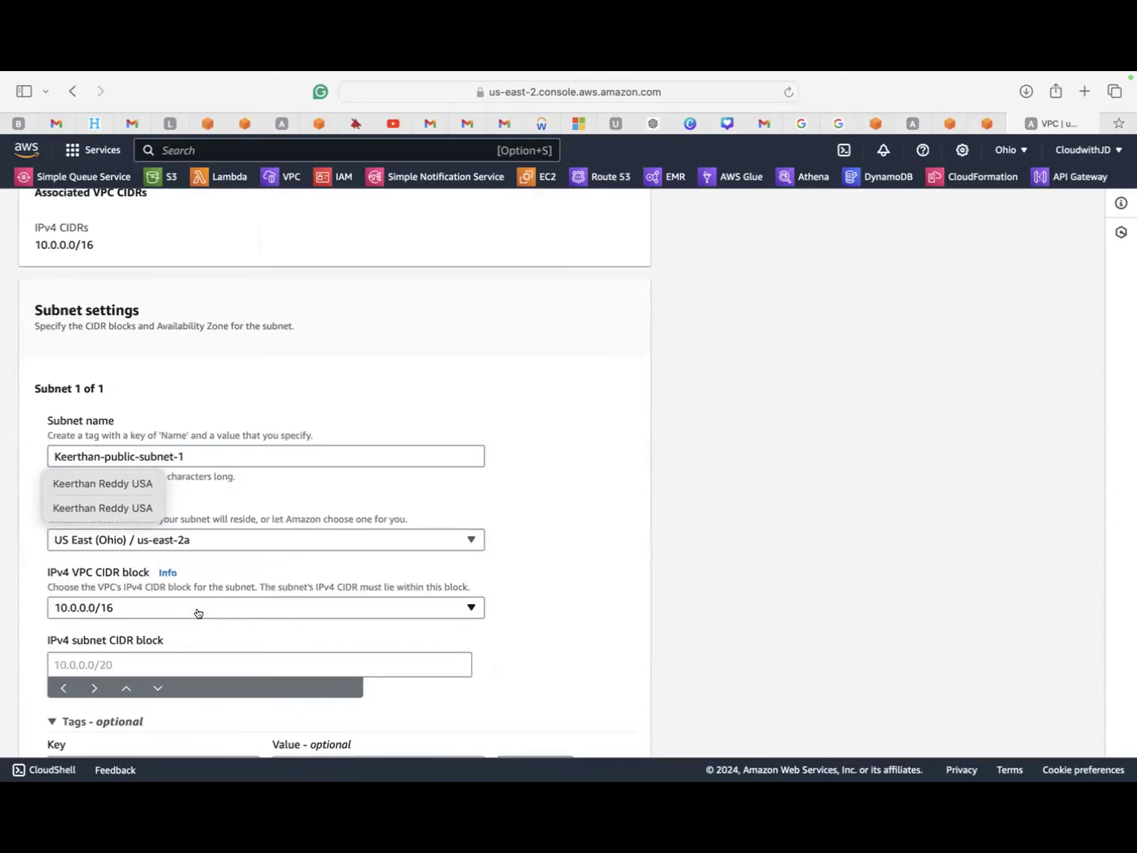
scroll(385, 524, down, 3)
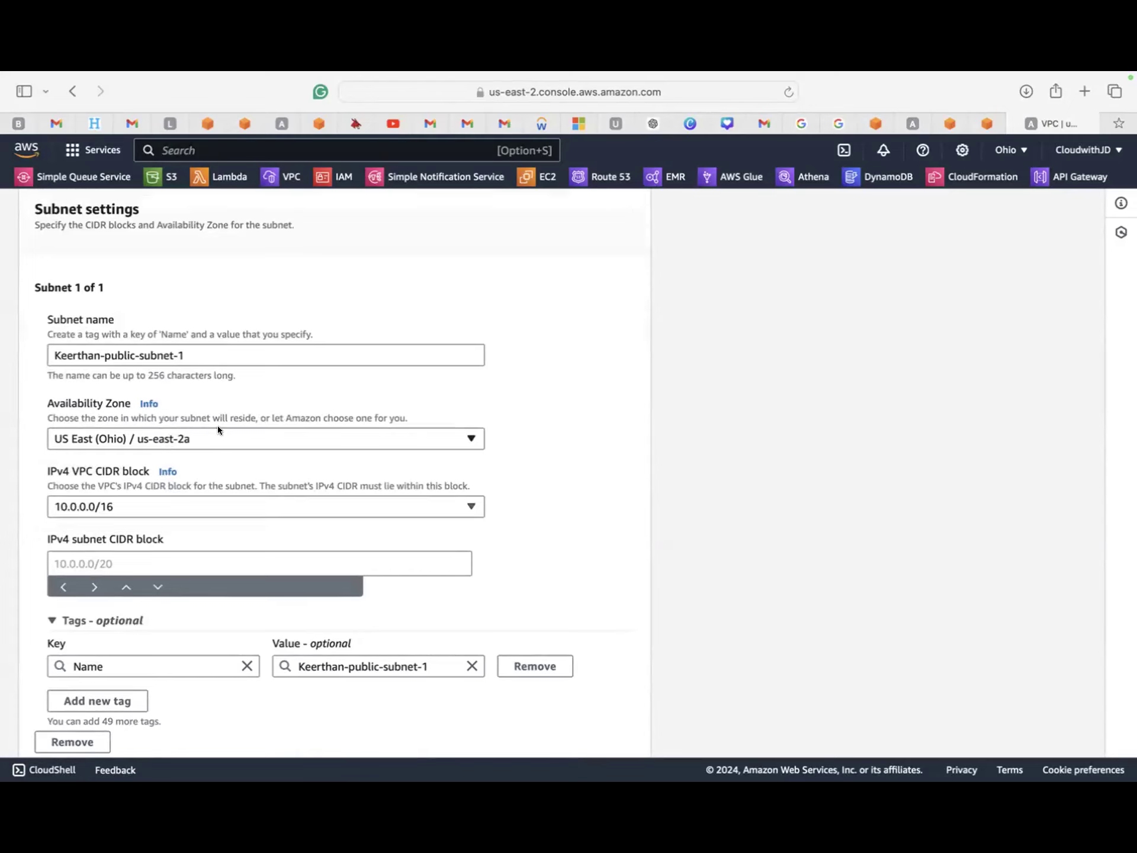
click(208, 439)
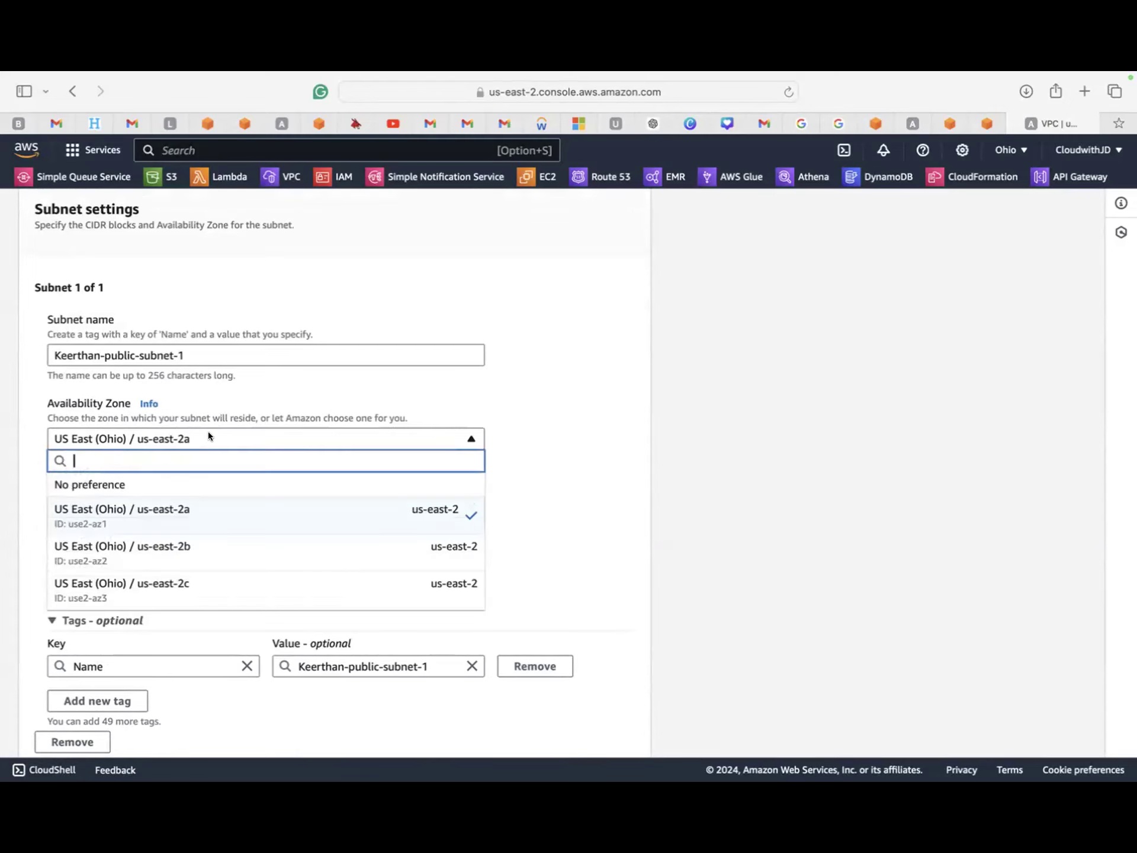
click(215, 513)
- Try to create the subnet with the IPv4 subnet CIDR block 10.0.10/24
click(133, 561)
scroll(132, 561, down, 3)
text(10.)
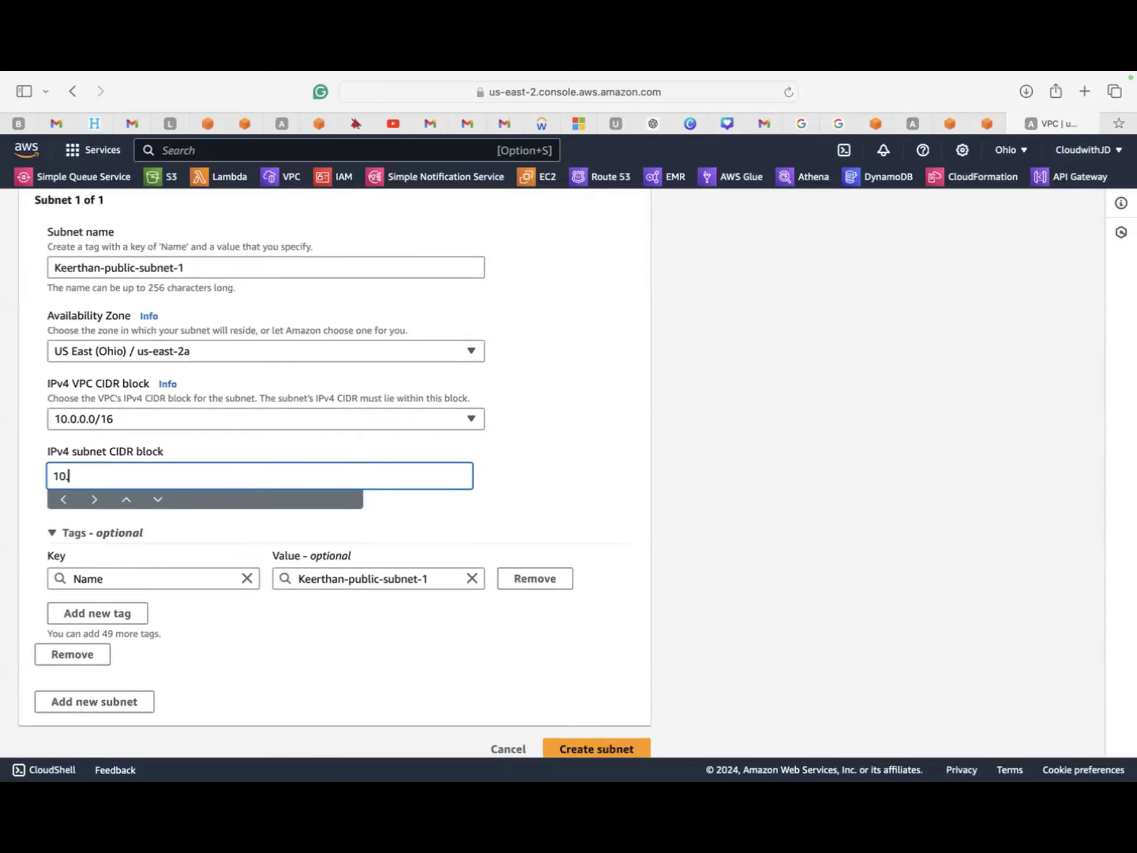
text(0.10/24)
scroll(205, 547, down, 1)
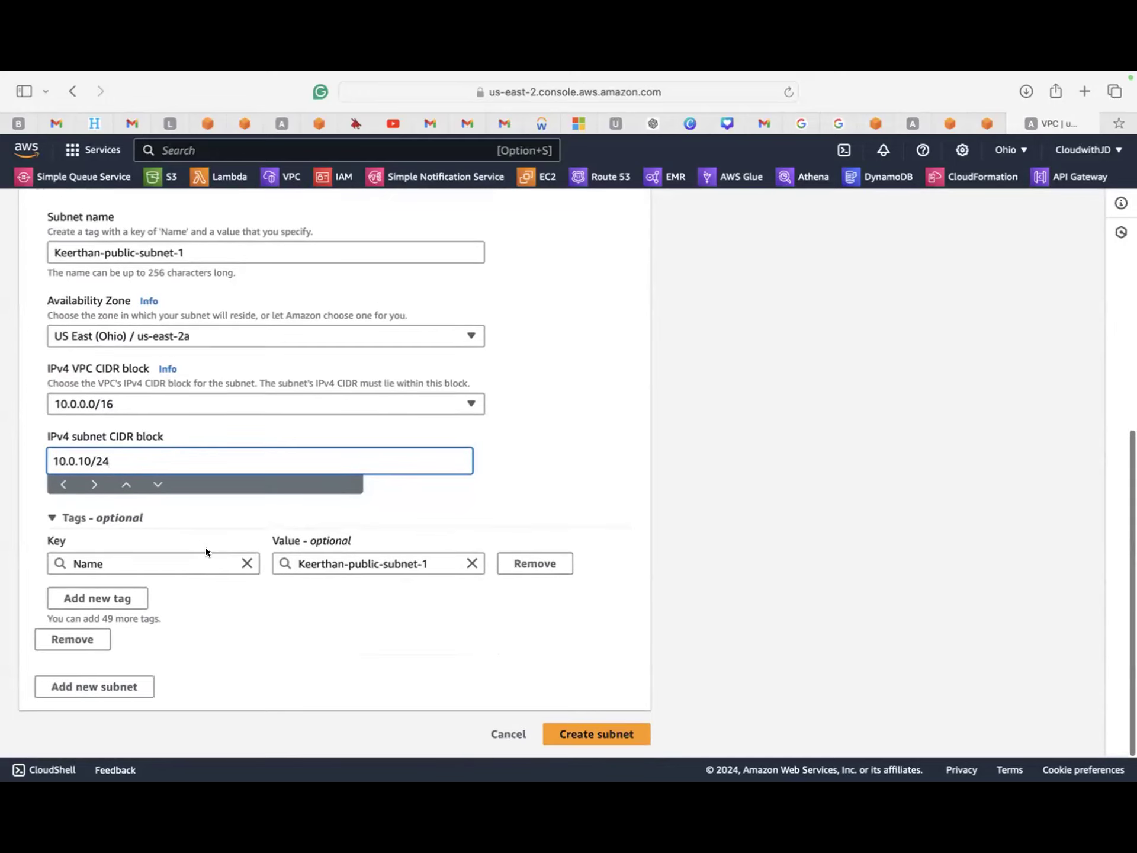
click(566, 743)
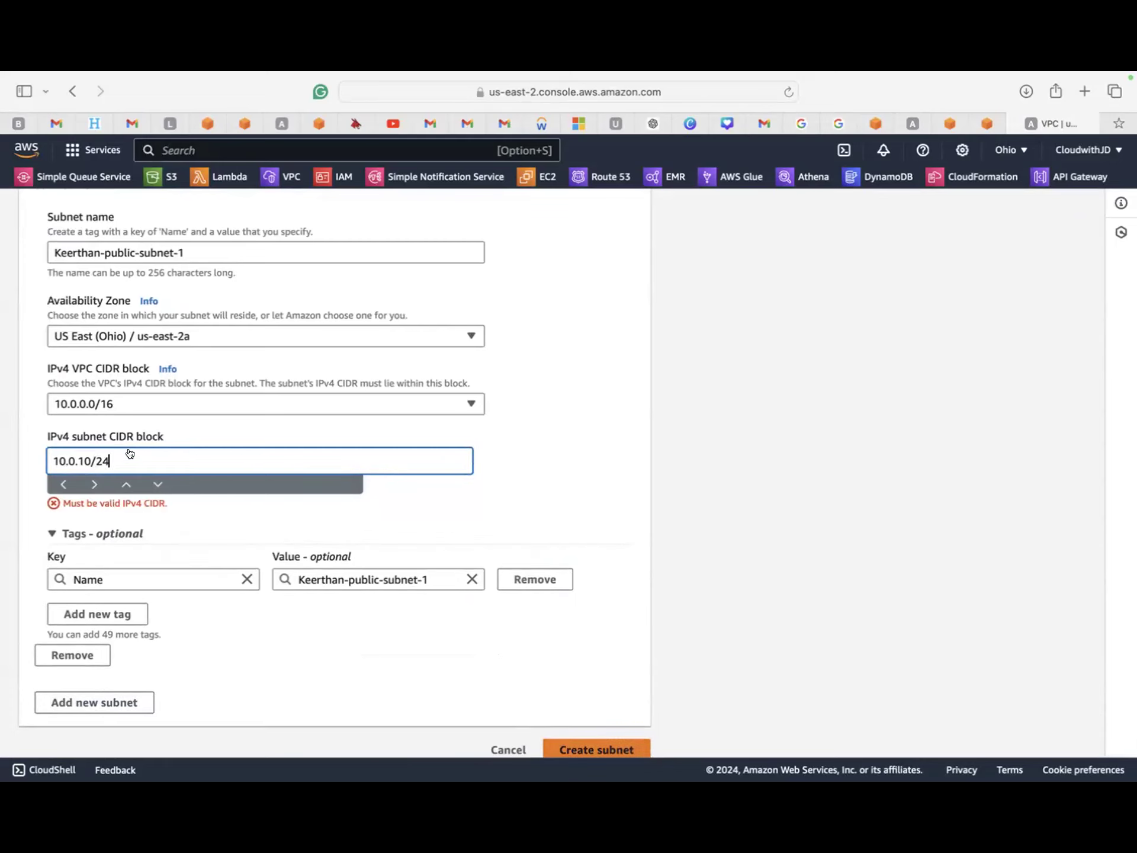
- Replace the IPv4 subnet CIDR block with 10.1.0.0/24
key(BackSpace)
key(BackSpace)
key(BackSpace)
key(BackSpace)
key(BackSpace)
key(BackSpace)
key(BackSpace)
key(BackSpace)
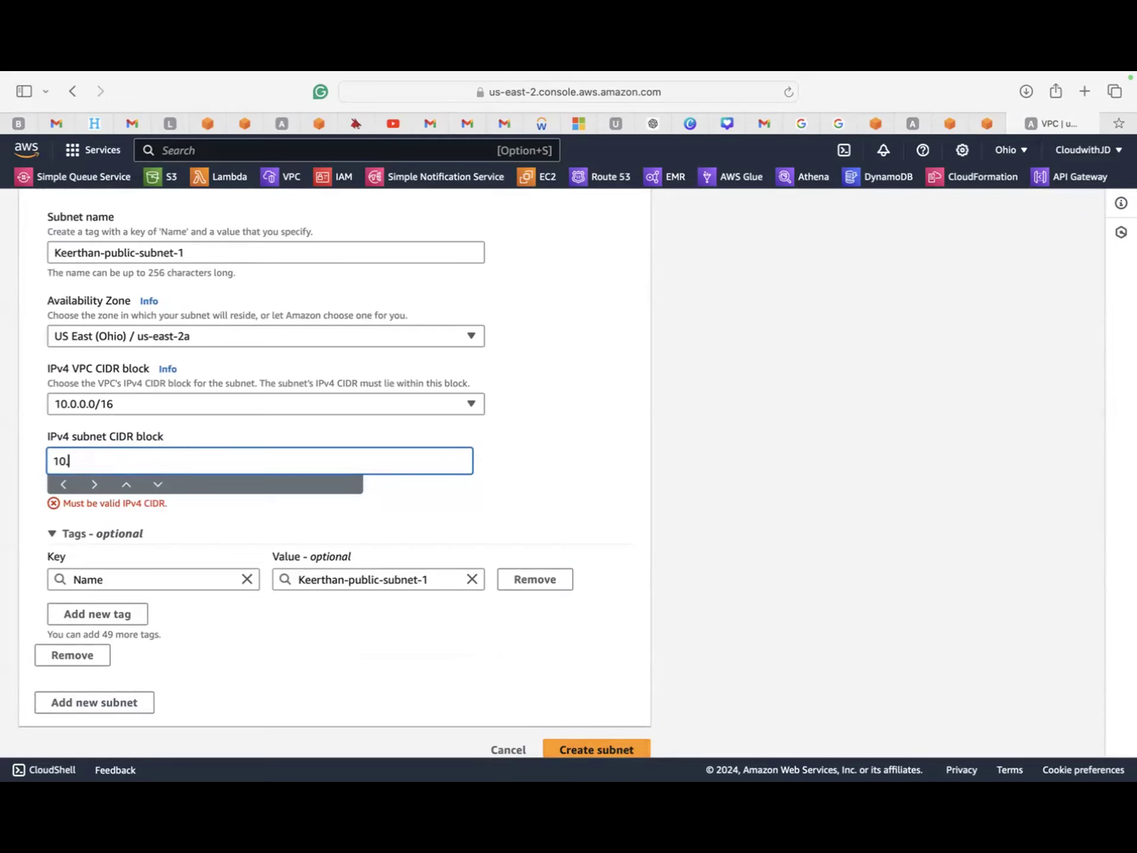
text(1.0.0/24)
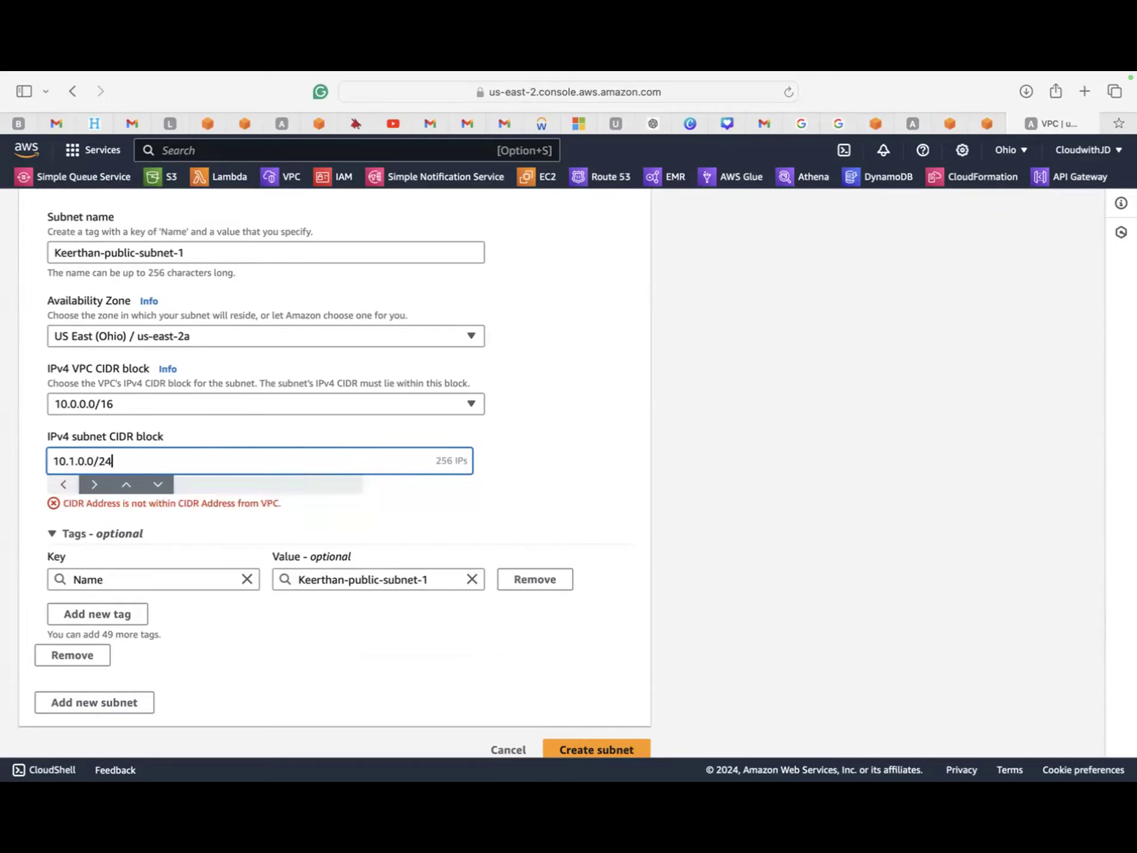
- Change the prefix length of the IPv4 subnet CIDR block to /16
key(BackSpace)
key(BackSpace)
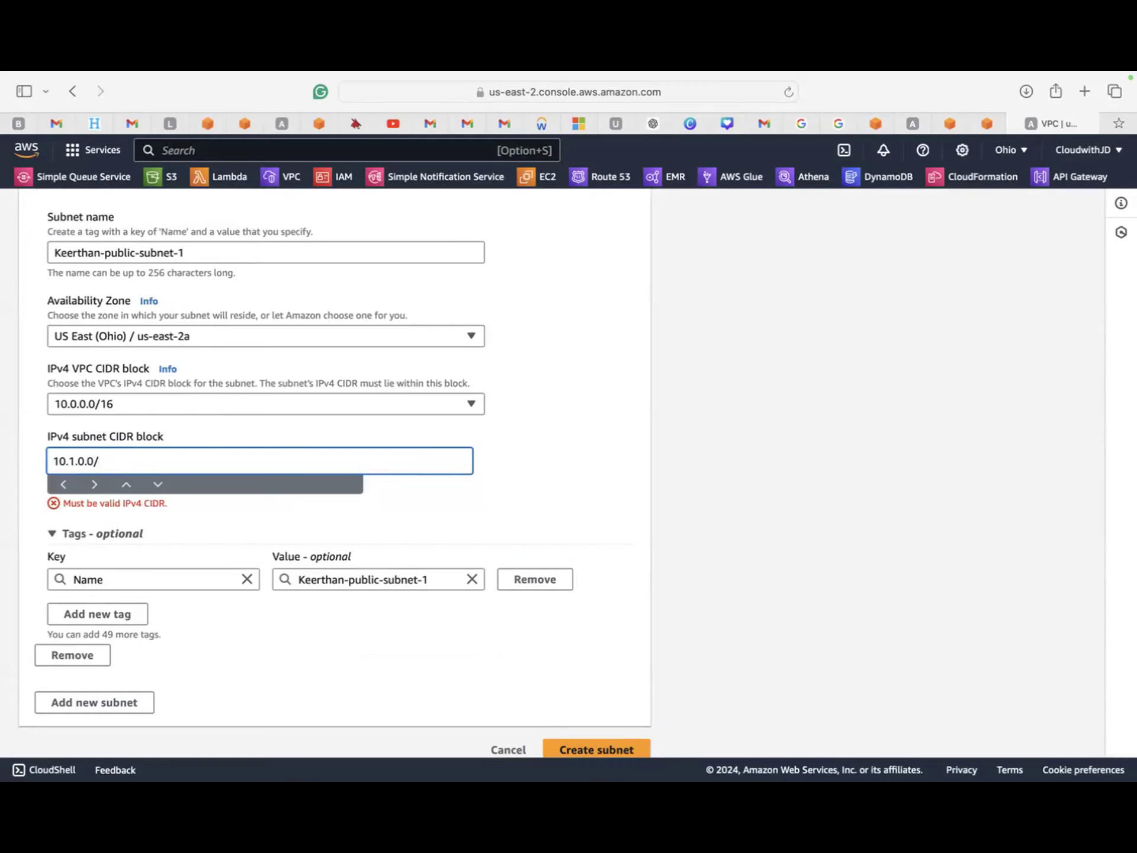
text(16)
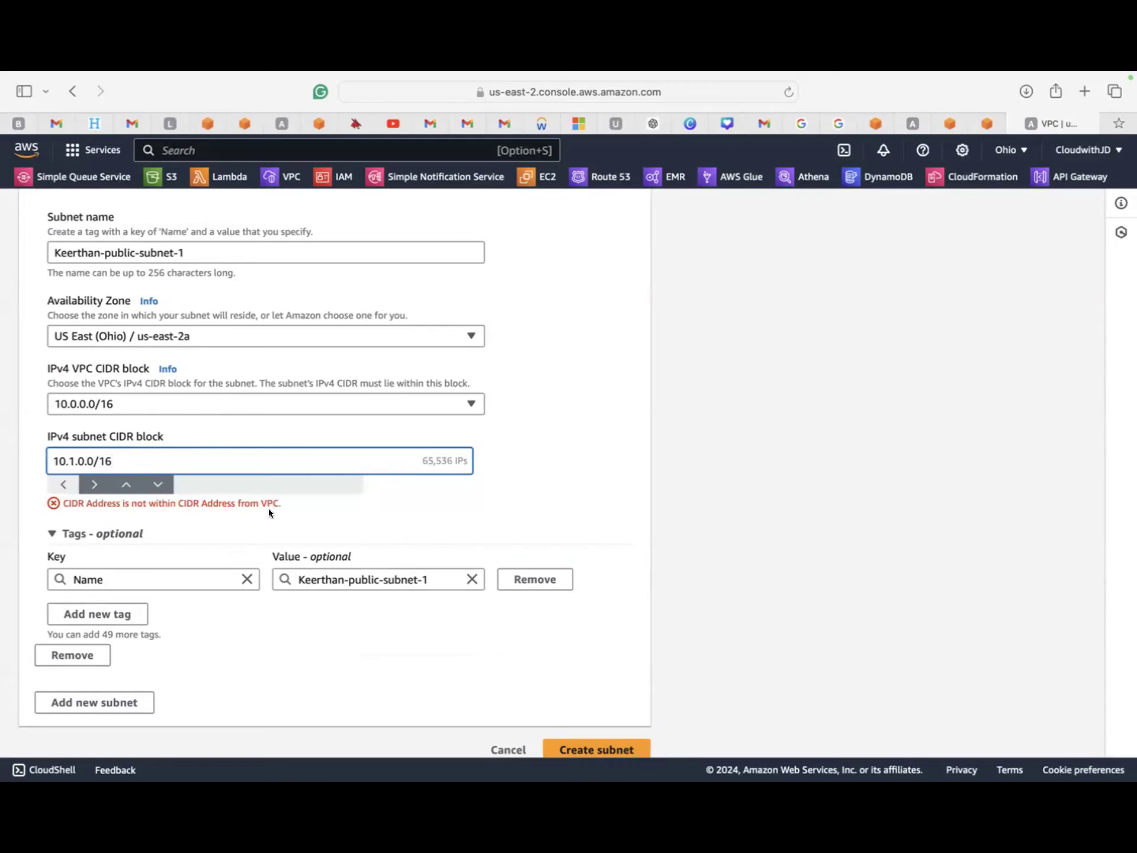
- Highlight the subnet's IP address count and change the CIDR block's second octet to 0, making it 10.0.0.0/16
scroll(406, 524, up, 1)
scroll(405, 523, up, 2)
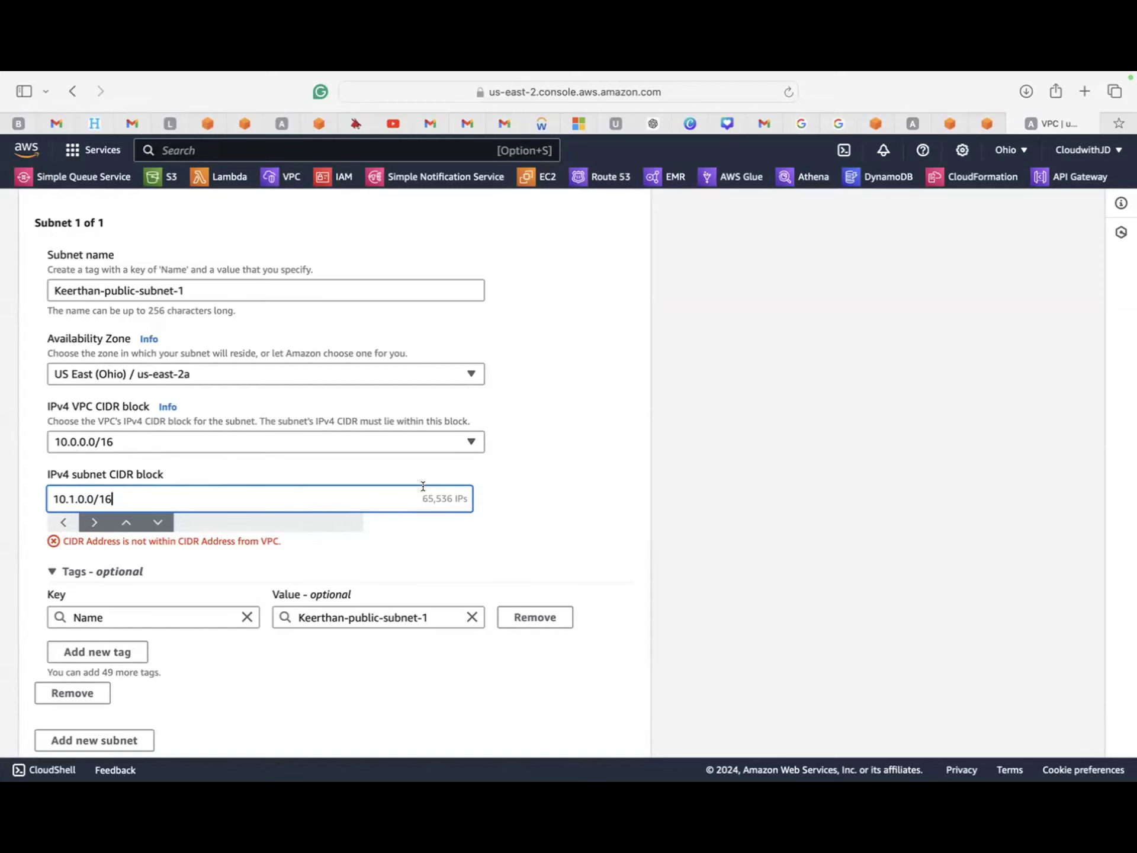
drag(414, 499, 463, 499)
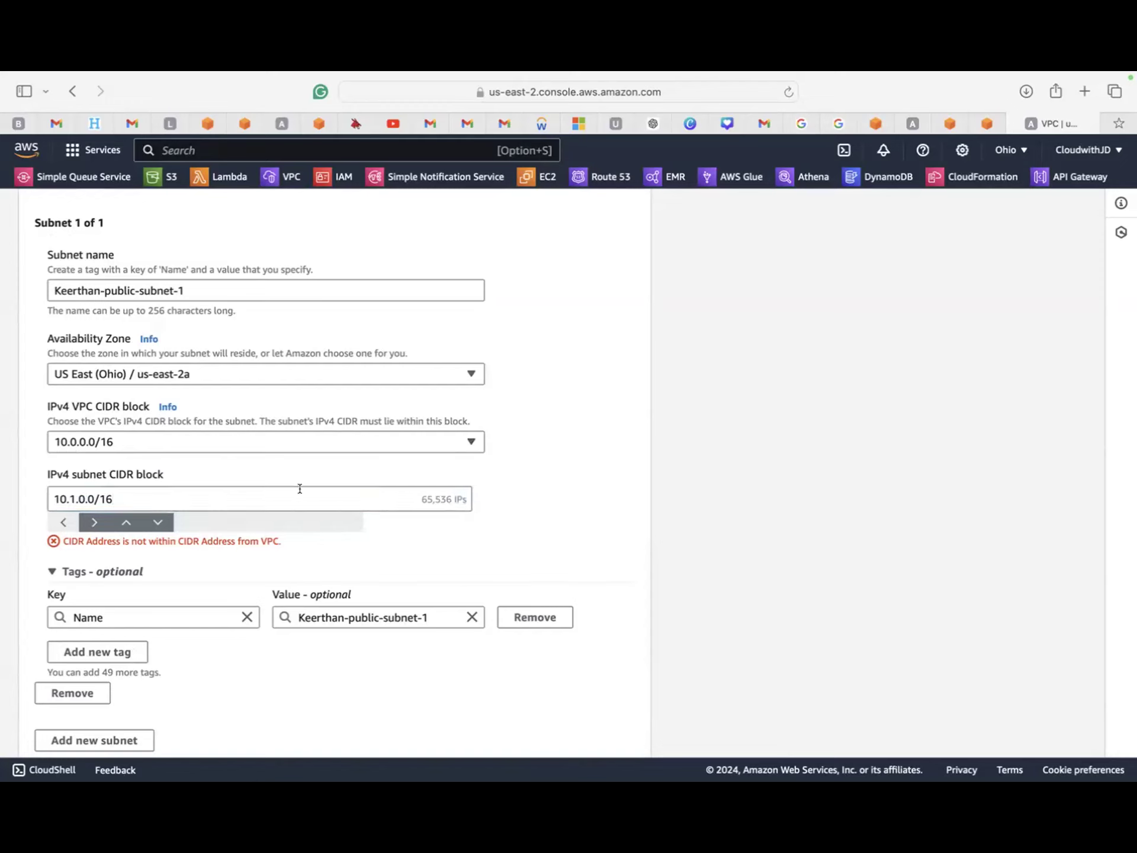
click(73, 498)
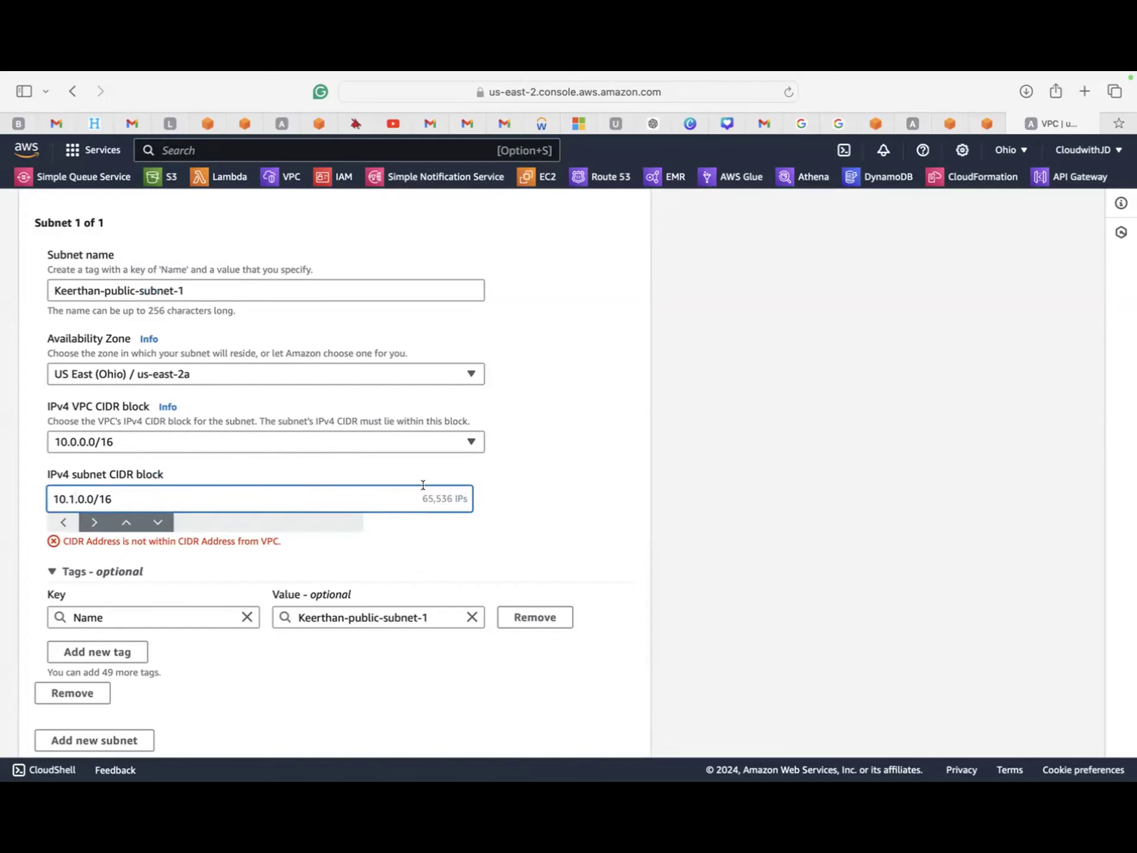
drag(420, 498, 463, 495)
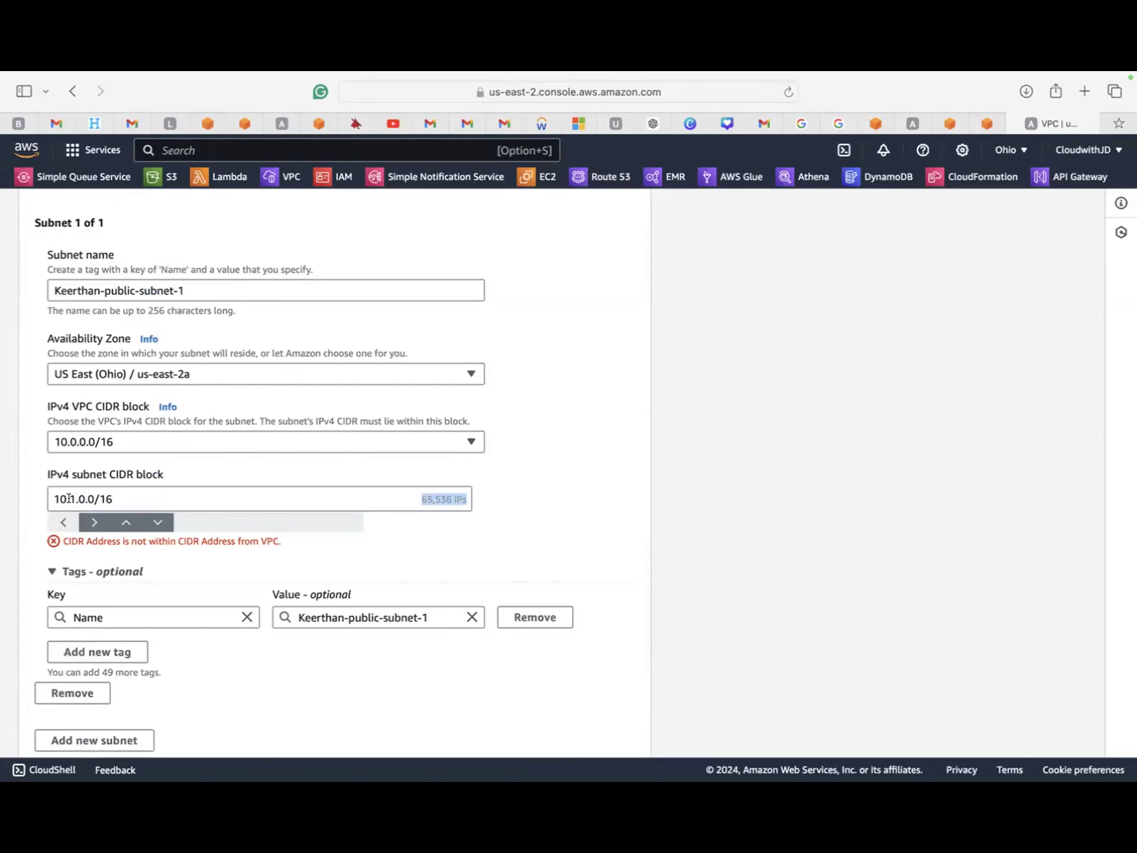
click(71, 498)
key(BackSpace)
text(0)
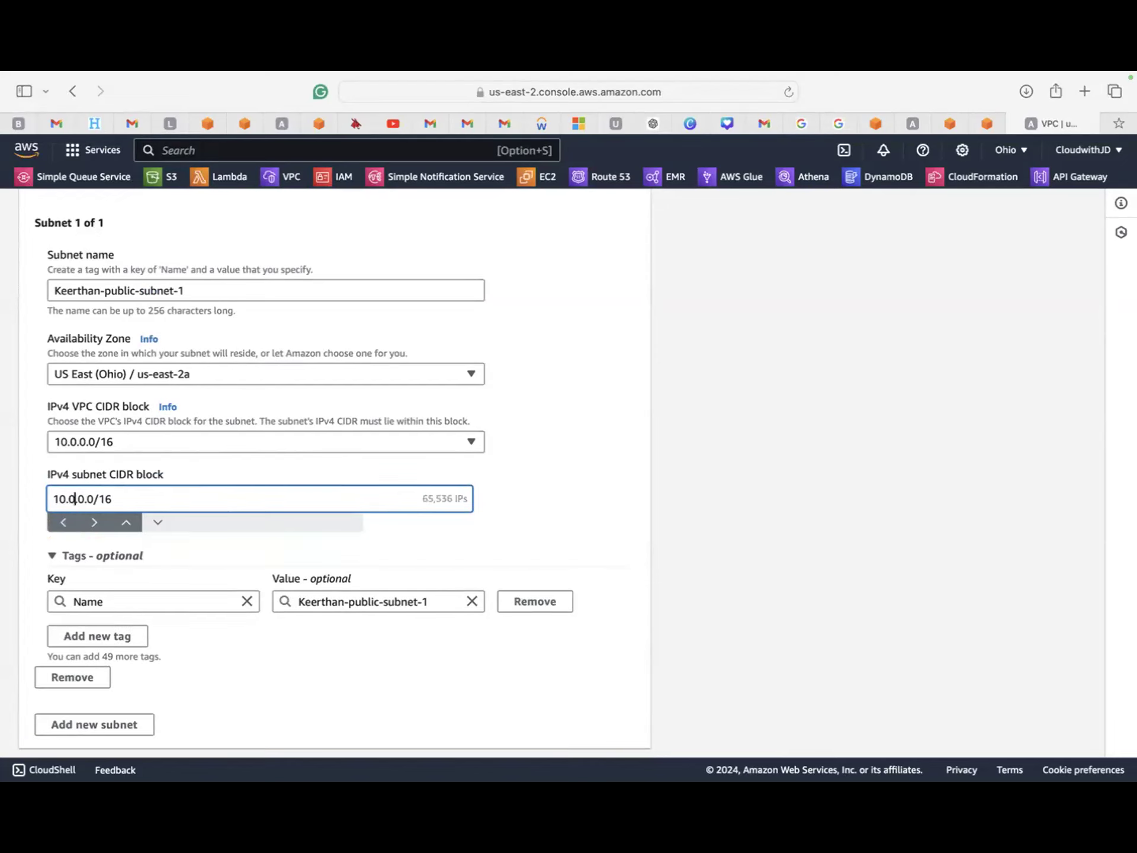
- Keep 10.0.0.0/16 as the IPv4 VPC CIDR block and create the subnet
click(105, 441)
click(116, 467)
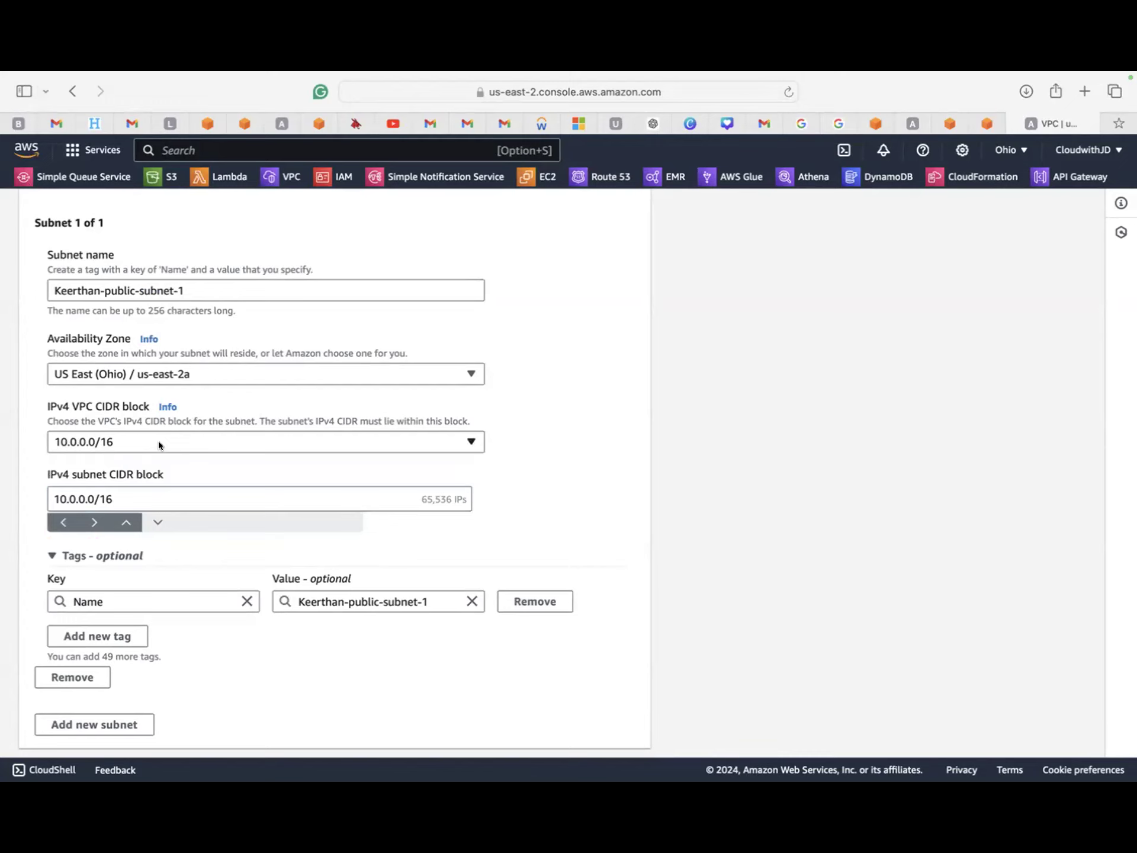
scroll(158, 440, down, 1)
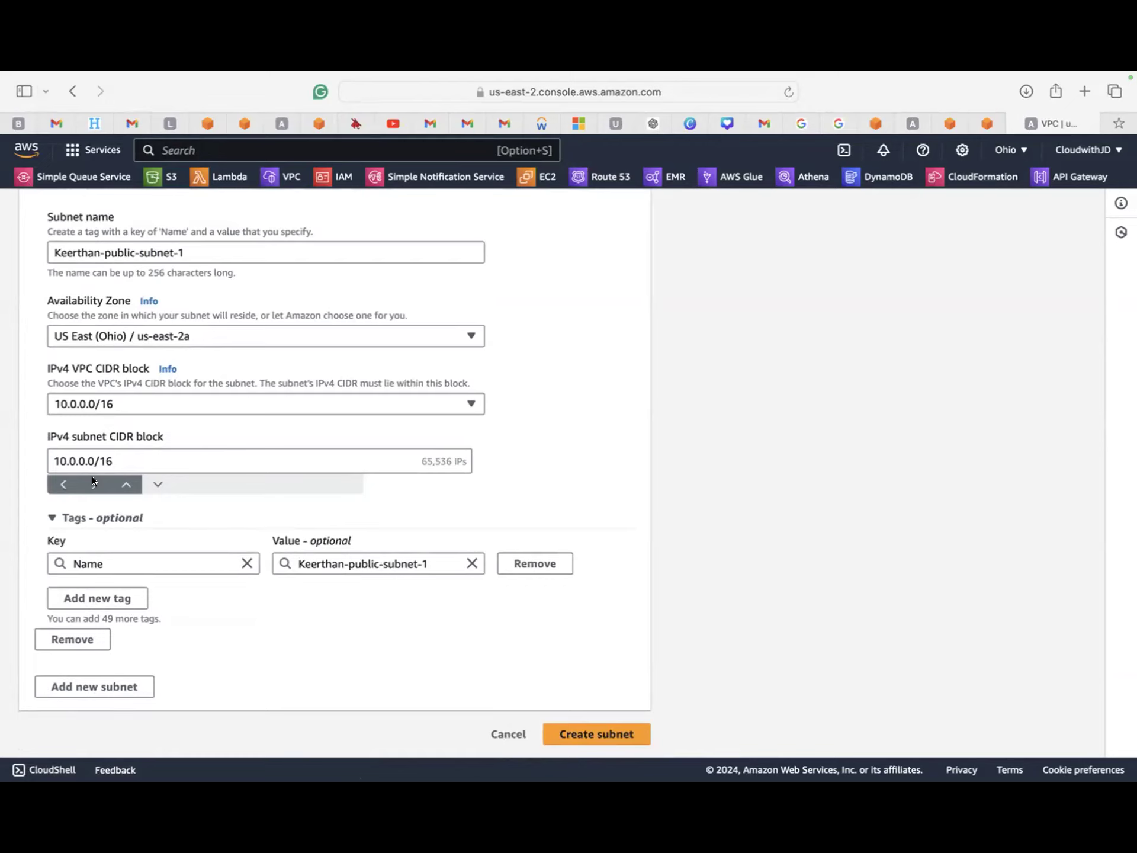
click(568, 732)
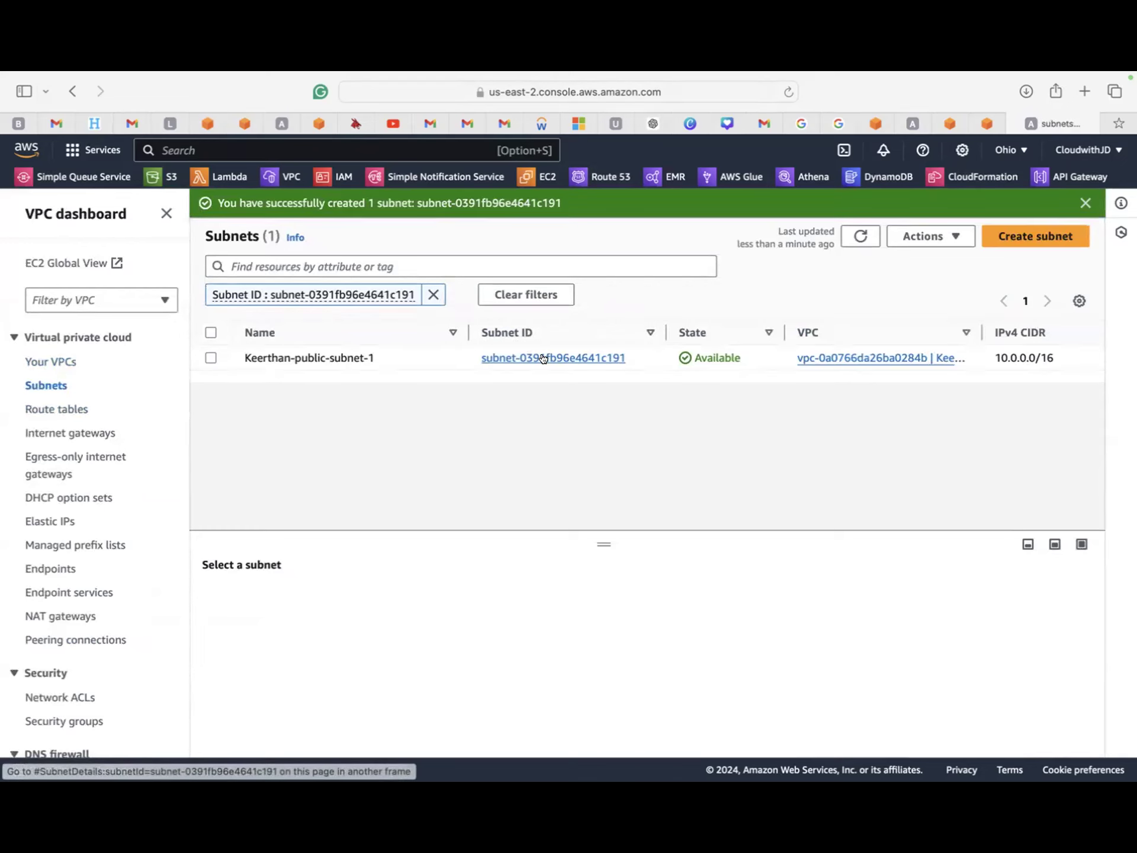
- Select the new public subnet in the list and highlight its IPv4 CIDR to review its details
drag(994, 357, 1065, 354)
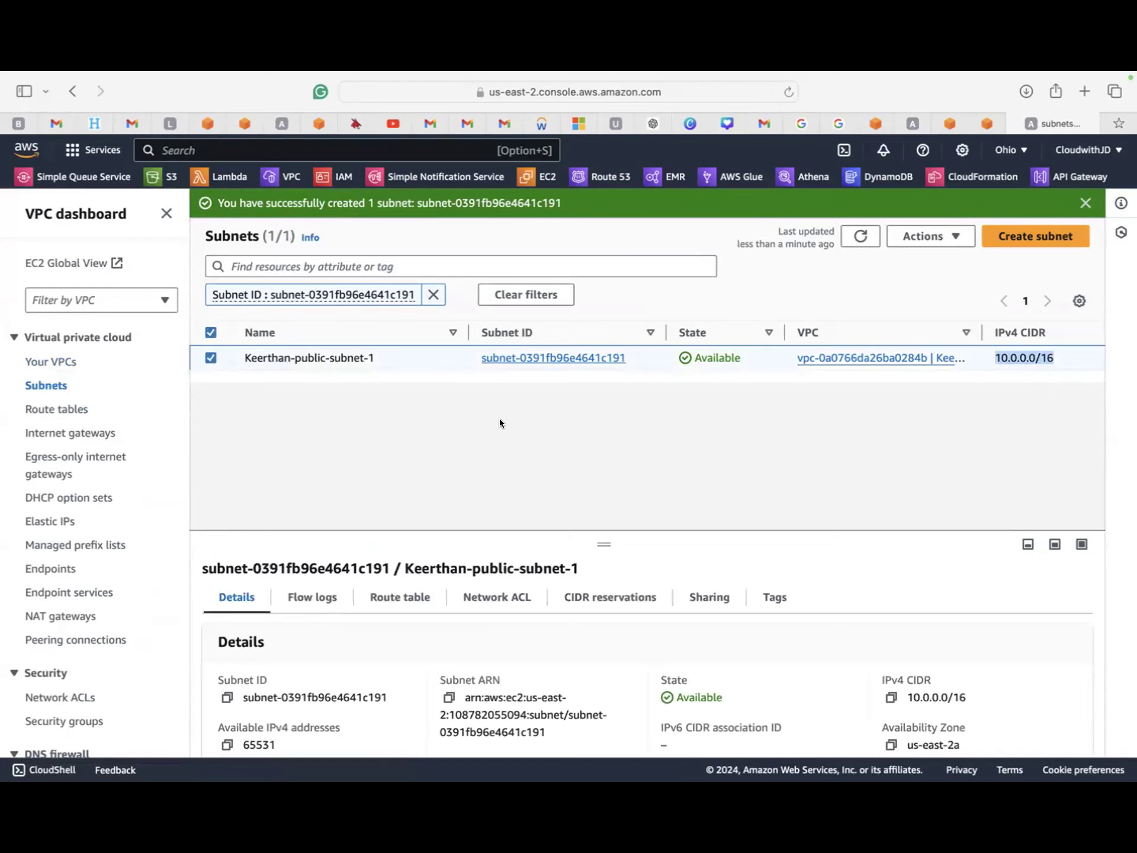
scroll(569, 517, down, 1)
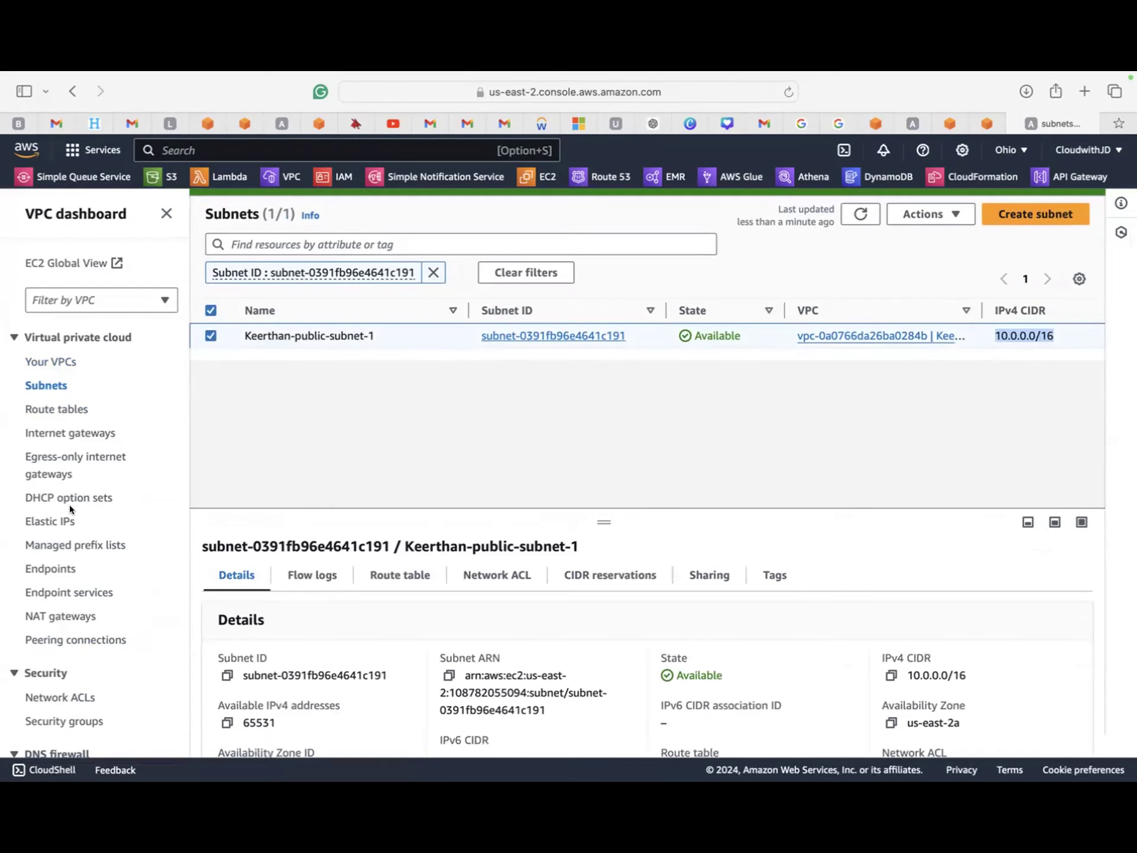
scroll(69, 505, down, 5)
key(ctrl+Up)
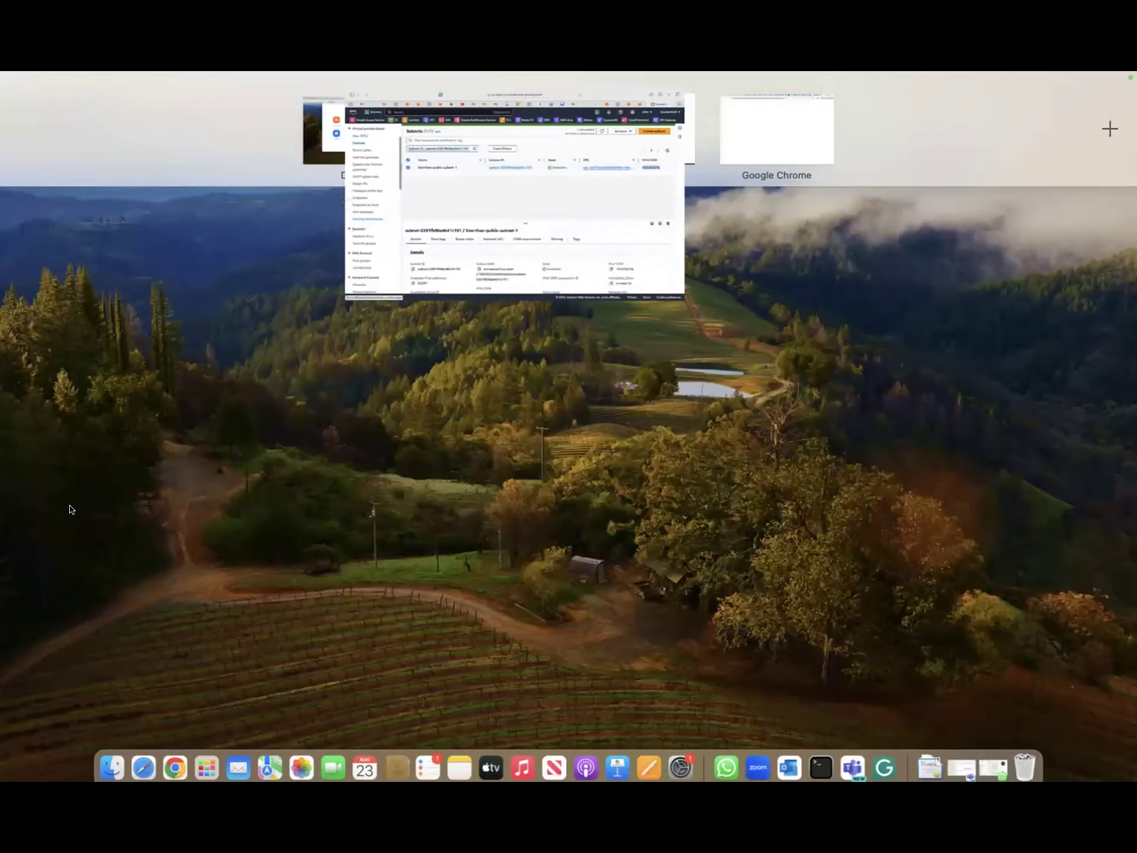
click(498, 127)
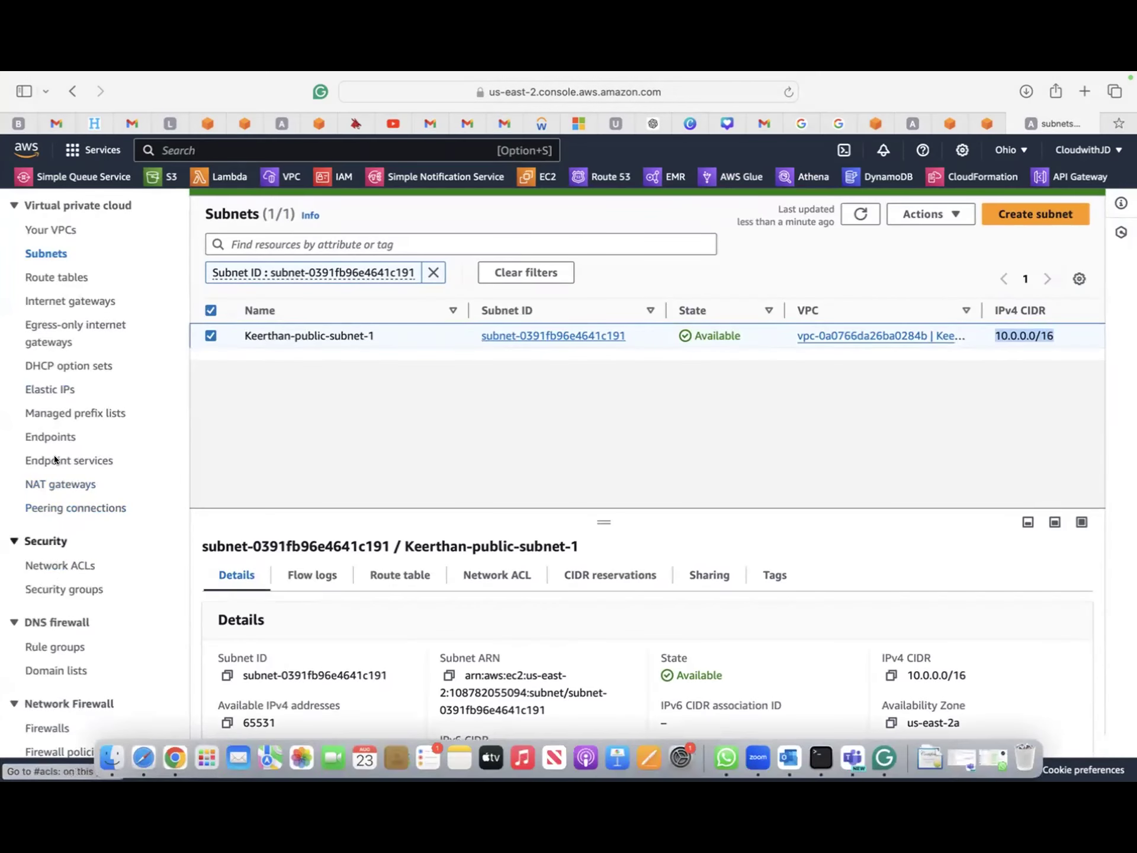
- Go to the VPC's internet gateways and start creating a new internet gateway
scroll(62, 533, down, 3)
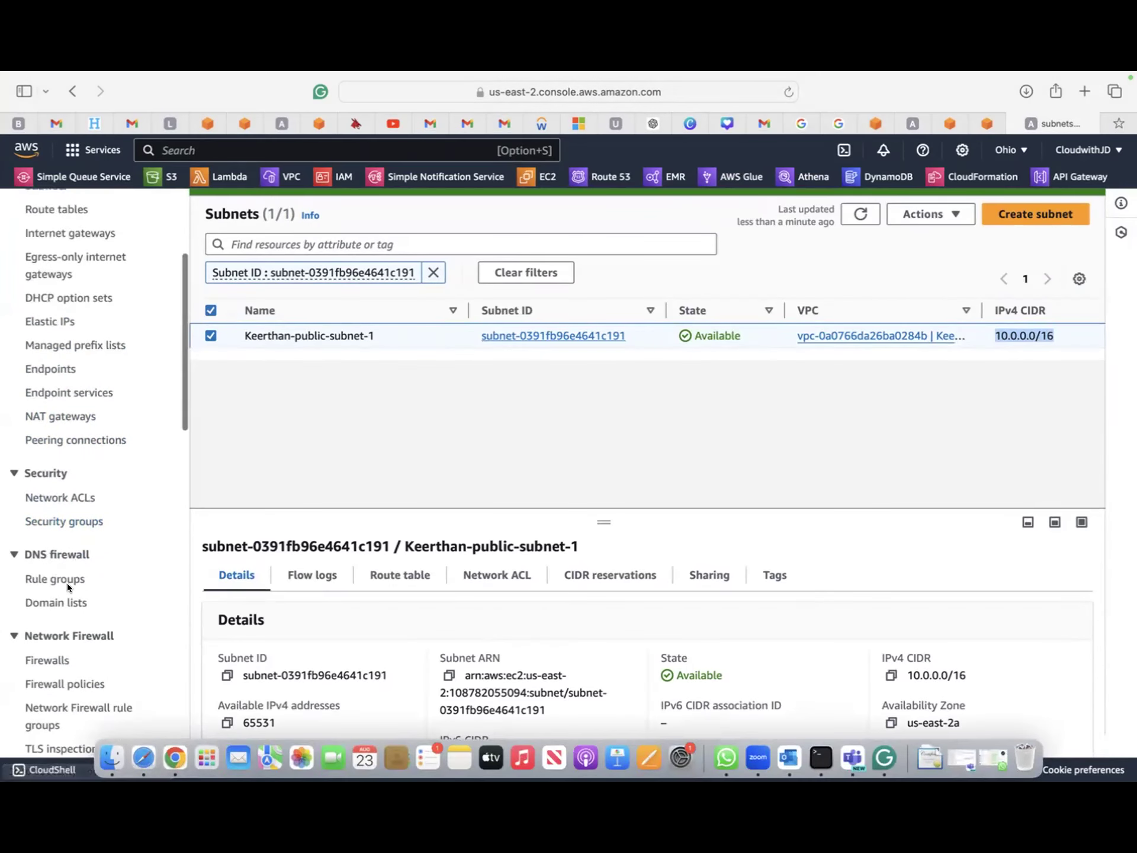
scroll(65, 428, up, 2)
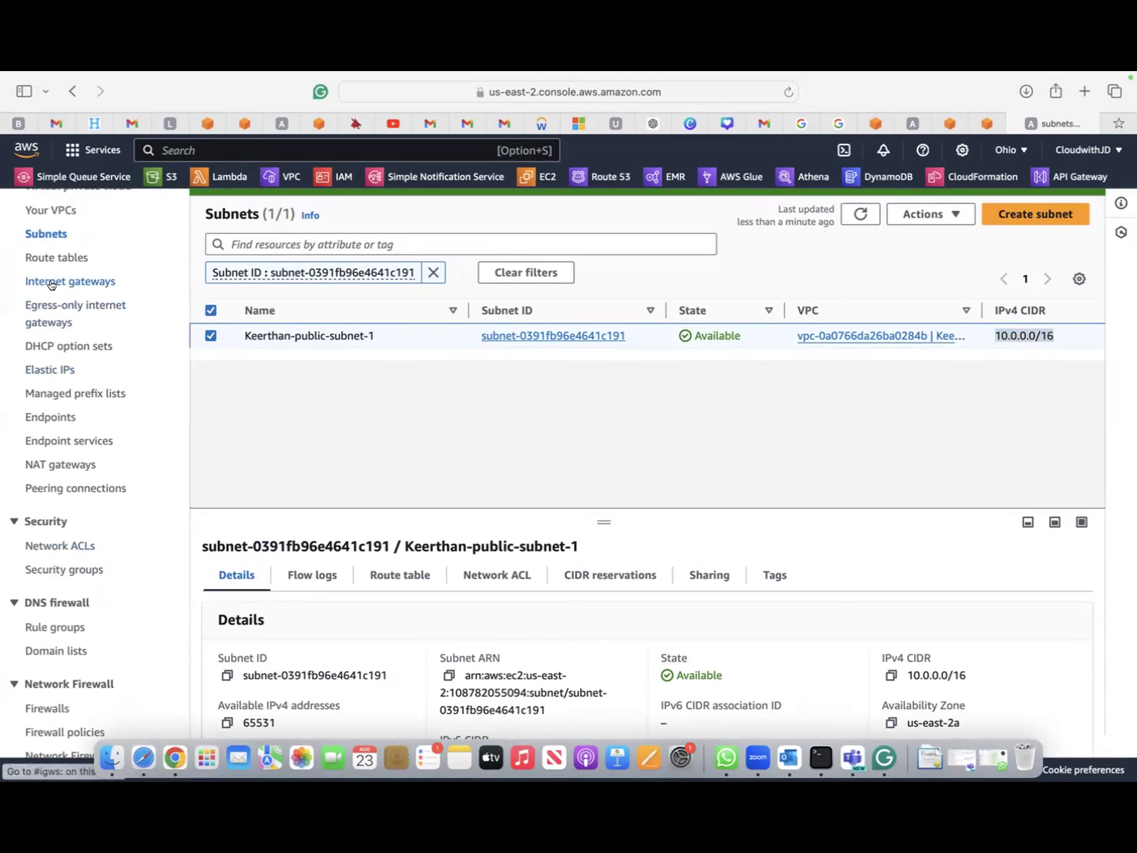
click(52, 283)
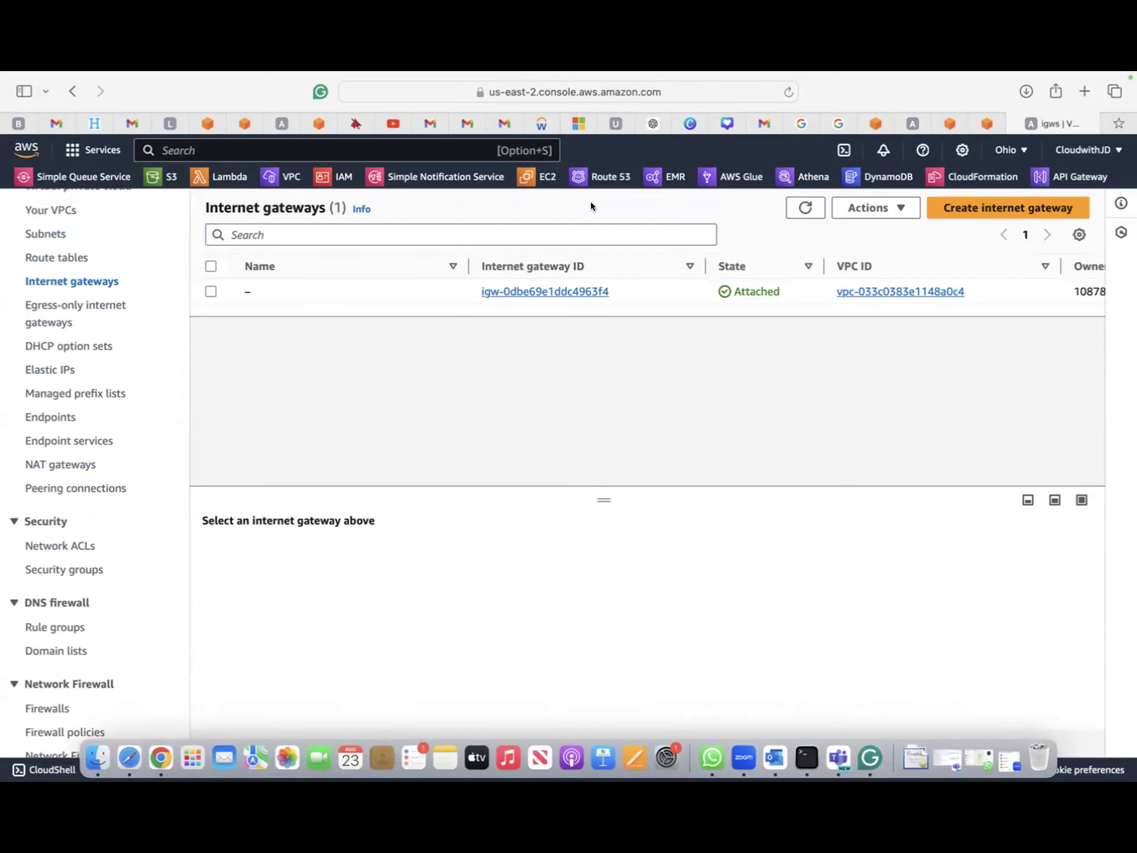
click(965, 206)
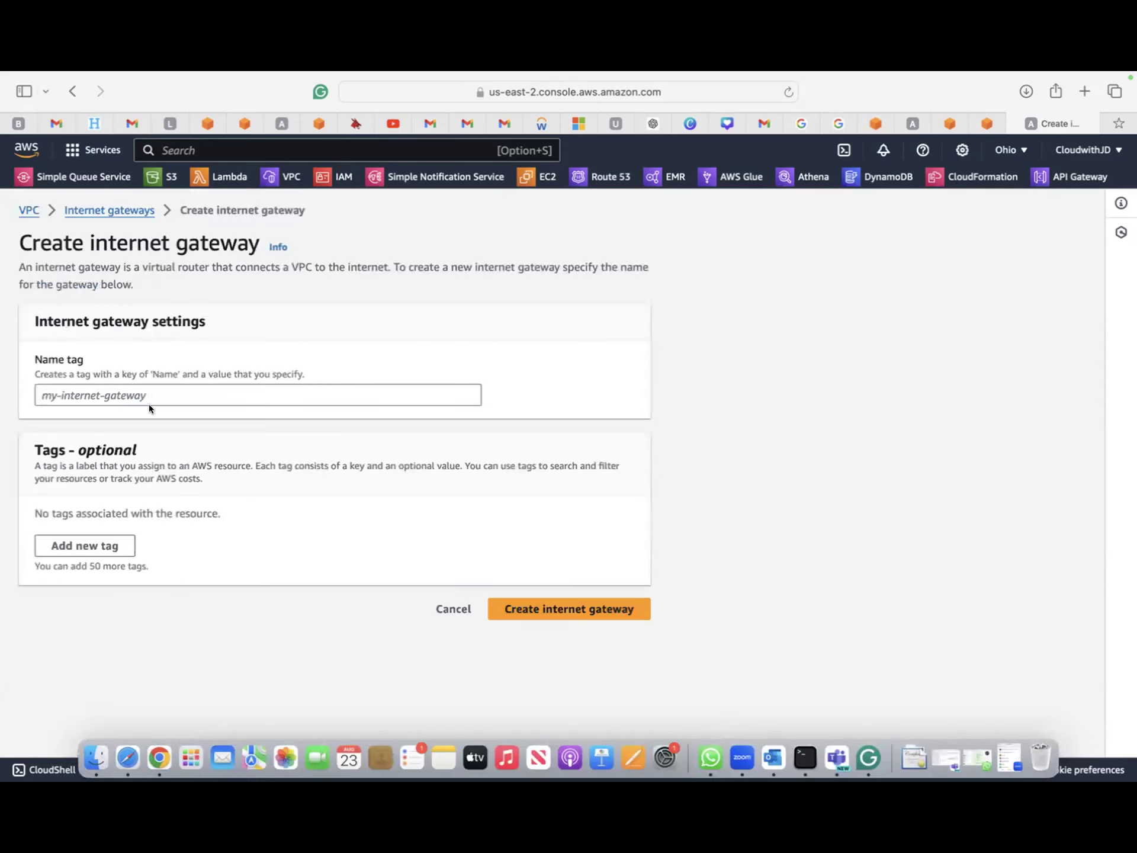
- Name the internet gateway with the VPC owner's first name followed by "-igw" and create it
click(157, 395)
text(ke)
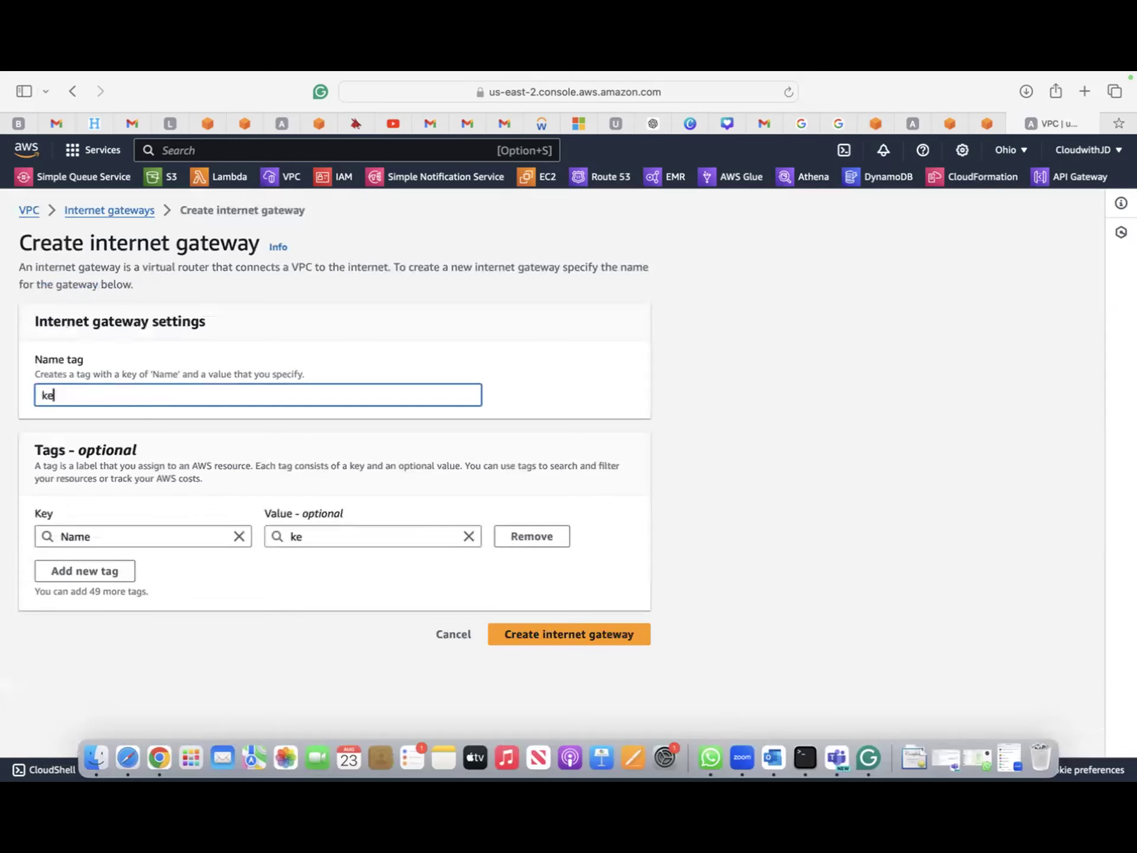
text(erthan)
text(igw)
click(515, 632)
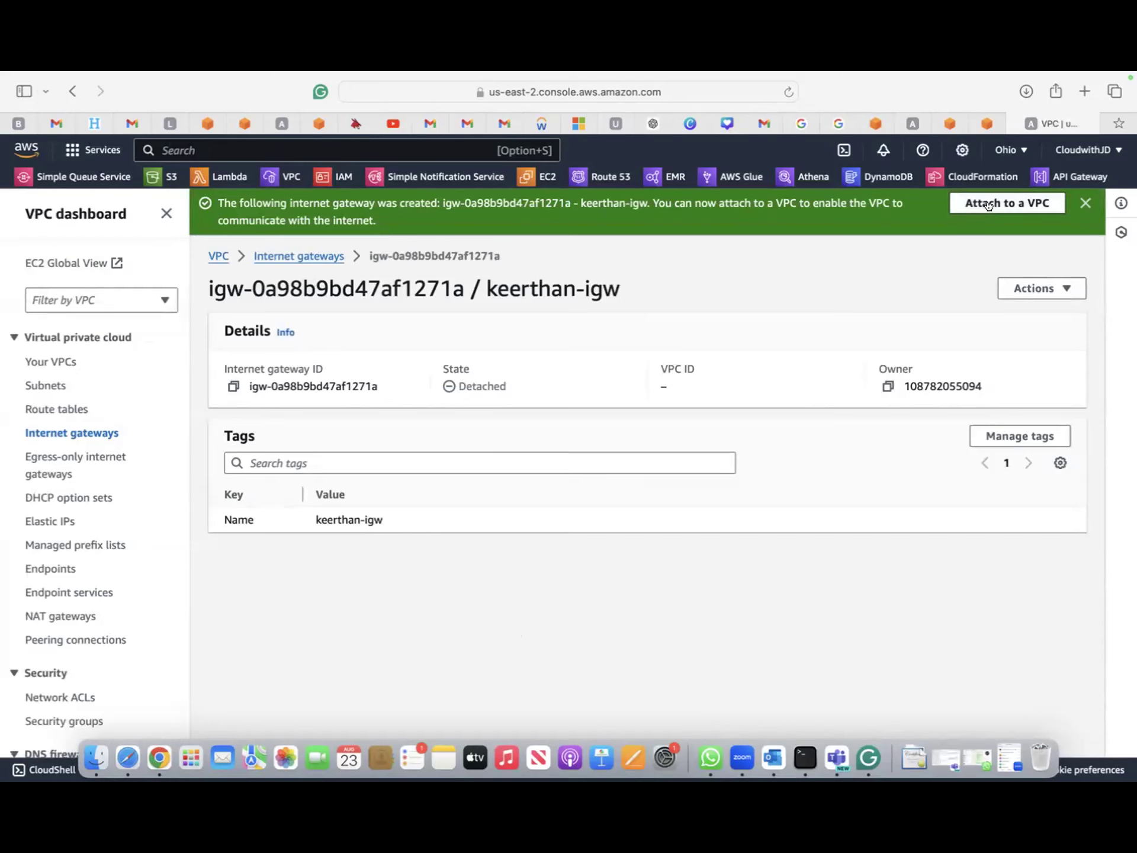
- Attach the new internet gateway to the custom VPC
click(988, 204)
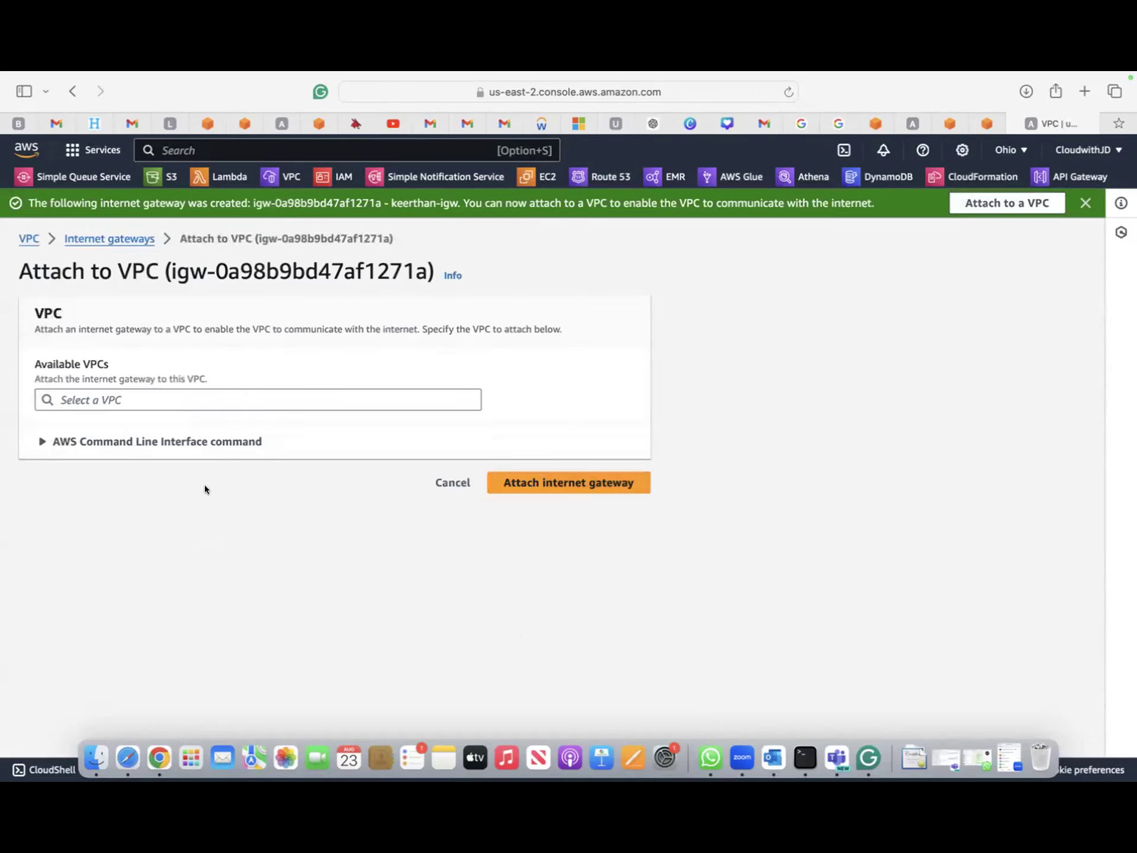
click(207, 399)
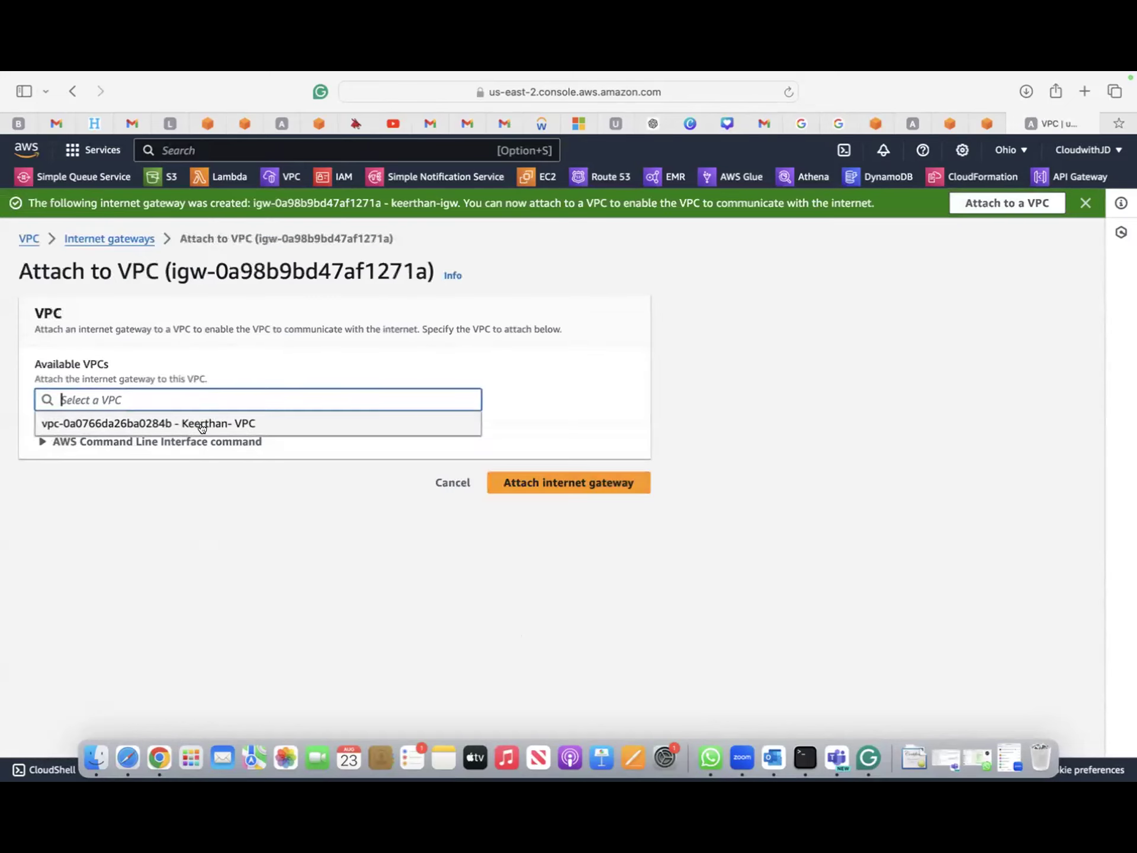
click(202, 424)
click(534, 491)
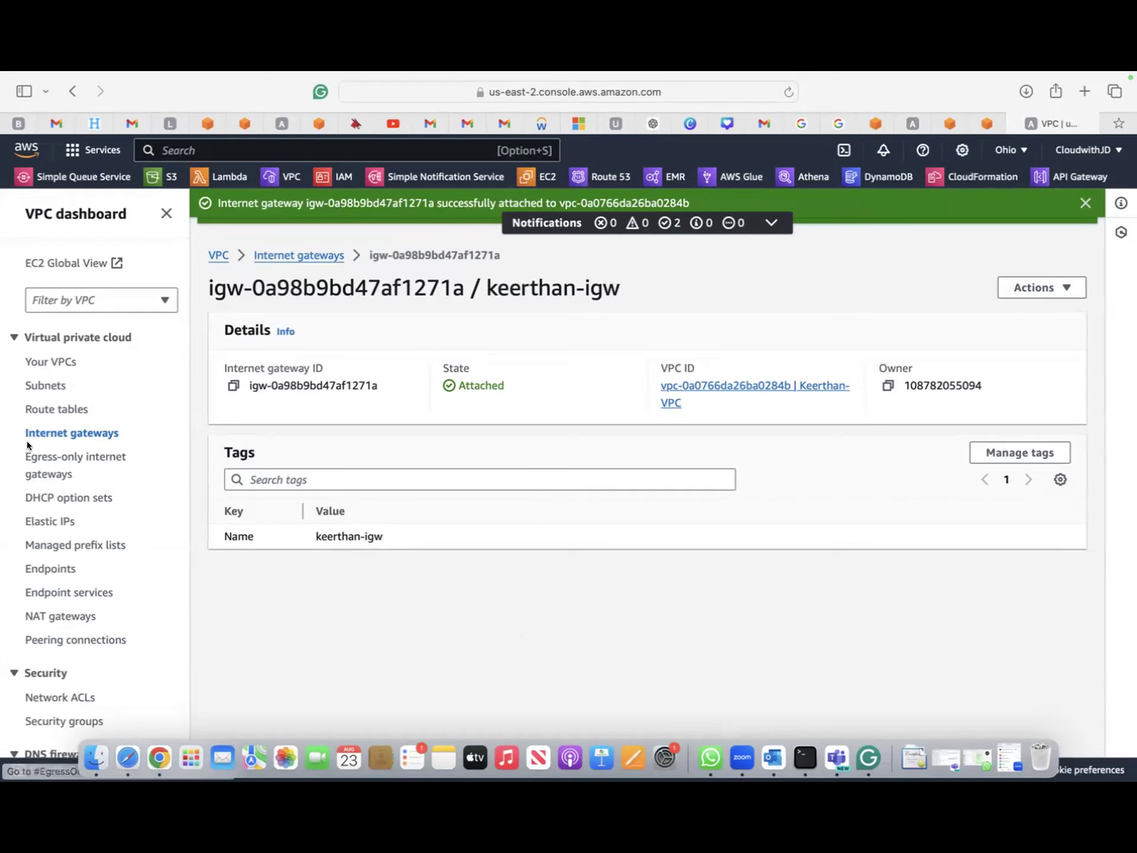
- Start a security group in the custom VPC, named with the VPC owner's first name followed by "-security-gr"
click(51, 722)
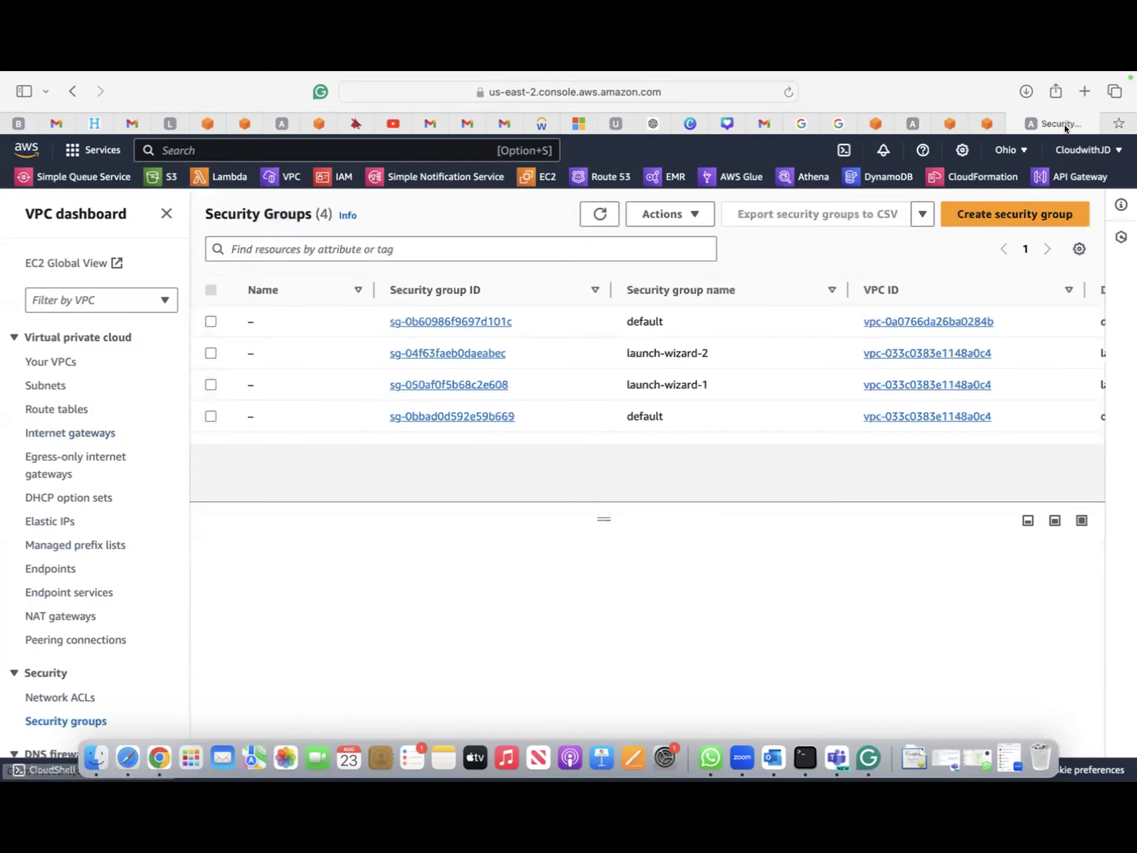
click(986, 217)
scroll(986, 220, down, 10)
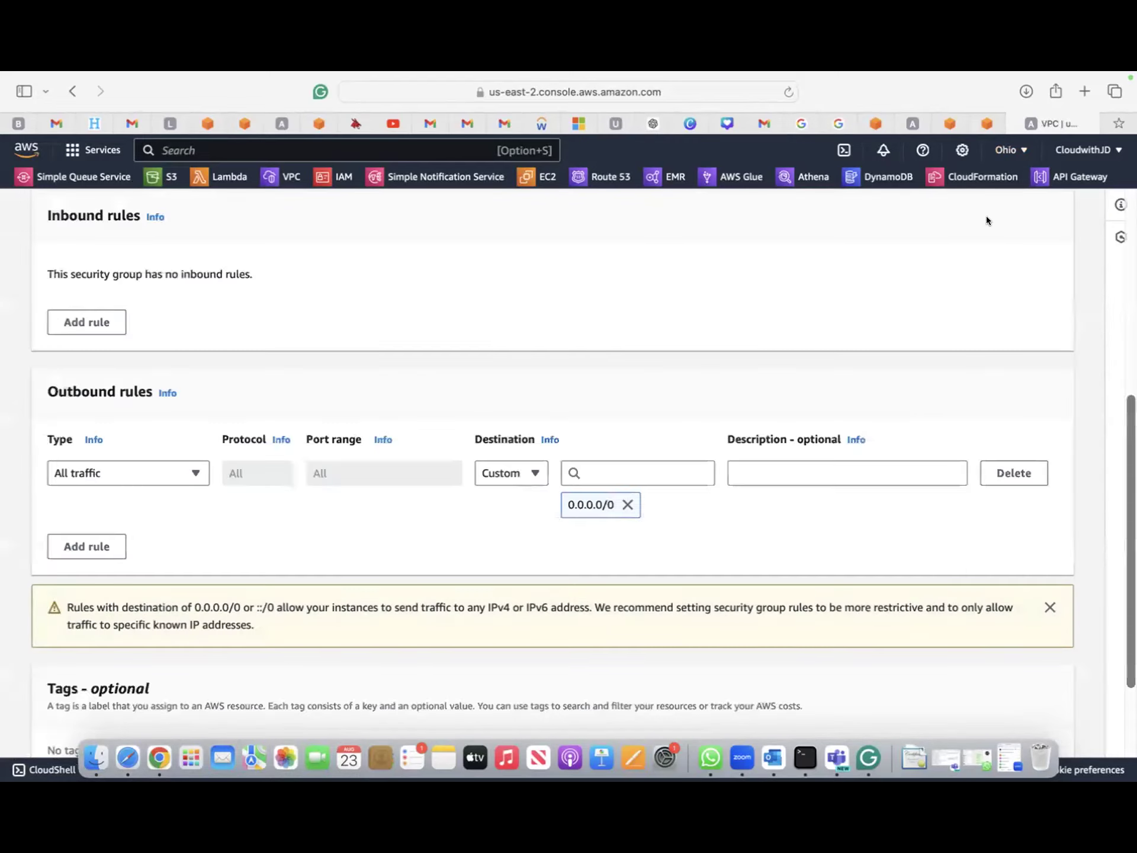
scroll(397, 577, up, 7)
click(155, 404)
text(Keert)
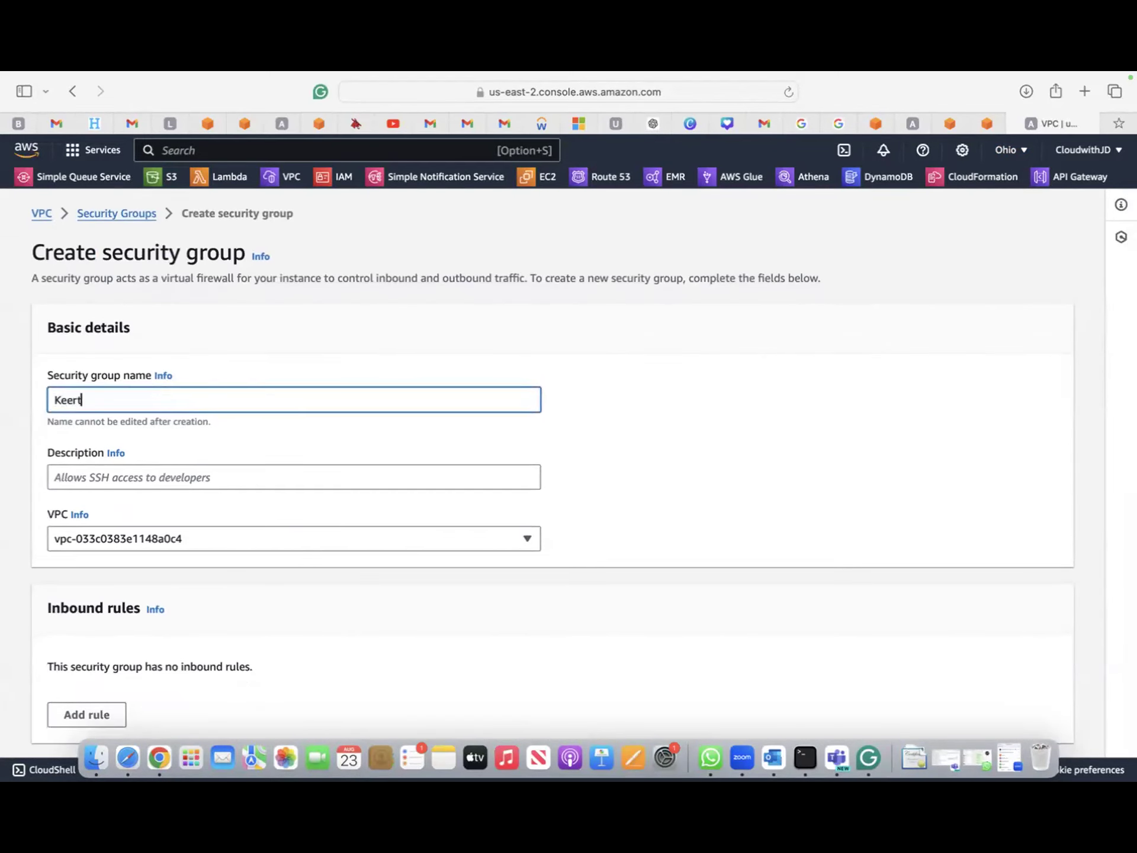
text(han-security-gr)
click(527, 538)
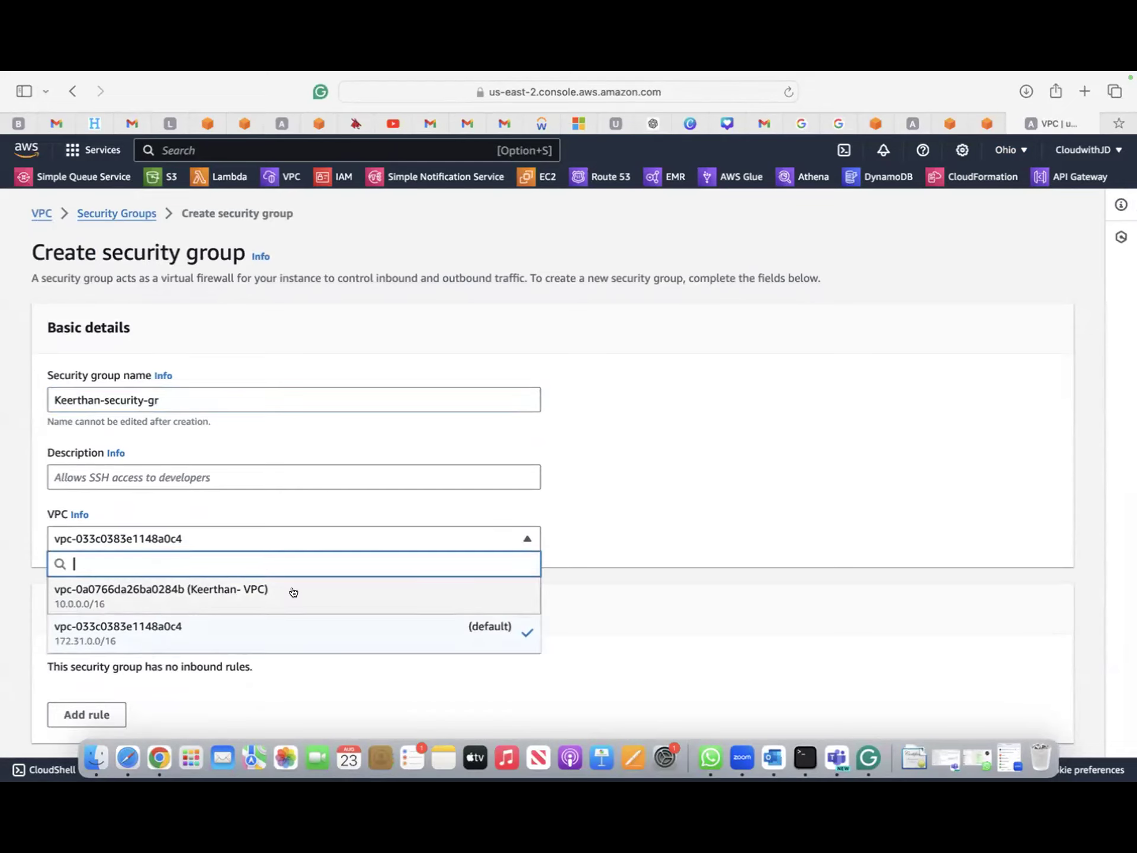
click(293, 591)
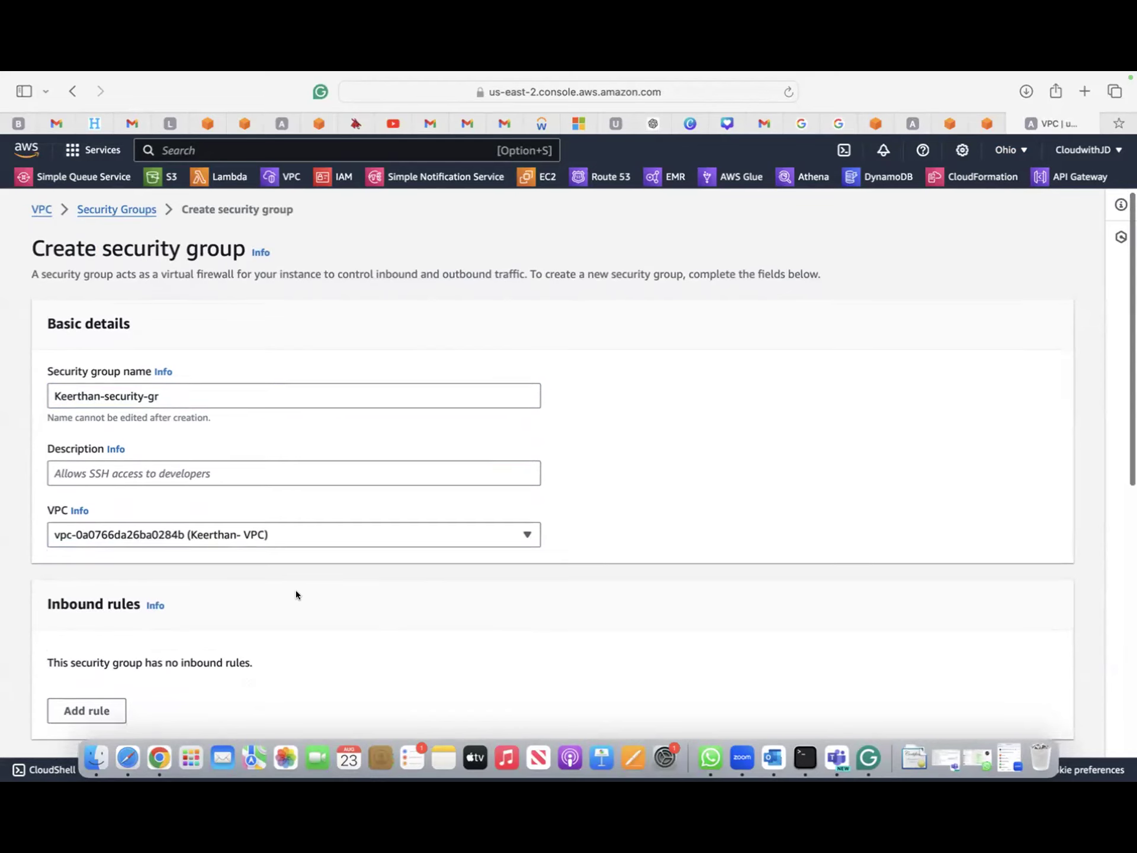
- Add an inbound rule to the security group allowing All traffic from source 0.0.0.0/0
scroll(297, 592, down, 1)
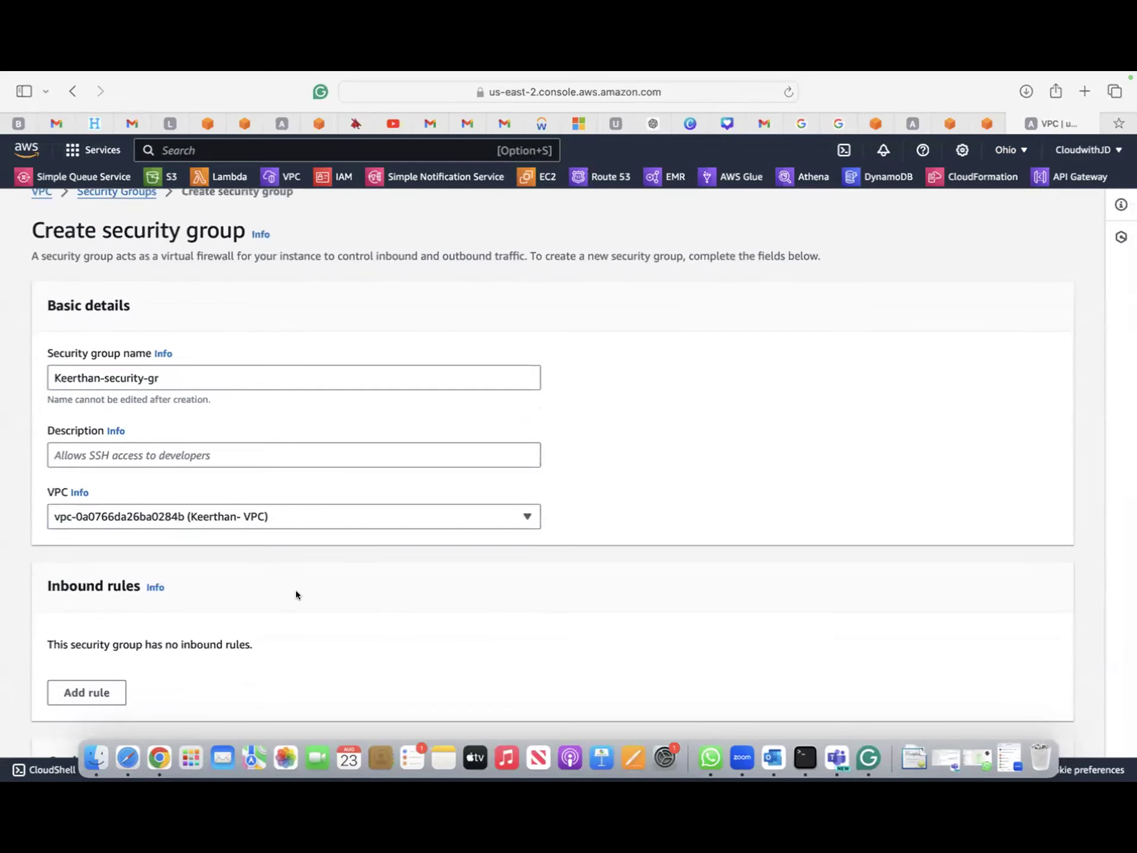
scroll(296, 594, down, 5)
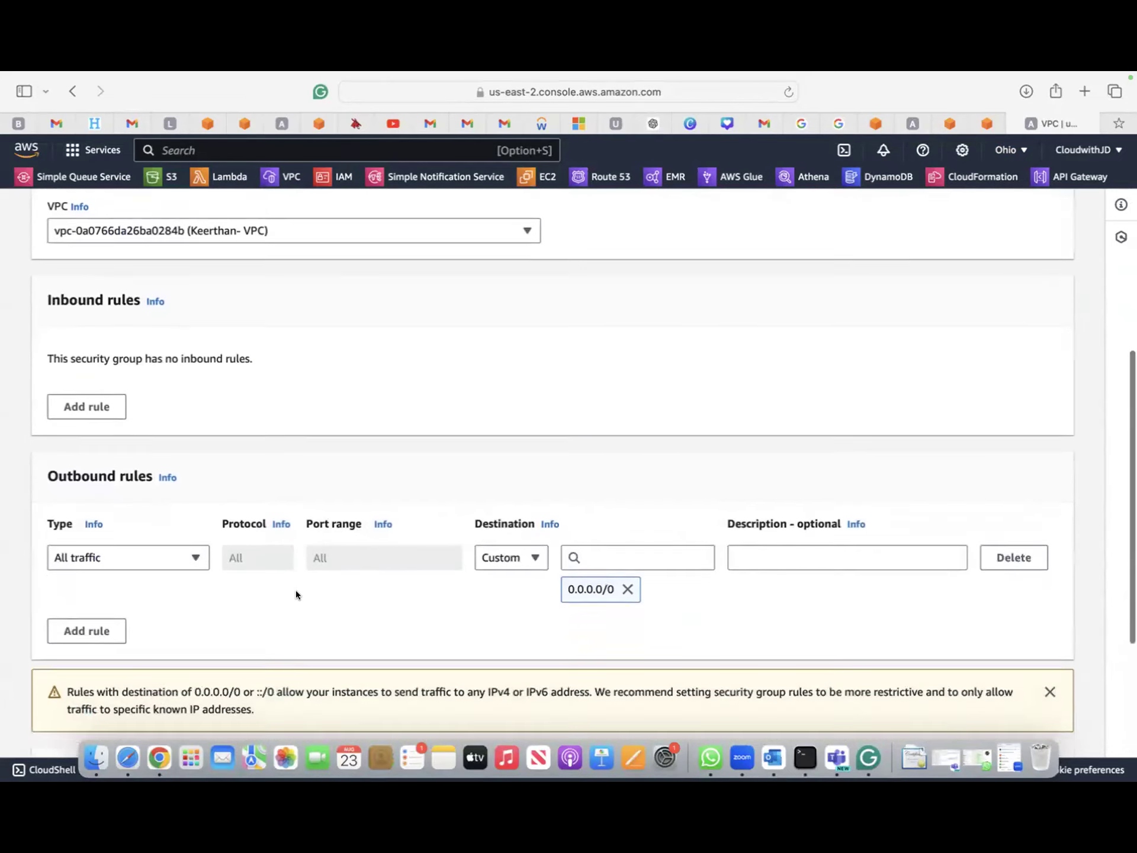
scroll(296, 594, down, 1)
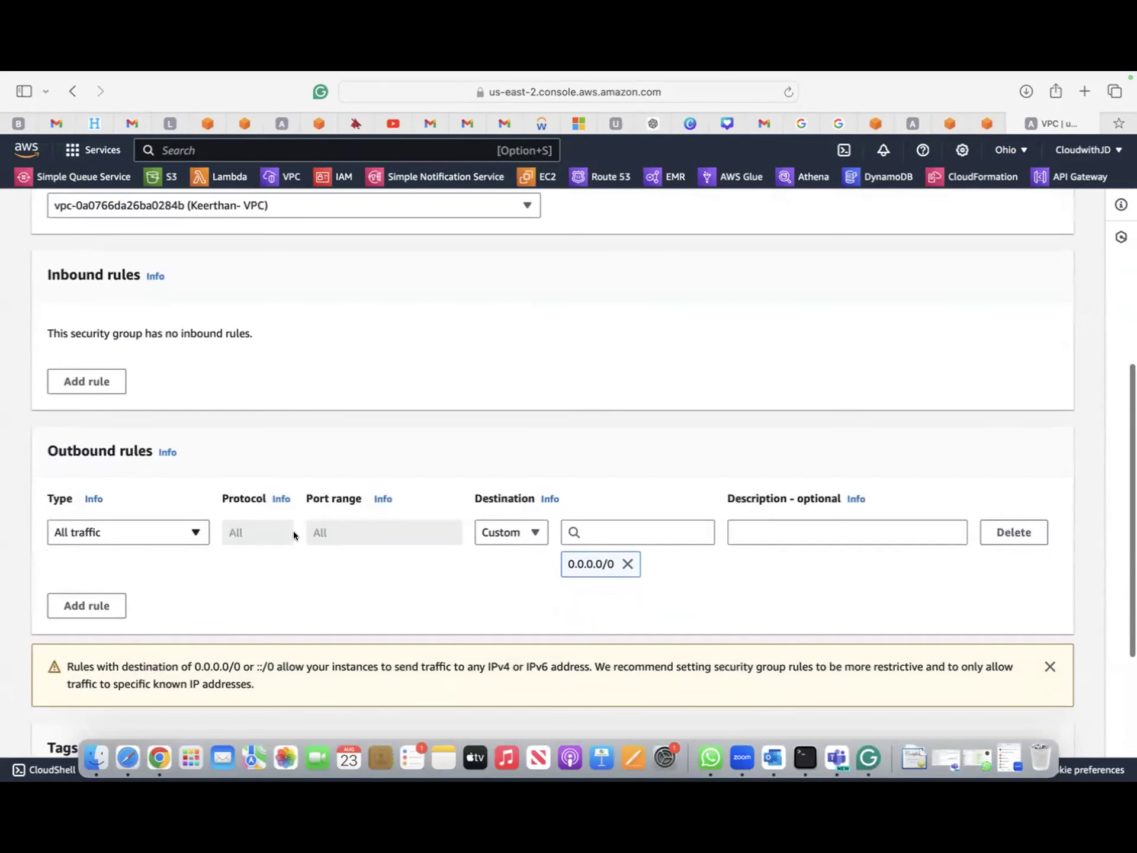
scroll(282, 557, up, 2)
scroll(255, 561, down, 1)
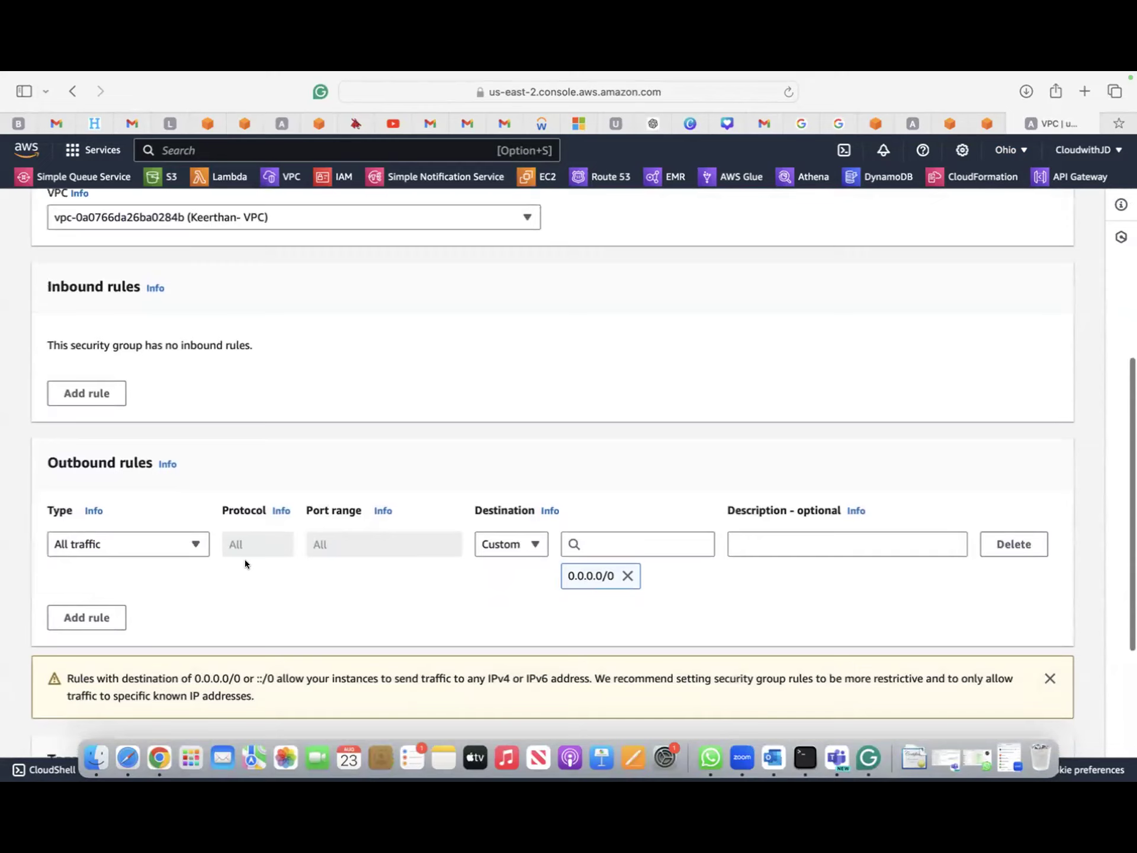
scroll(342, 557, down, 3)
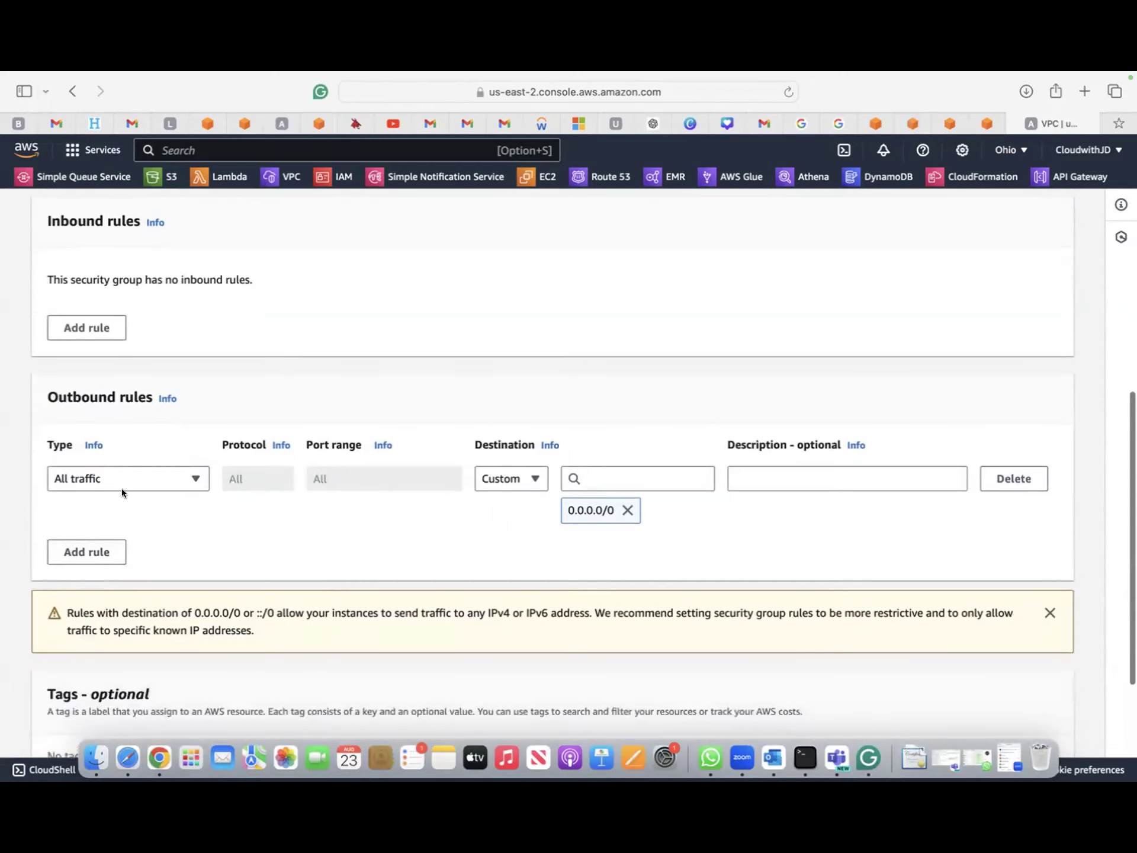
scroll(222, 586, up, 4)
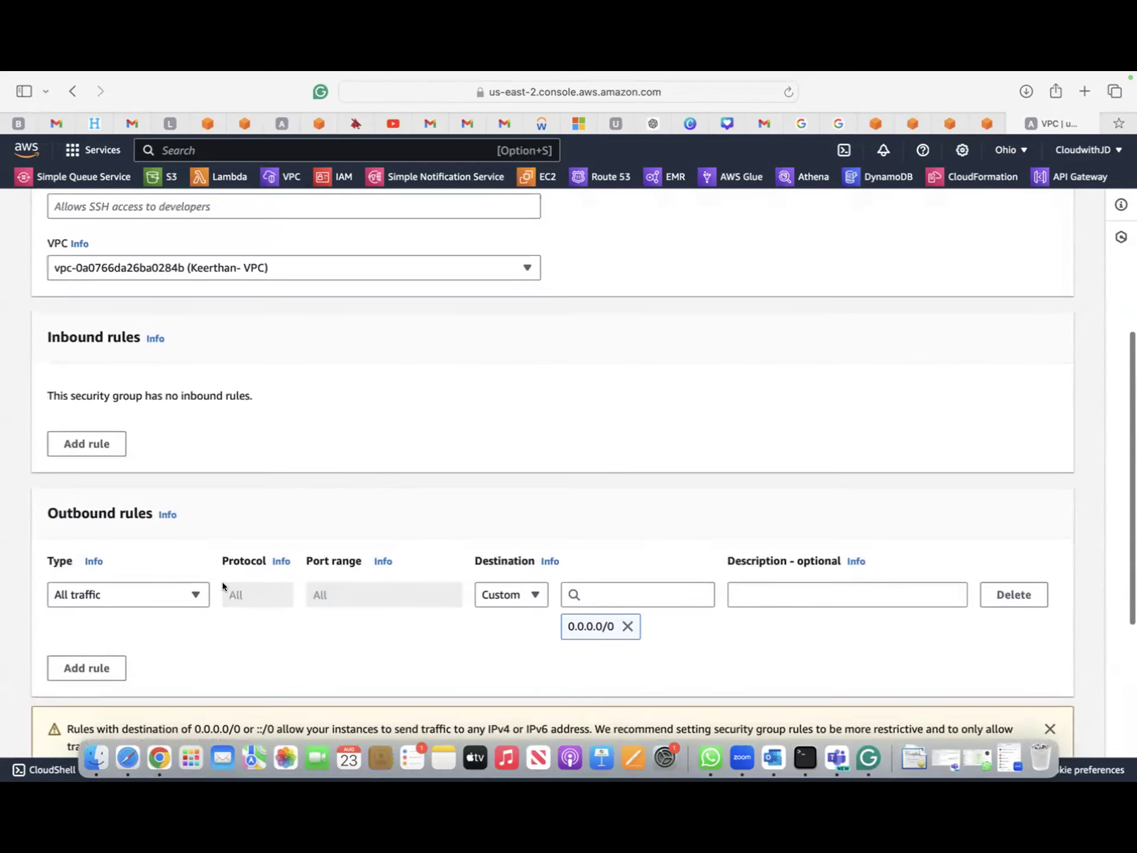
click(87, 507)
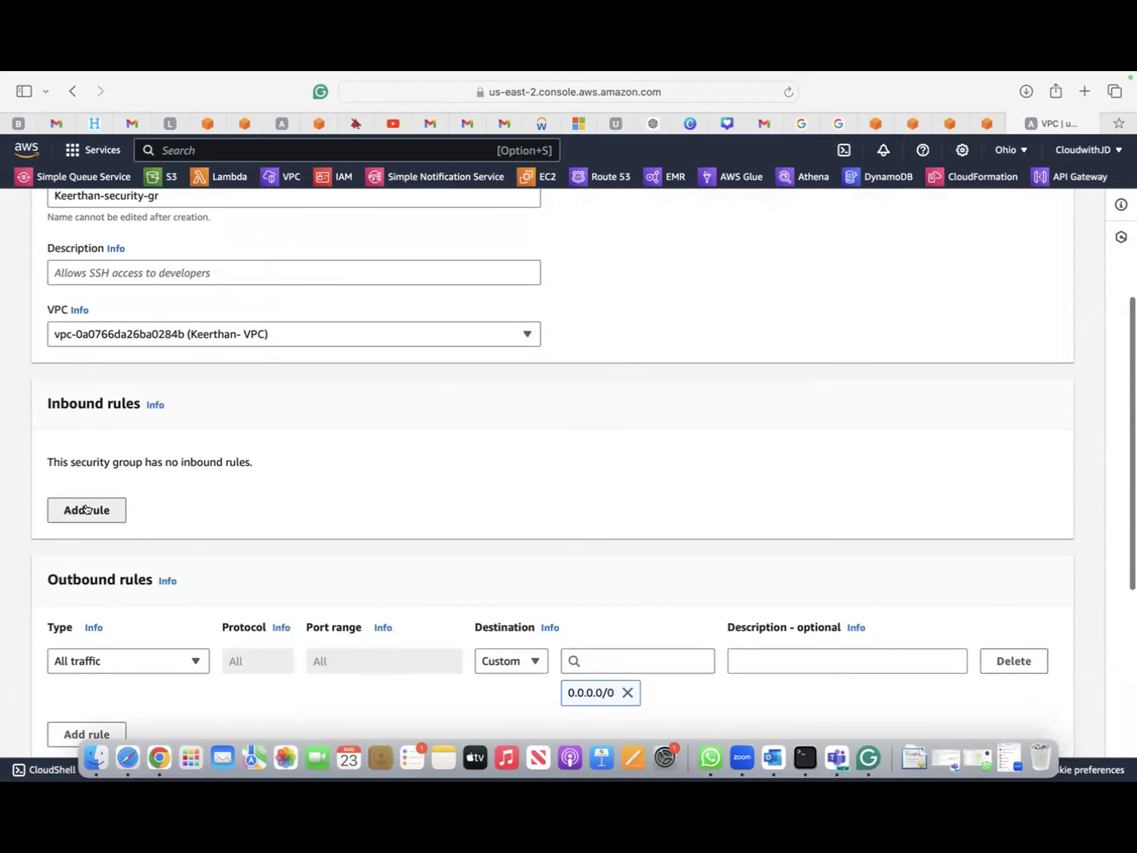
click(146, 488)
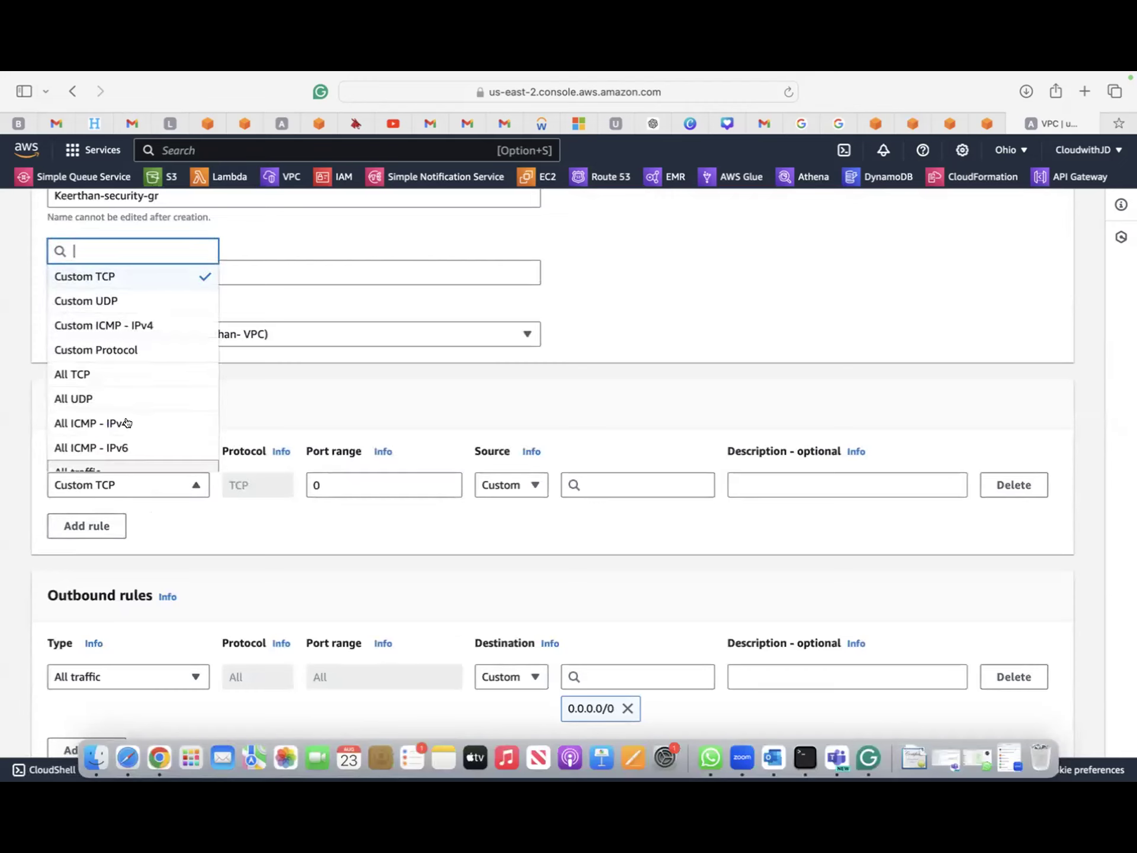
scroll(124, 396, down, 2)
click(145, 385)
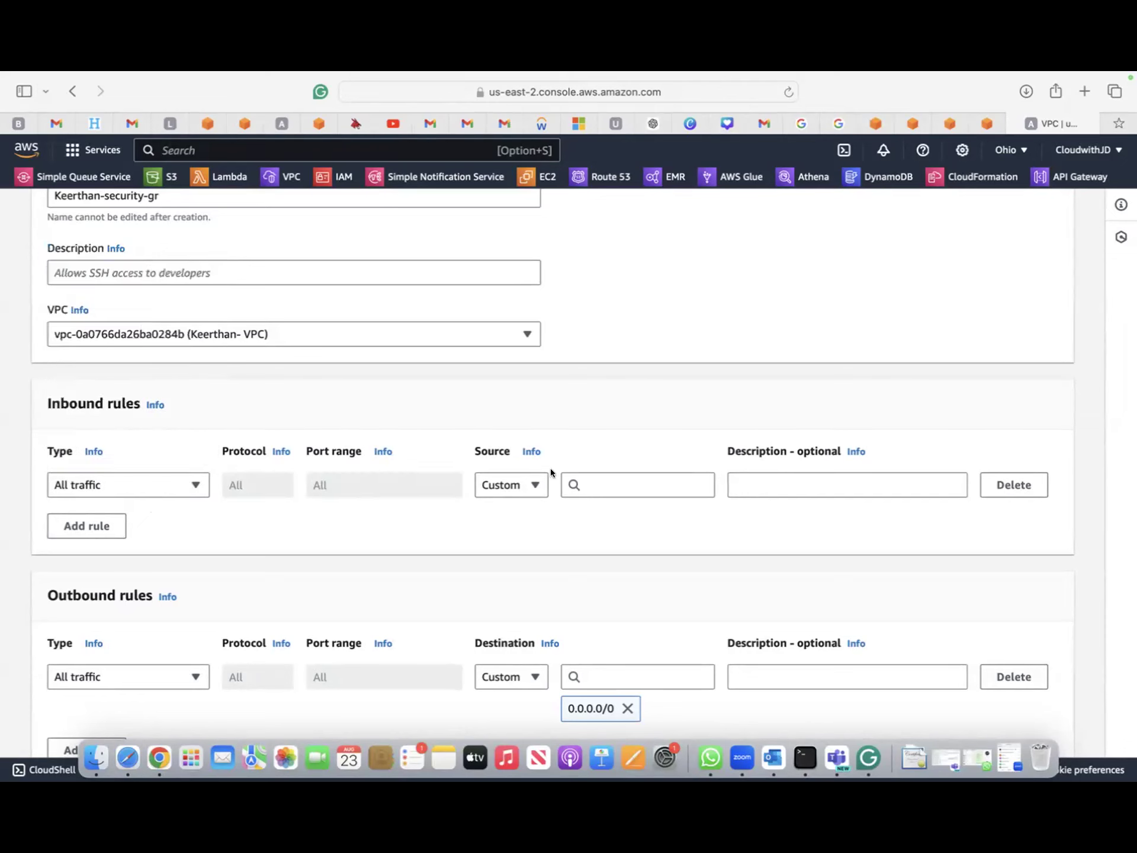
click(600, 486)
click(613, 539)
- Enter SSH as the security group's description and create the group, keeping the default outbound rule
scroll(391, 604, down, 3)
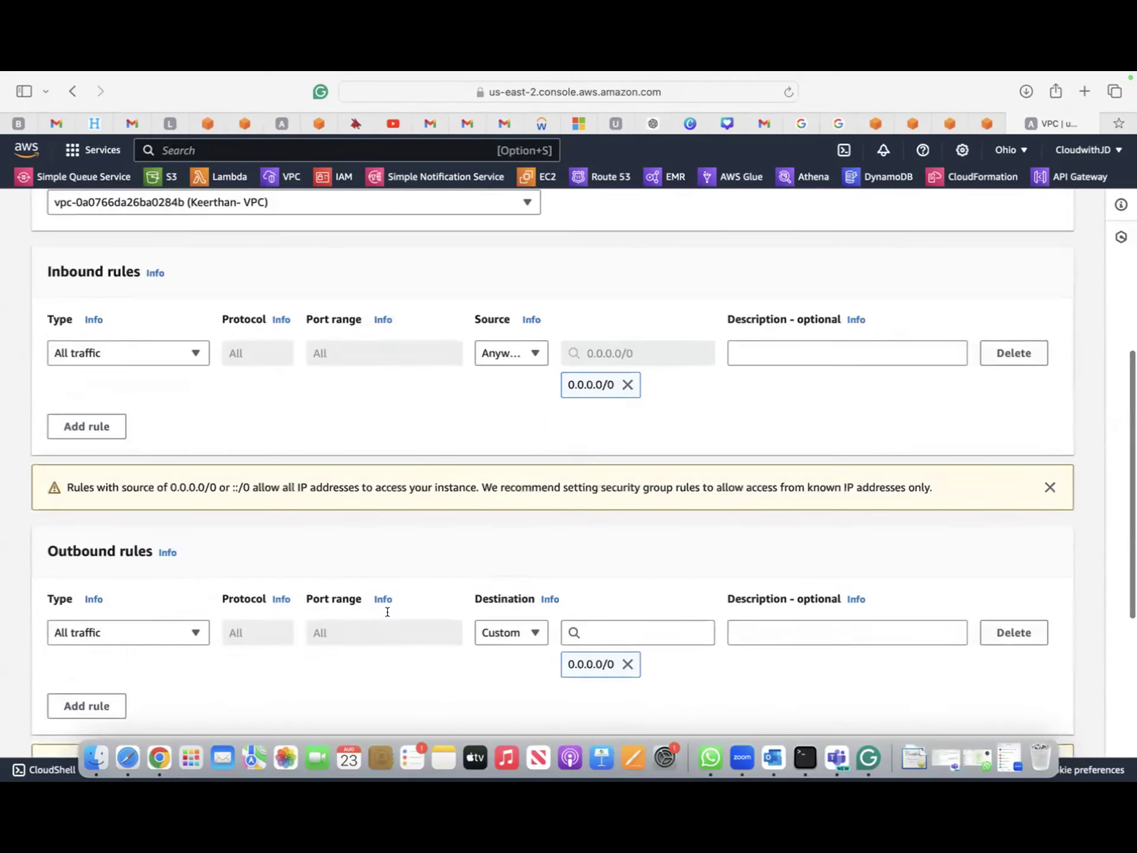
scroll(388, 612, down, 5)
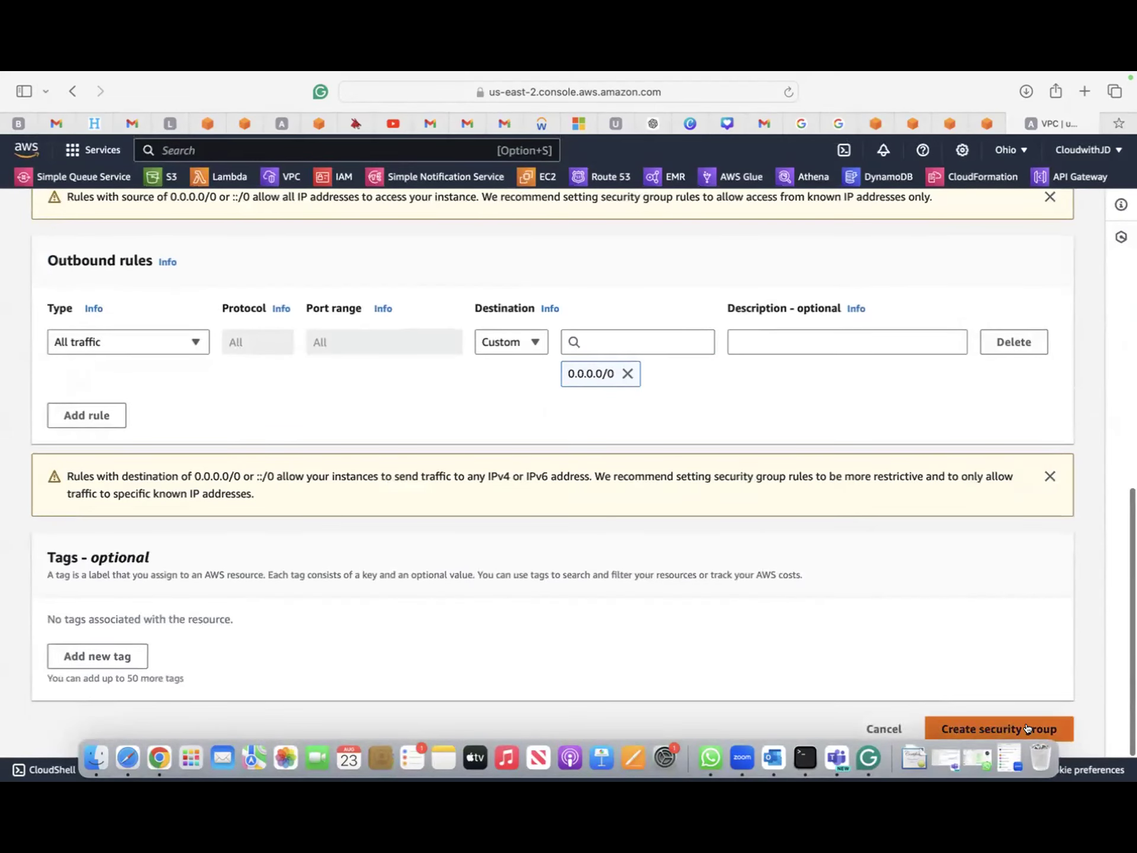
click(1028, 729)
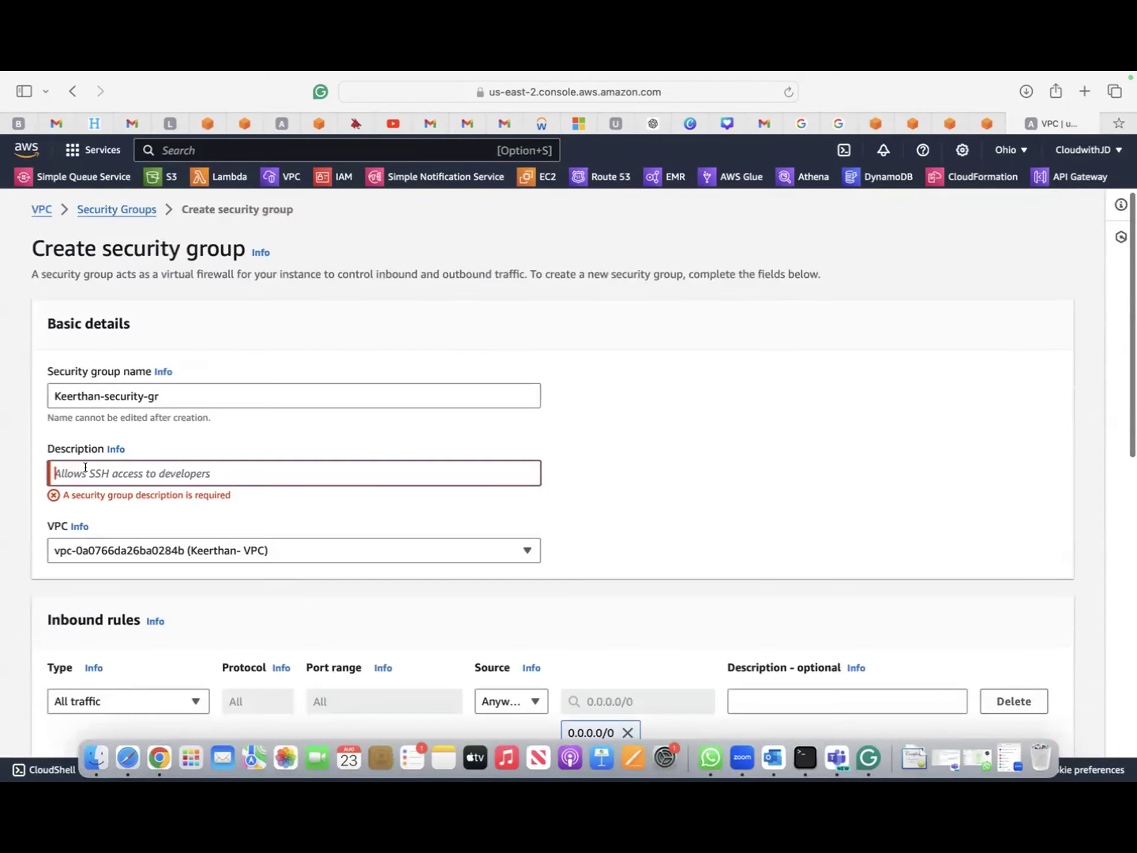
text(SSH)
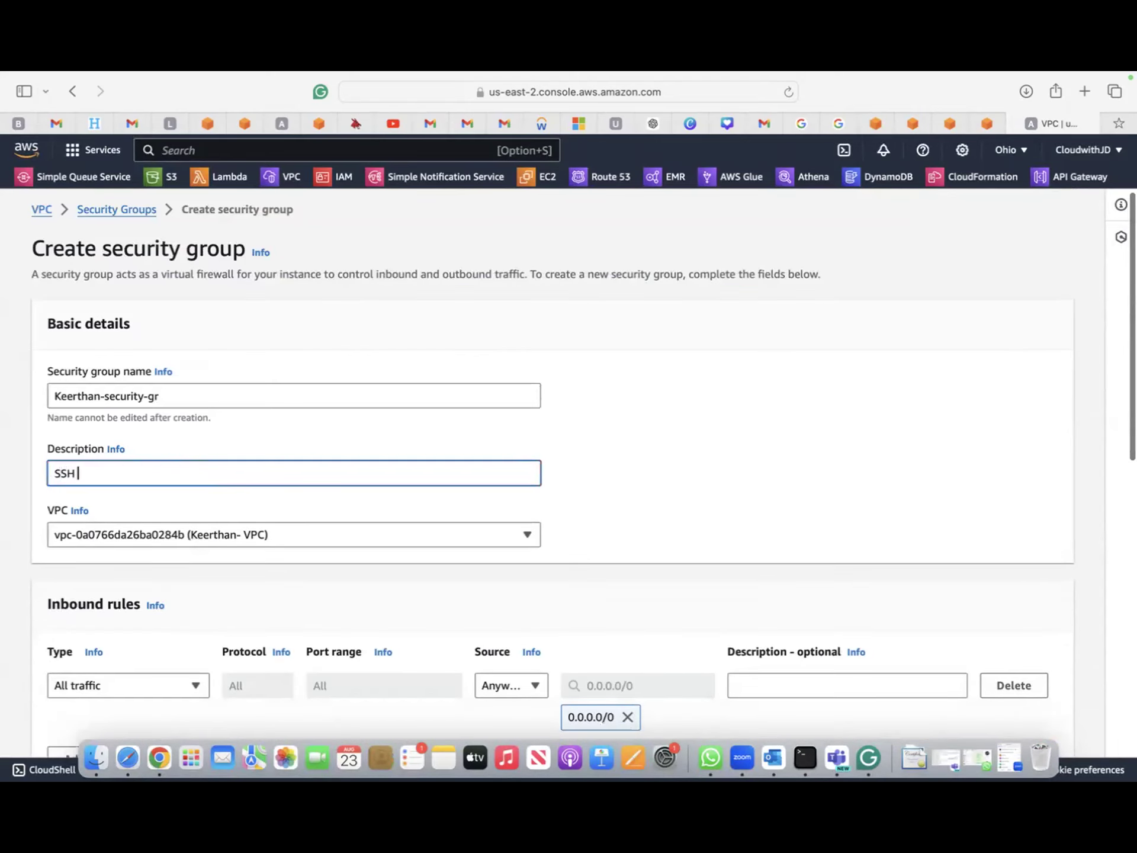
scroll(195, 471, down, 10)
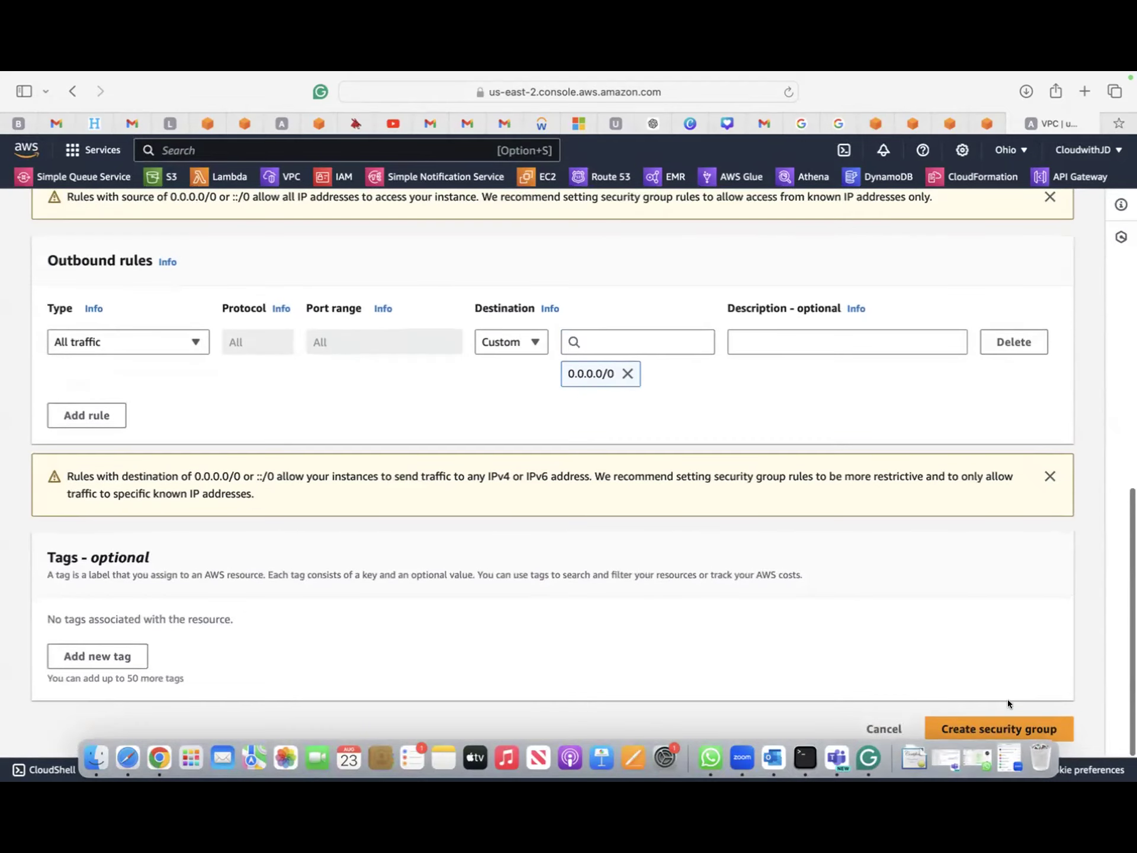
click(994, 719)
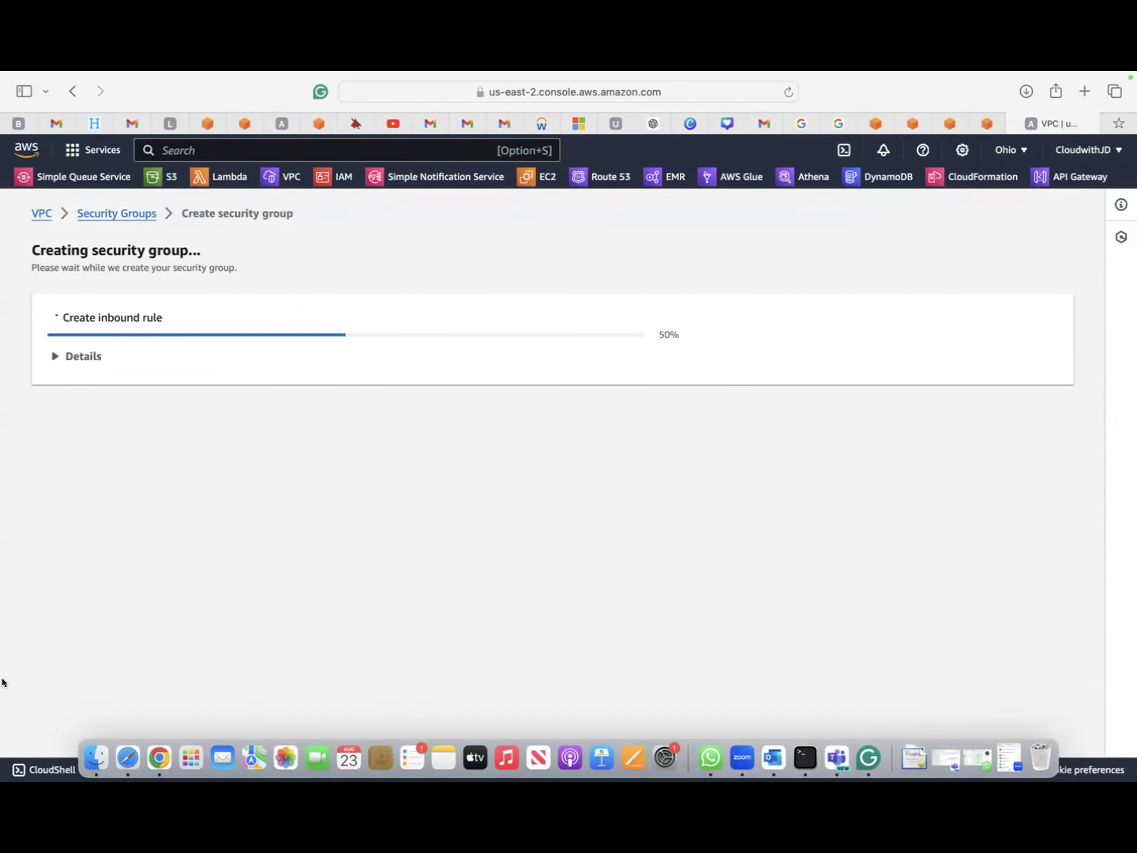
scroll(418, 583, down, 1)
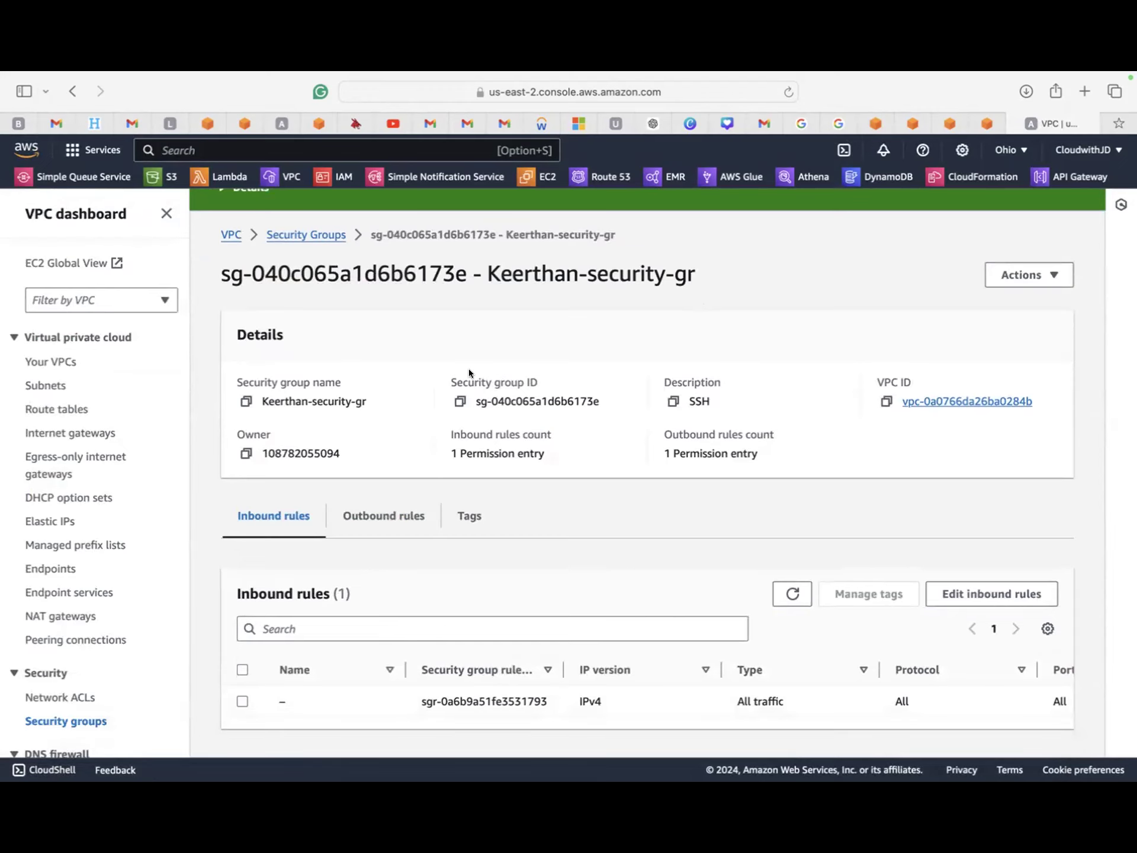
- Create a route table for the custom VPC, named with the VPC owner's first name
click(48, 410)
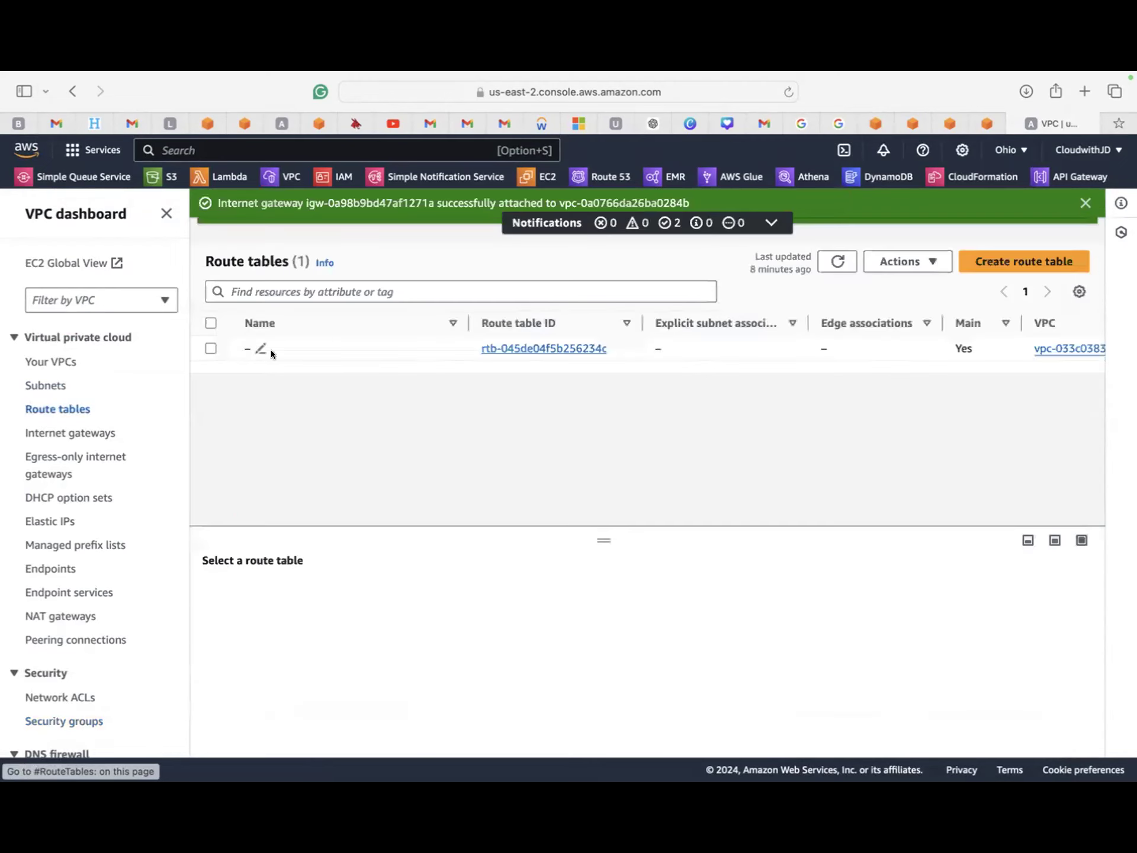
click(985, 261)
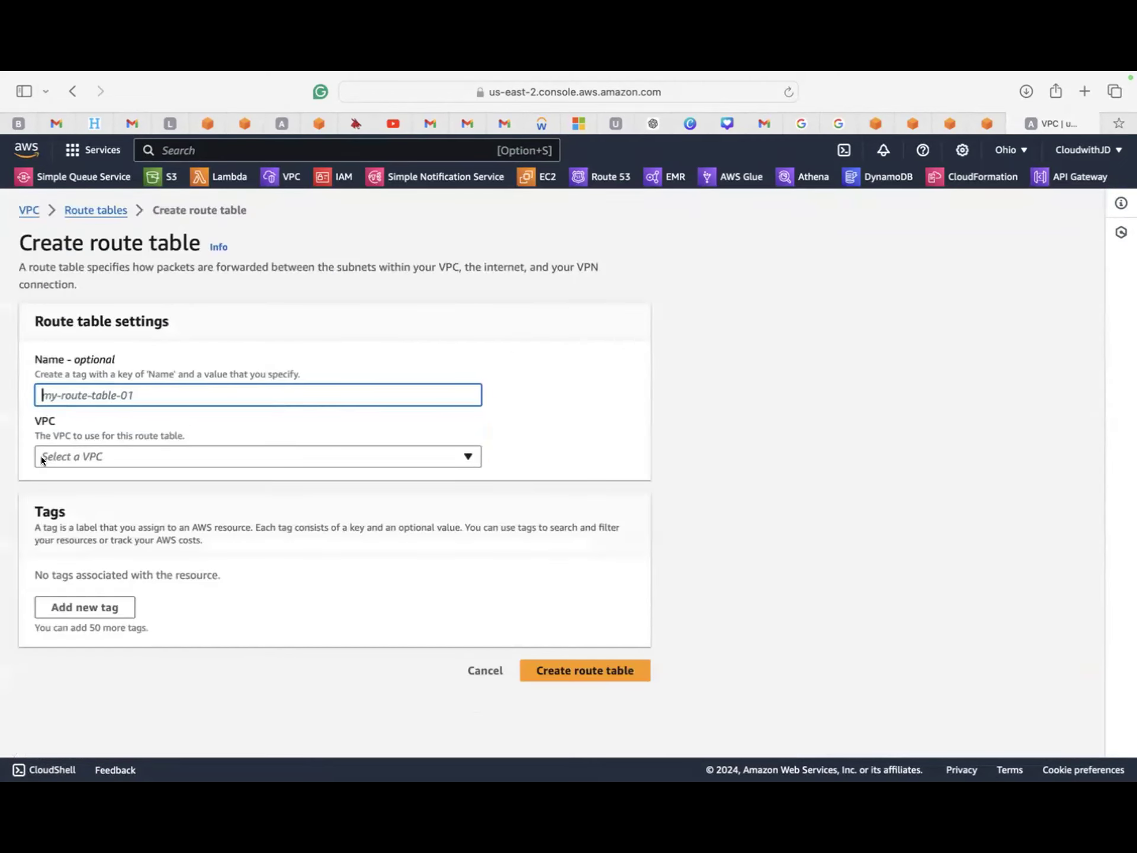
text(keerthan)
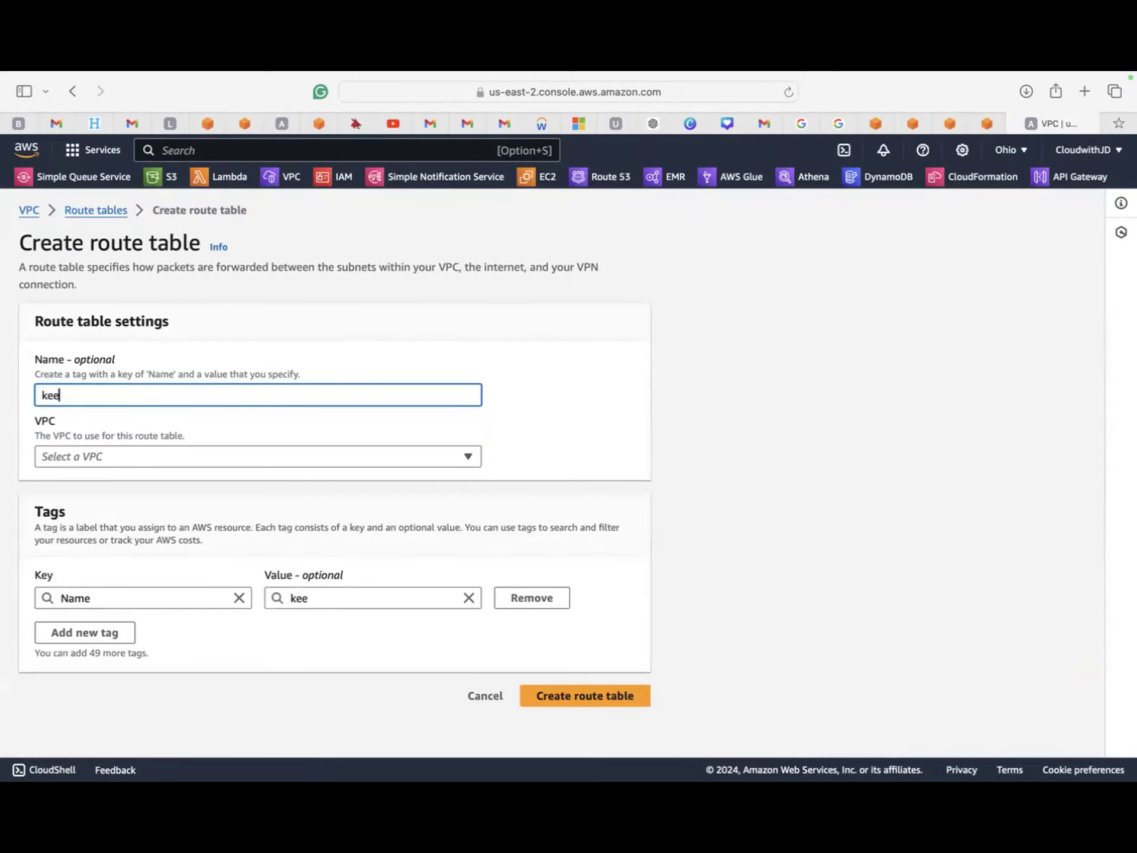
click(72, 444)
click(109, 526)
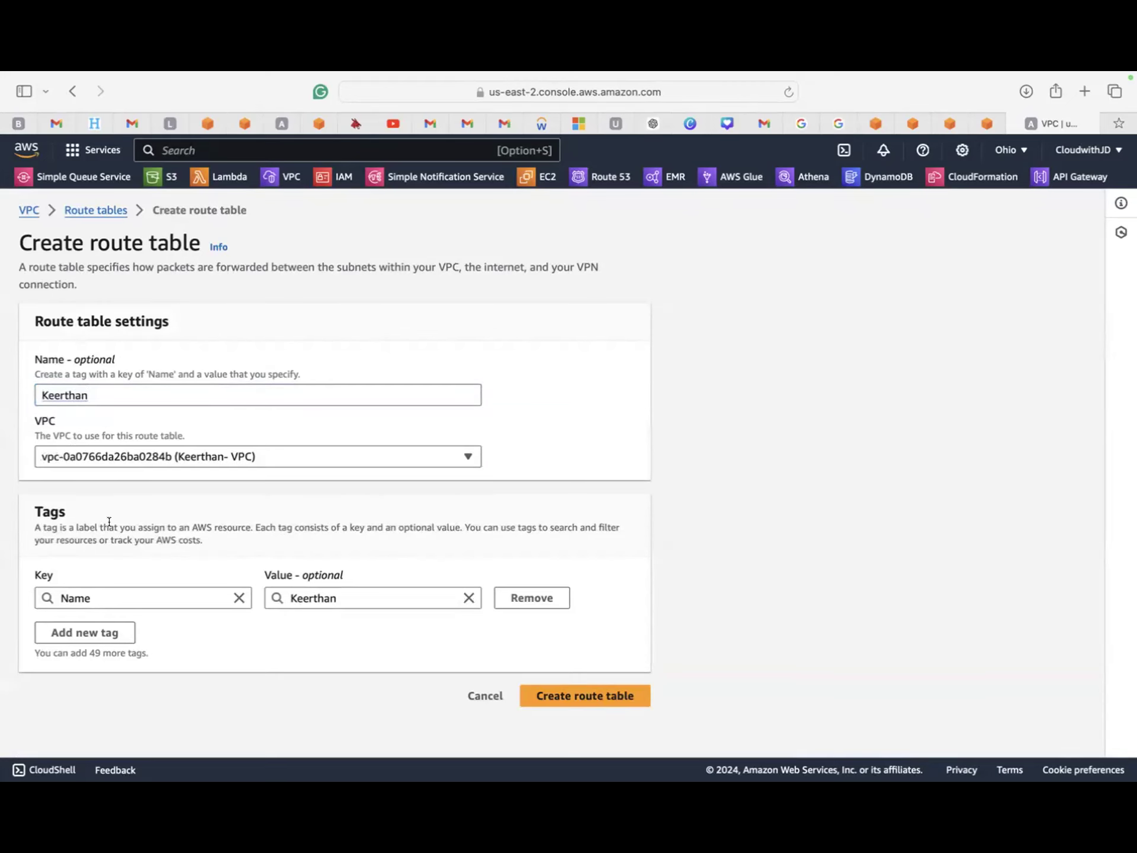
click(567, 687)
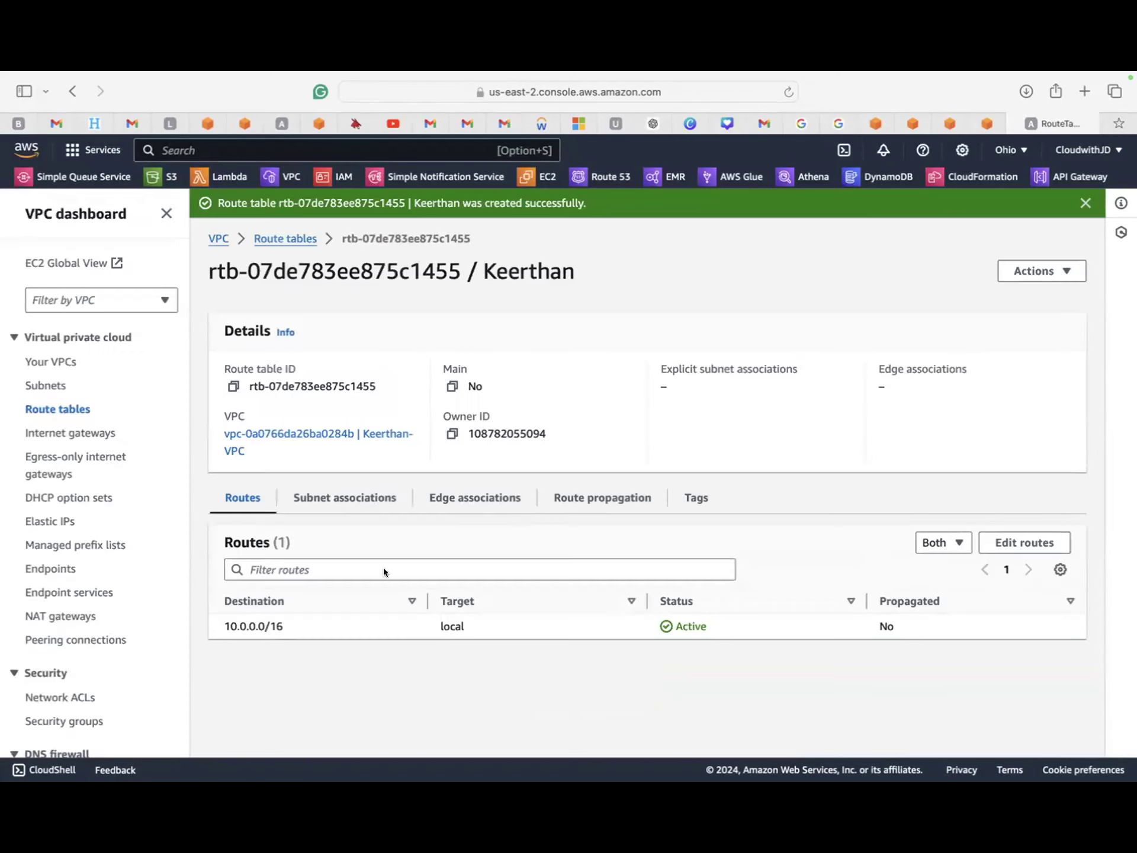
- Associate the custom VPC's public subnet with the new route table and save the association
click(331, 495)
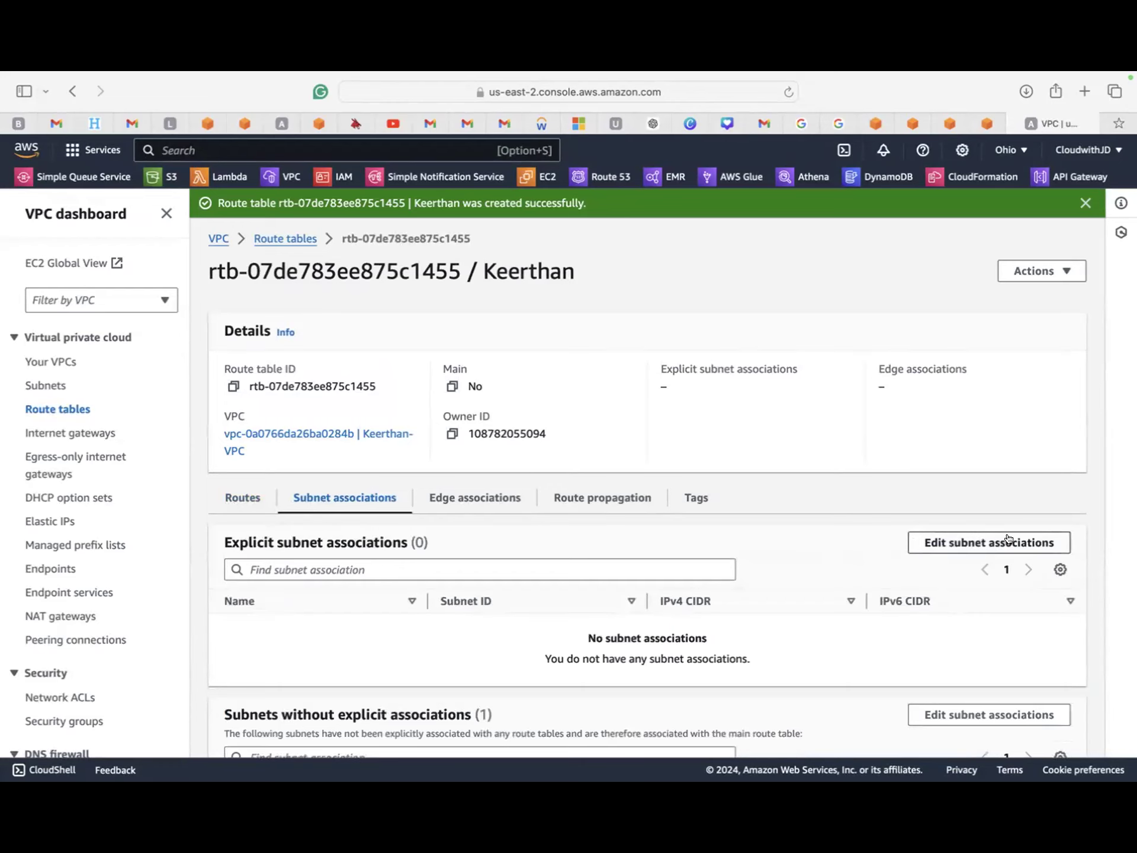
scroll(812, 621, down, 3)
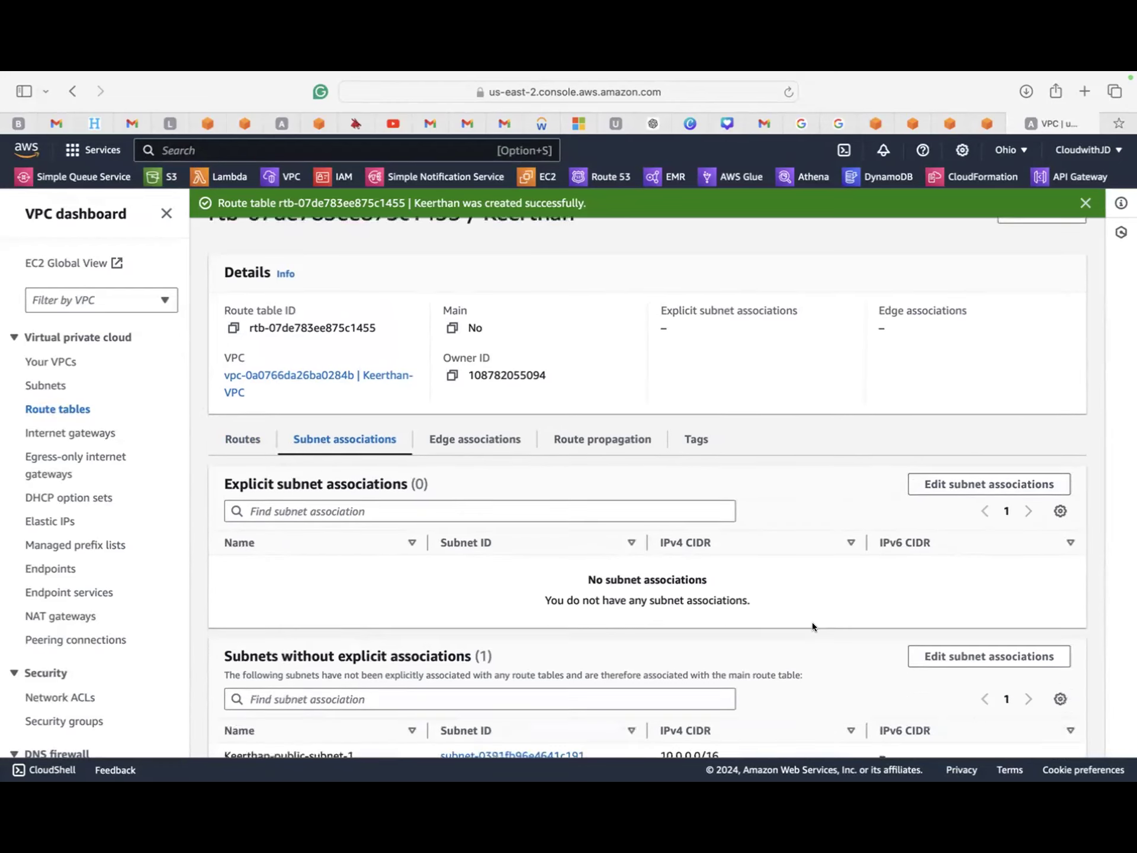
click(987, 452)
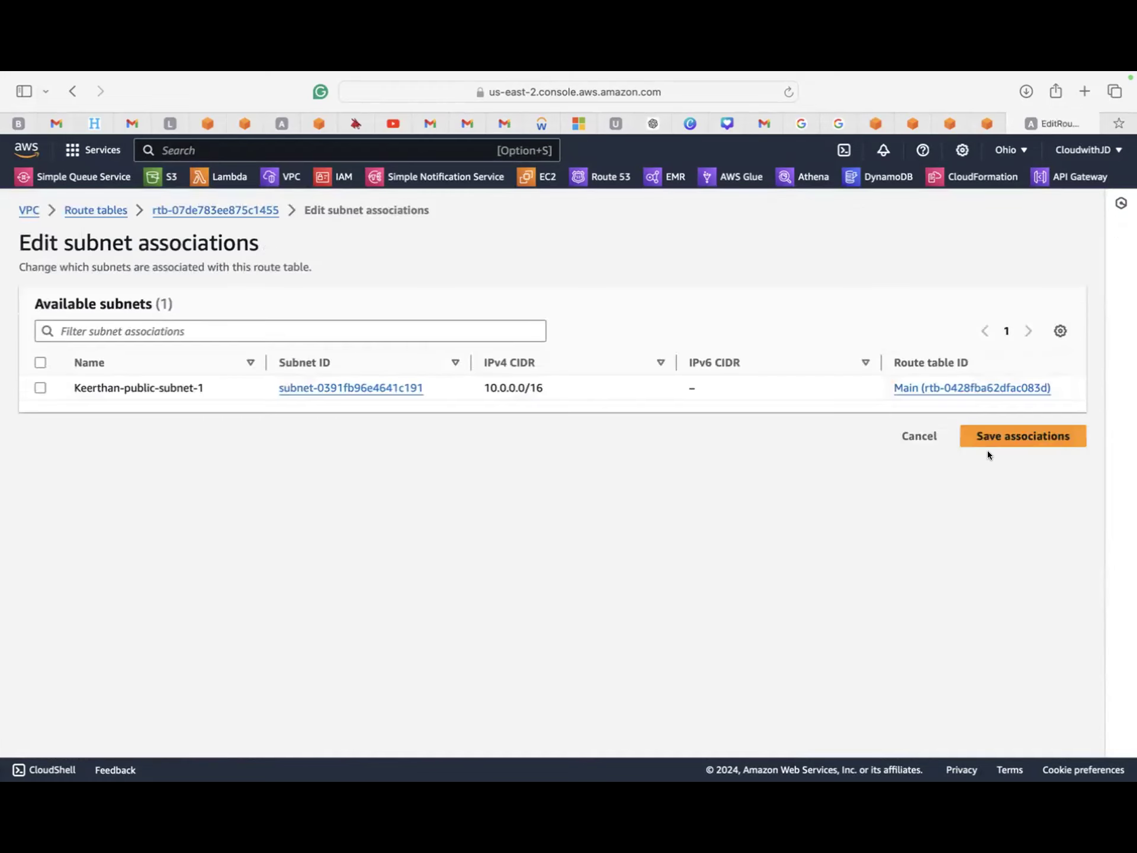
click(40, 388)
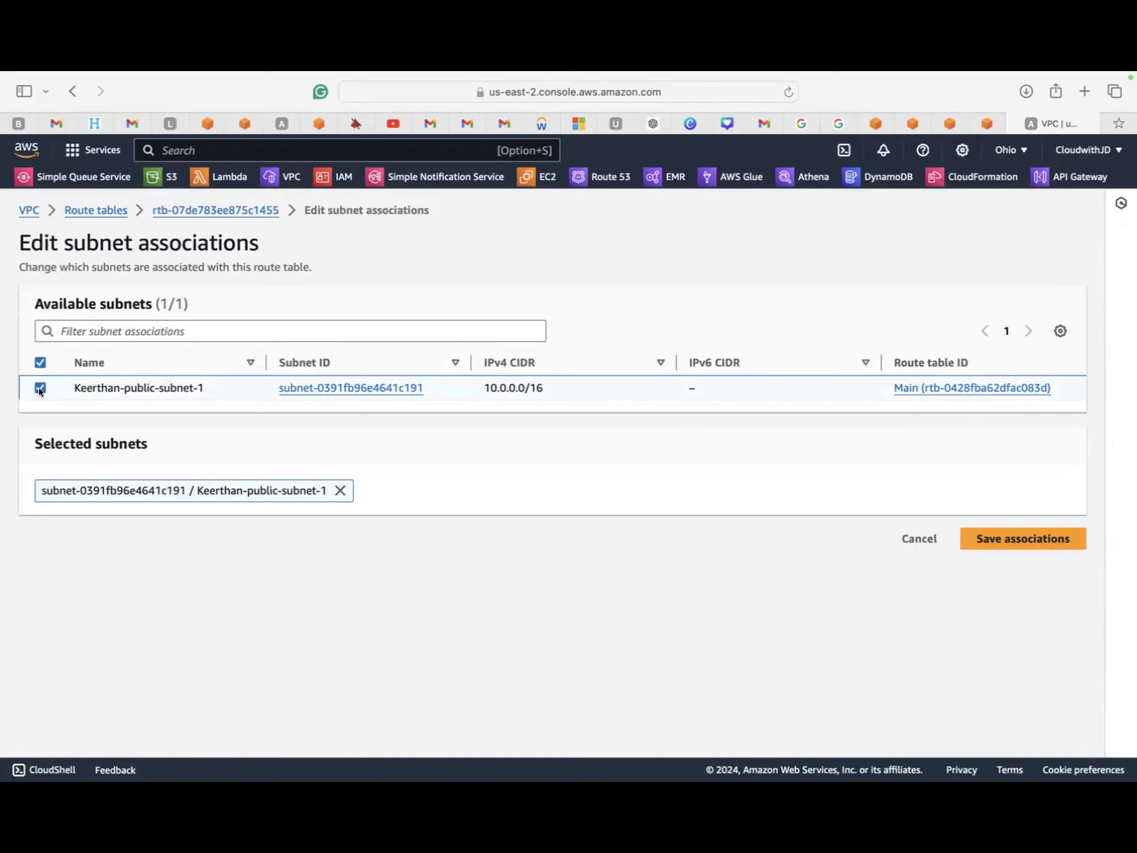
click(1034, 536)
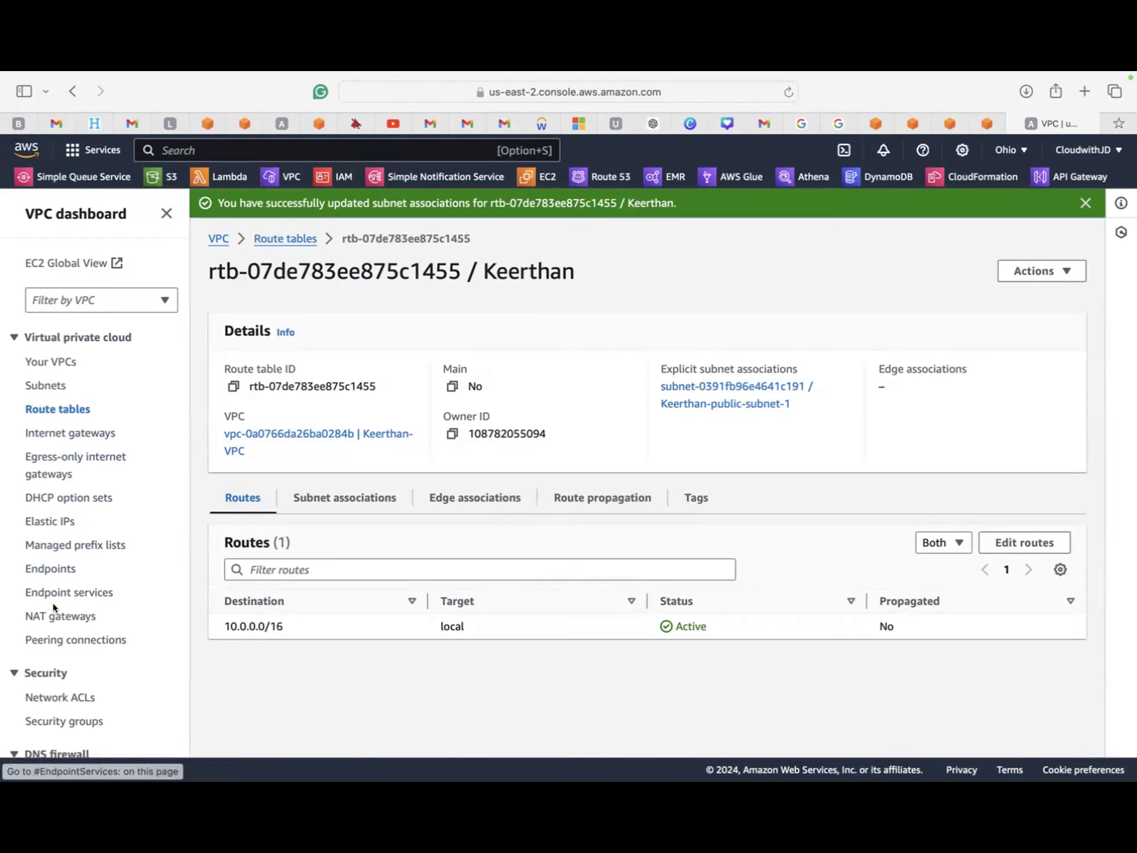
- Review the custom security group's inbound and outbound rules and open the custom VPC's internet gateway details
click(59, 719)
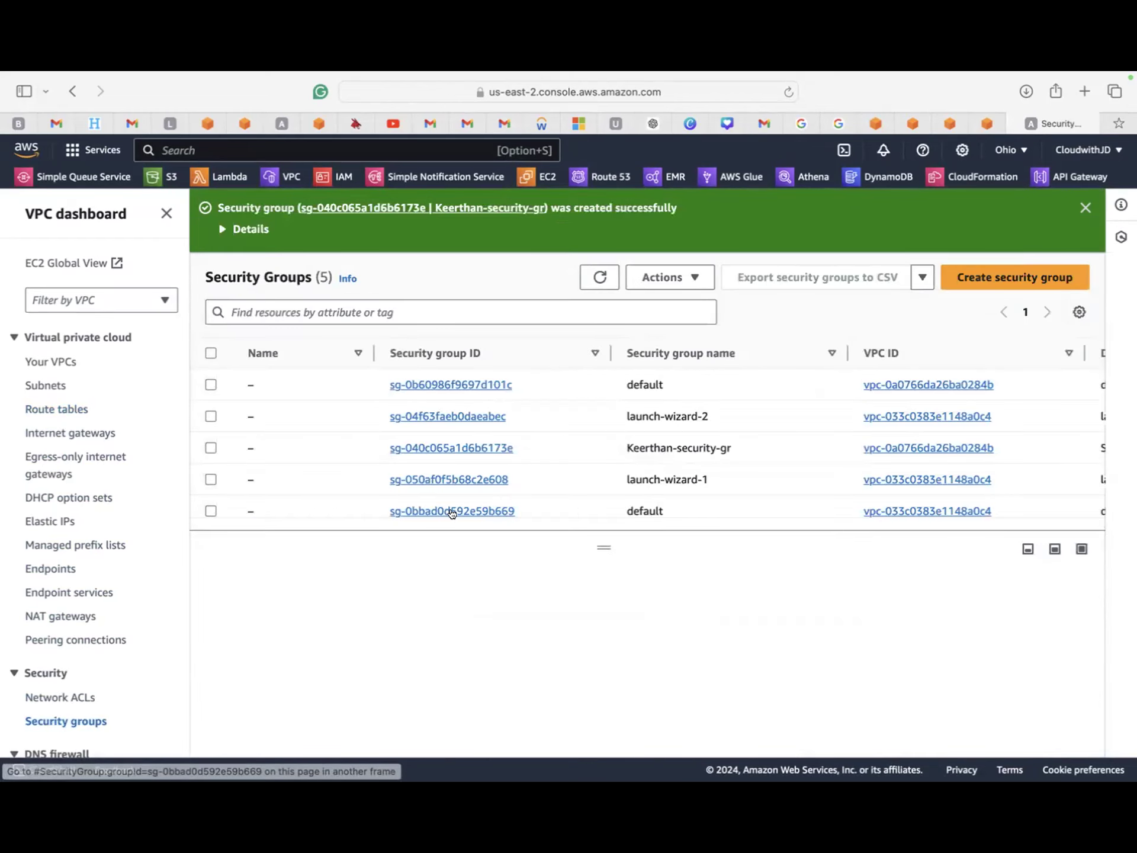
click(445, 449)
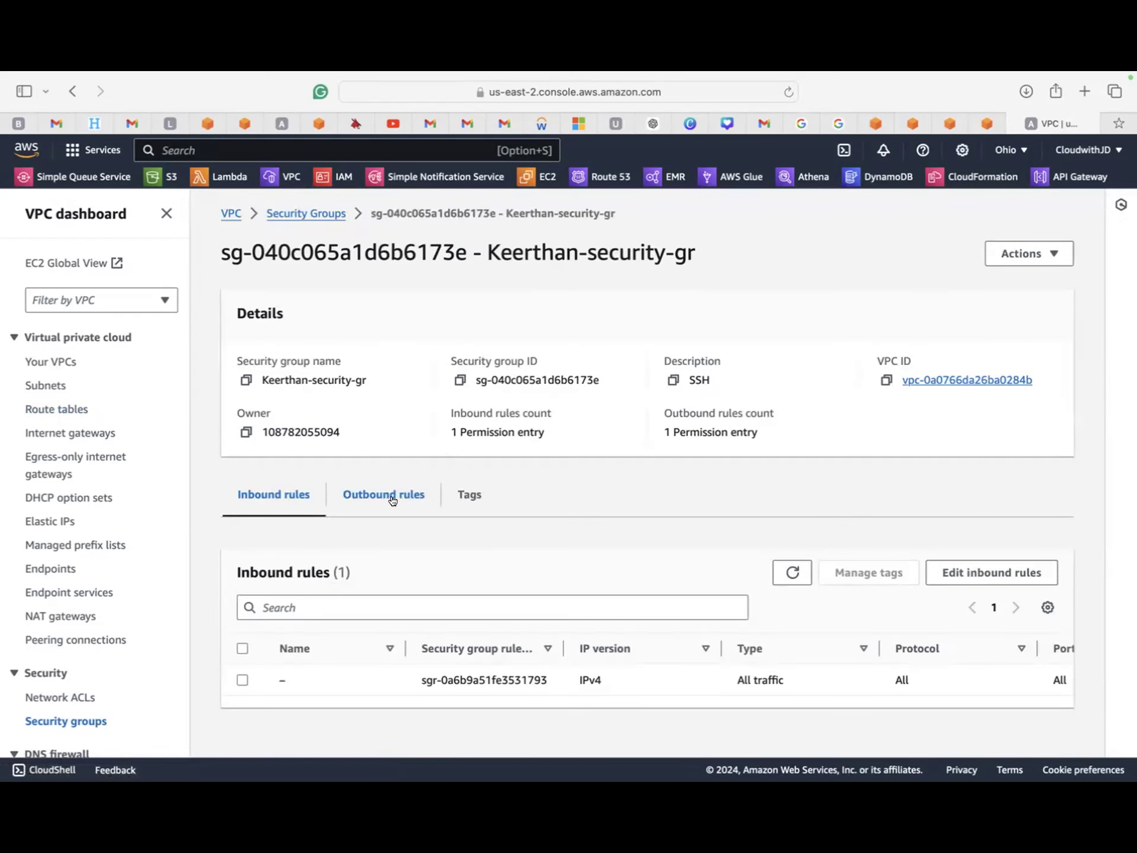
click(392, 500)
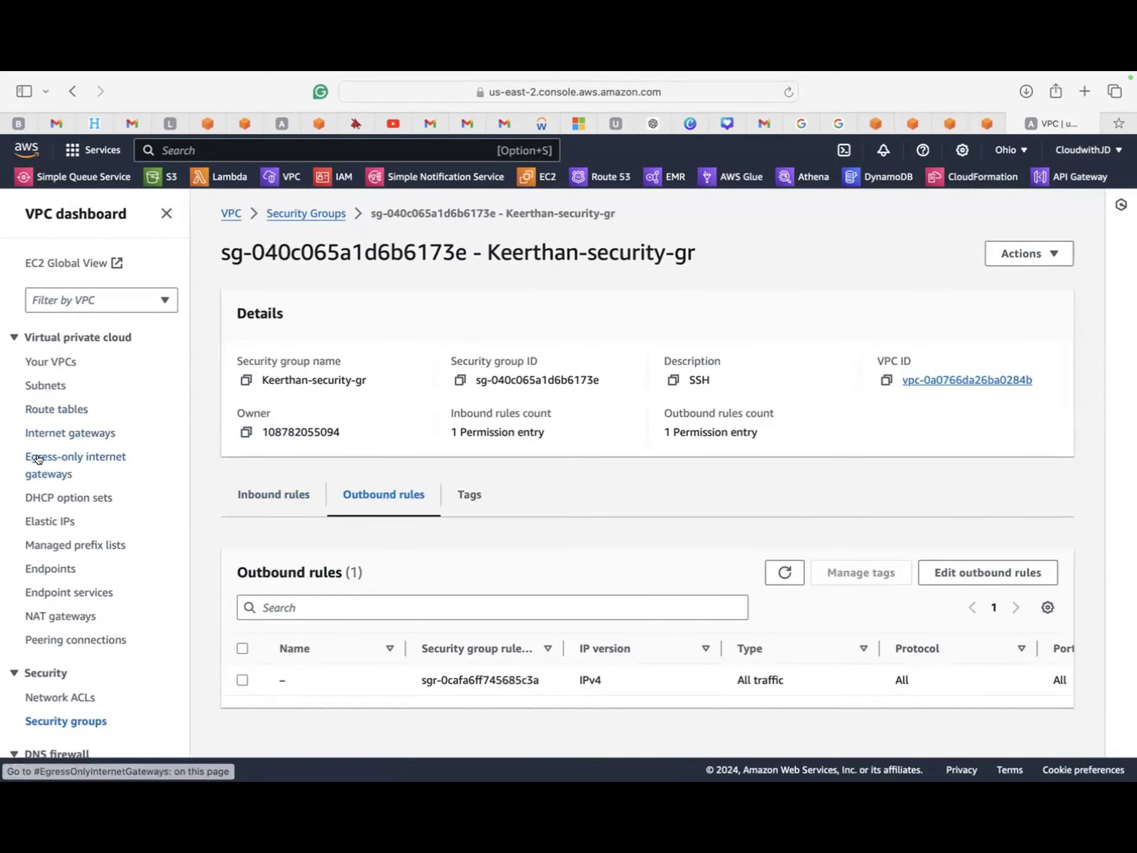
click(52, 433)
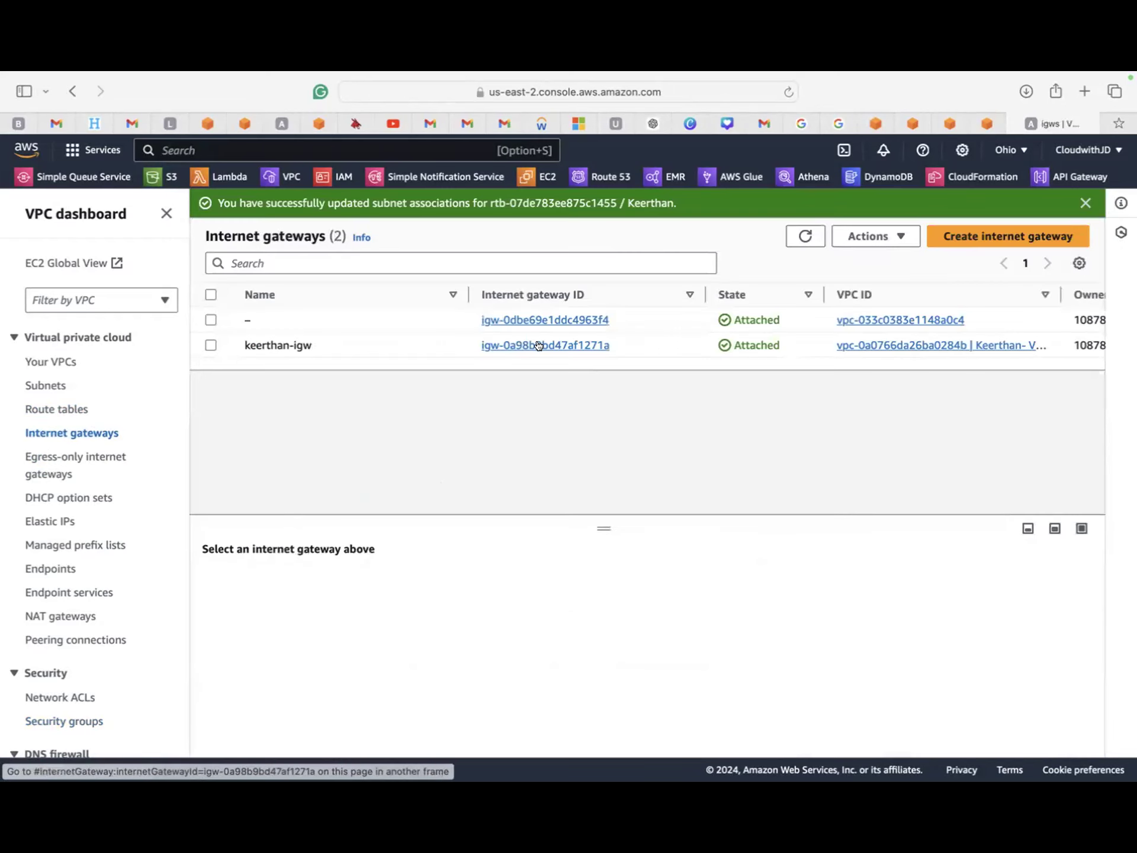
click(539, 345)
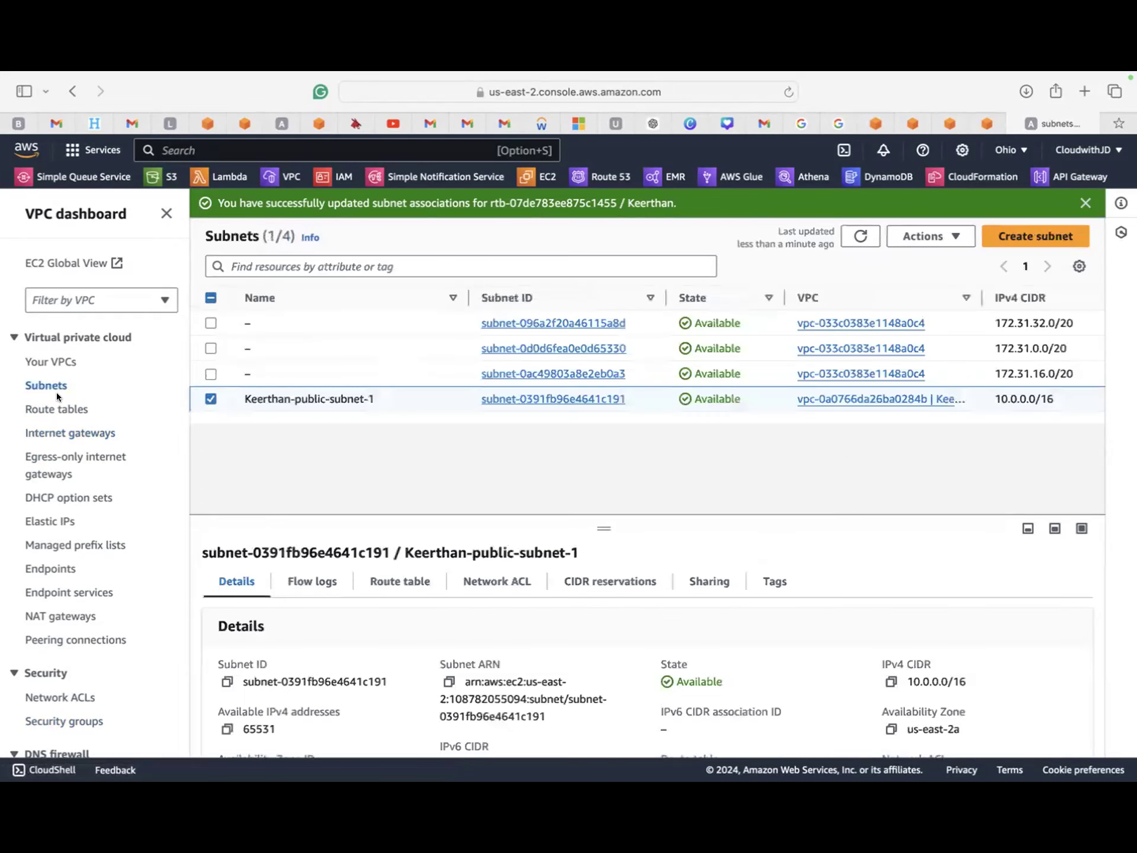
- Examine the custom VPC's public subnet details and the routes of its associated route table
click(529, 397)
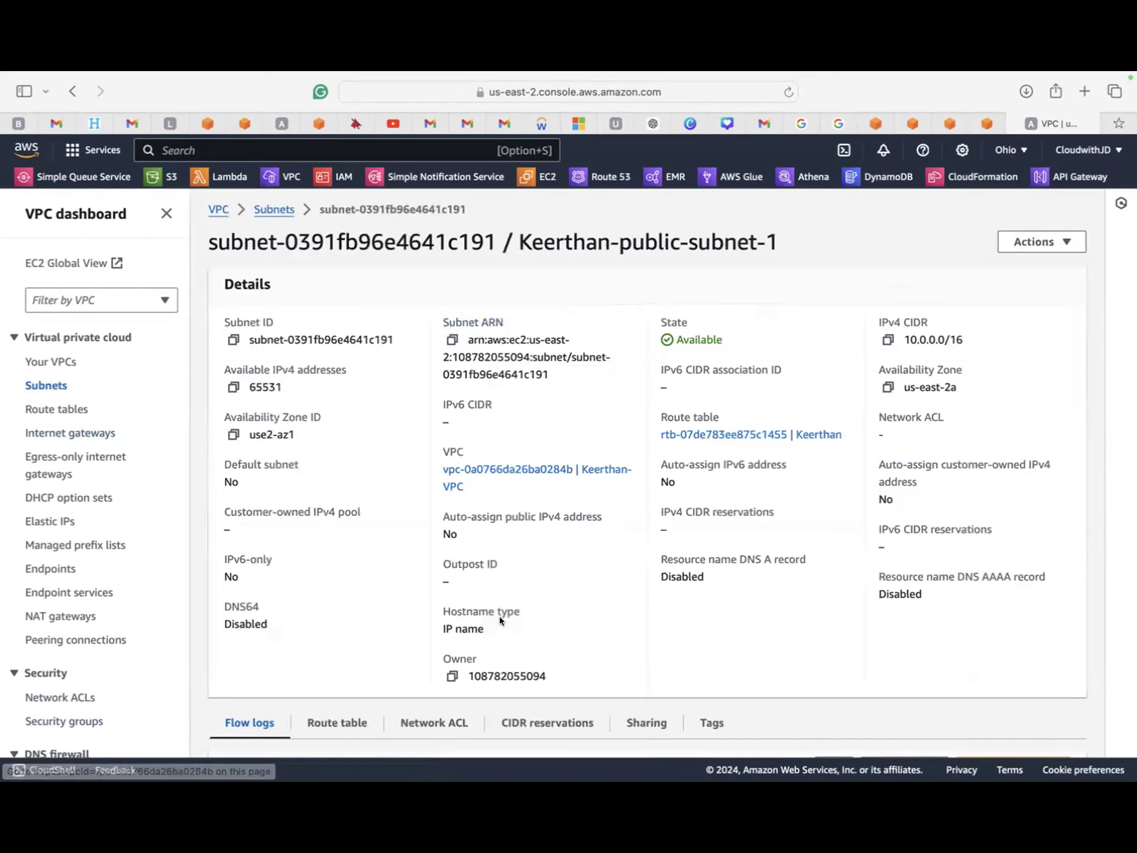
scroll(499, 616, down, 5)
click(337, 566)
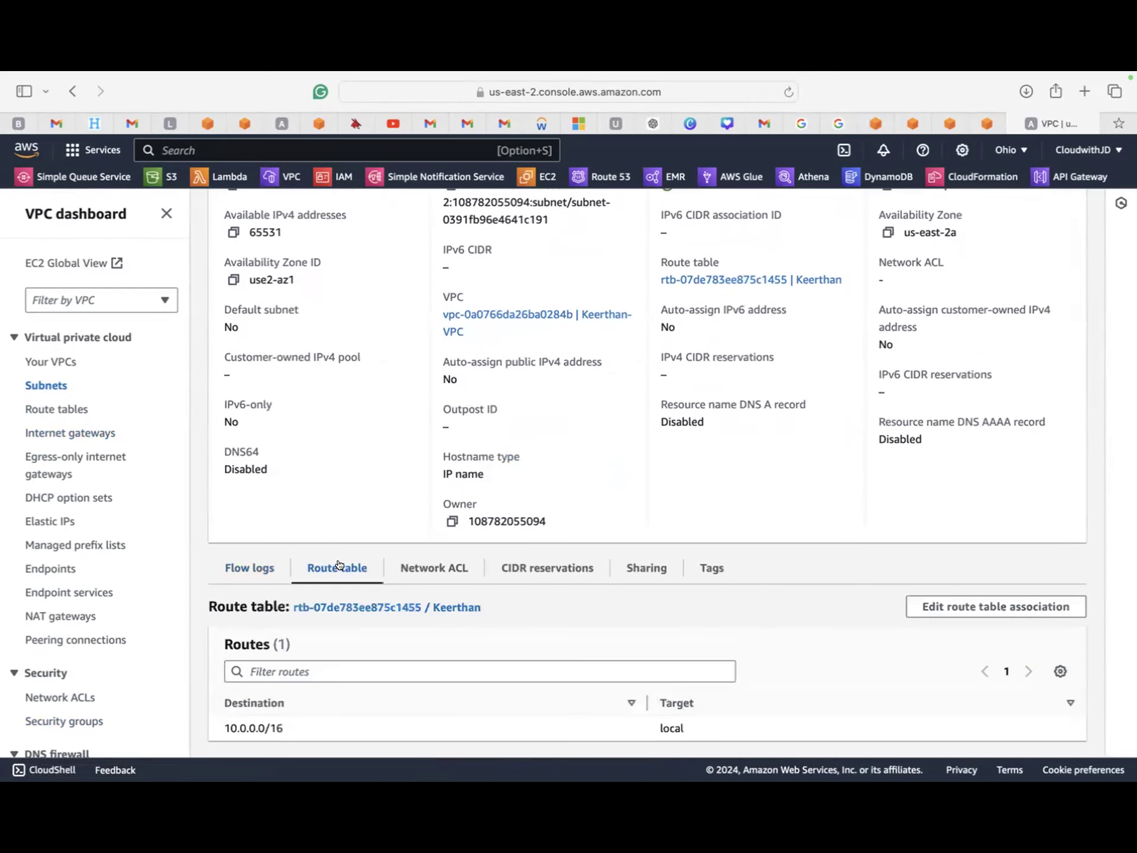
scroll(438, 664, down, 1)
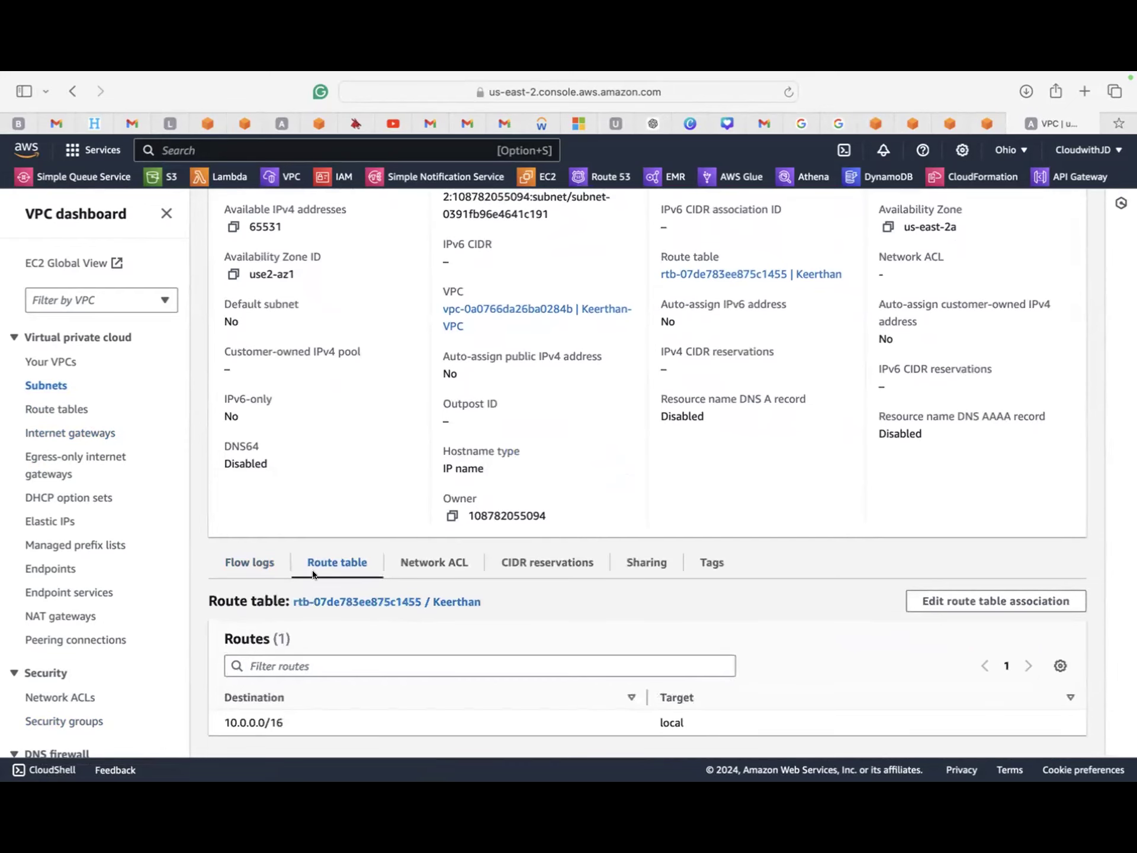
scroll(385, 470, up, 3)
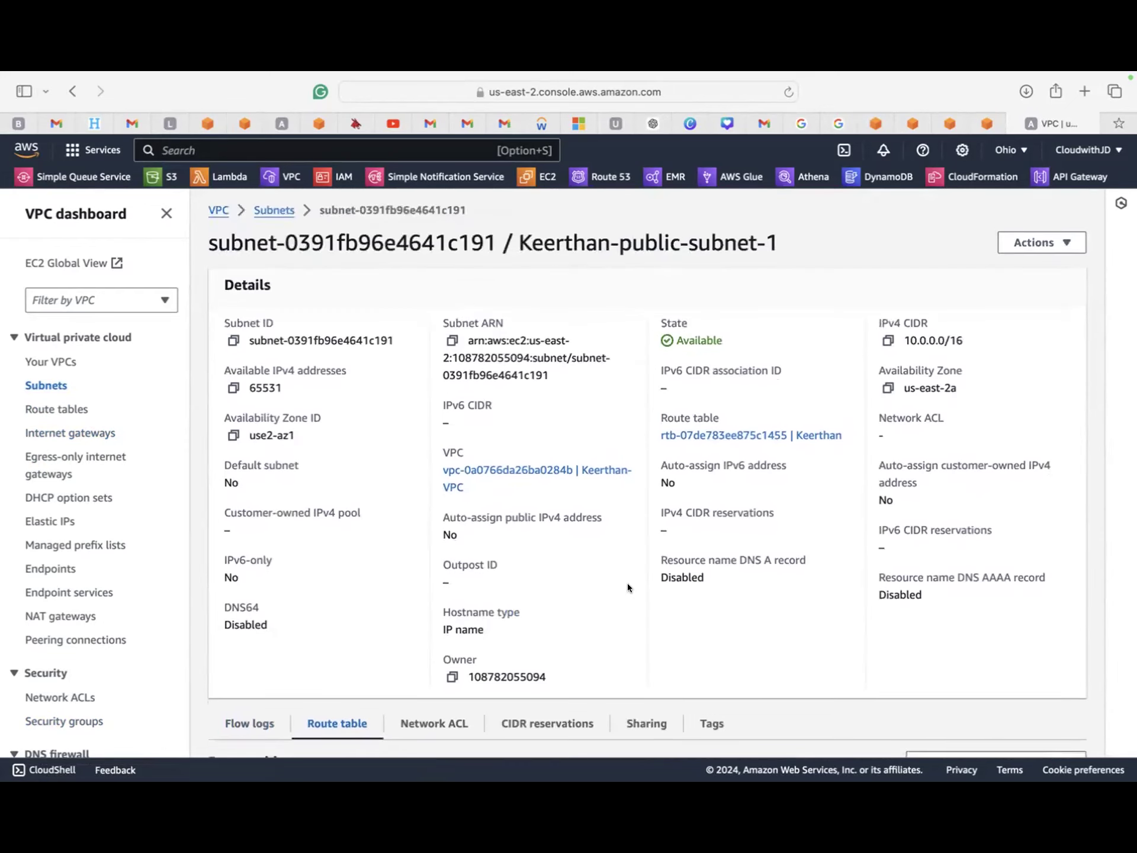
- Save the public subnet's association with the custom route table again and check the subnet's routes
scroll(628, 583, down, 3)
click(983, 598)
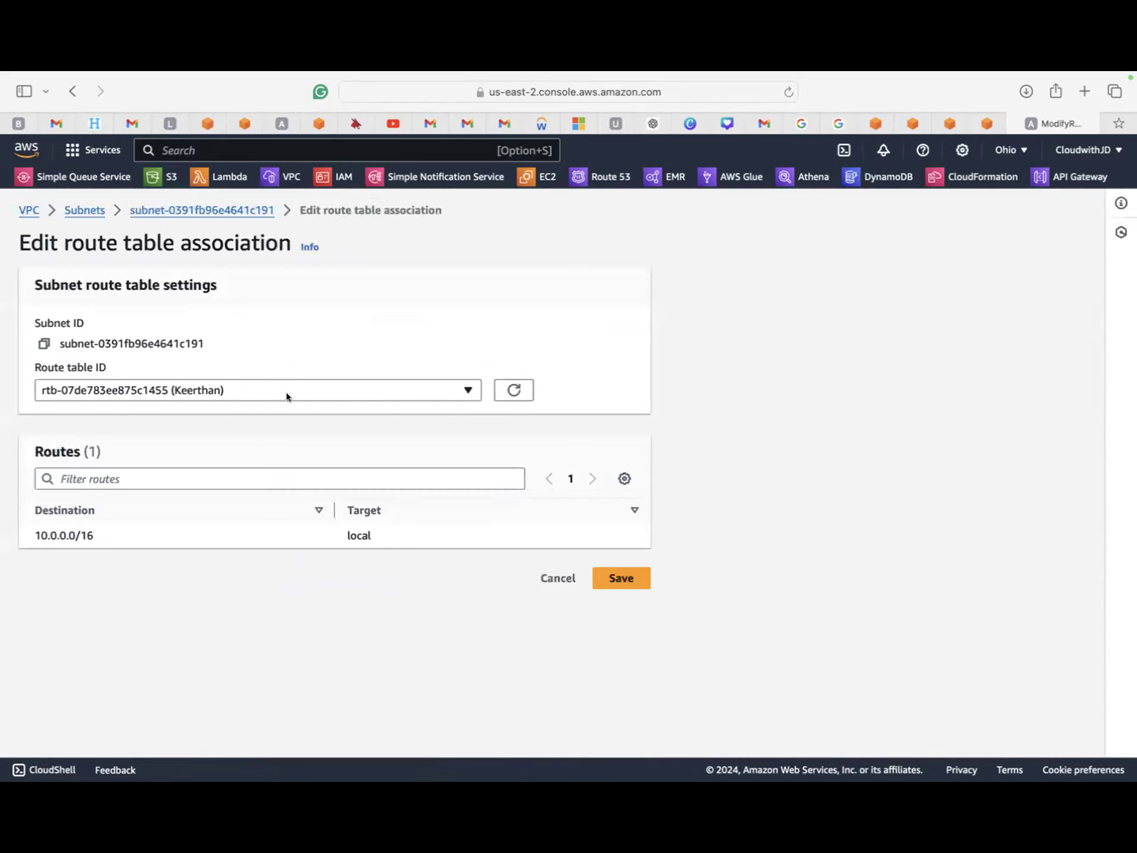
click(385, 385)
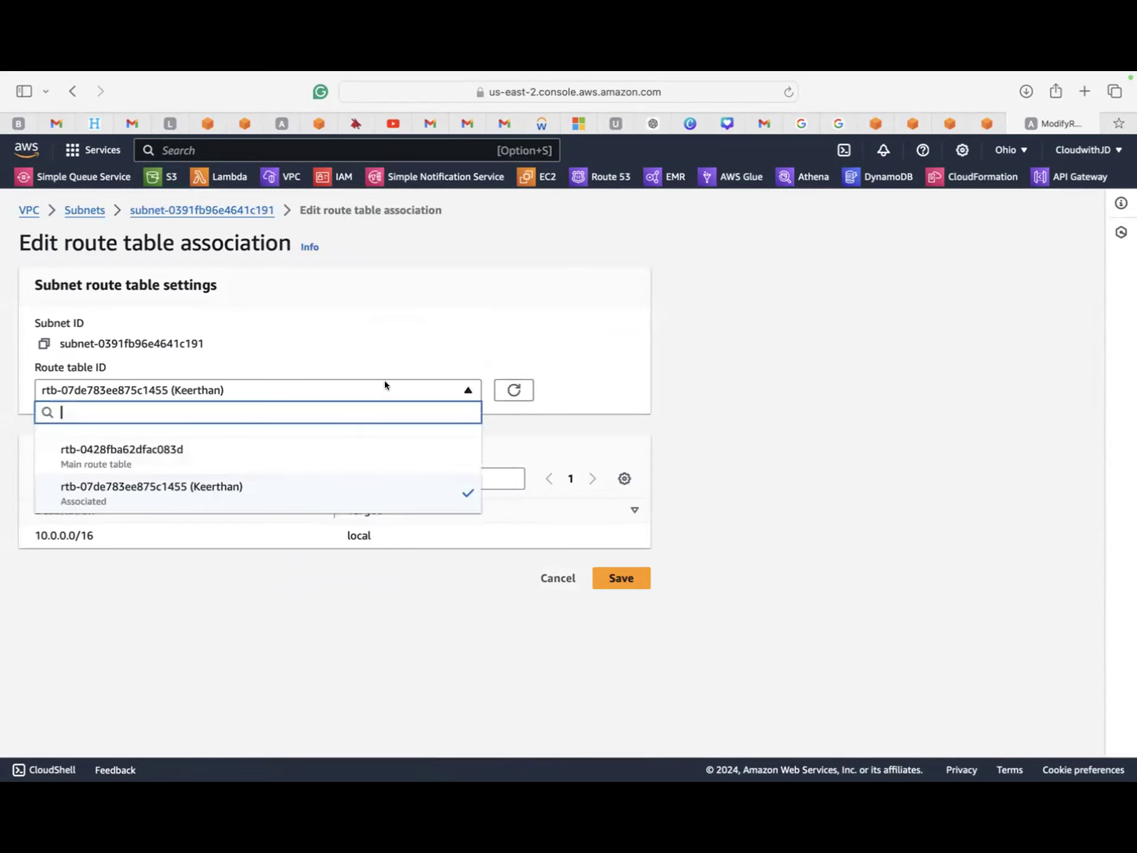
click(326, 480)
click(621, 576)
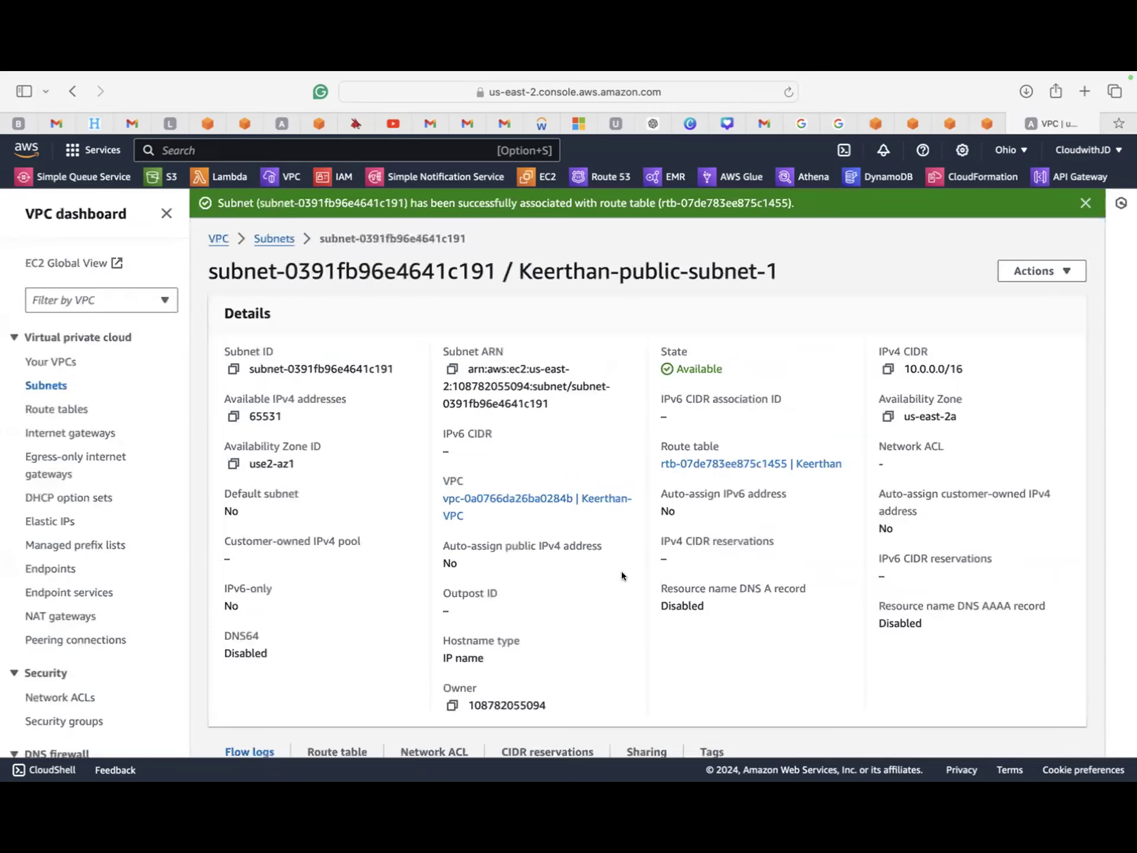
scroll(621, 570, down, 4)
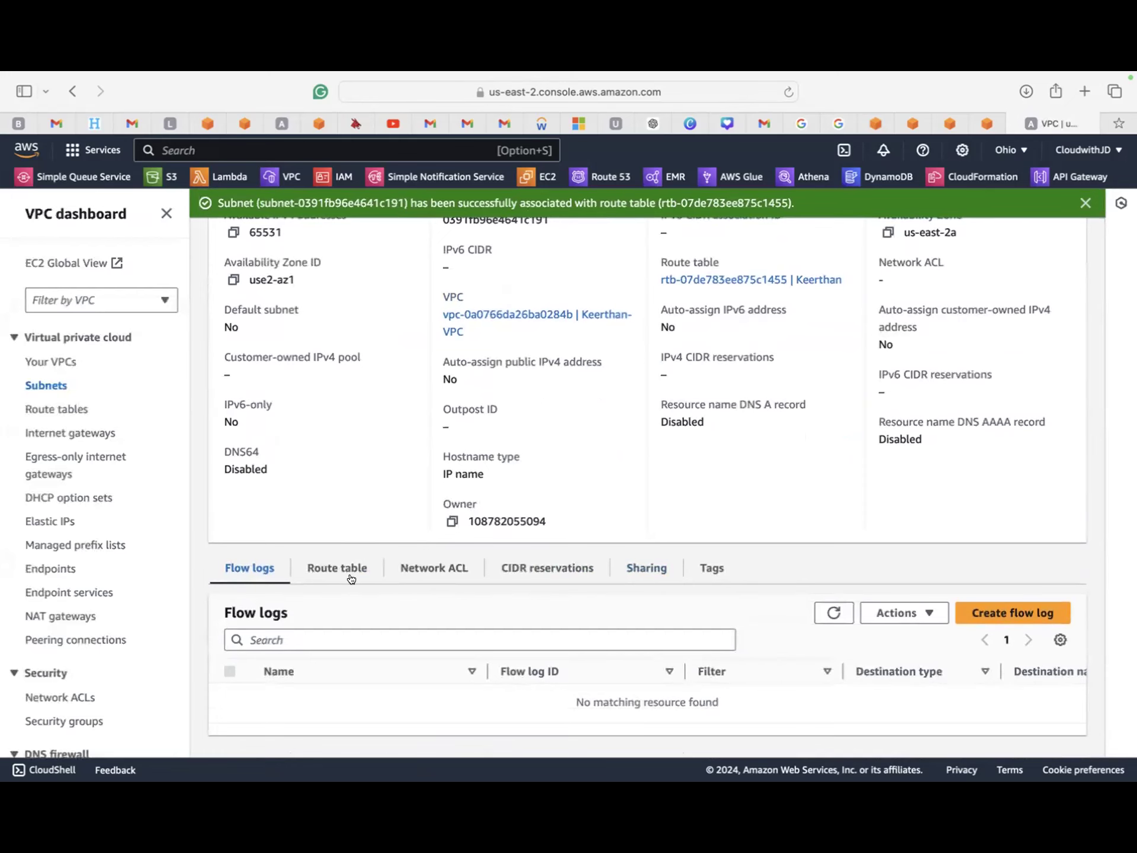
click(338, 570)
scroll(341, 575, down, 1)
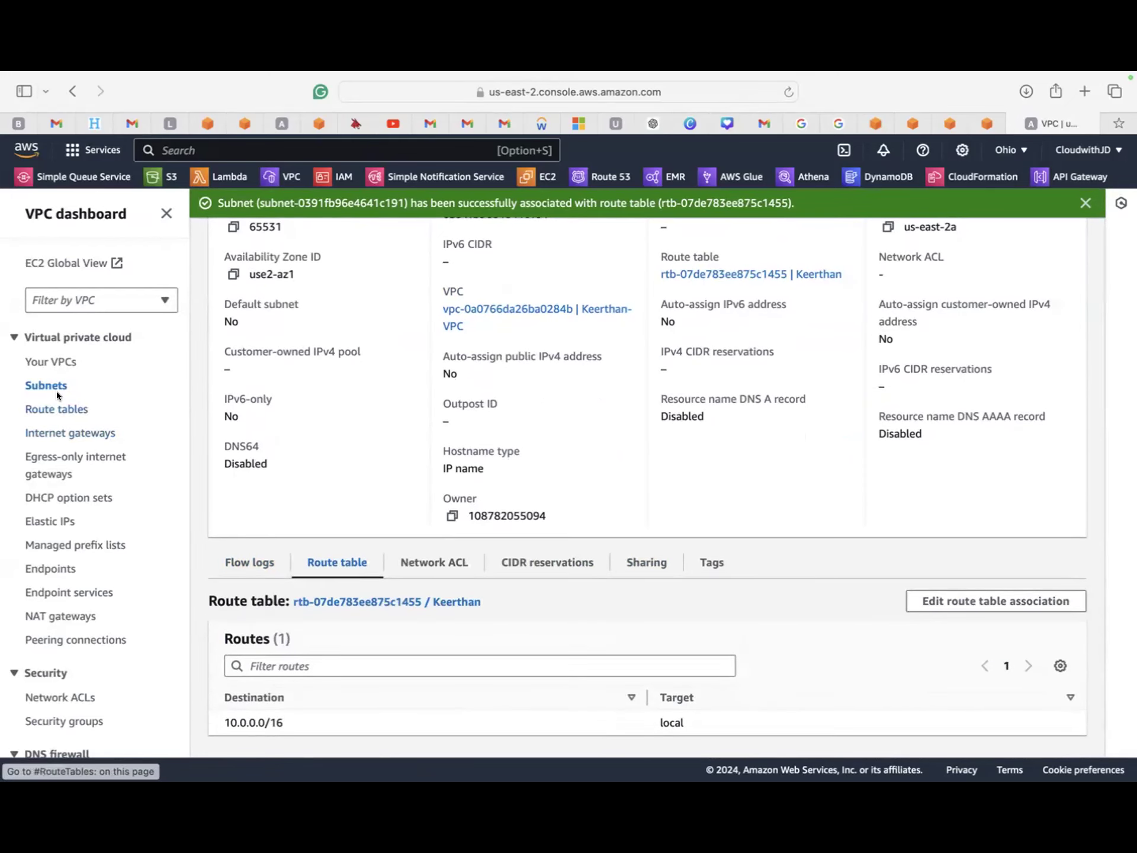
- Add a route to the custom route table sending 0.0.0.0/0 to the custom VPC's internet gateway, and save the changes
click(54, 410)
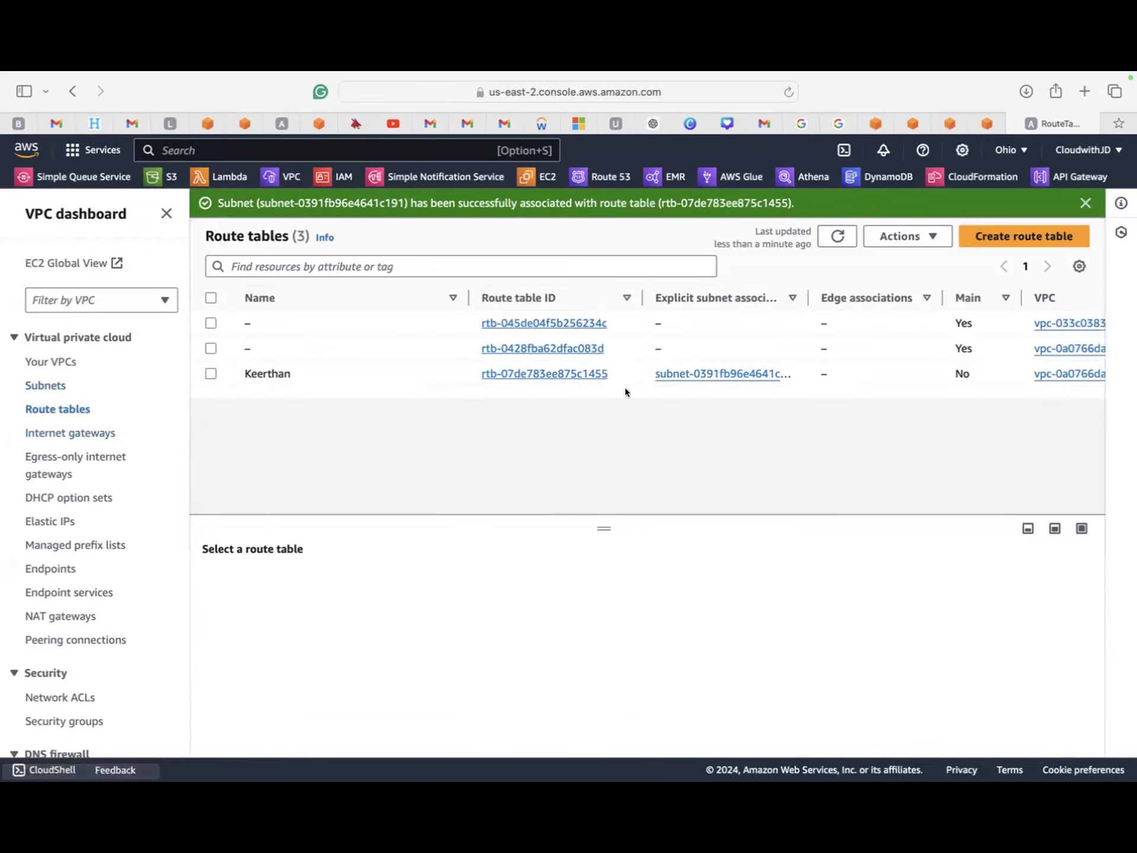
click(562, 374)
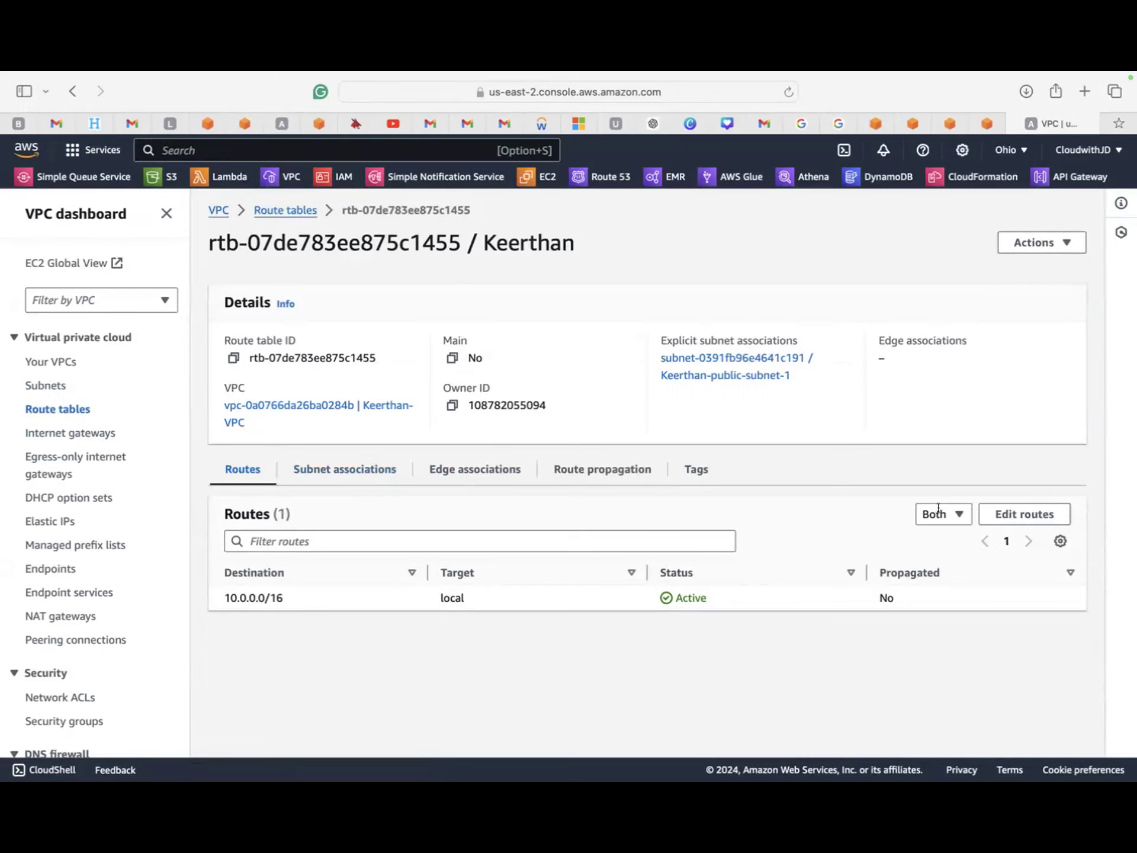
click(1005, 518)
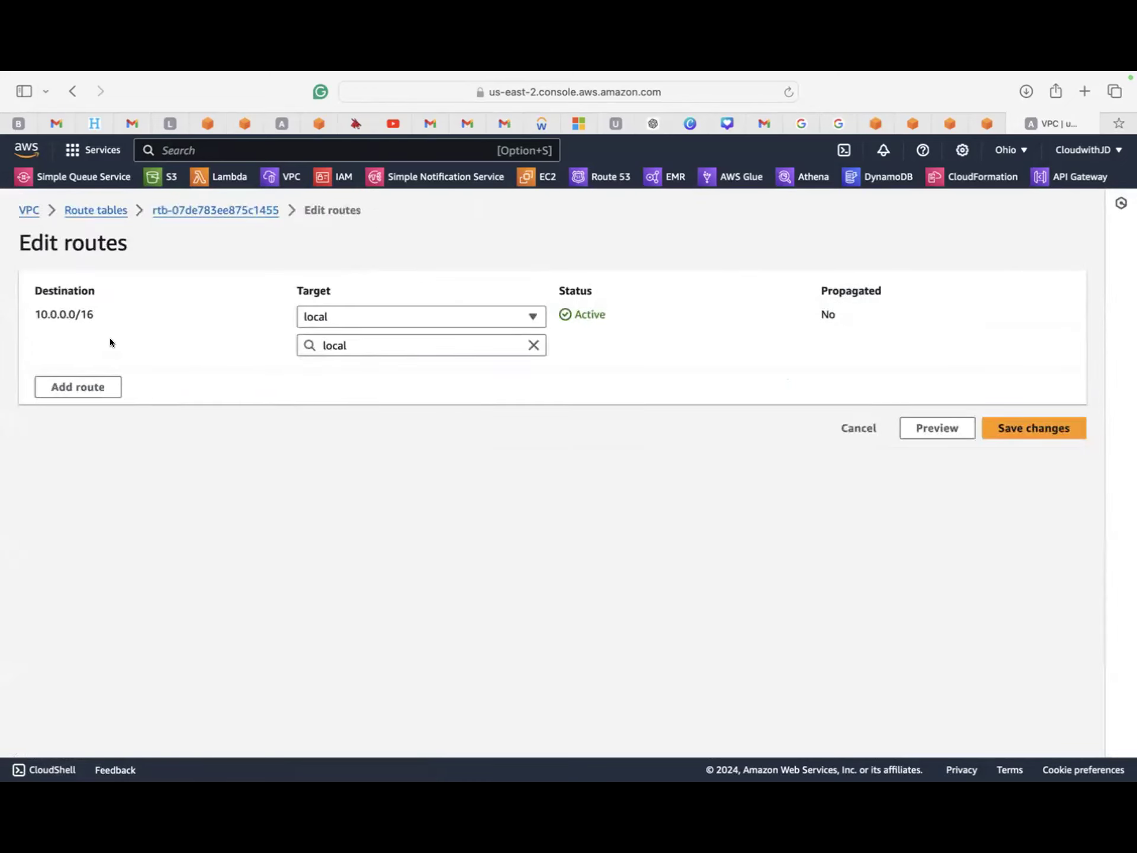
click(87, 388)
click(93, 378)
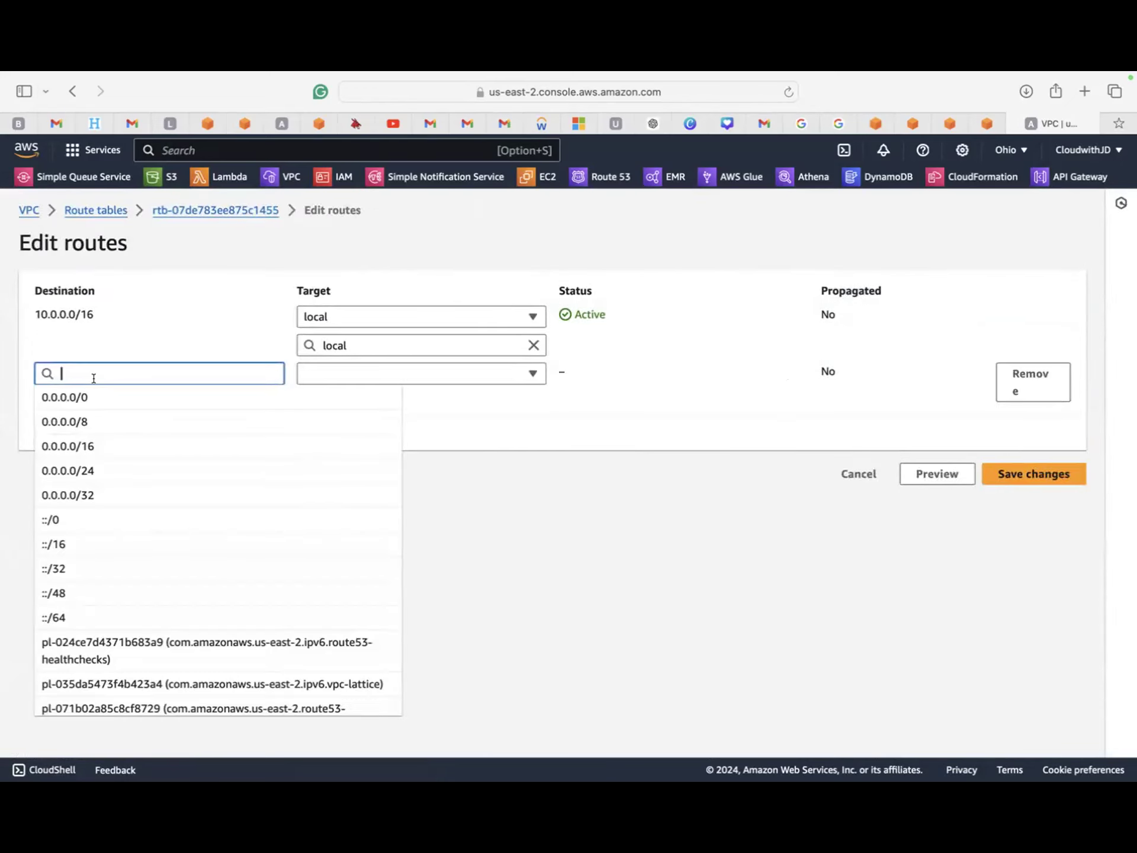
click(71, 396)
click(381, 372)
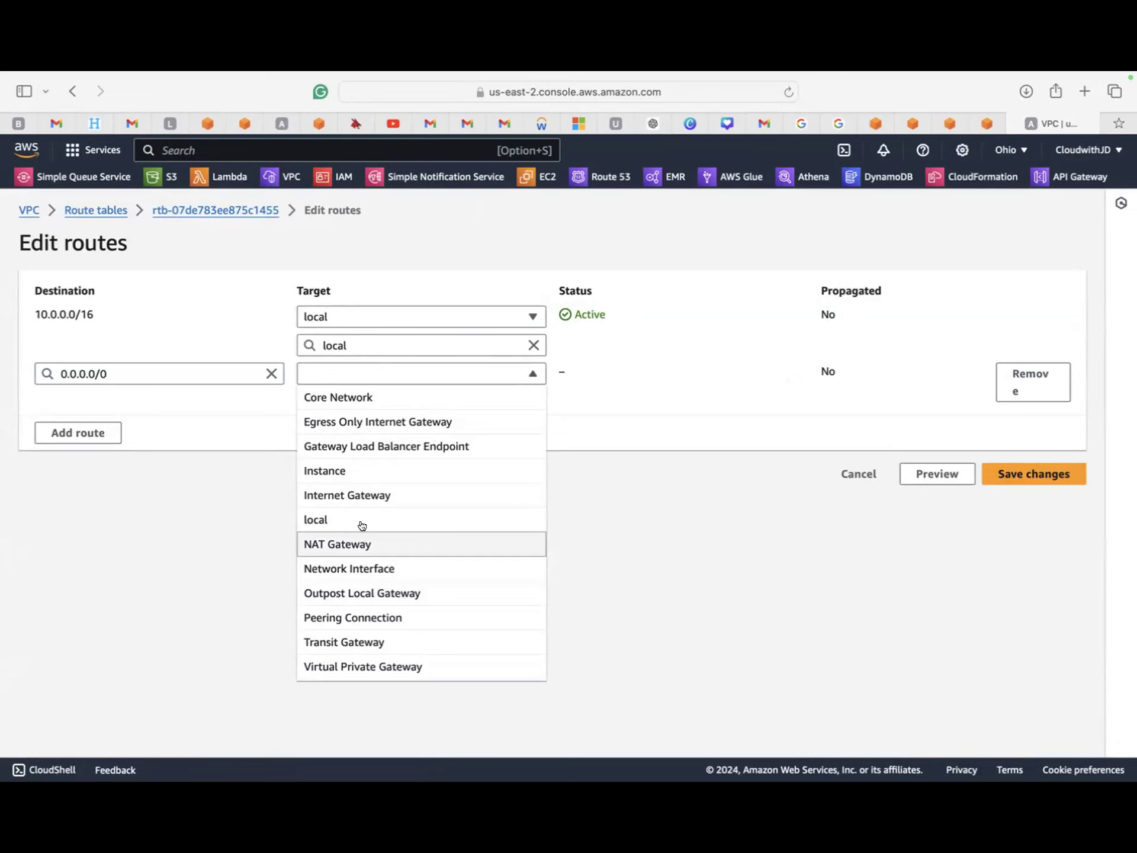
click(365, 501)
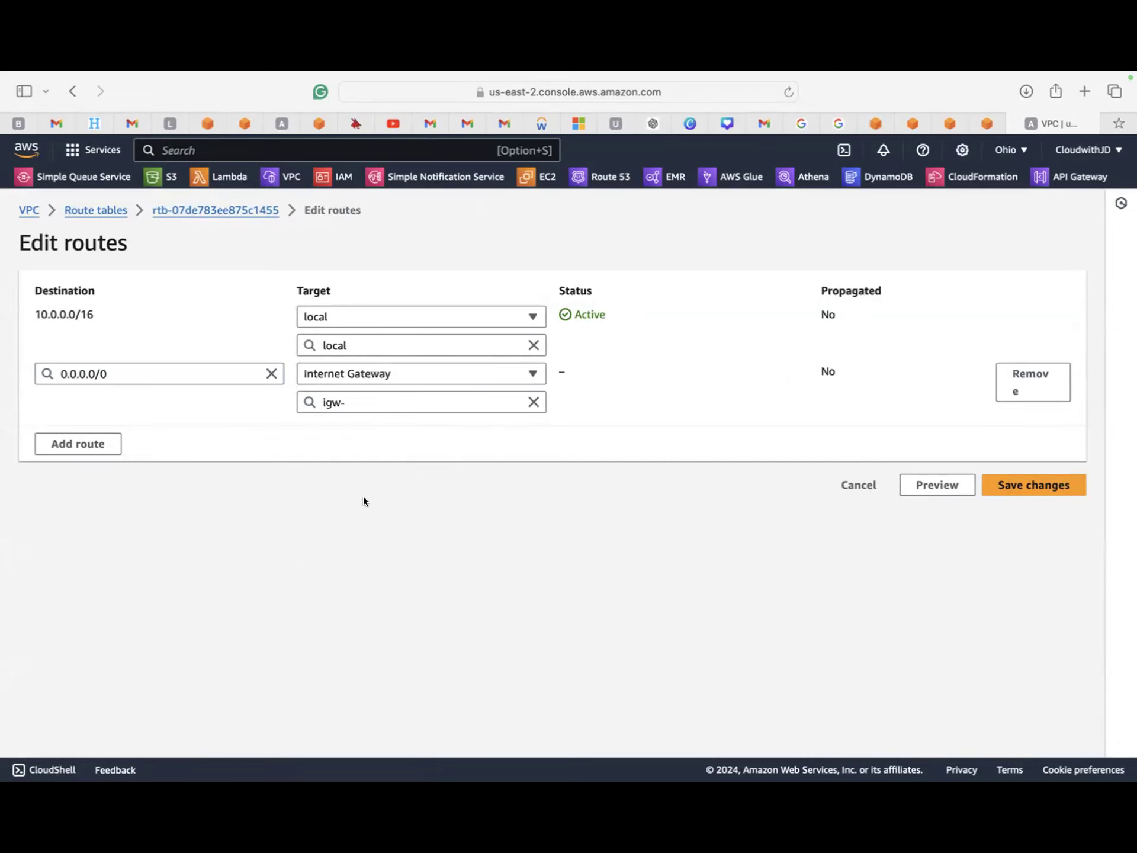
click(381, 400)
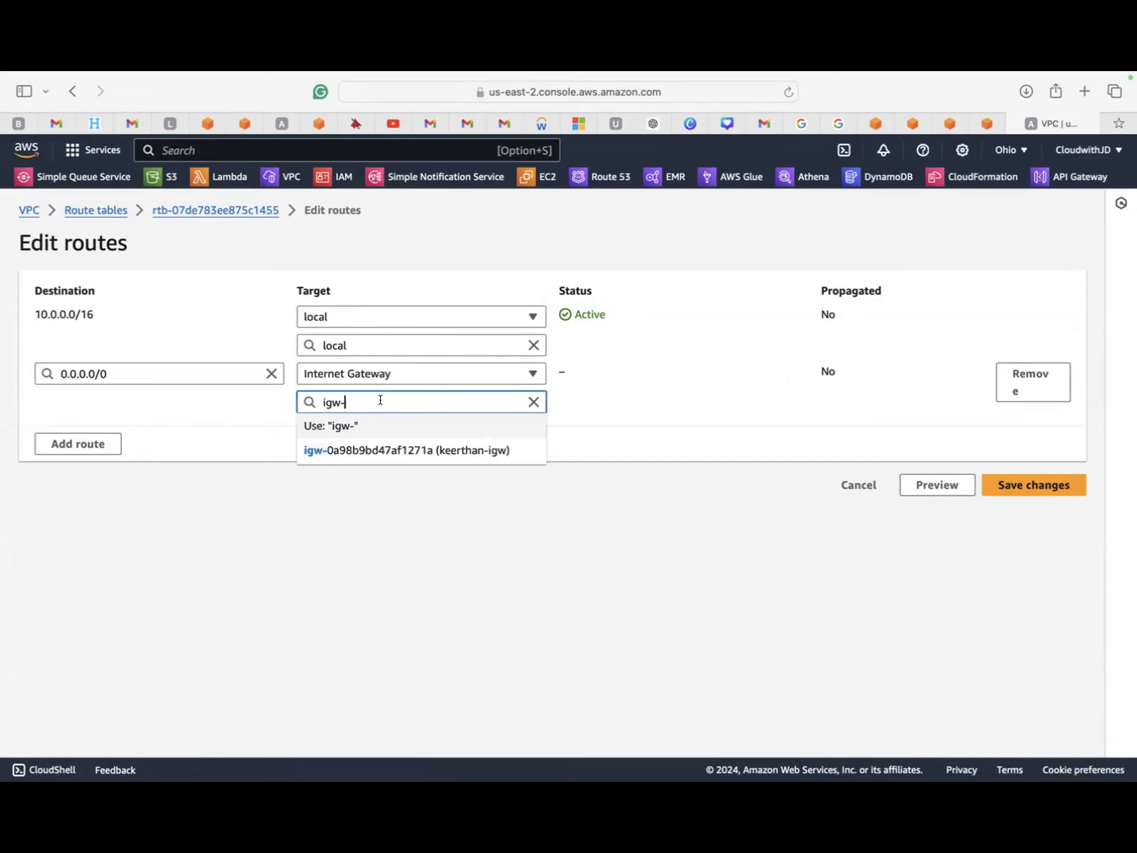
click(384, 449)
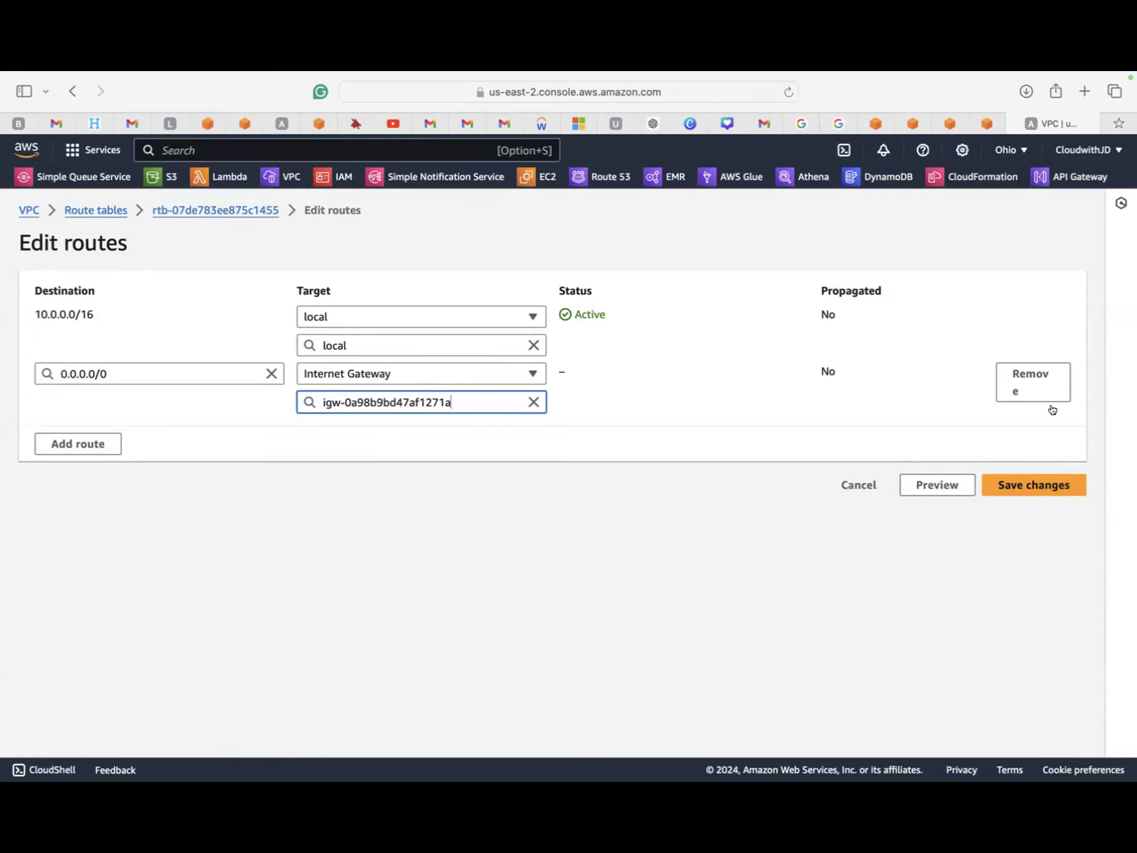
click(1035, 484)
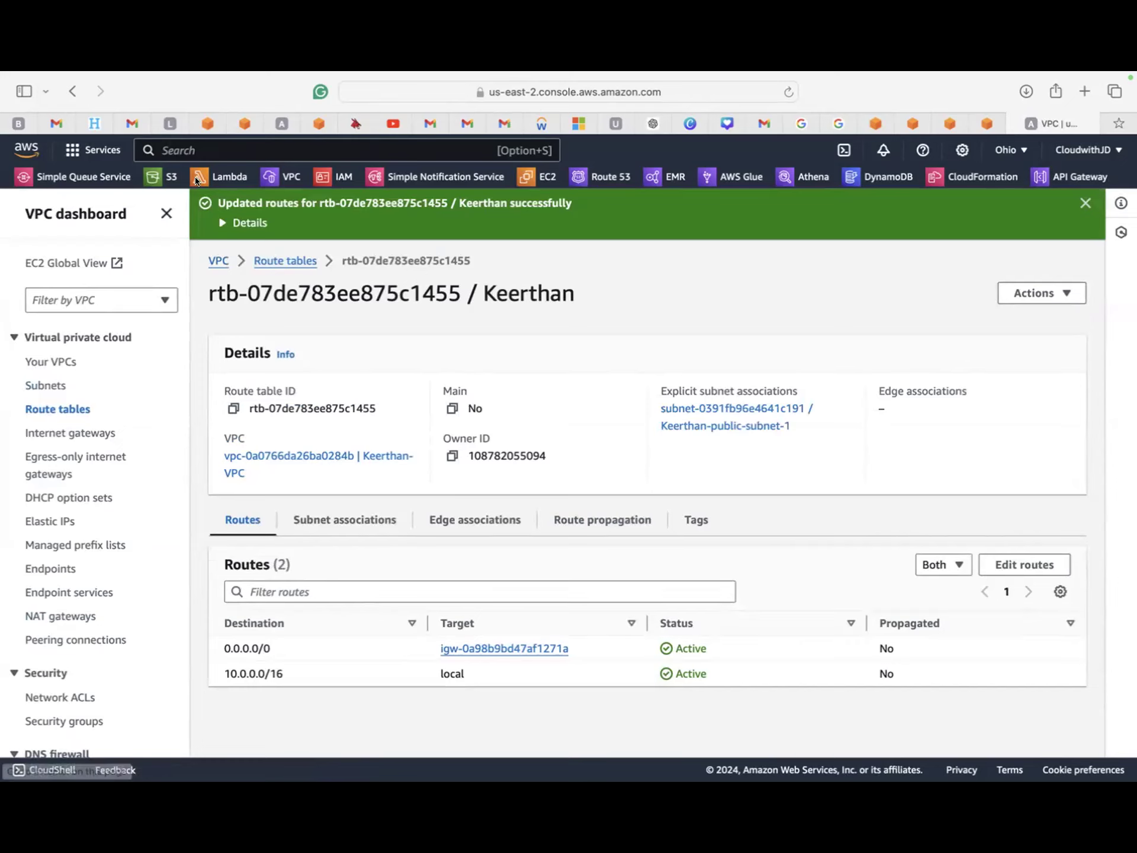
- Start launching a new EC2 instance and name it EC2- followed by the VPC owner's first name in capitals
click(550, 179)
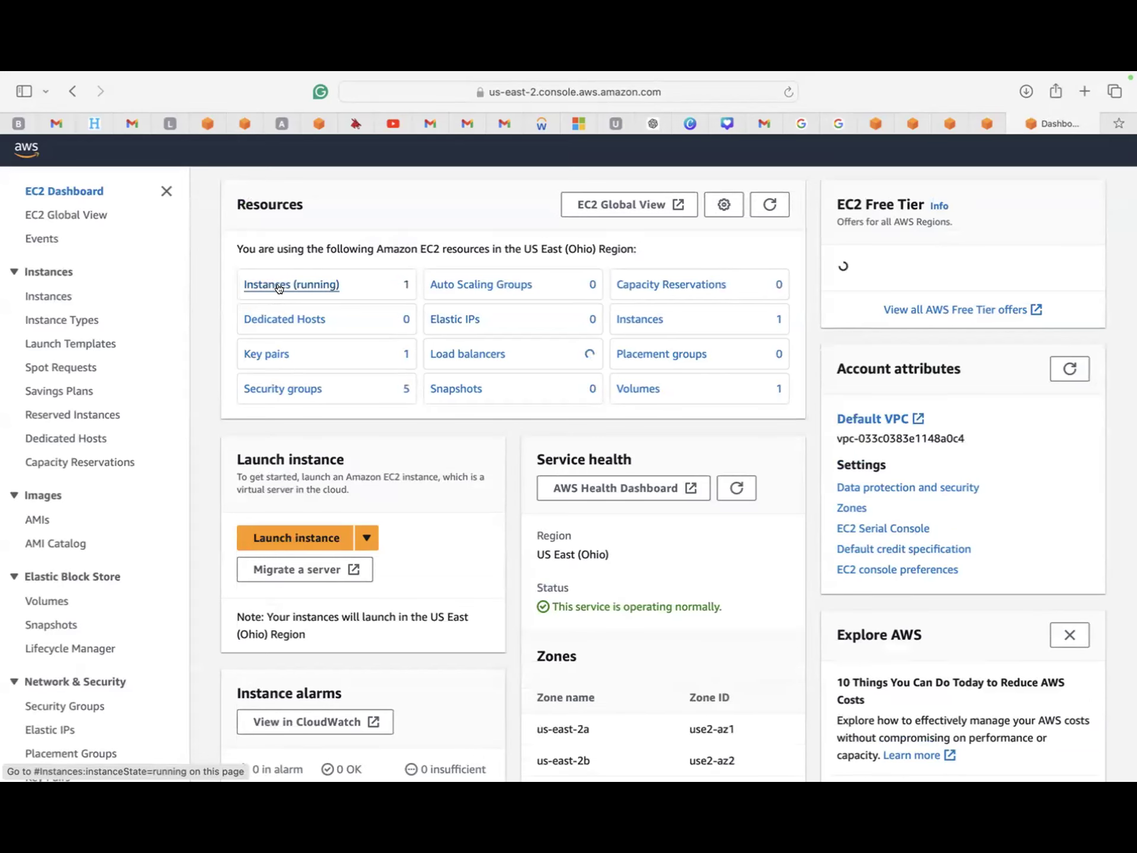
click(279, 287)
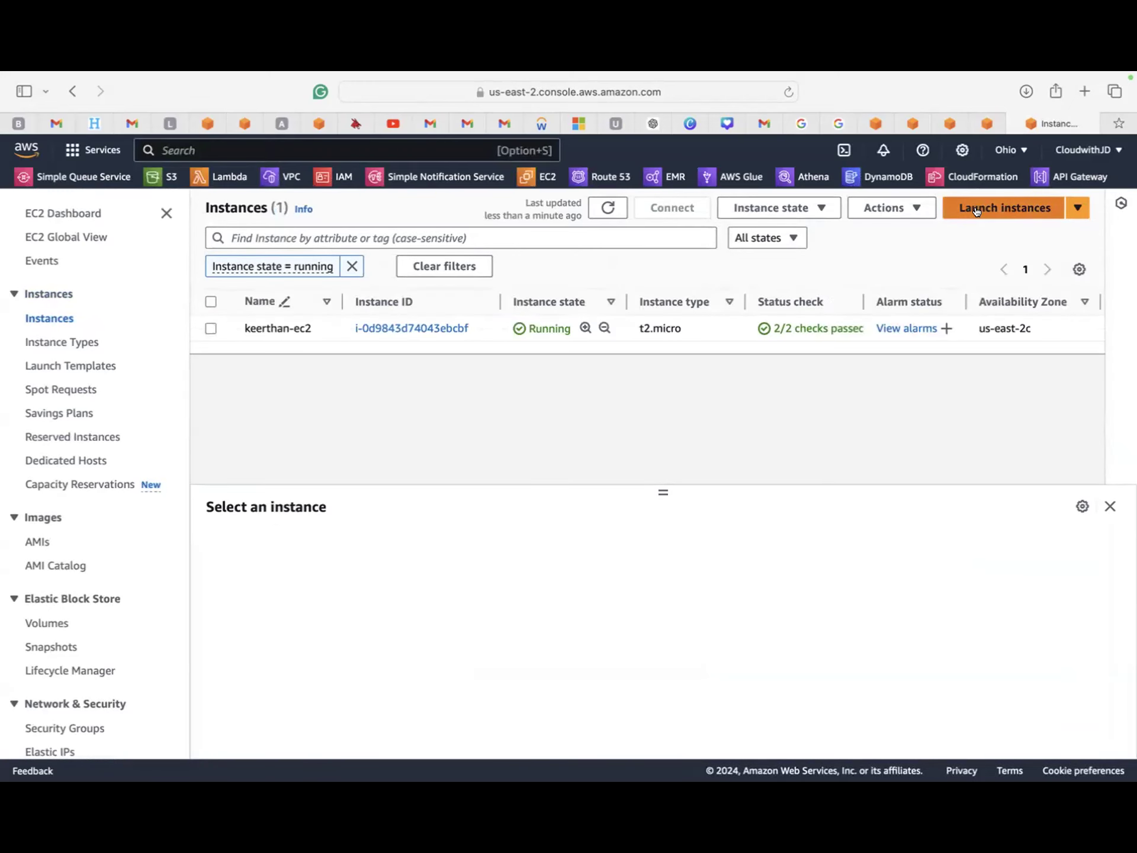
click(976, 208)
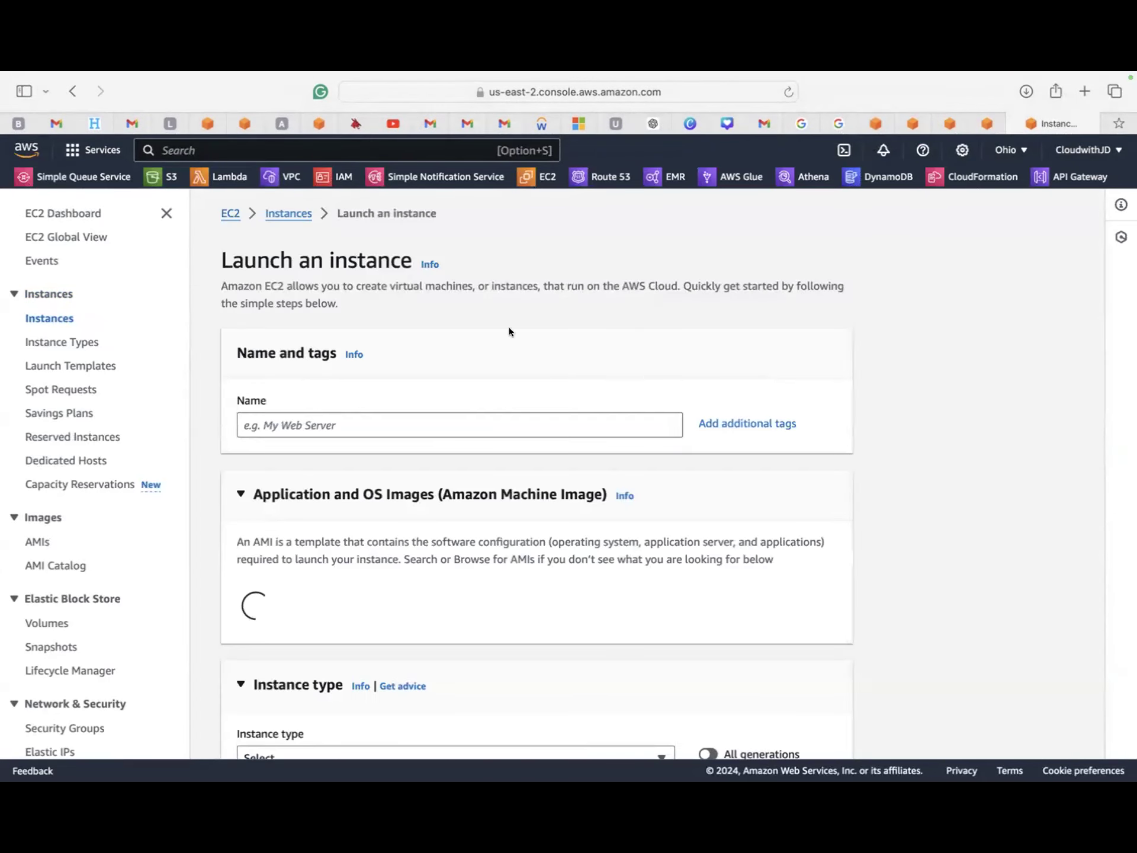
click(280, 431)
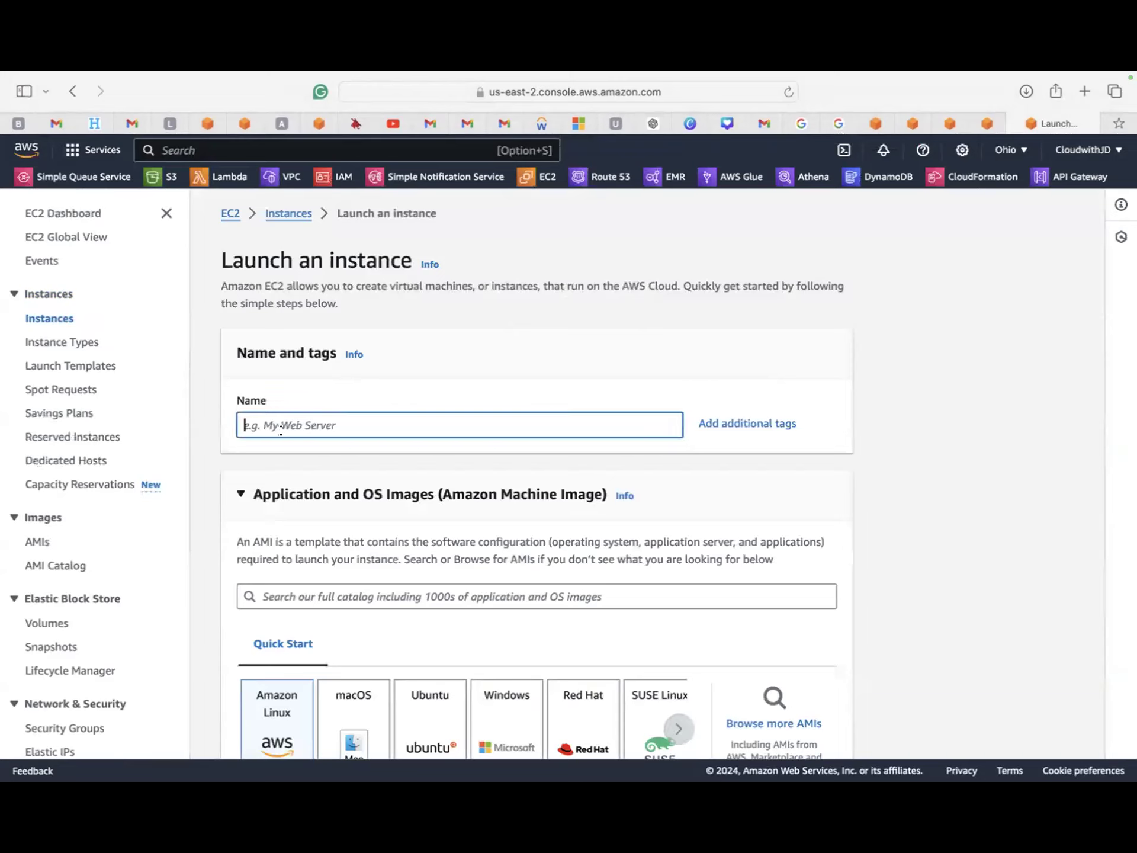
text(K)
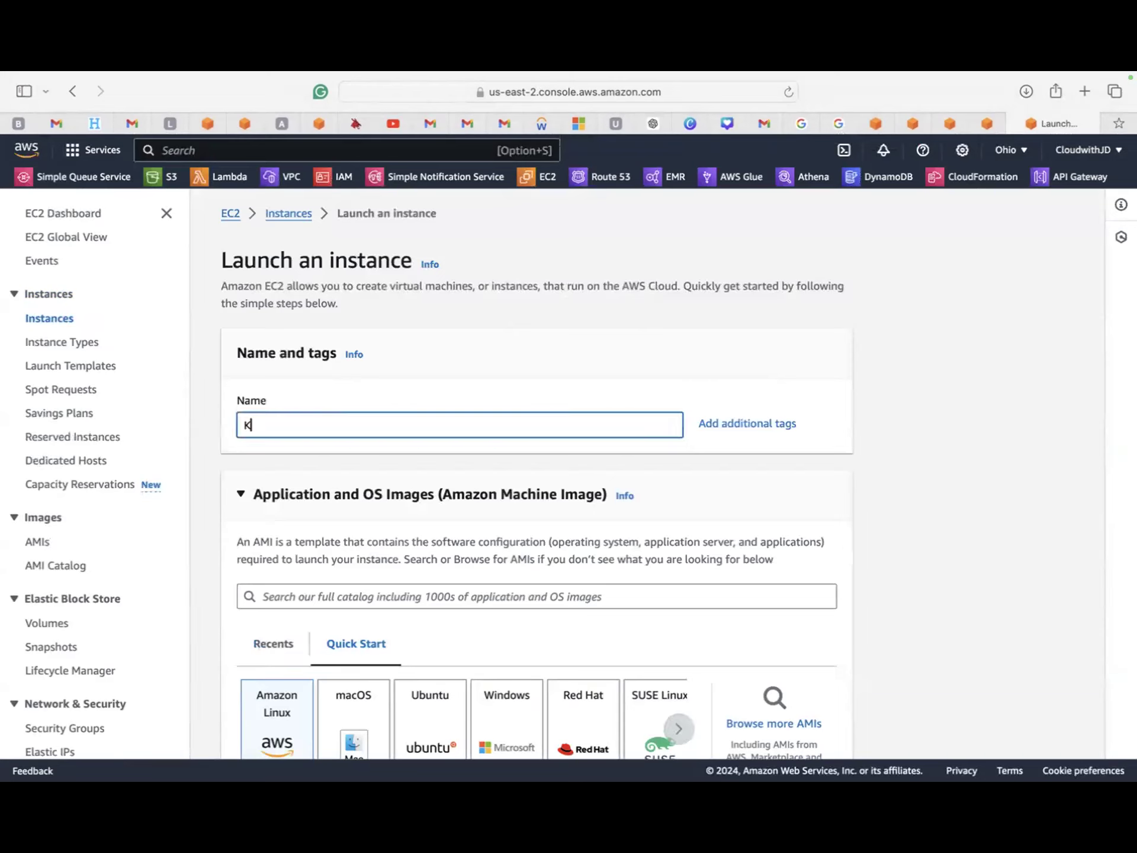
key(BackSpace)
text(P)
key(BackSpace)
text(EC2)
key(BackSpace)
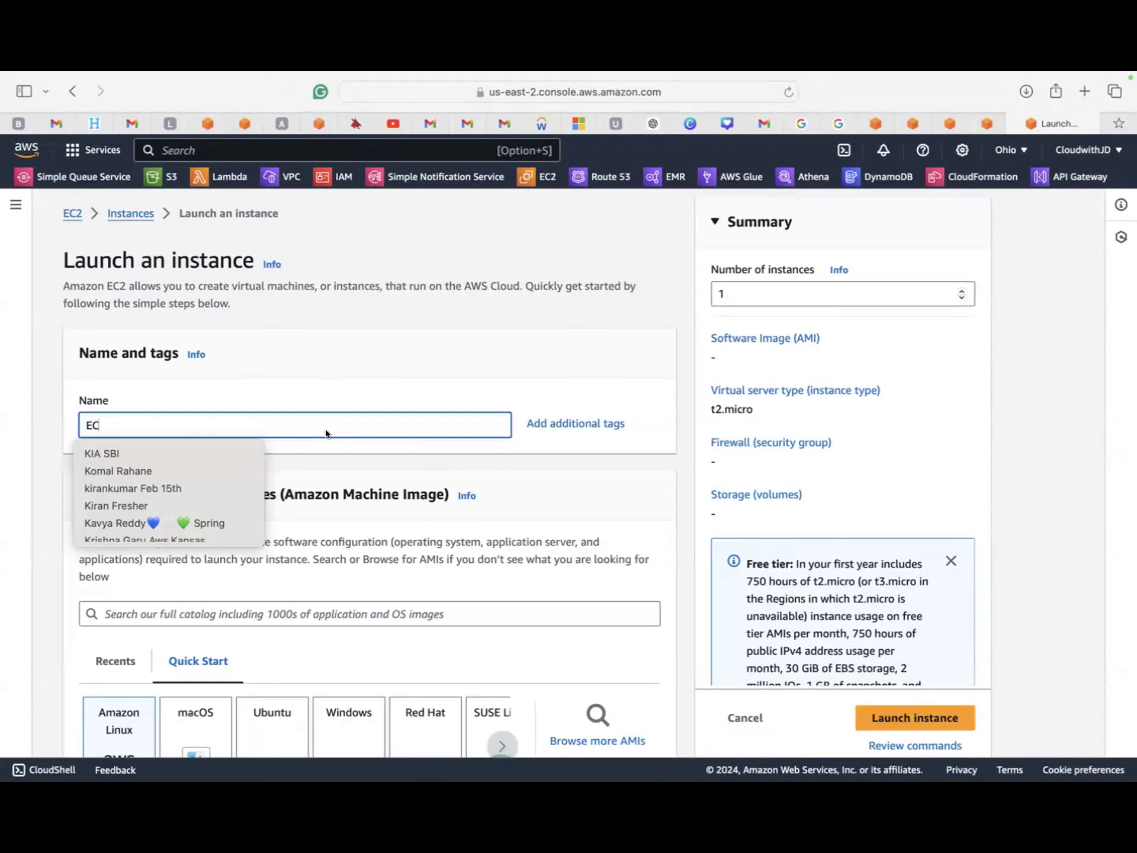
text(2-KEERTHAN)
click(448, 507)
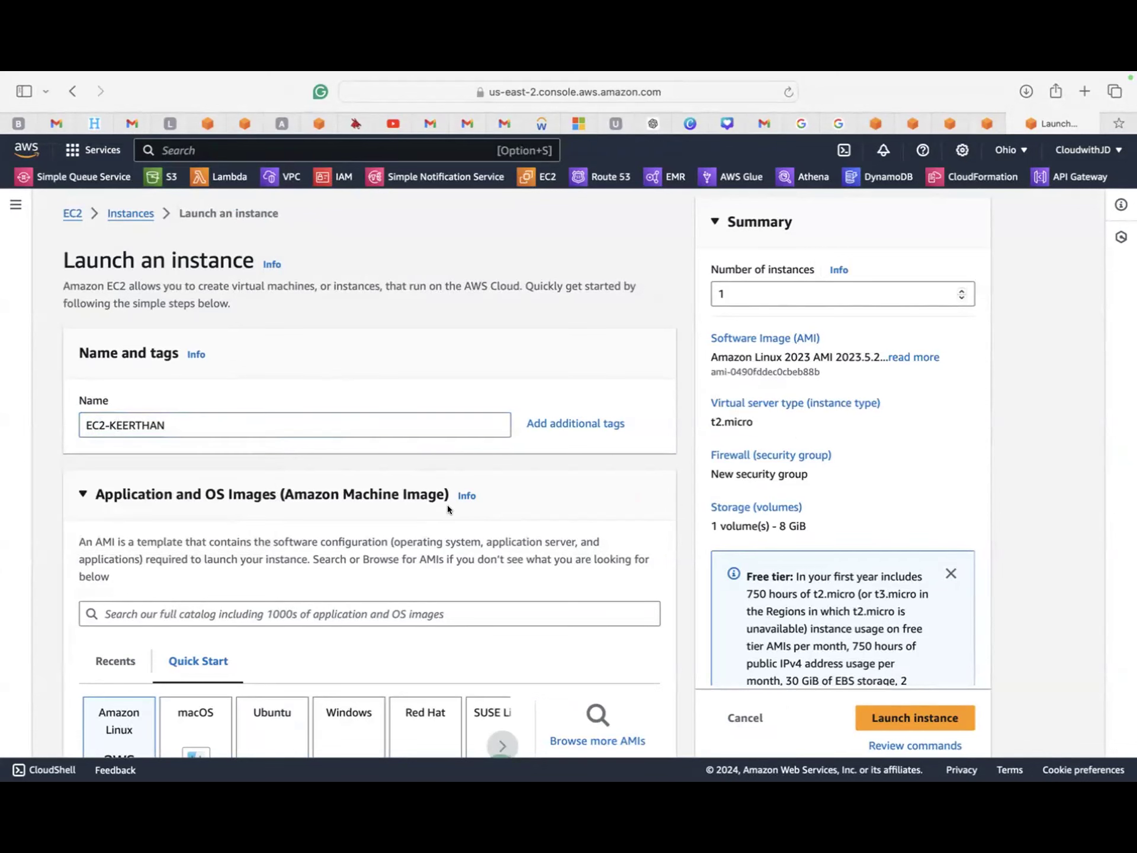
- Re-enter the instance name as EC2- plus the owner's first name and return to the machine image section
scroll(447, 505, down, 5)
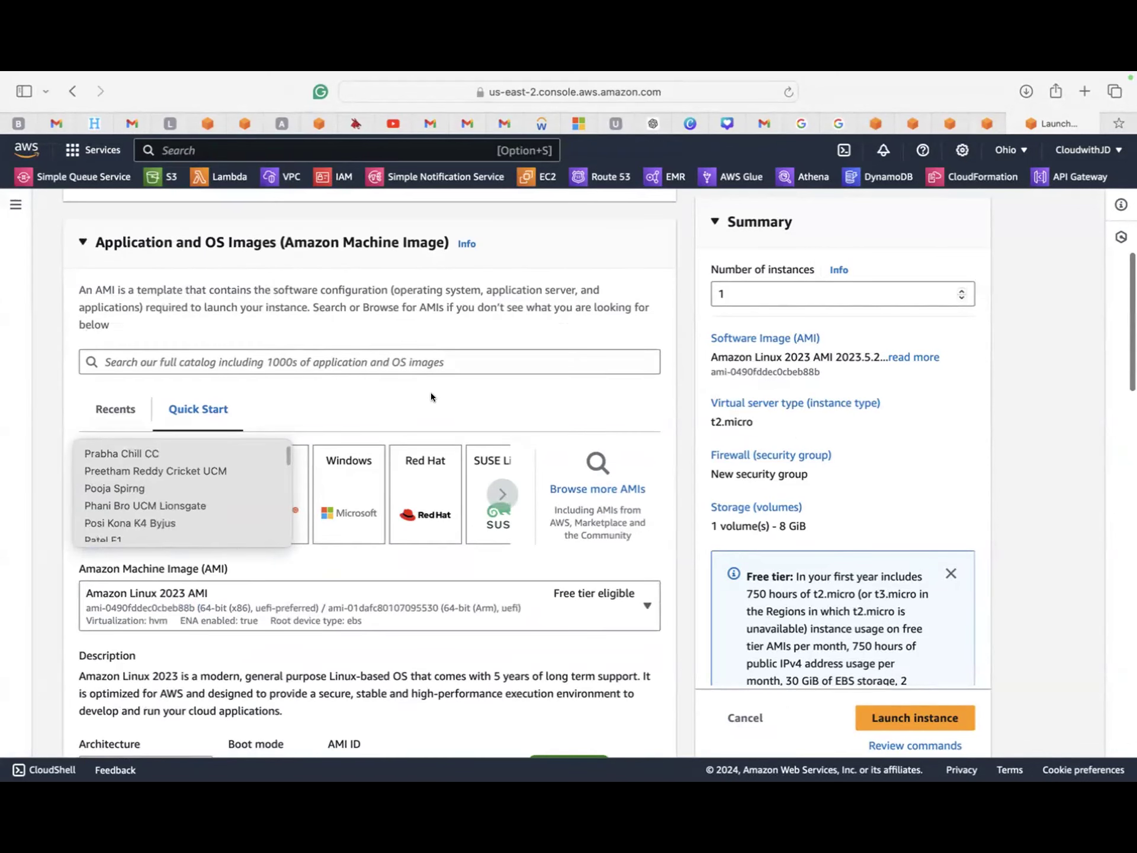
scroll(432, 401, down, 4)
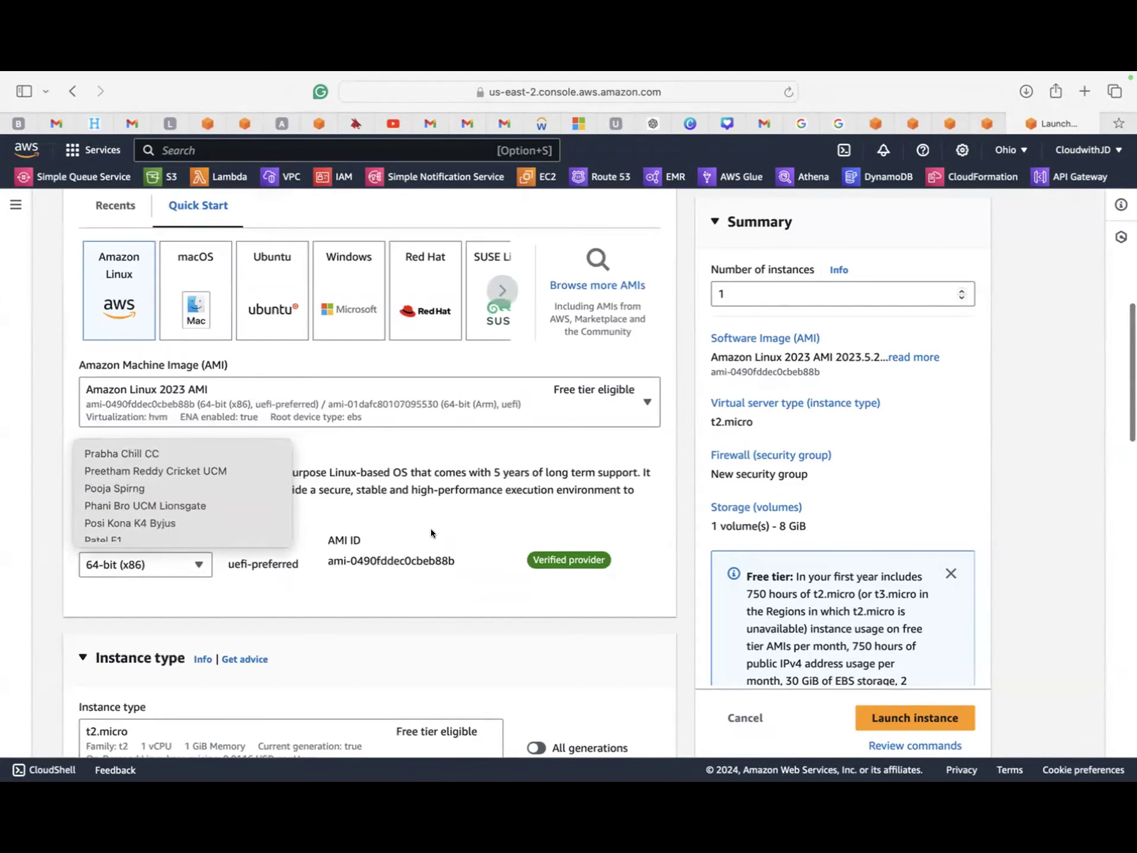
scroll(382, 470, up, 10)
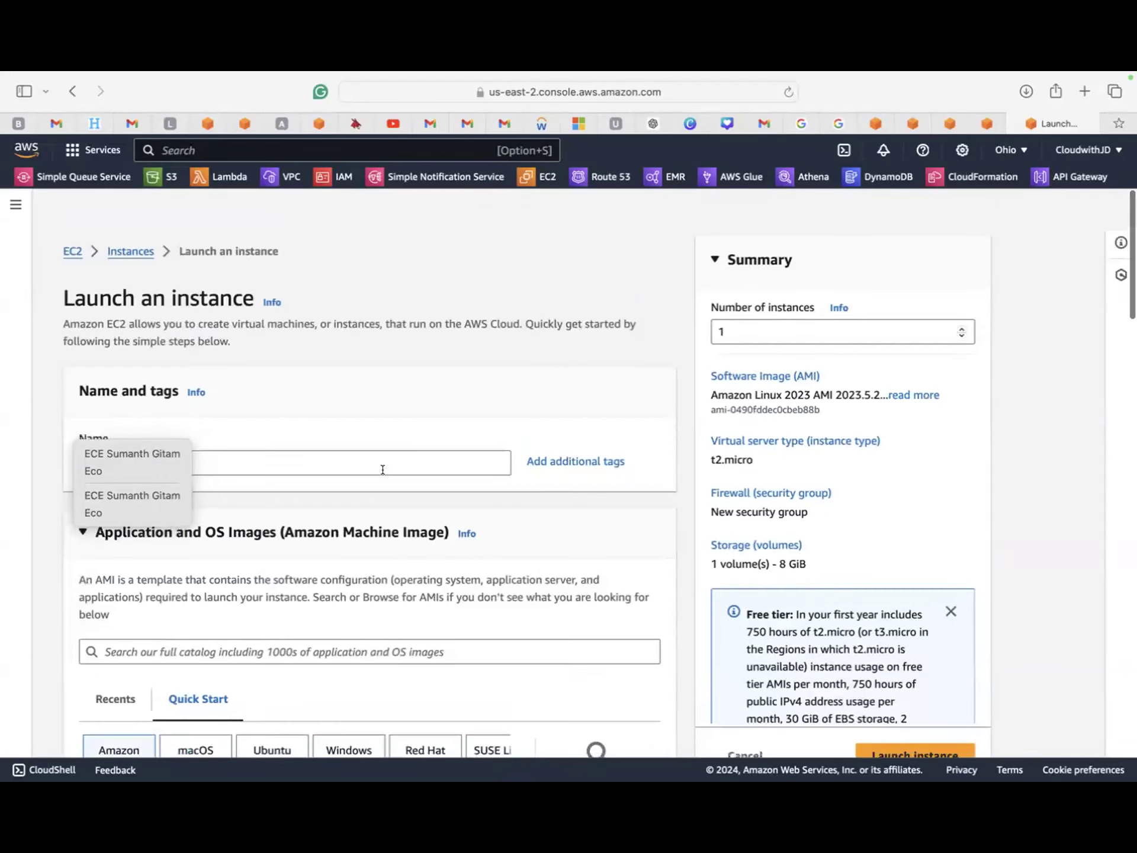
click(382, 470)
text(EC2-KEERTHAN)
triple_click(325, 332)
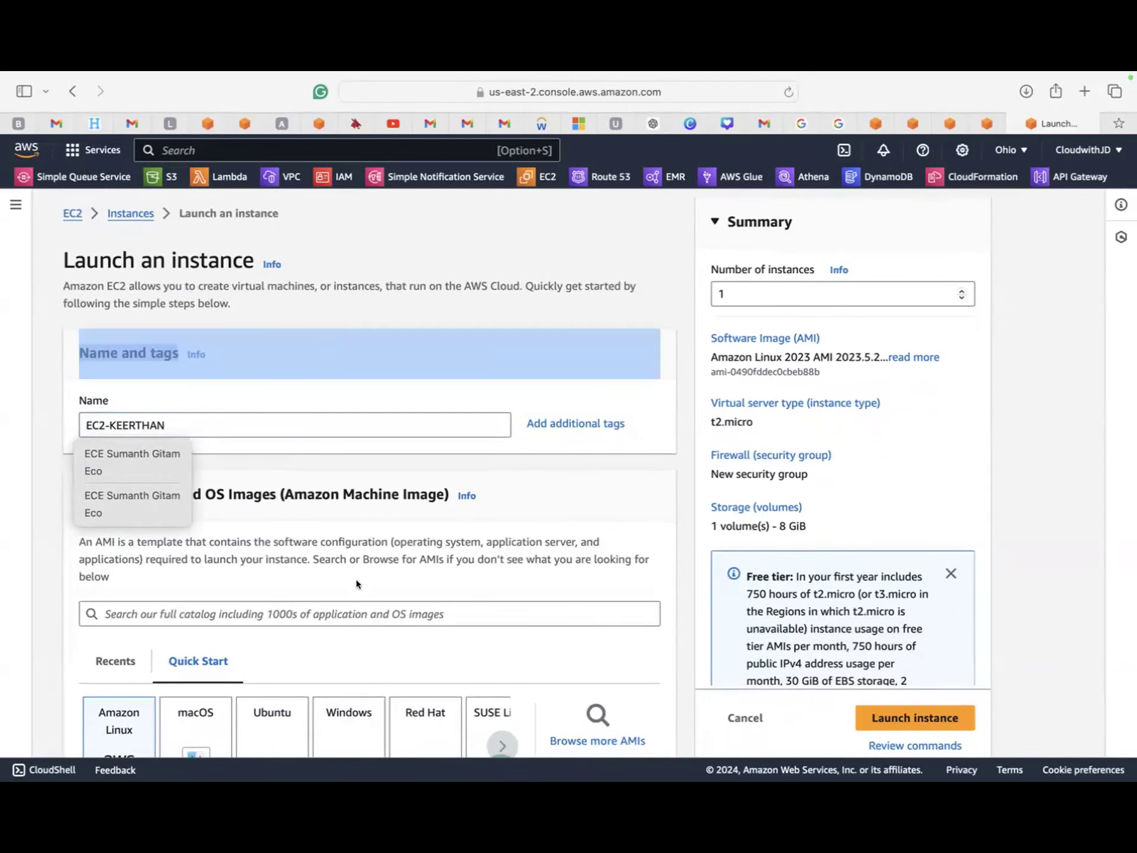
scroll(578, 499, down, 10)
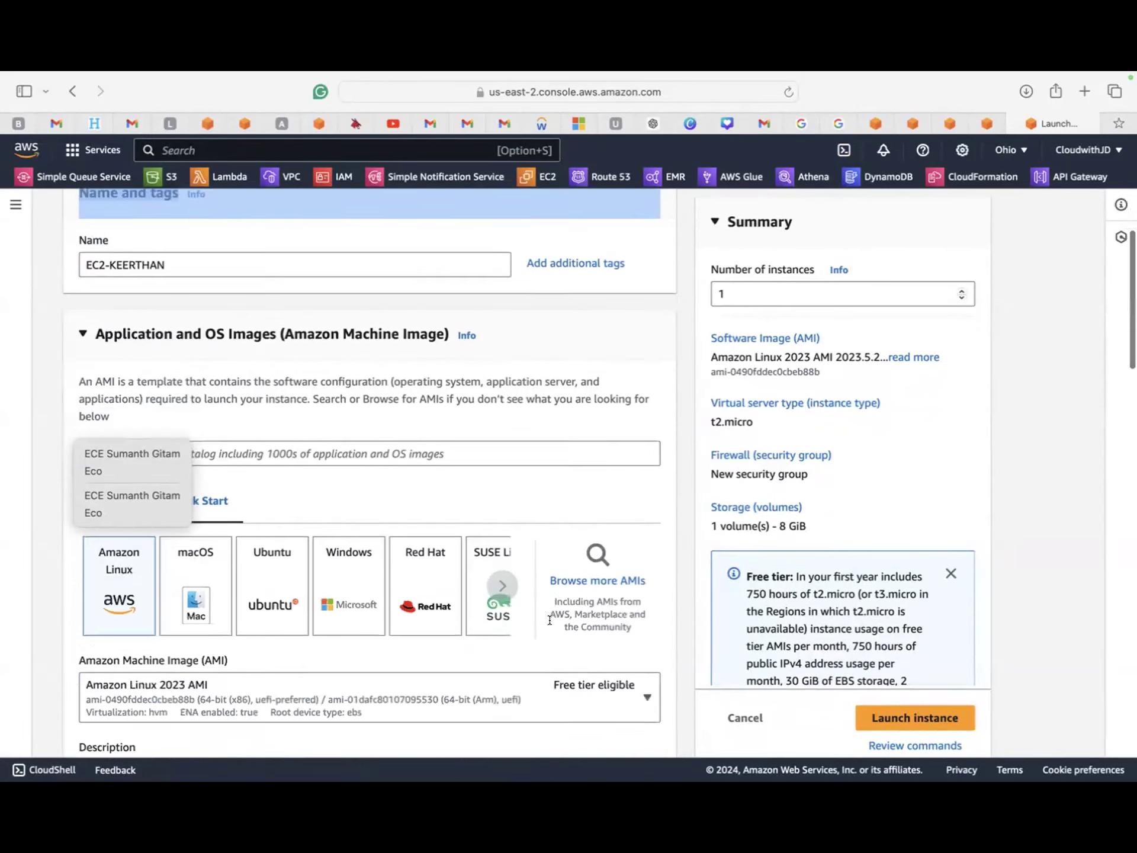
- Select the existing key pair awsbatch-3 for logging in to the new instance
scroll(282, 607, down, 3)
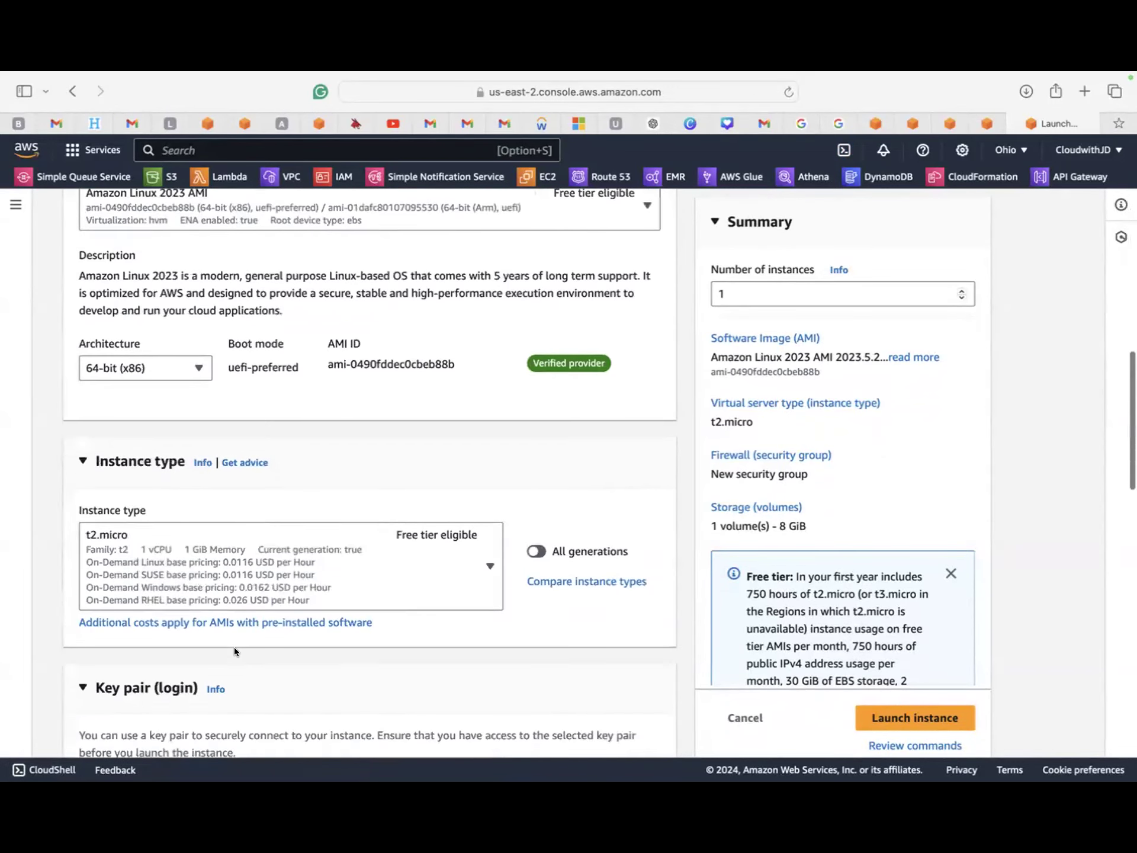
scroll(321, 595, down, 3)
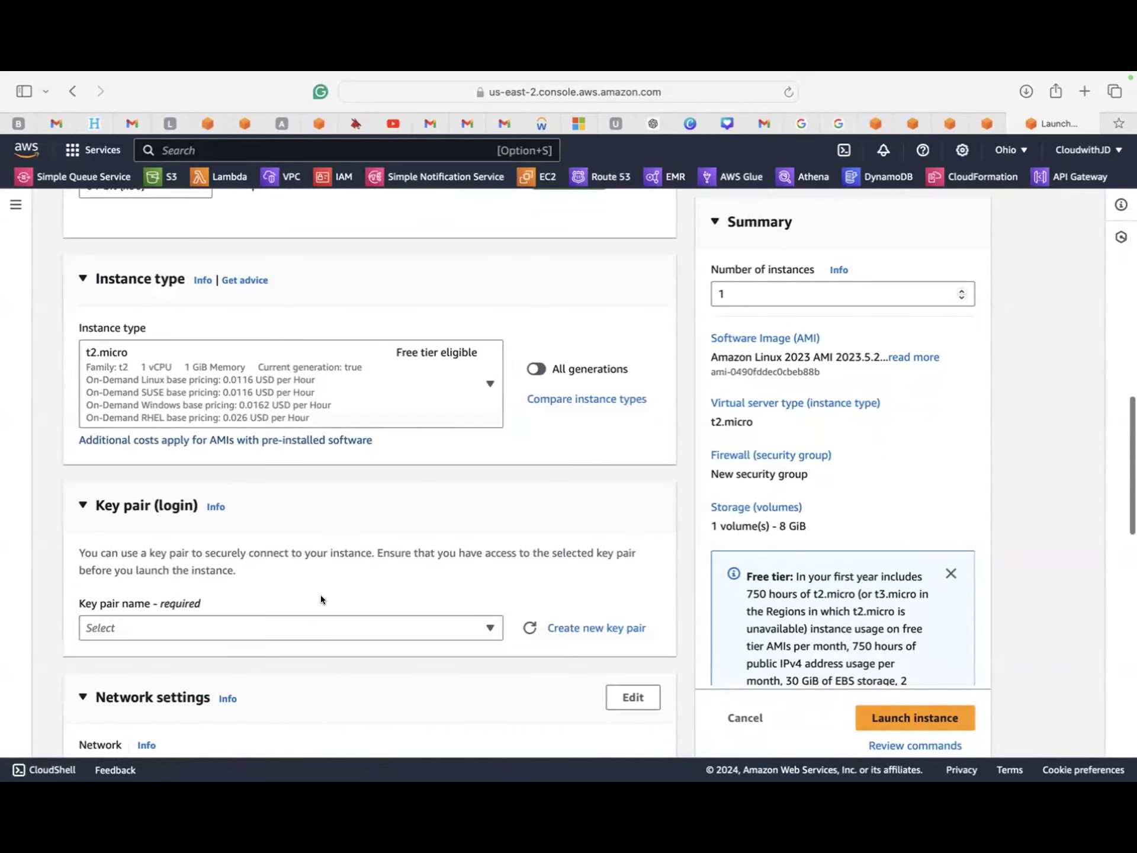
click(222, 622)
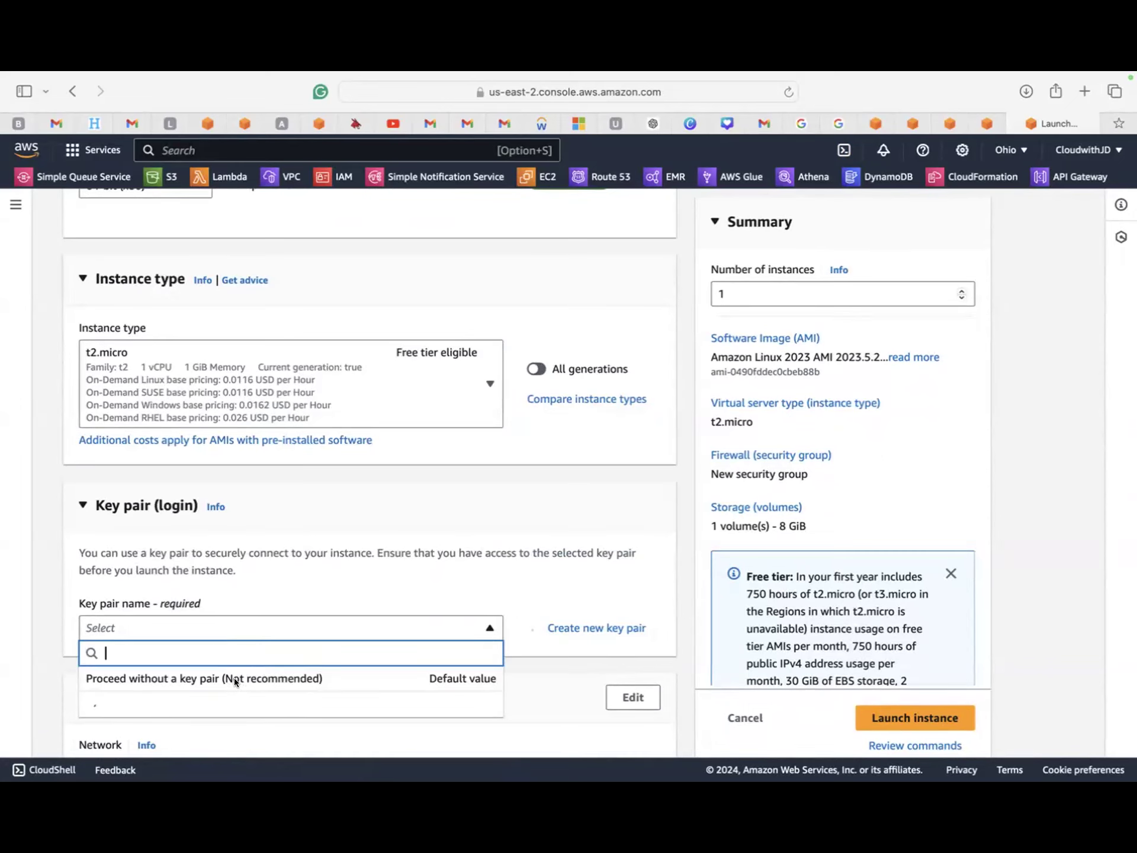
click(294, 514)
scroll(294, 511, down, 5)
scroll(293, 509, down, 2)
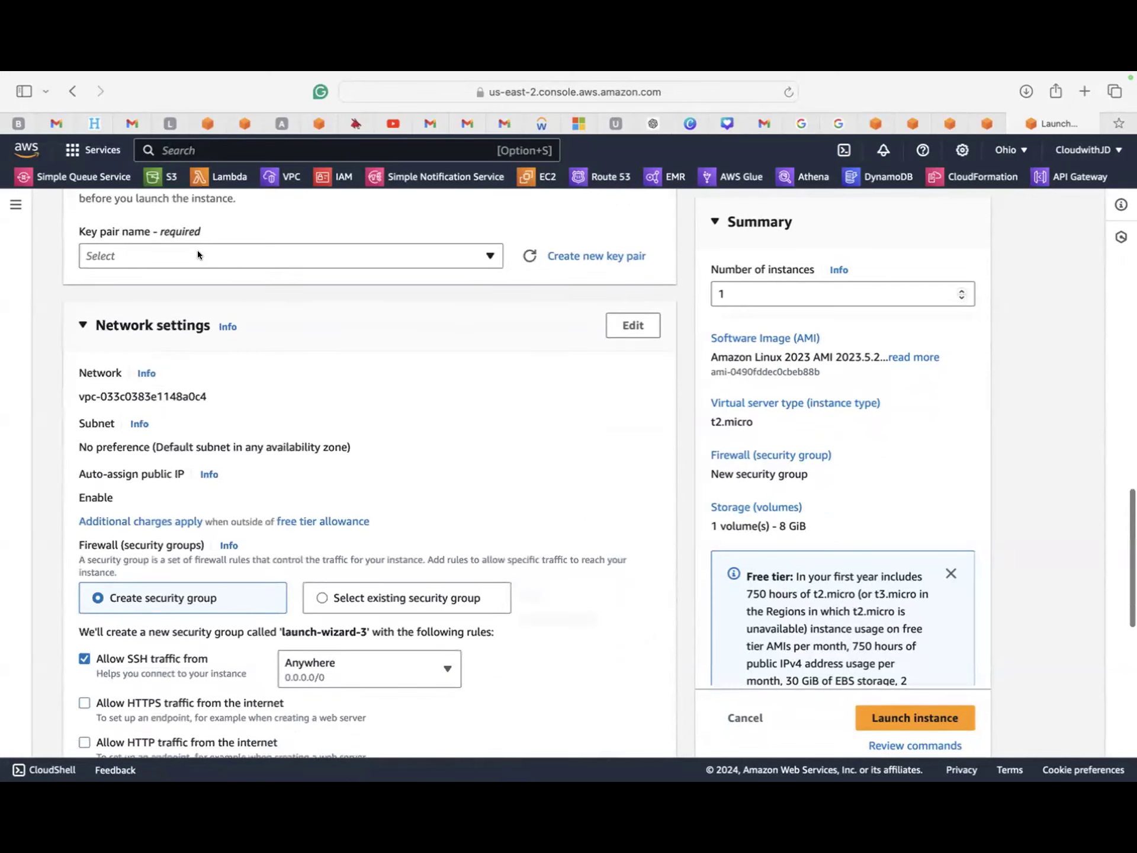
click(197, 250)
click(174, 346)
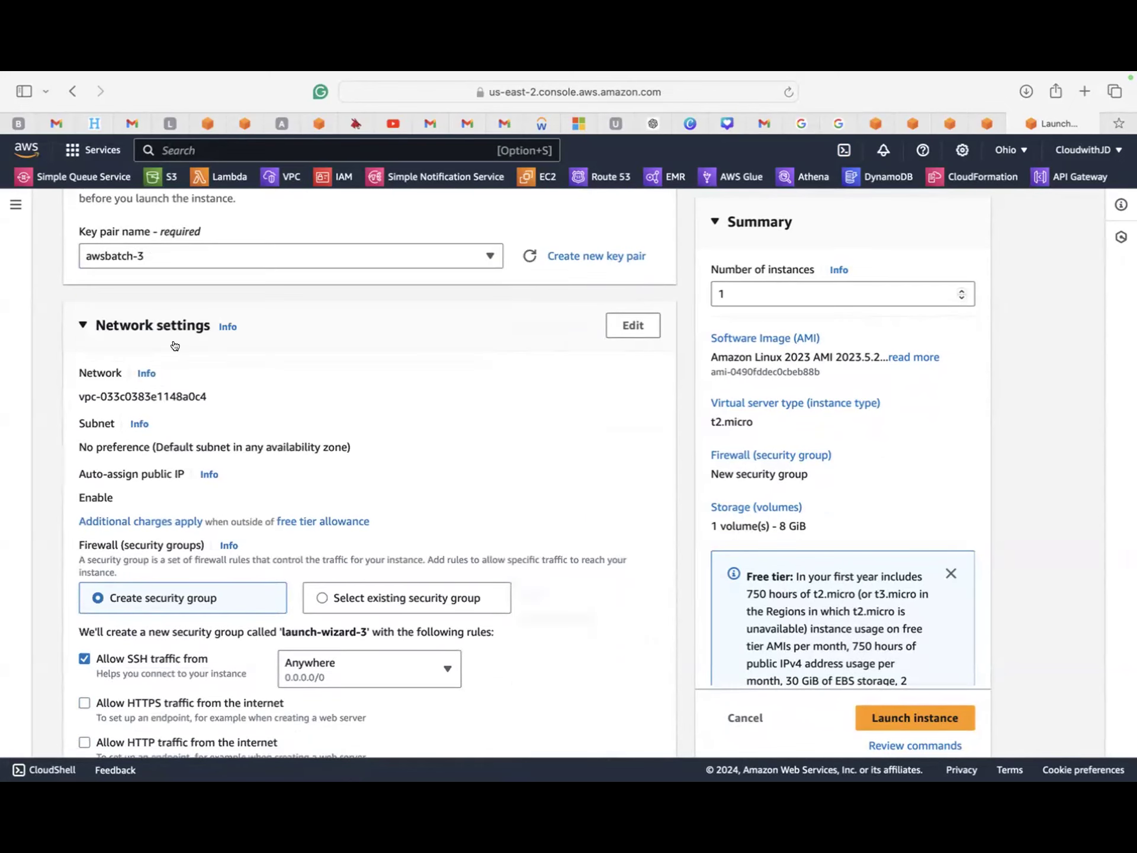
- Edit the network settings to place the instance in the custom VPC (10.0.0.0/16) and its public-subnet-1
click(615, 325)
click(321, 409)
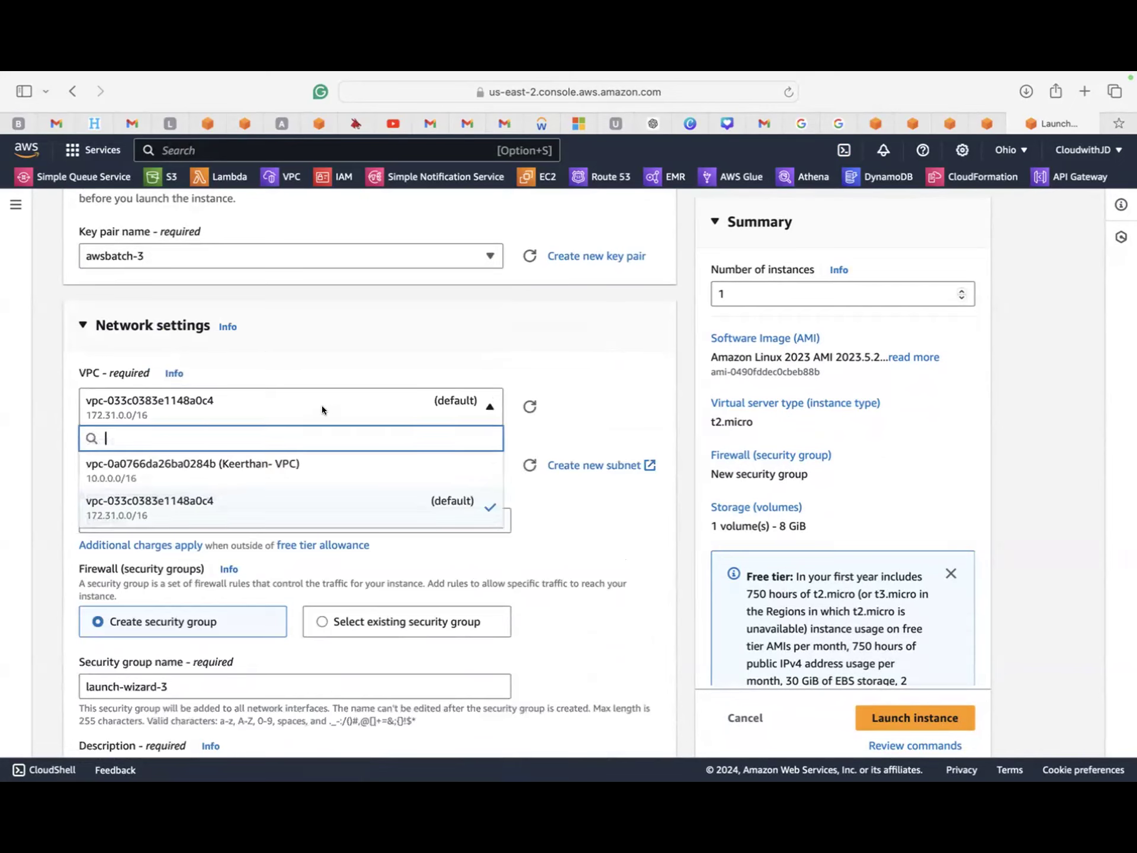
click(292, 471)
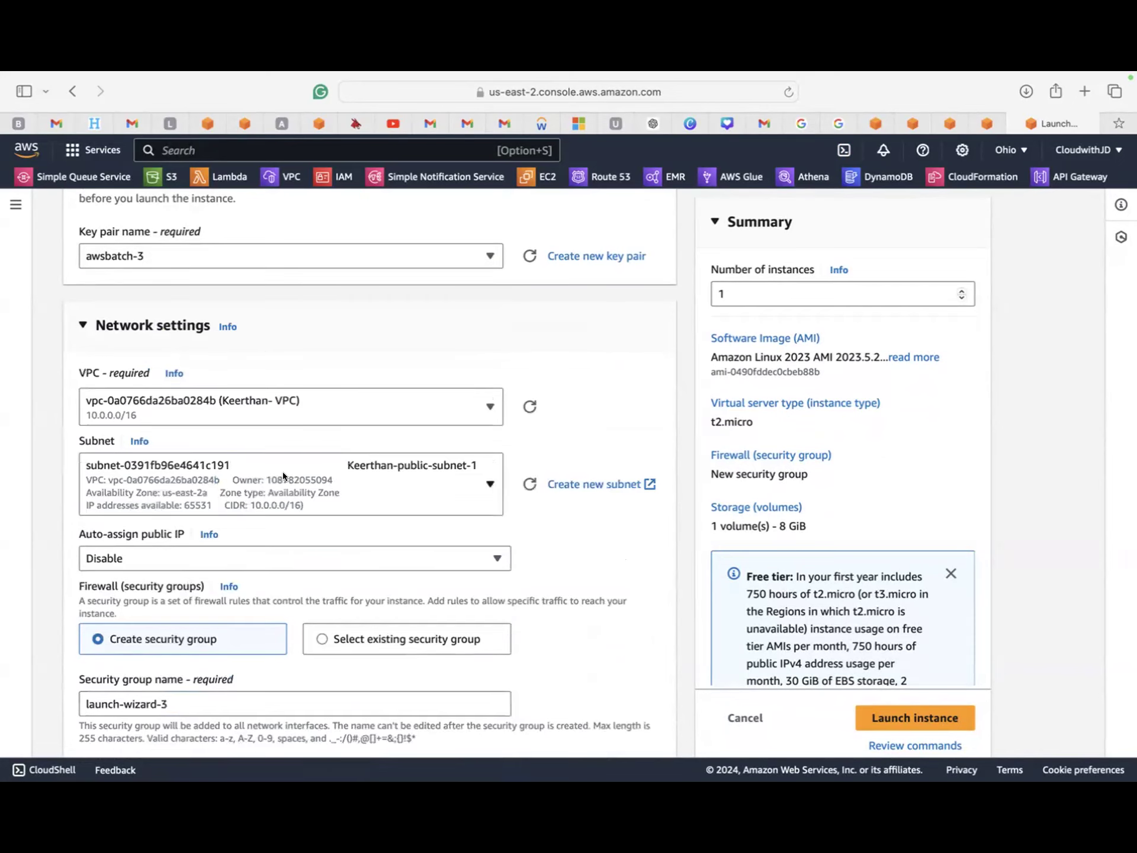
click(273, 482)
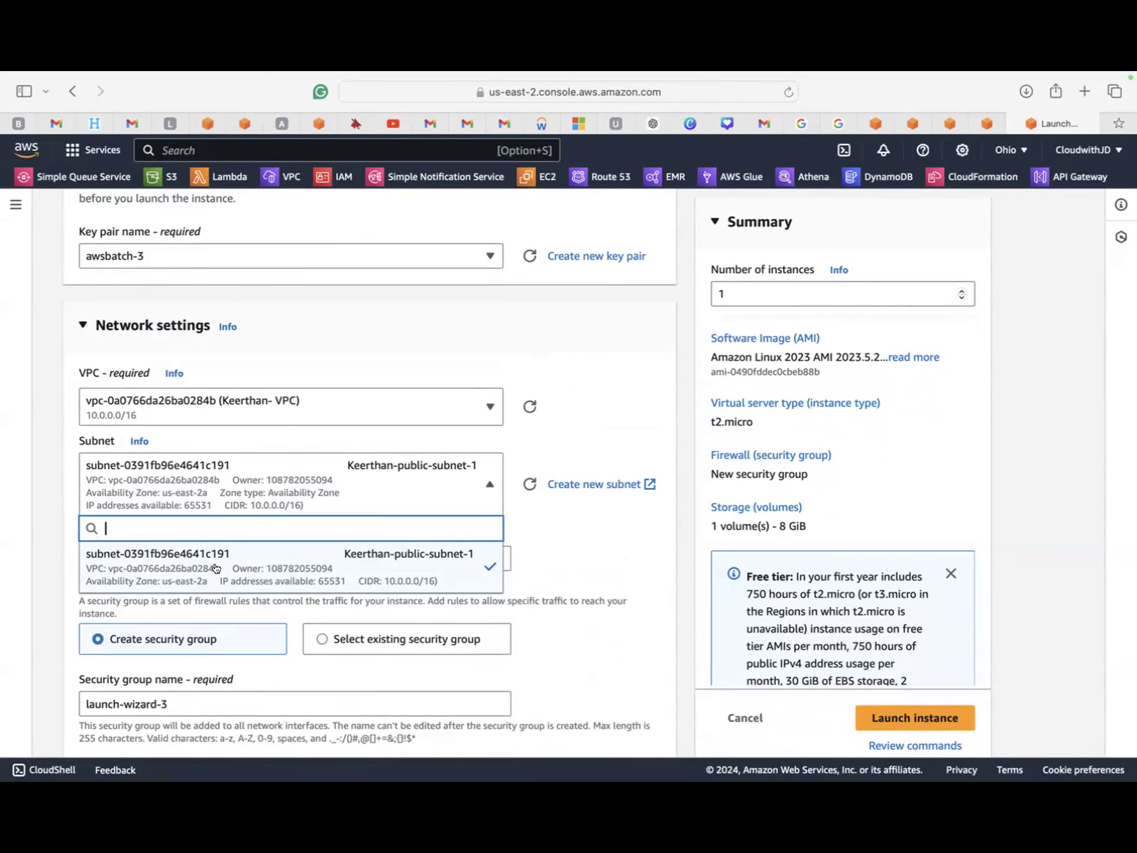
click(317, 587)
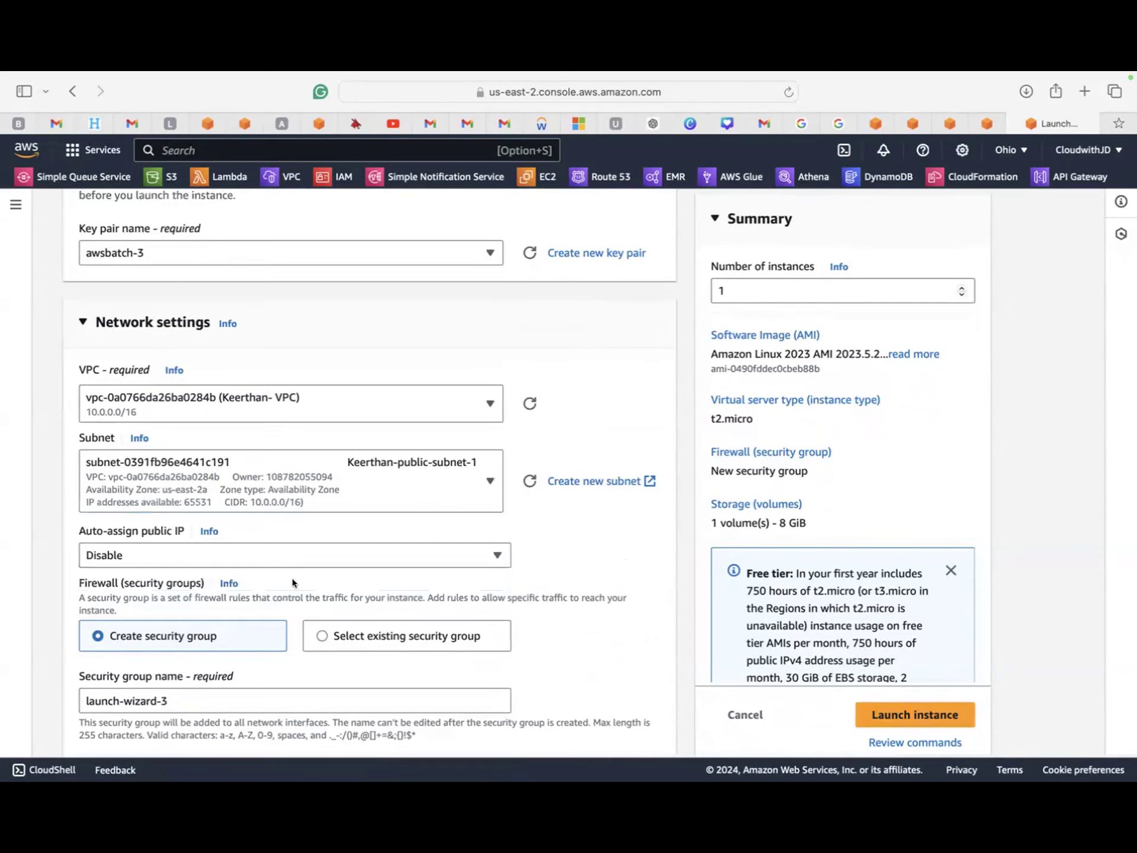
- Enable auto-assignment of a public IP for the instance
scroll(229, 531, down, 2)
click(220, 495)
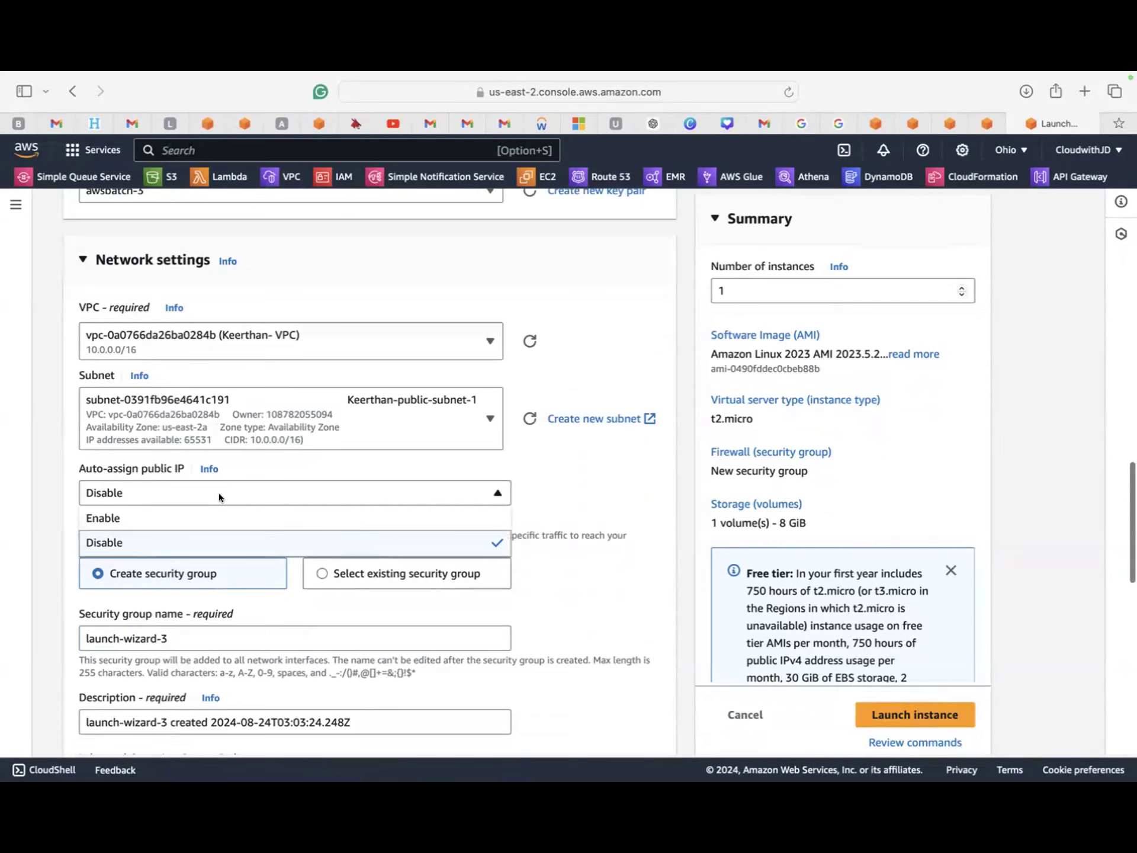
click(175, 514)
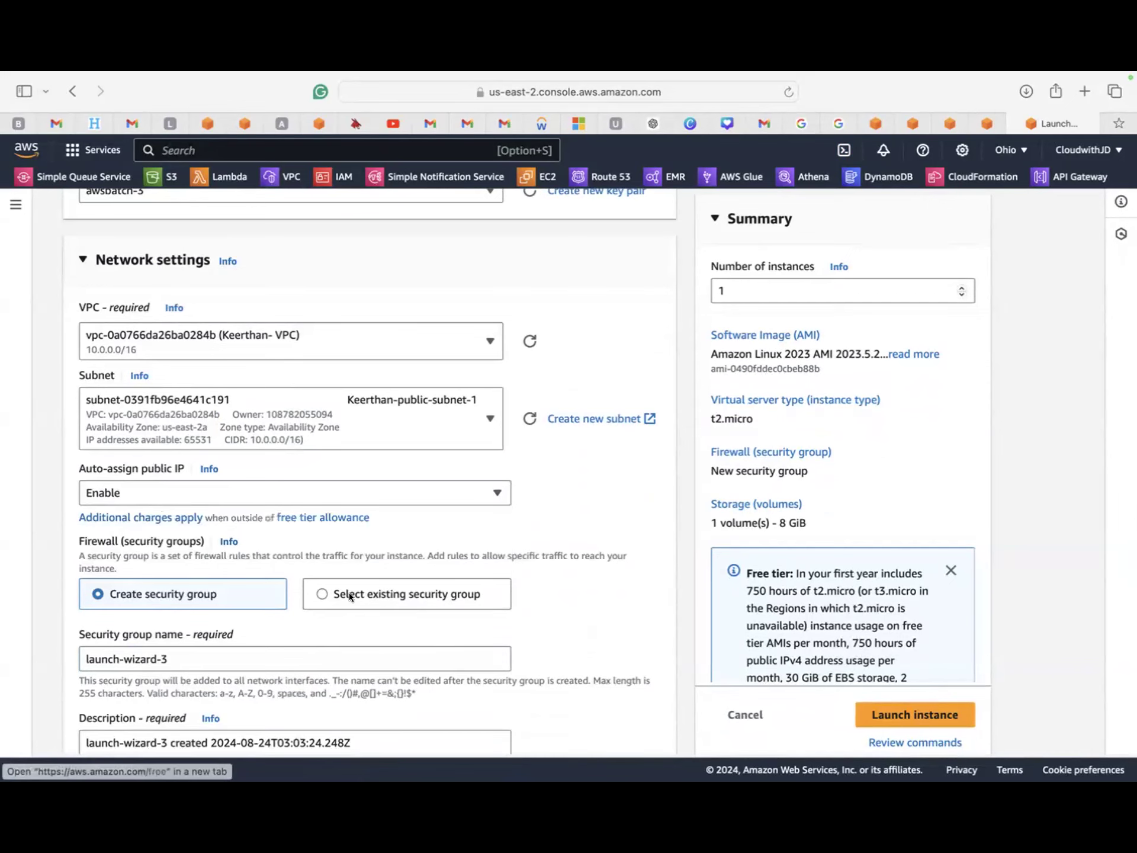
- Review the security group rules and storage at their defaults, and launch the instance
scroll(347, 597, down, 3)
scroll(317, 505, down, 10)
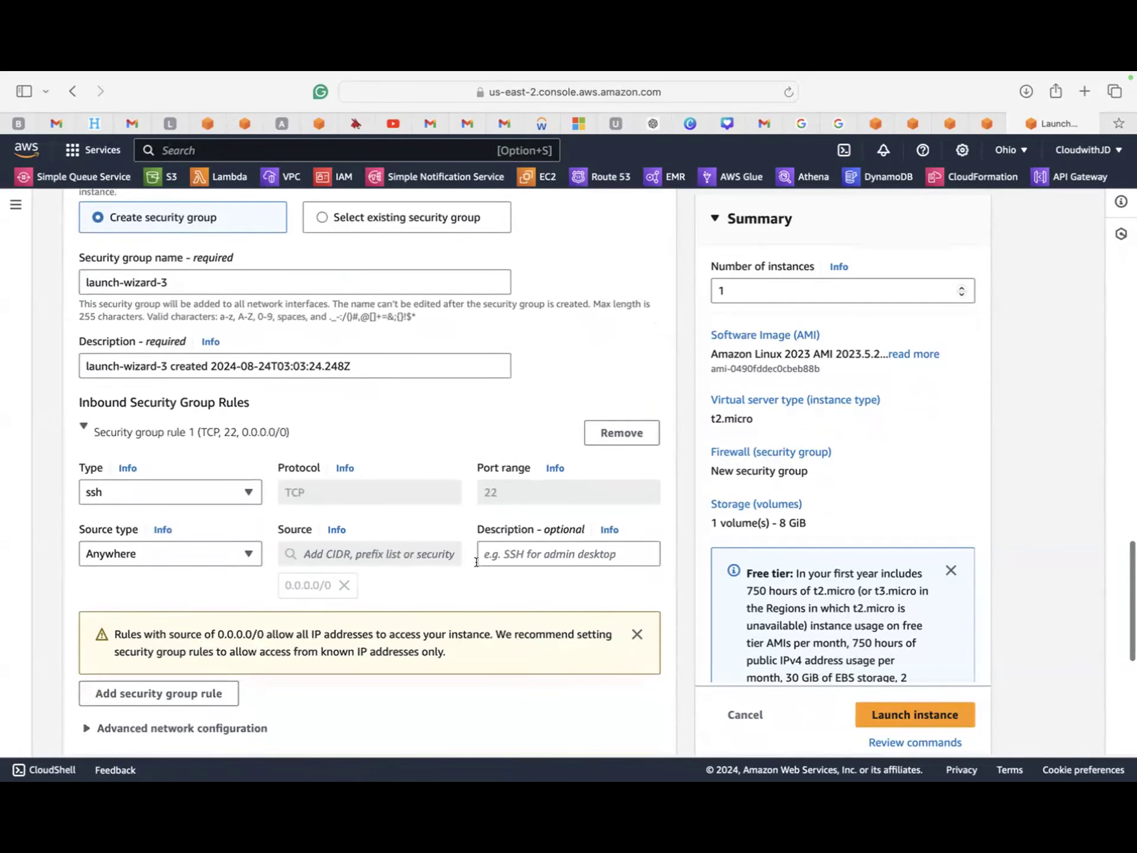
scroll(434, 644, down, 14)
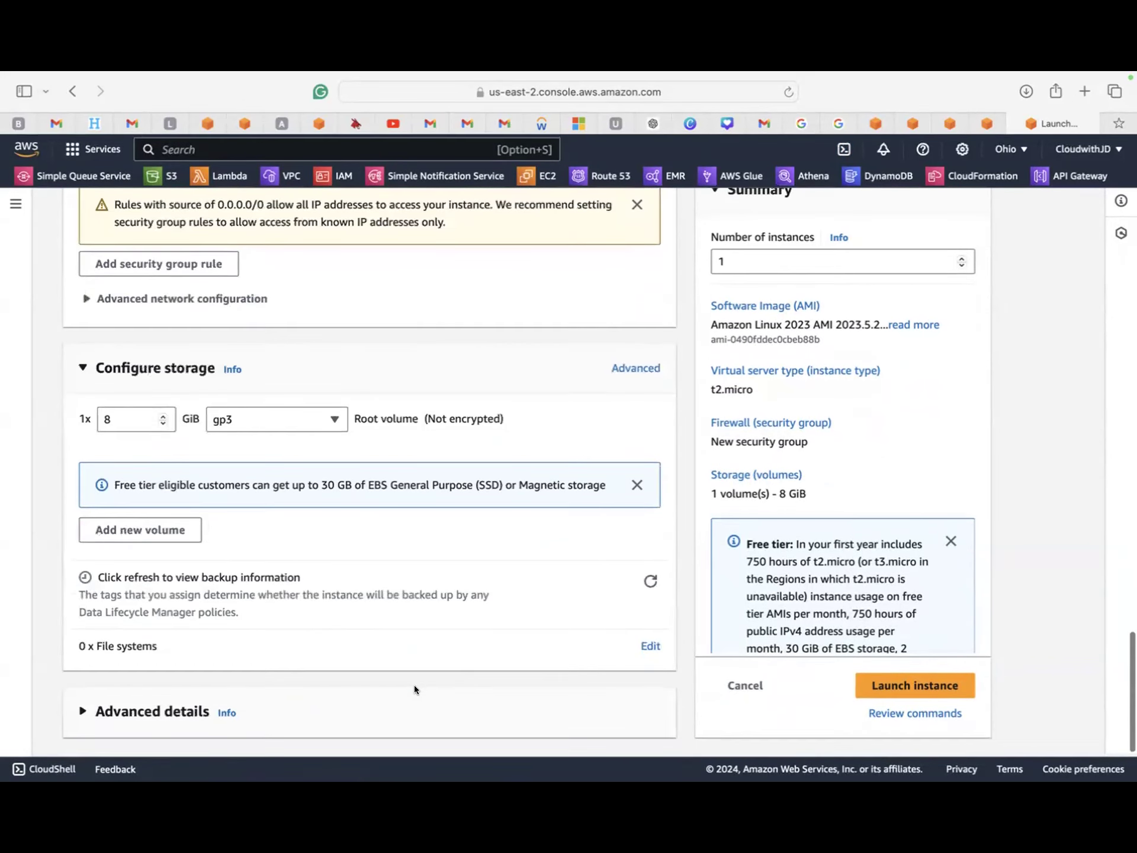
click(917, 685)
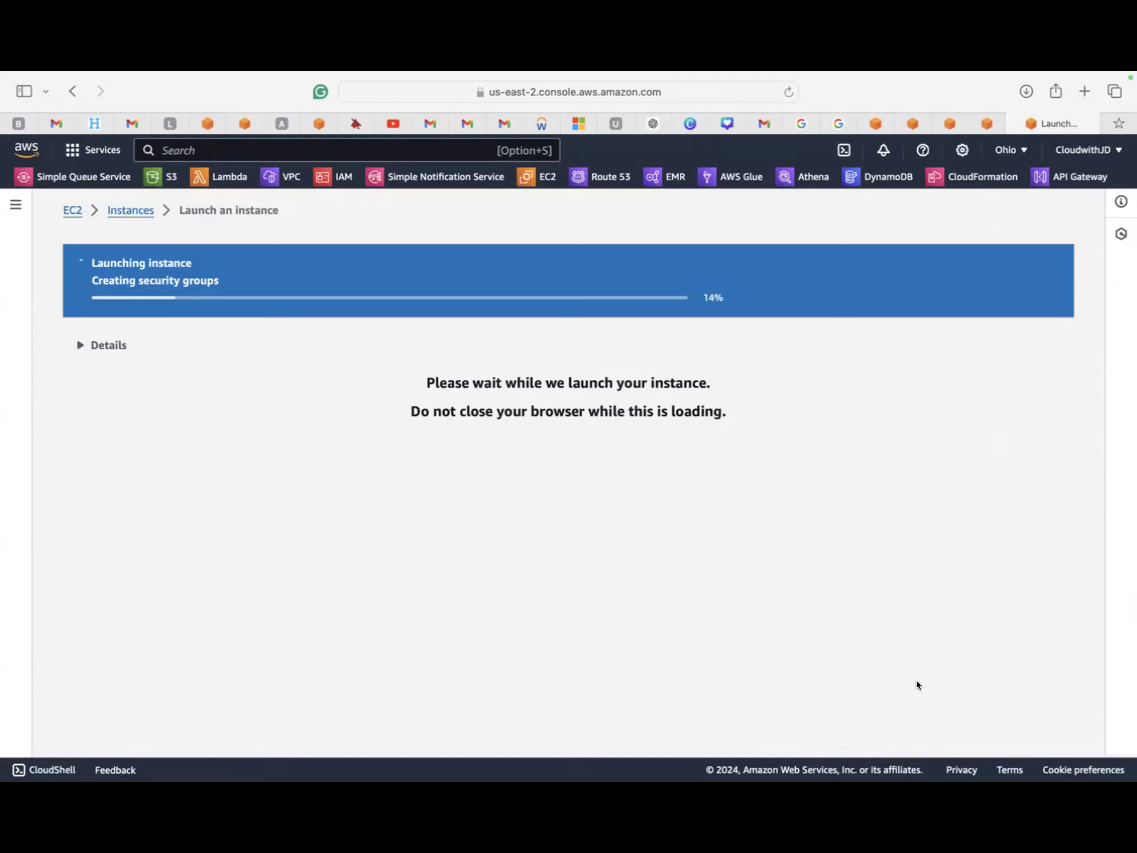
- Switch to Terminal, close the window with the old SSH session, open a new one, and return to the browser
key(ctrl+Up)
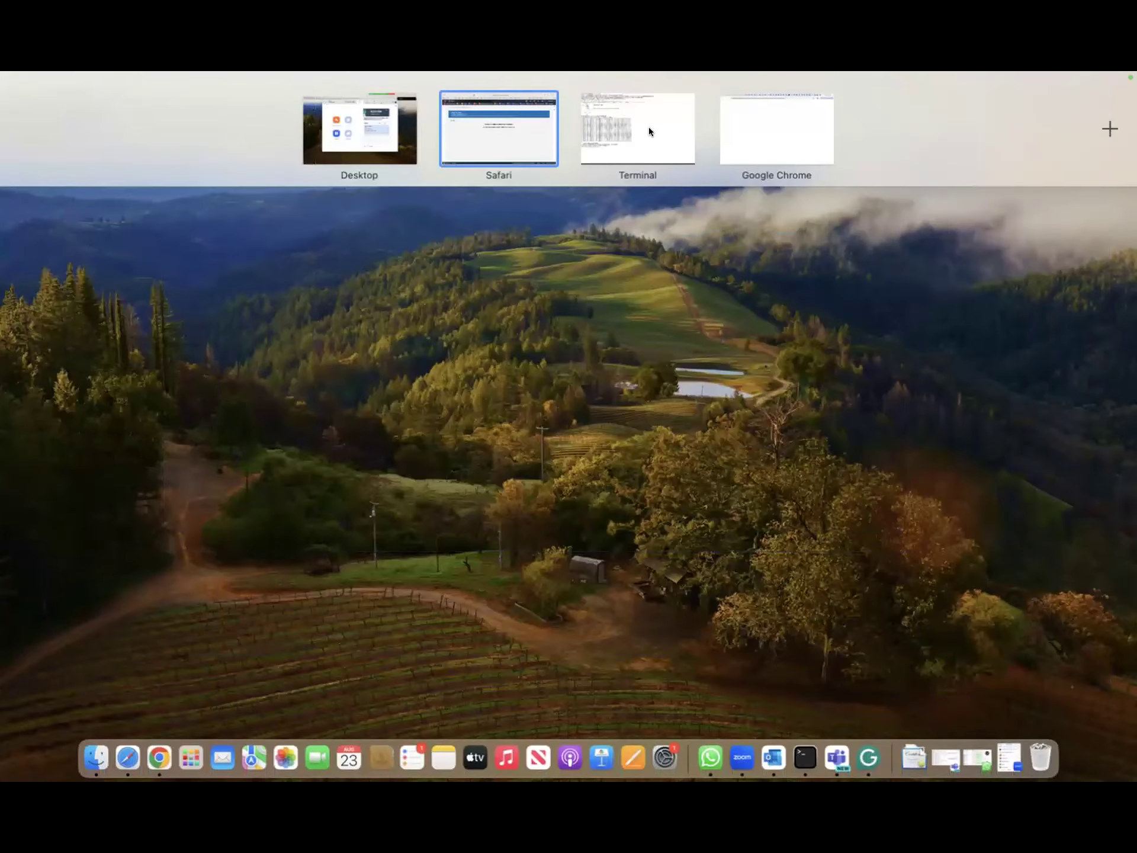
click(649, 129)
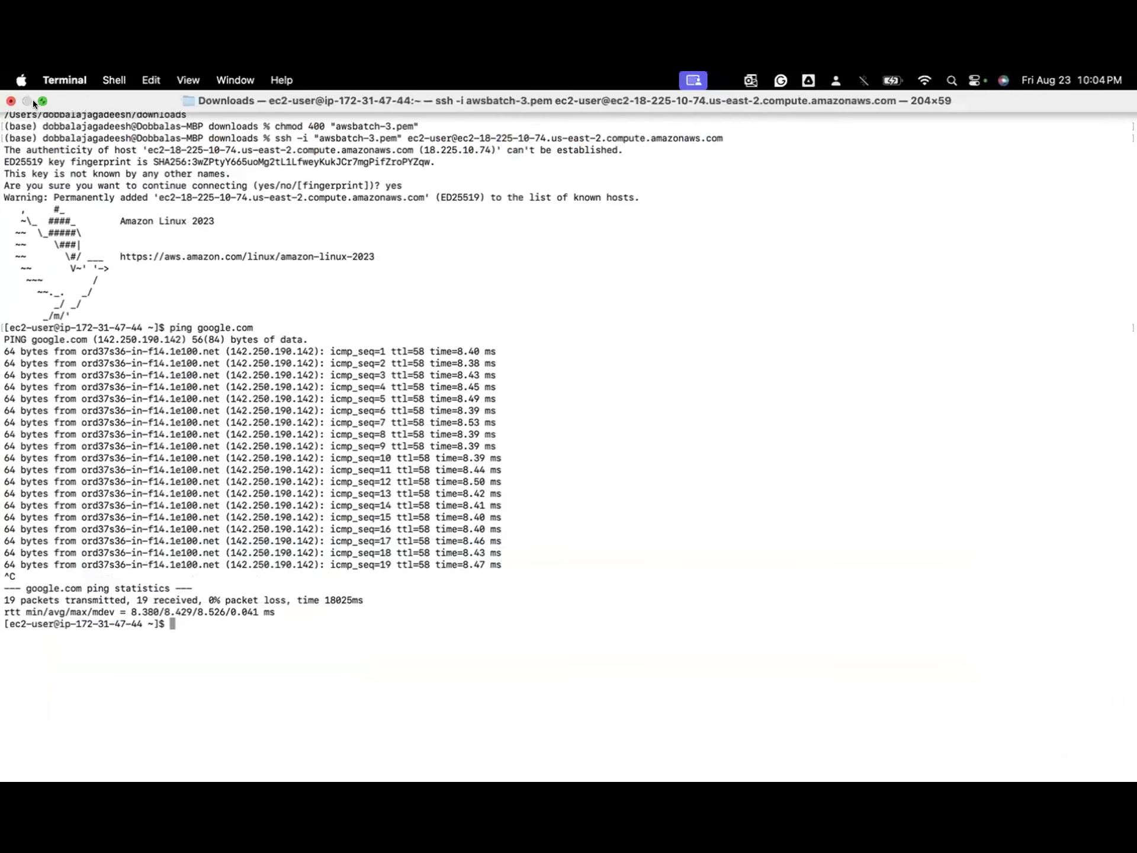
click(11, 101)
click(614, 500)
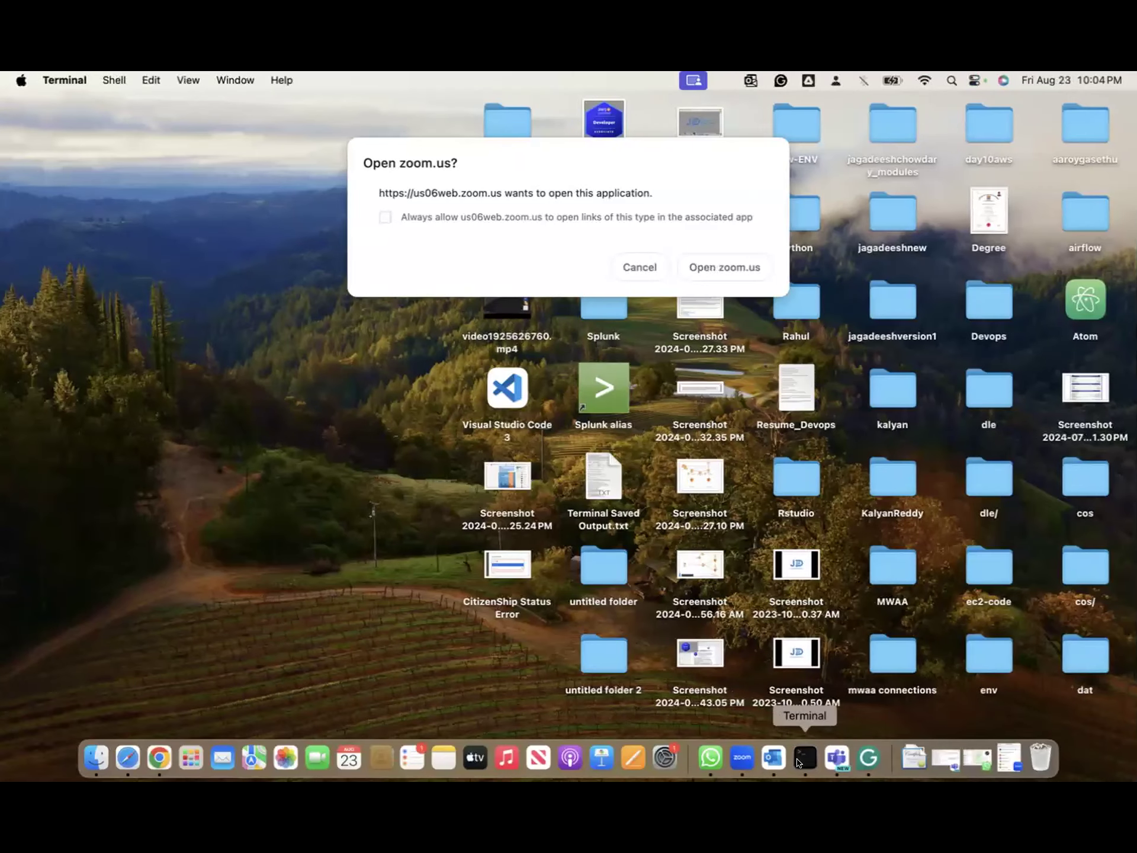
click(805, 757)
click(66, 134)
key(ctrl+Right)
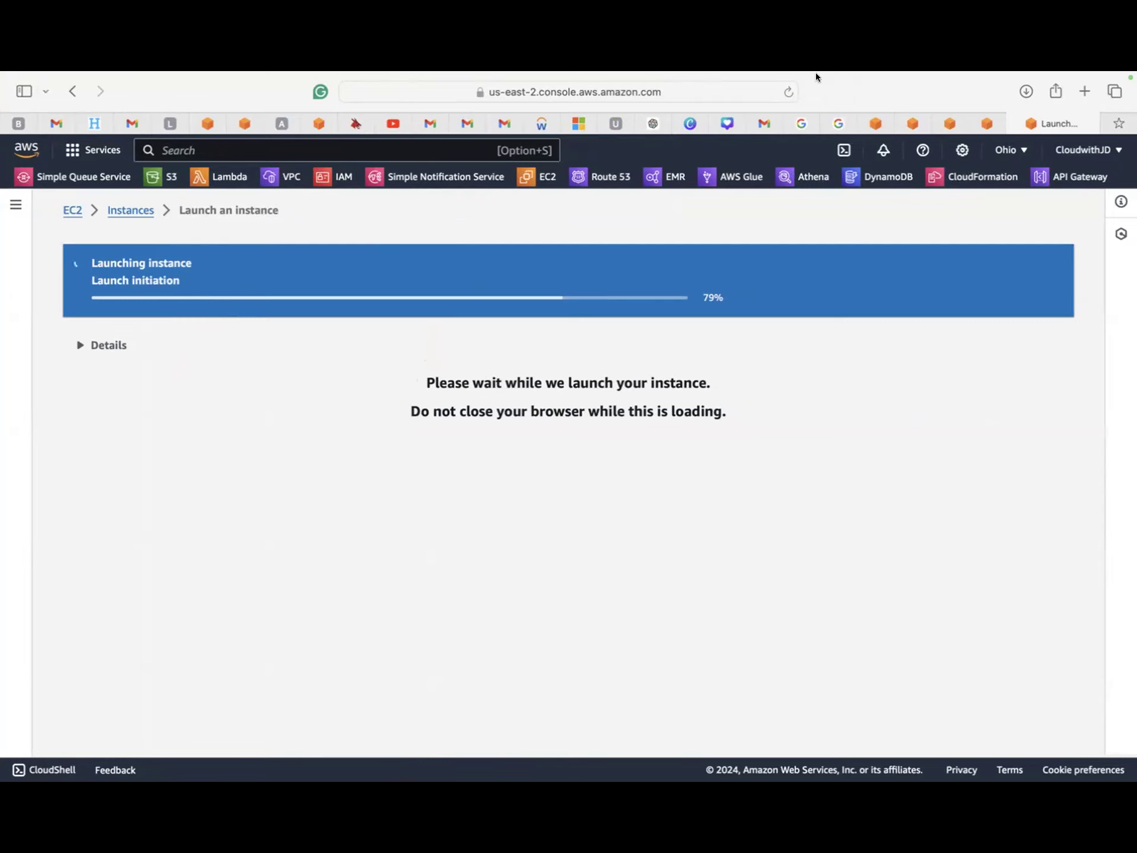
- Open the launched instance in the instances list, remove the instance ID filter, and refresh the instance states
mouse_move(817, 76)
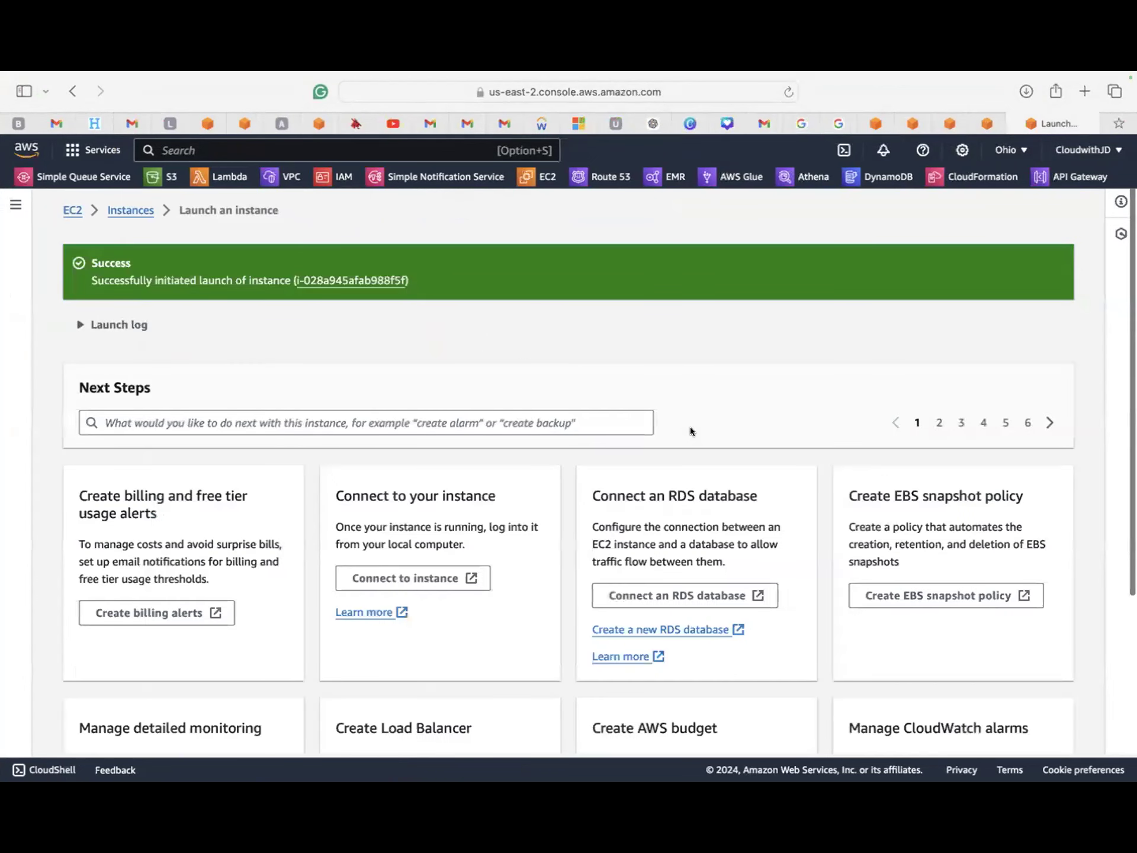
click(309, 276)
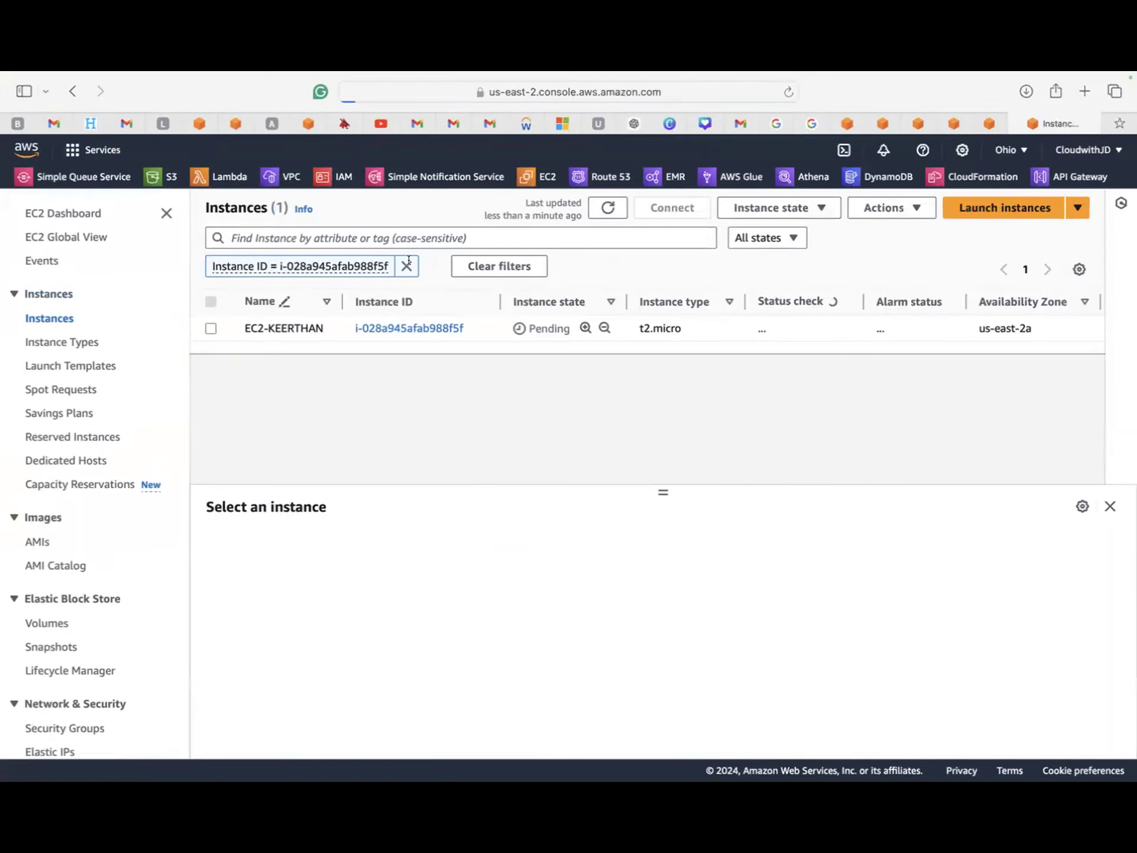
click(405, 267)
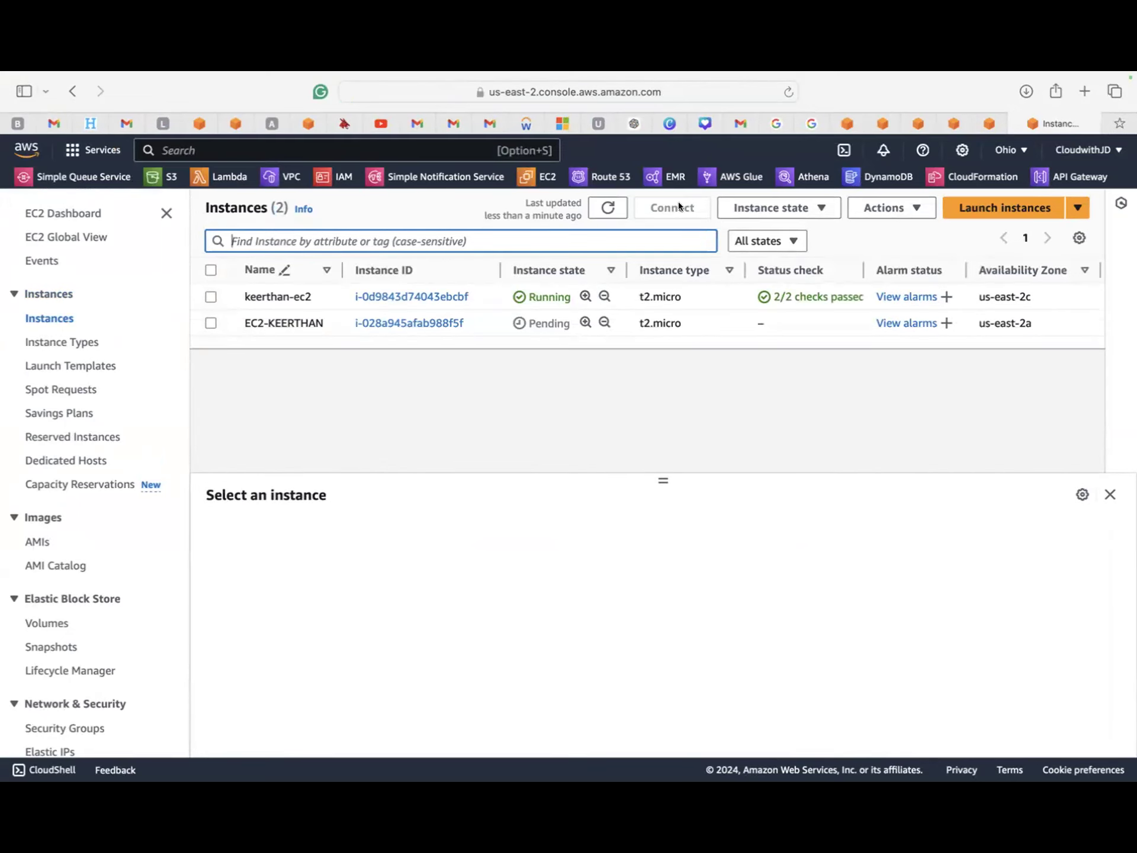
click(594, 217)
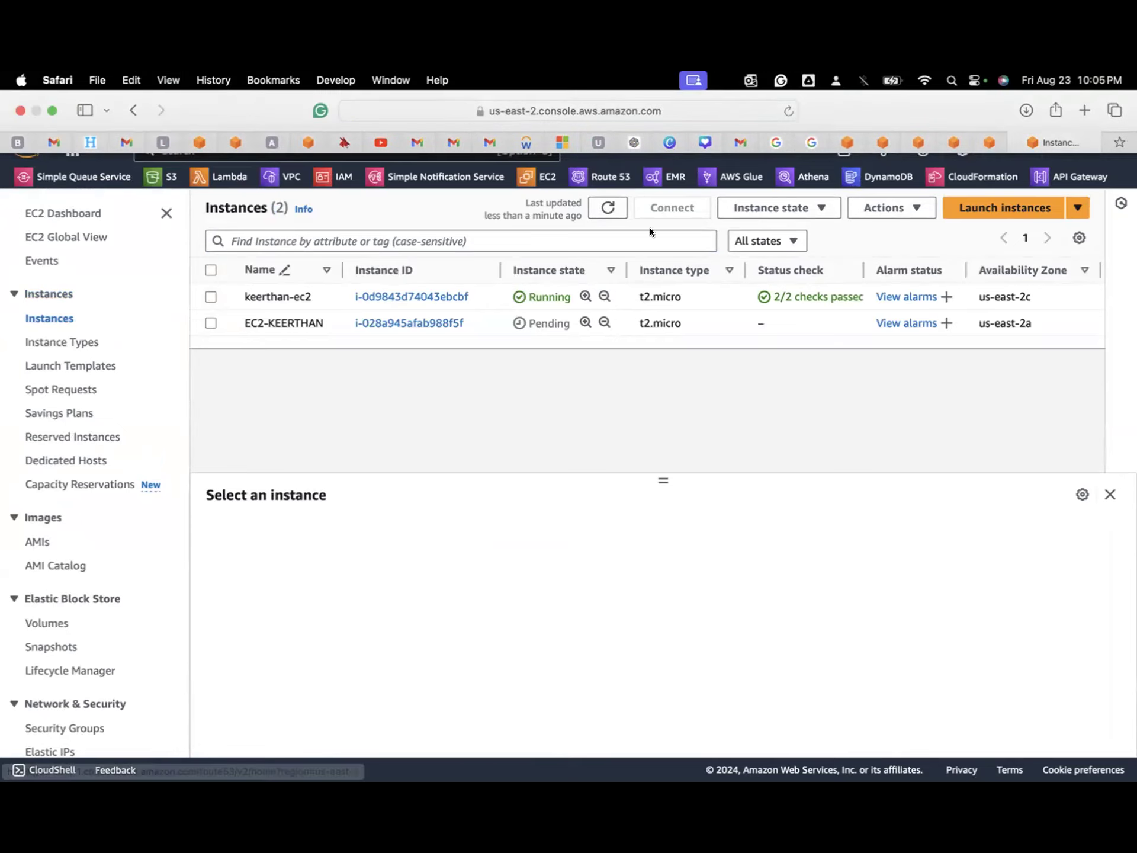
click(608, 207)
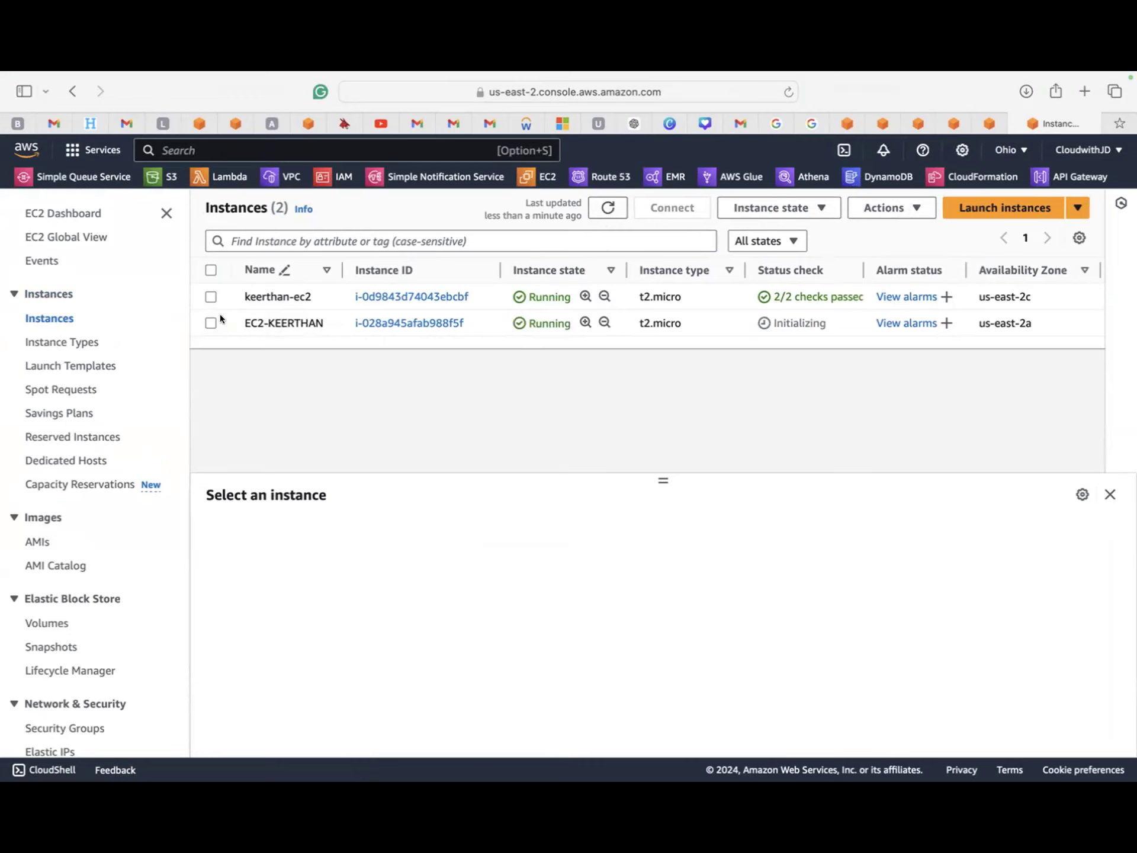
- Select the newly launched t2.micro instance in us-east-2a and open its SSH client connection instructions
click(205, 318)
click(205, 317)
click(210, 322)
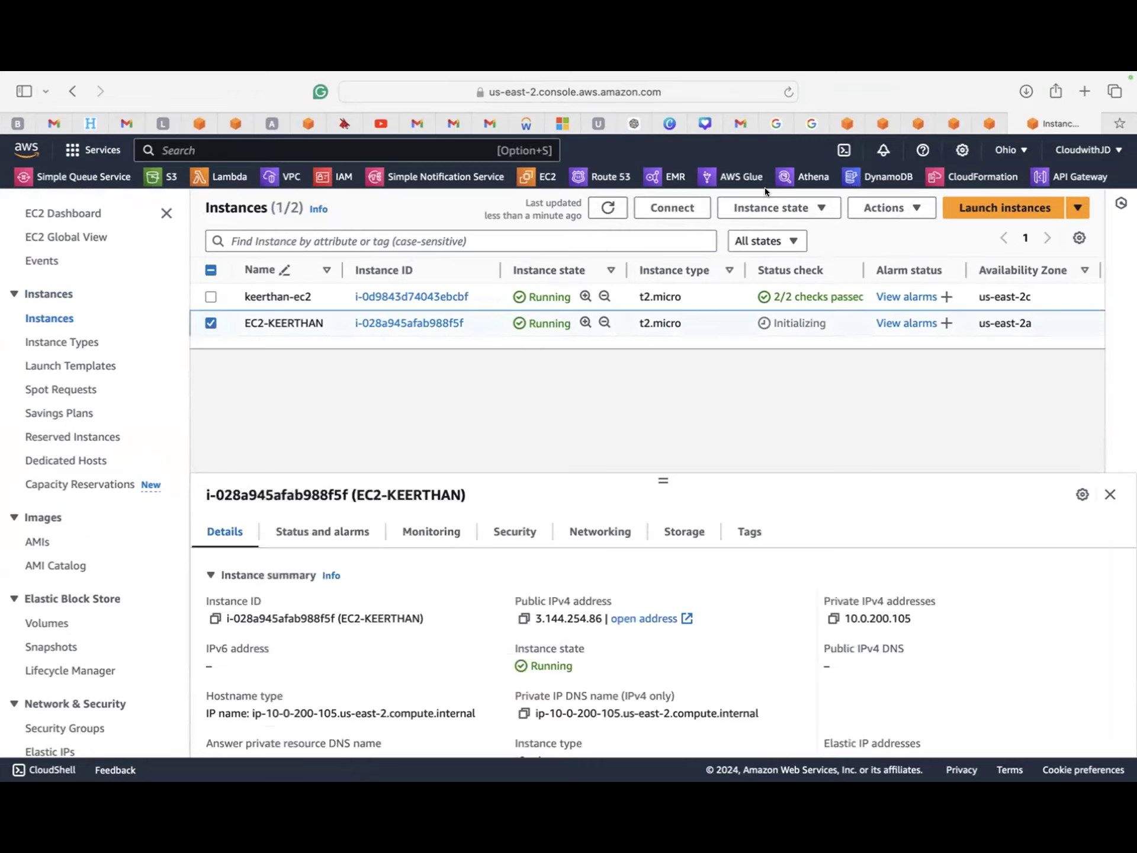
click(680, 207)
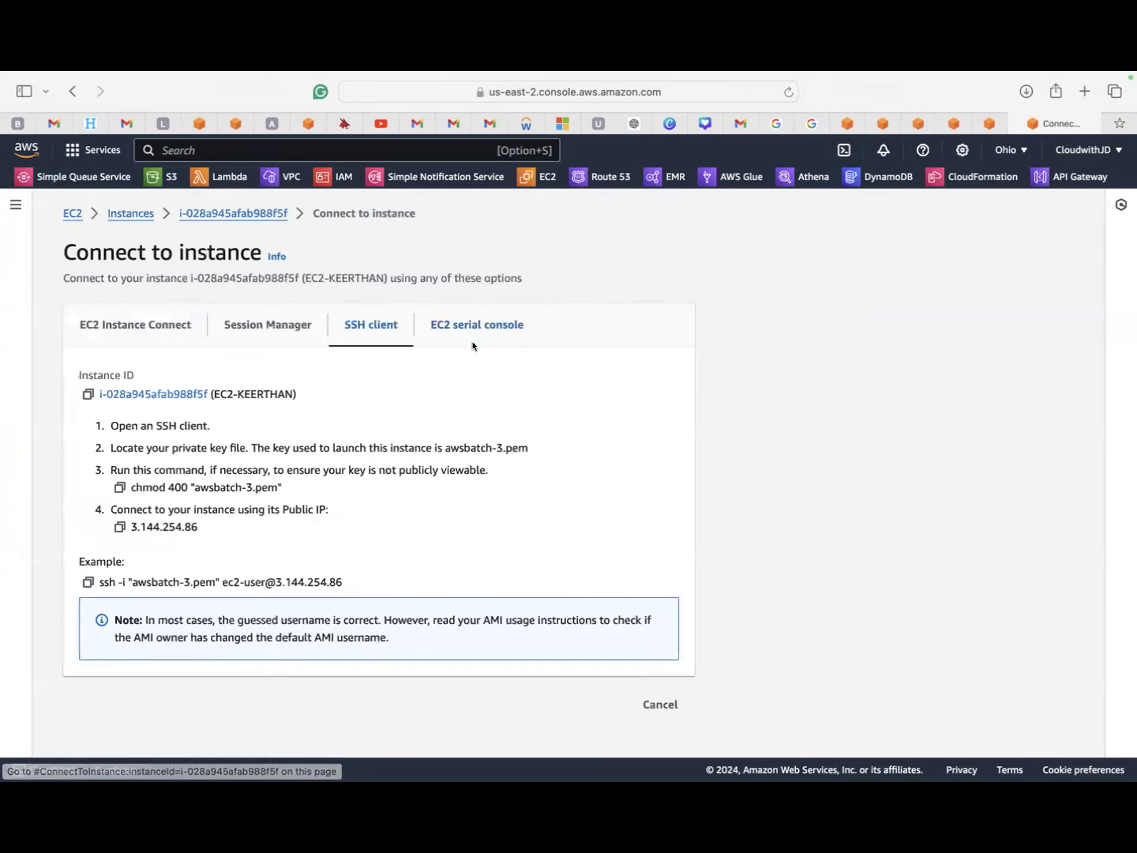
- Copy the chmod 400 "awsbatch-3.pem" command from the SSH instructions and start switching to Terminal
click(119, 486)
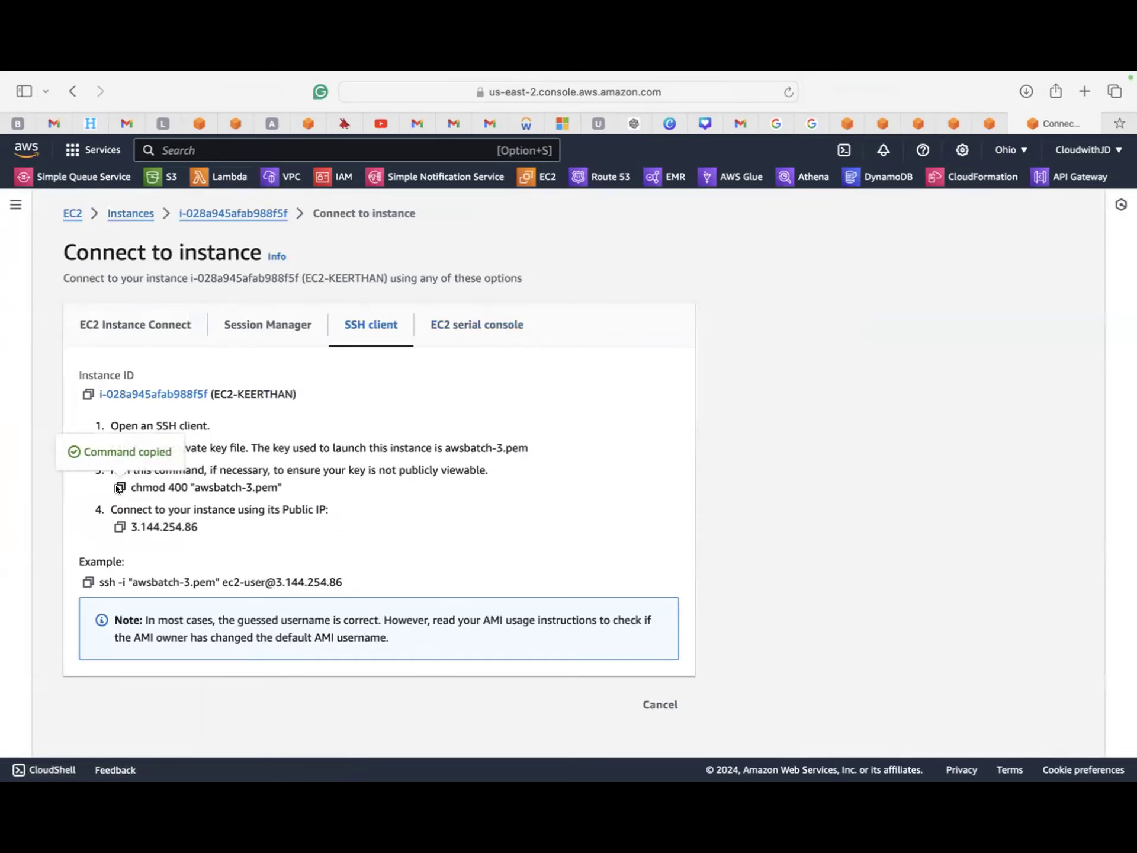
key(ctrl+Up)
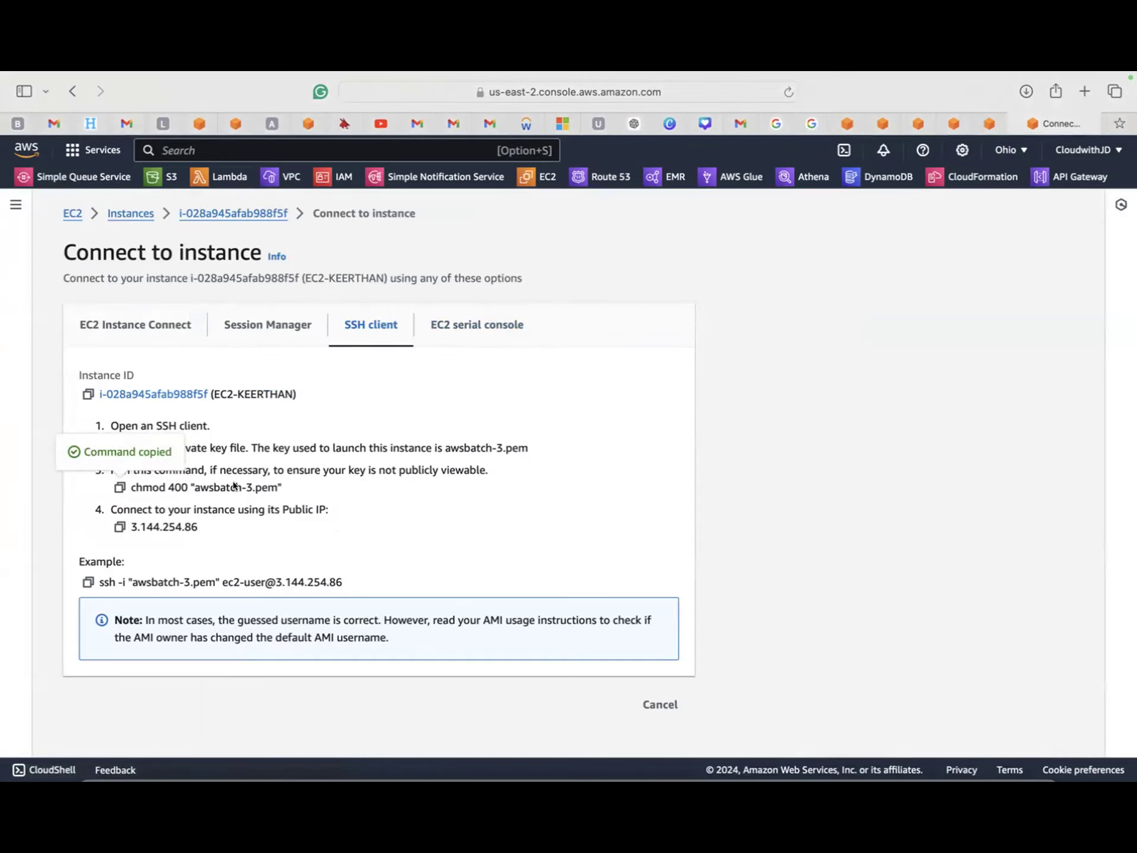